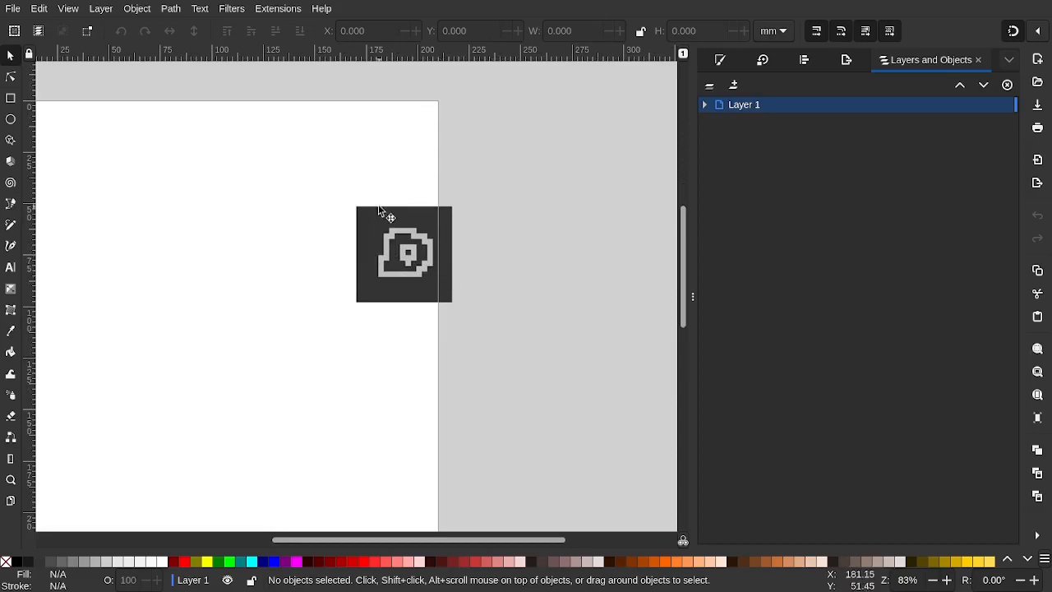
Fill the blob with the reference icon's dark grey using the Fill dropper
scroll(410, 245, up, 3)
scroll(409, 241, up, 2)
scroll(410, 241, down, 5)
scroll(410, 241, up, 3)
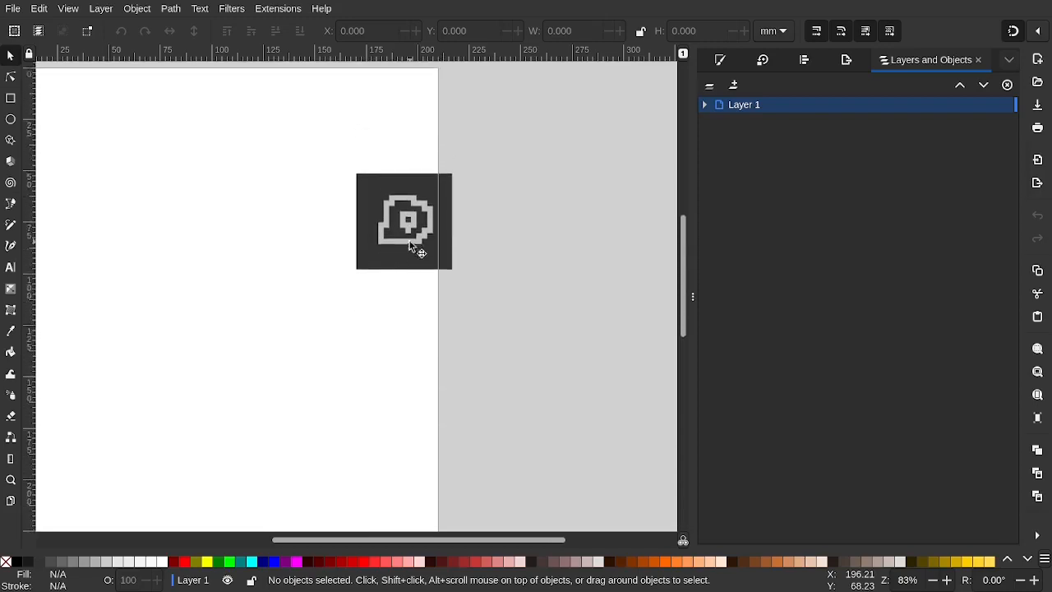
scroll(409, 241, right, 1)
scroll(409, 241, left, 1)
scroll(409, 241, left, 2)
scroll(410, 241, right, 1)
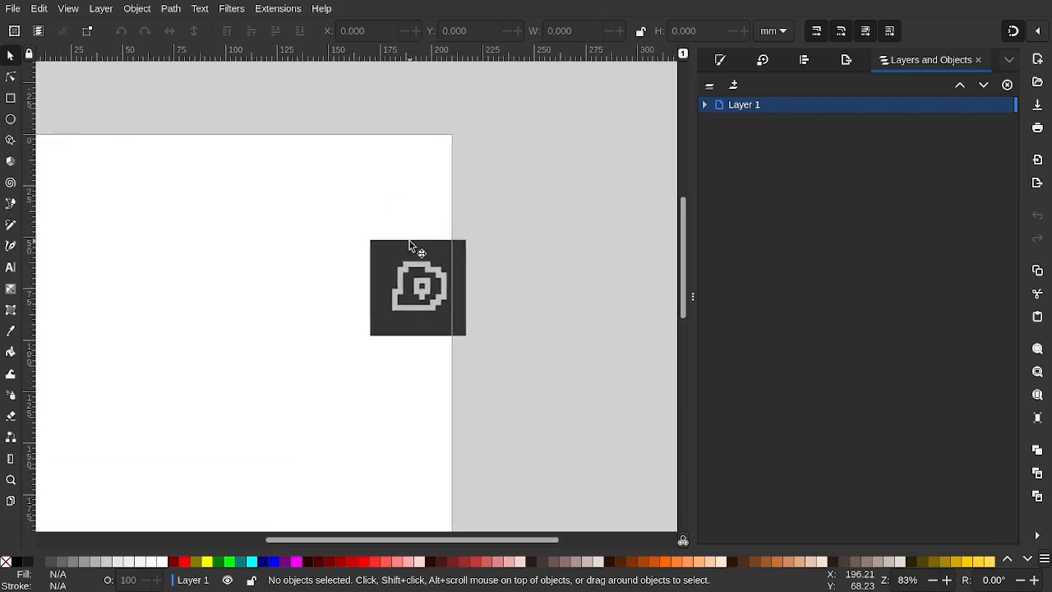
scroll(409, 241, down, 1)
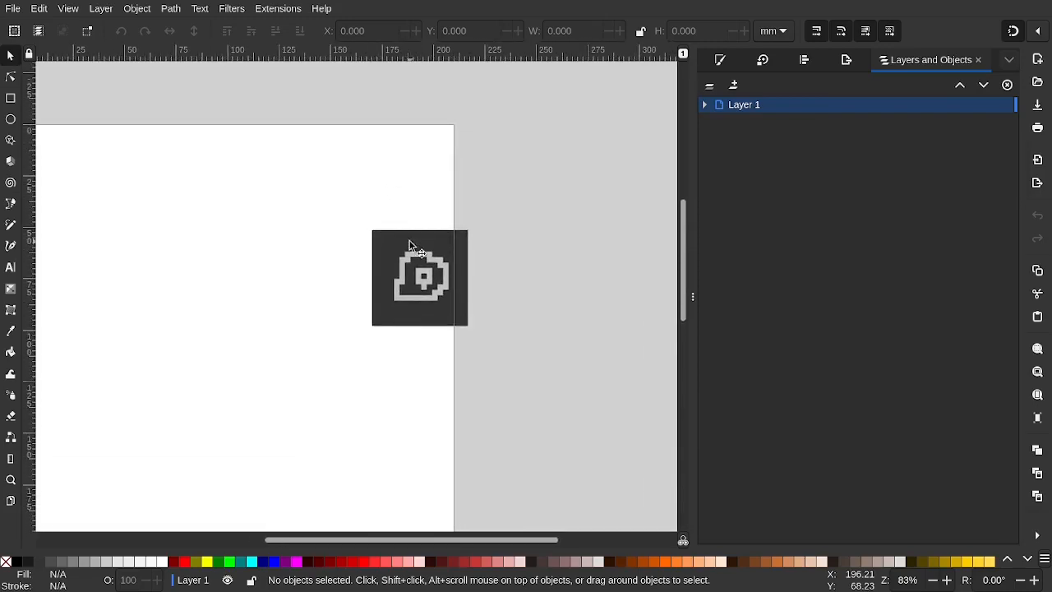
scroll(409, 240, right, 1)
scroll(409, 241, left, 1)
scroll(409, 241, right, 1)
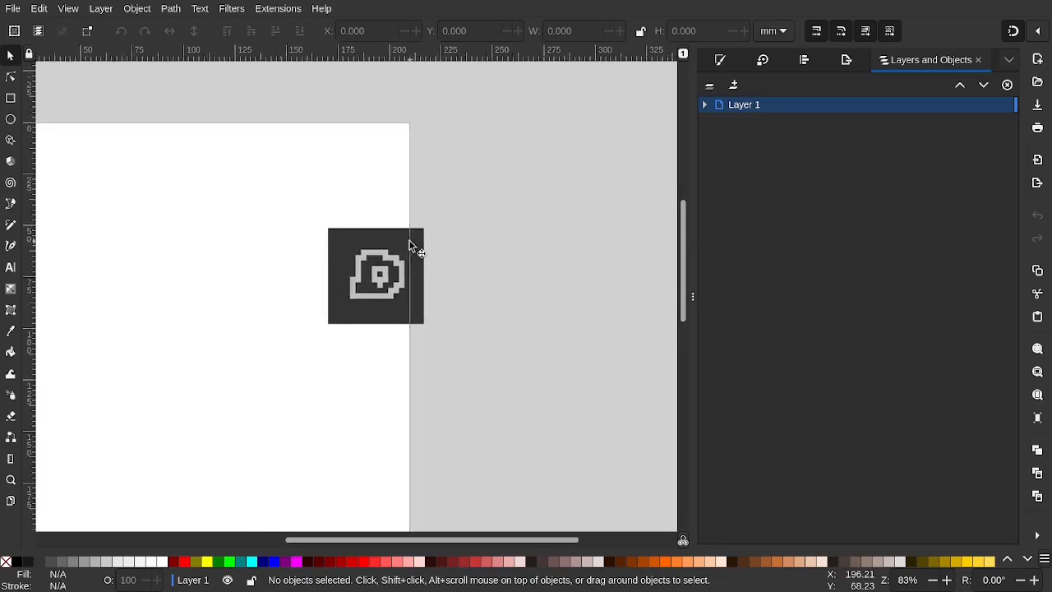
scroll(409, 241, left, 1)
scroll(410, 241, down, 1)
scroll(409, 241, up, 2)
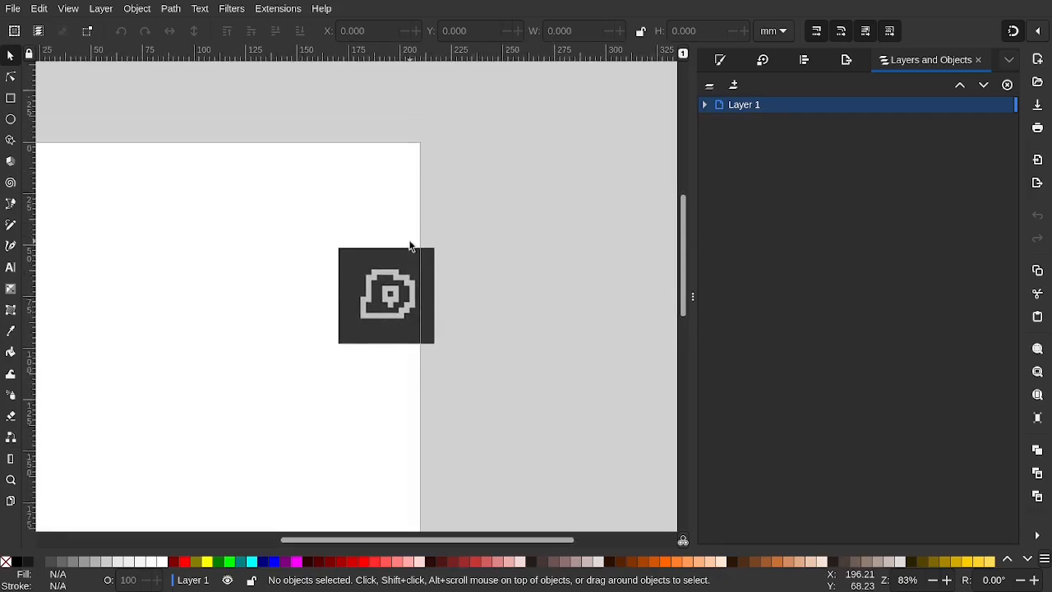
scroll(411, 242, down, 1)
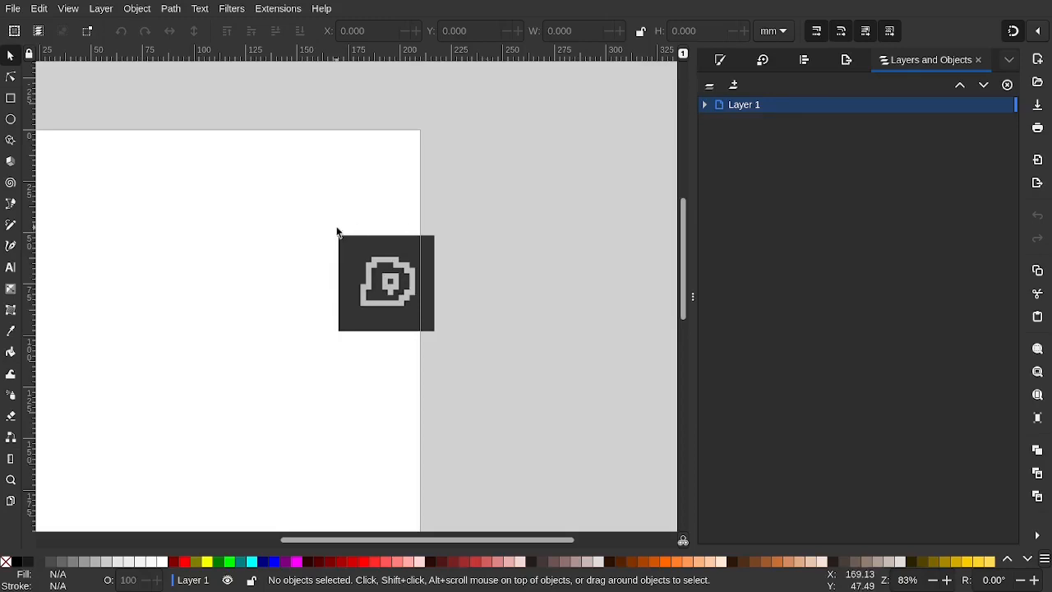
scroll(336, 229, left, 4)
scroll(336, 231, right, 3)
scroll(336, 228, down, 3)
scroll(337, 229, up, 4)
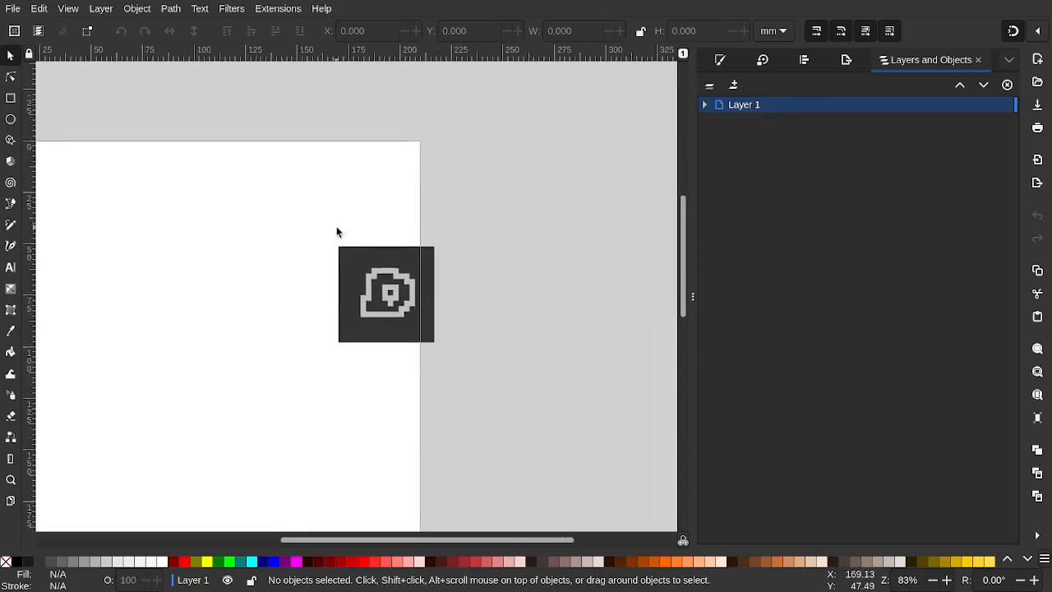
scroll(336, 228, right, 5)
scroll(336, 229, left, 9)
scroll(336, 232, right, 2)
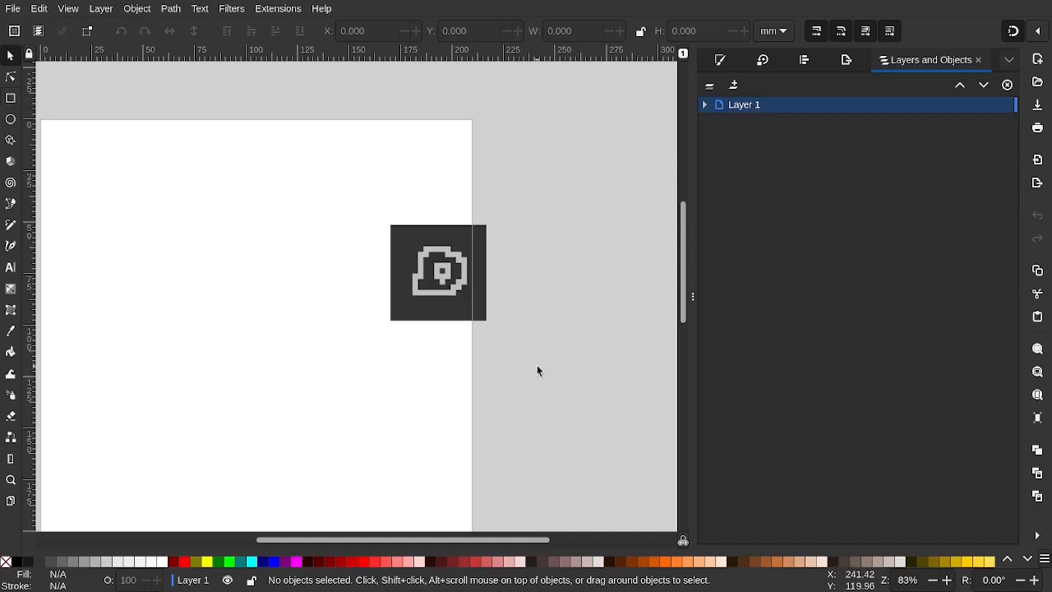
scroll(423, 238, left, 3)
scroll(427, 244, right, 1)
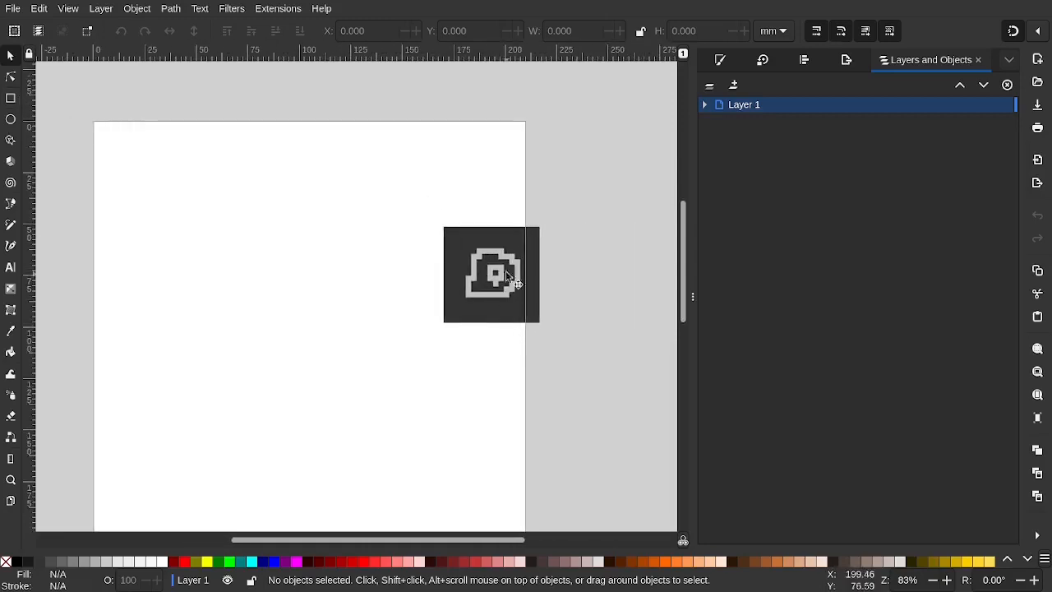
scroll(407, 271, right, 5)
scroll(401, 273, left, 3)
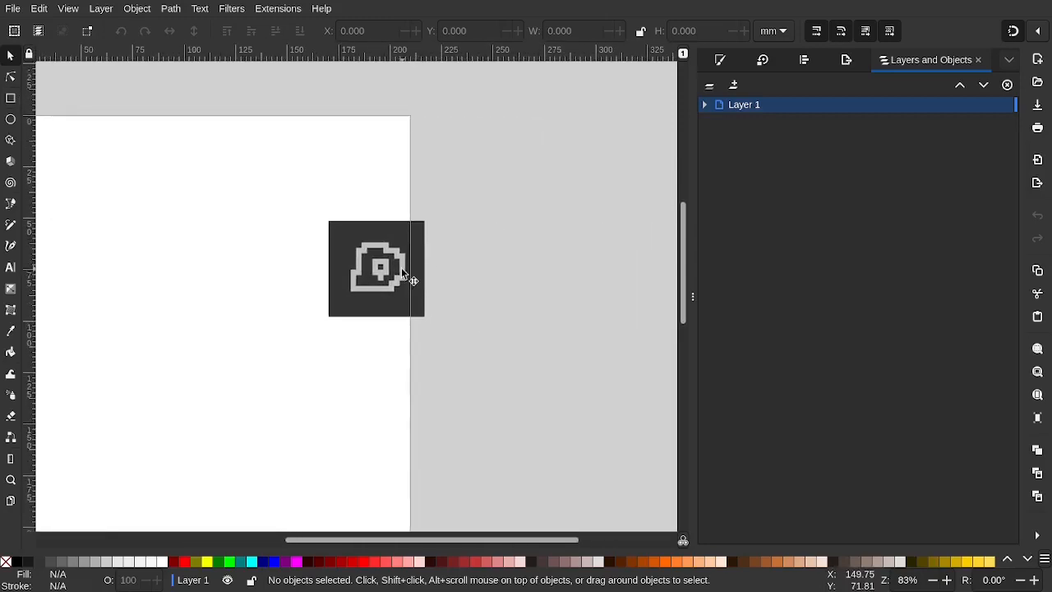
scroll(401, 273, down, 2)
scroll(401, 268, up, 1)
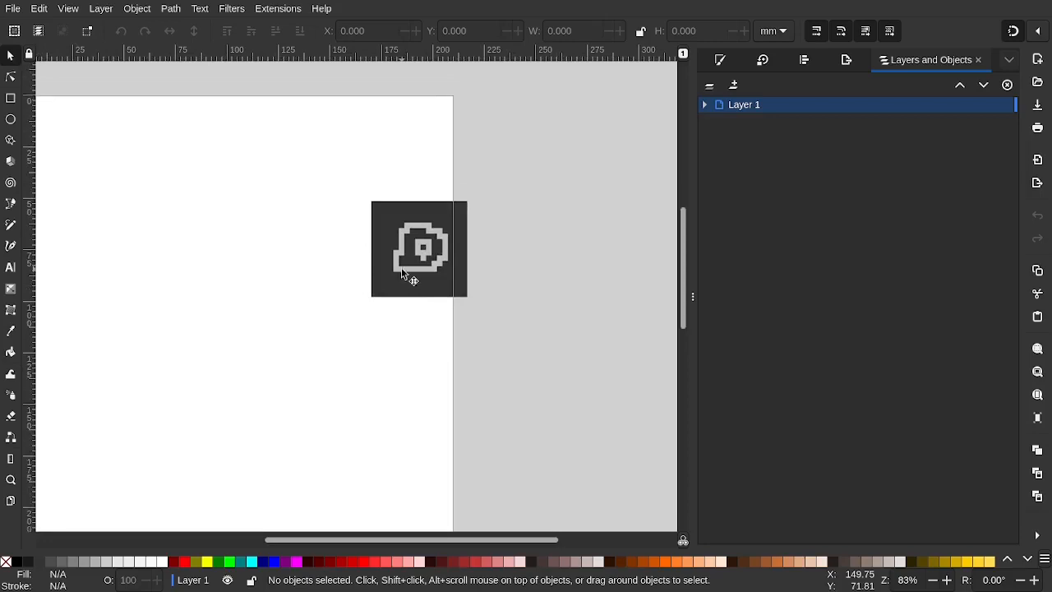
scroll(401, 268, down, 2)
scroll(401, 268, right, 1)
scroll(402, 268, up, 2)
scroll(401, 268, up, 1)
scroll(401, 268, left, 1)
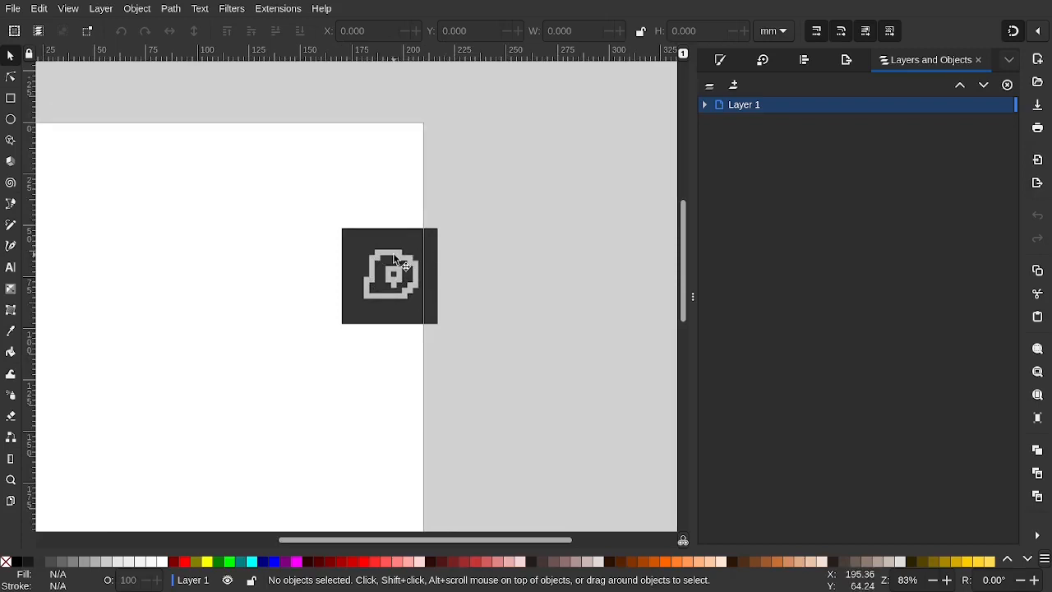
scroll(393, 254, up, 3)
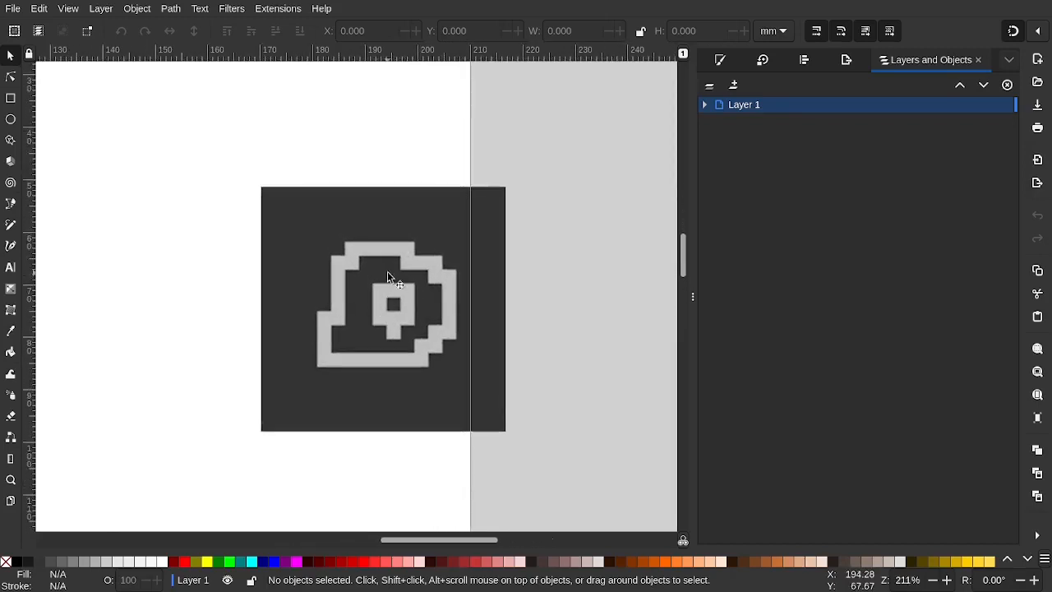
scroll(388, 274, down, 2)
scroll(389, 276, up, 3)
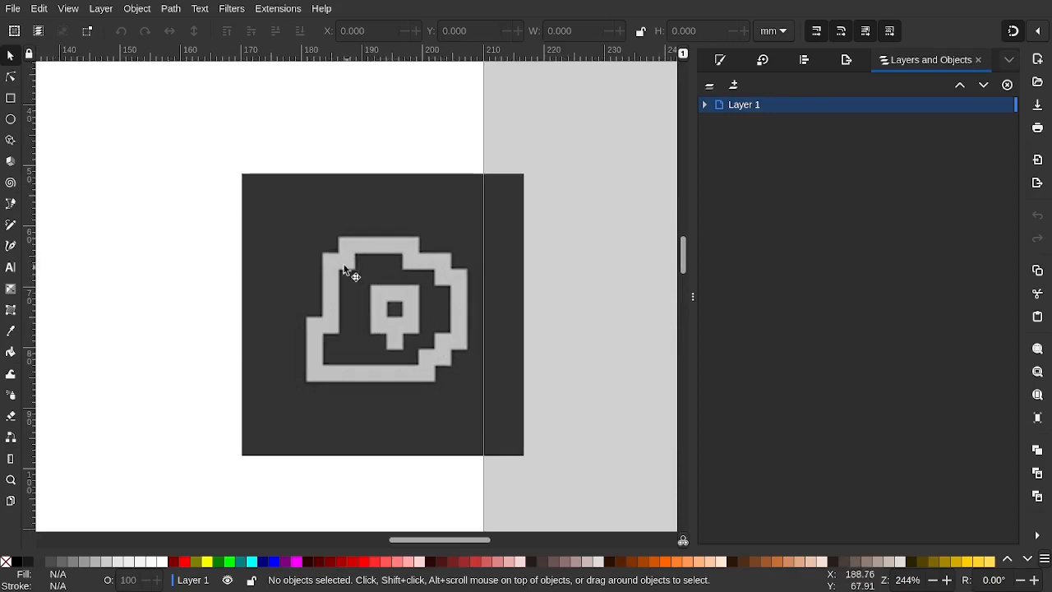
scroll(344, 270, down, 5)
scroll(344, 270, up, 2)
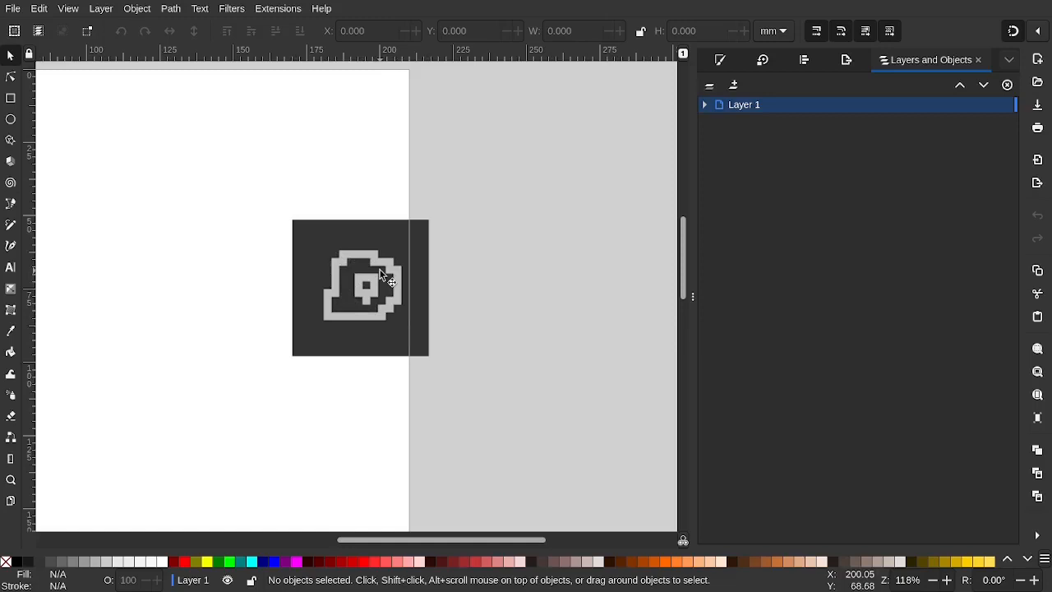
scroll(379, 275, left, 4)
scroll(379, 274, right, 4)
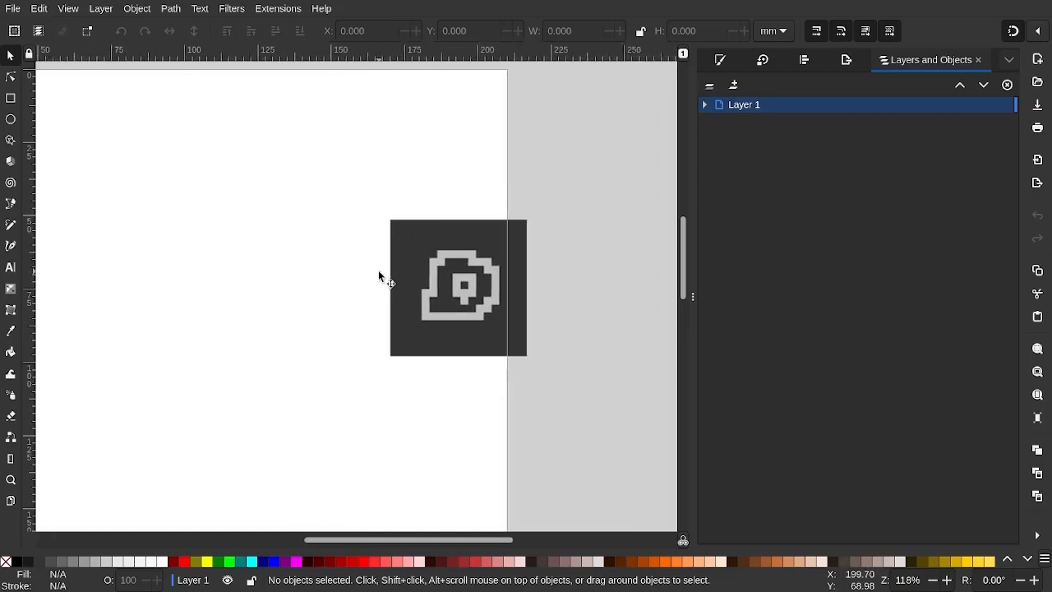
scroll(379, 276, down, 4)
scroll(380, 276, up, 3)
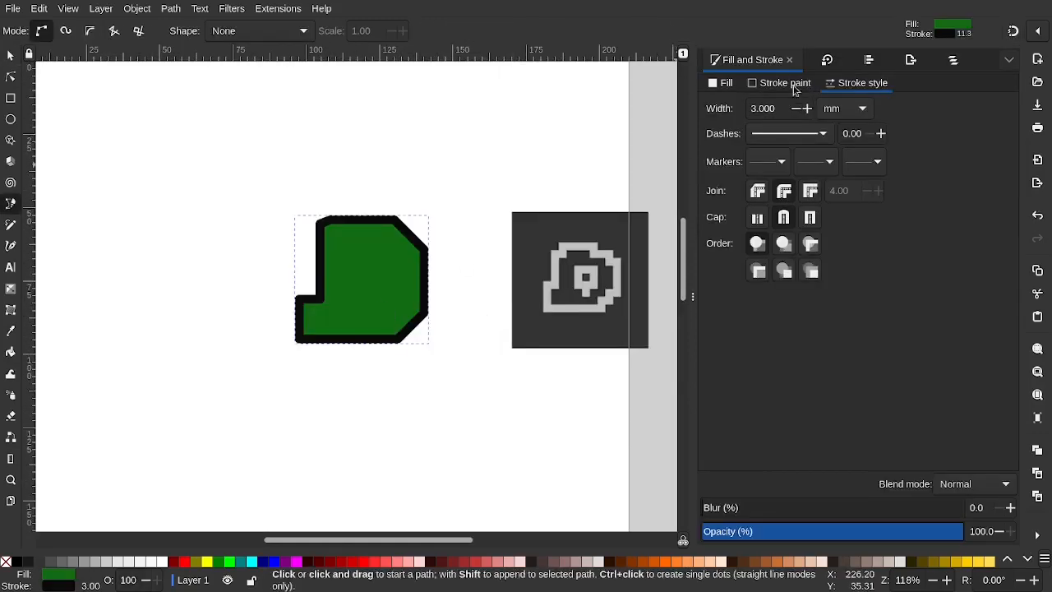
click(727, 83)
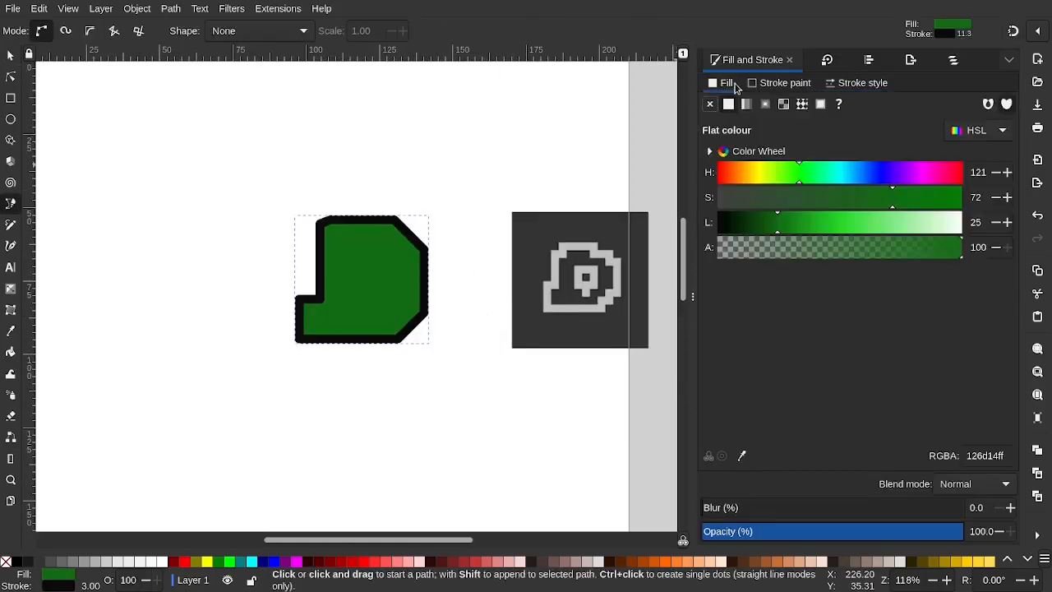
click(744, 455)
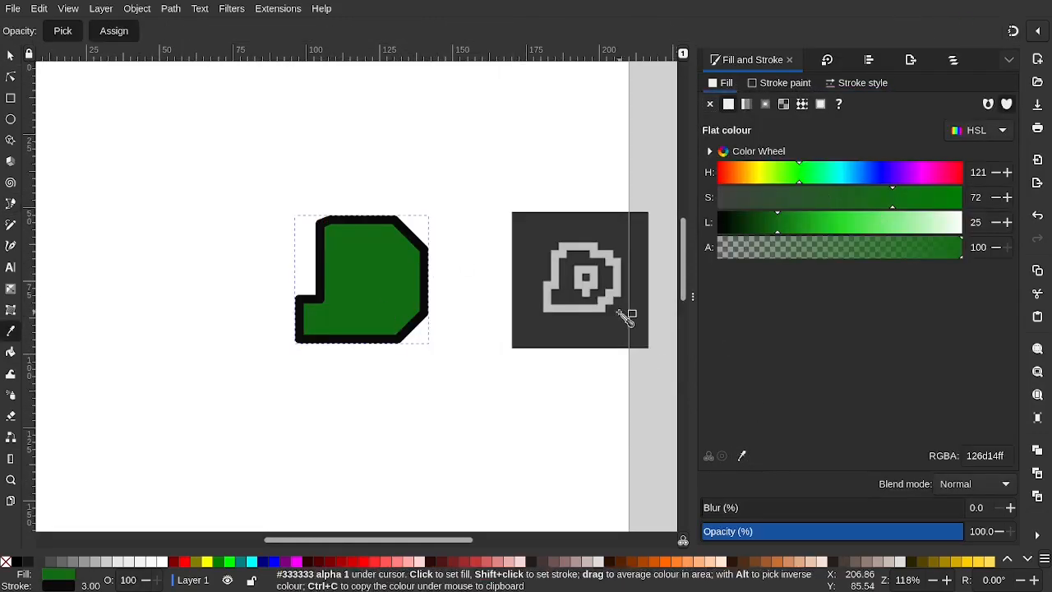
click(545, 270)
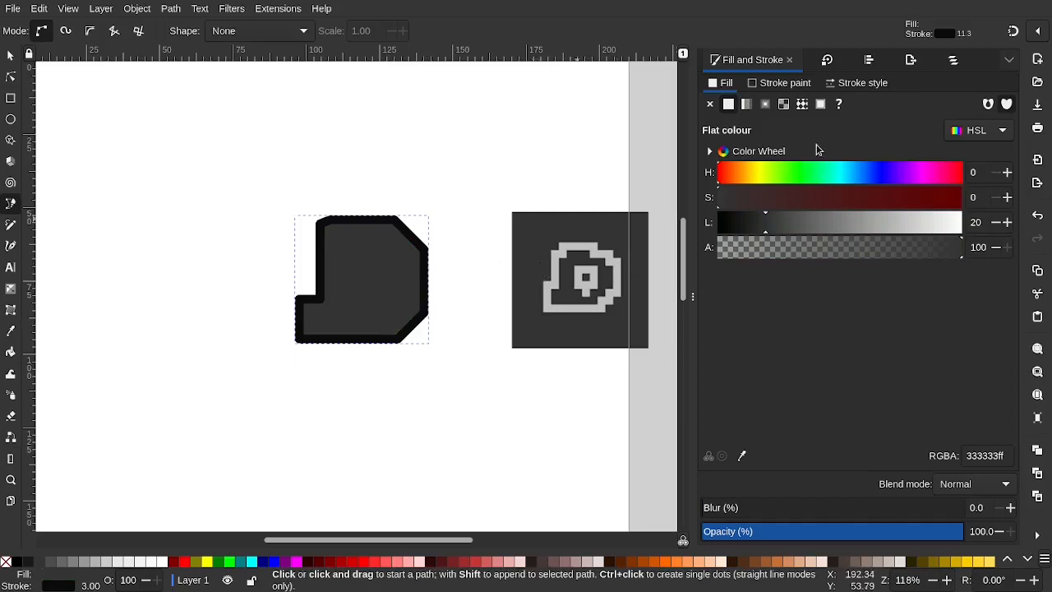
Give the blob a light grey bdbdbdff outline from the icon and nudge it slightly up
click(777, 83)
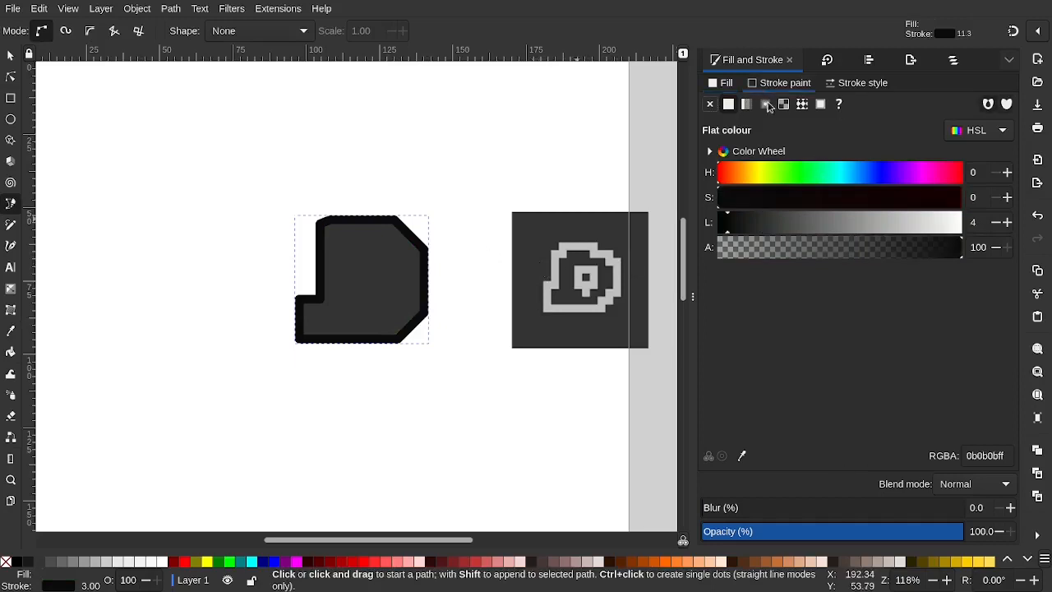
click(573, 253)
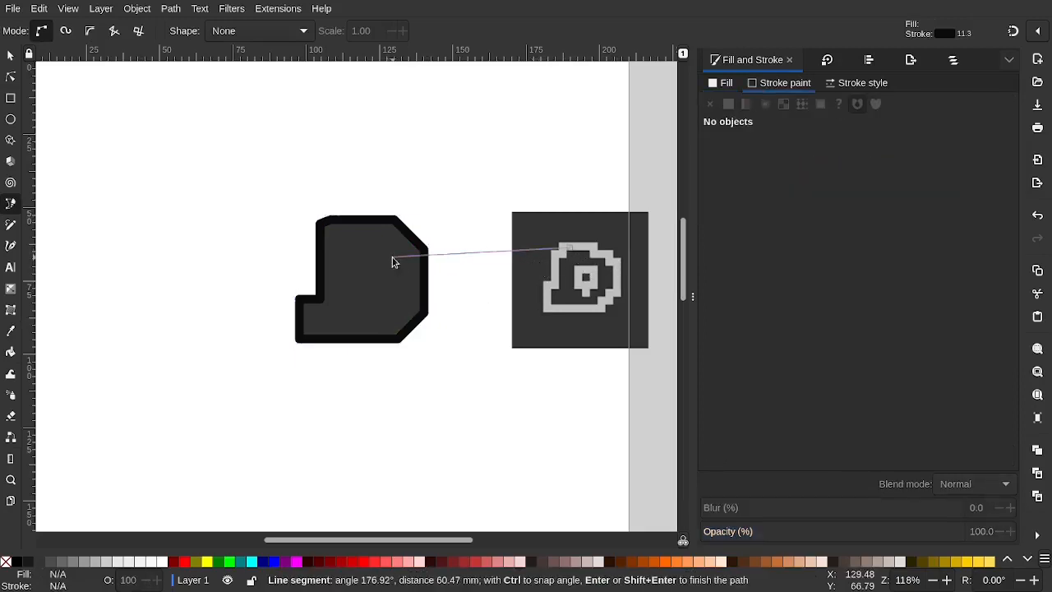
key(Escape)
click(10, 56)
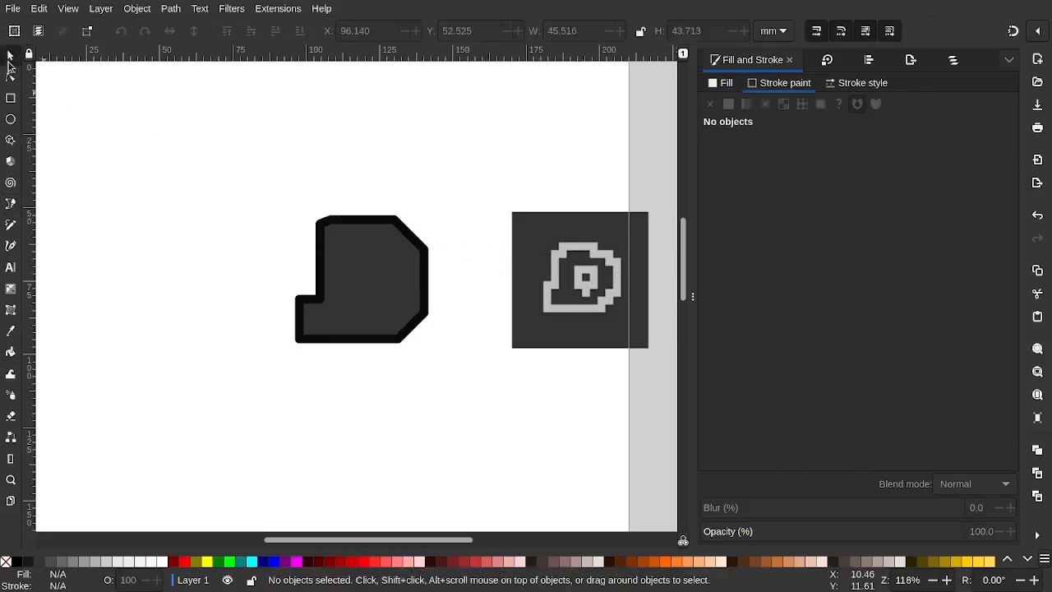
click(402, 224)
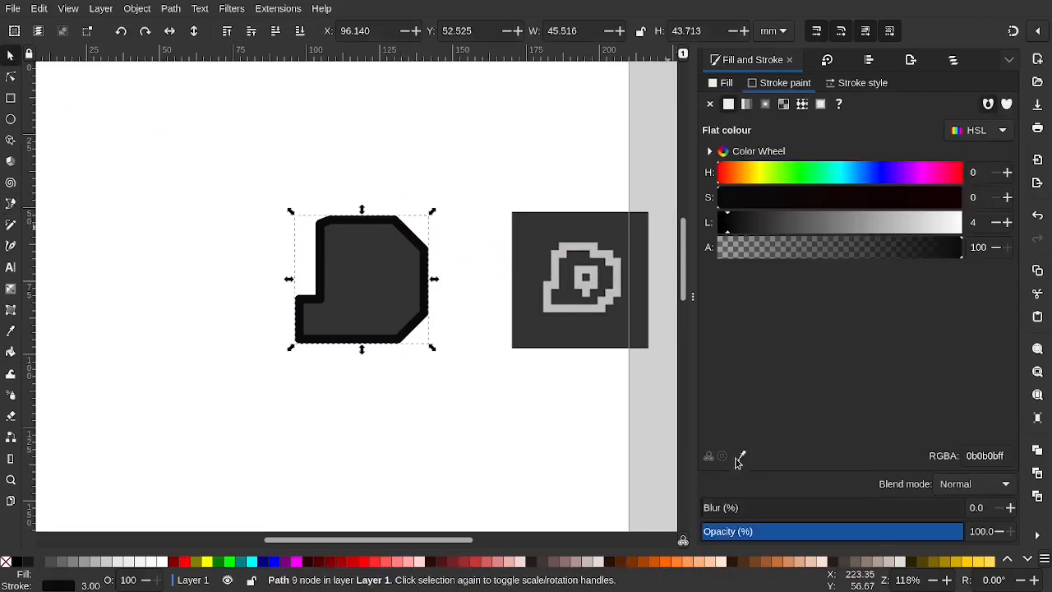
click(571, 245)
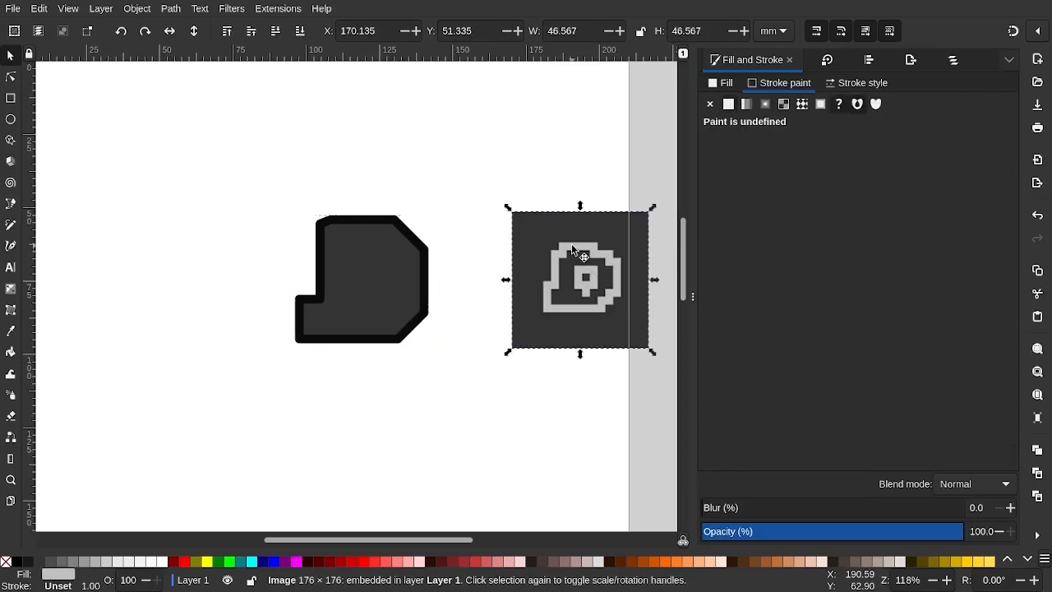
click(398, 241)
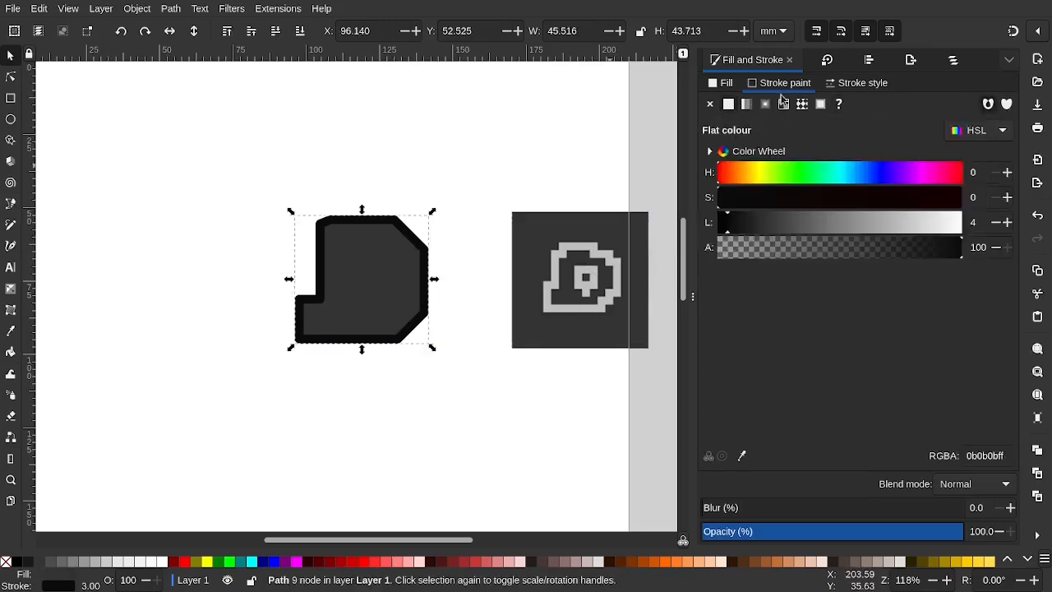
click(742, 456)
click(560, 258)
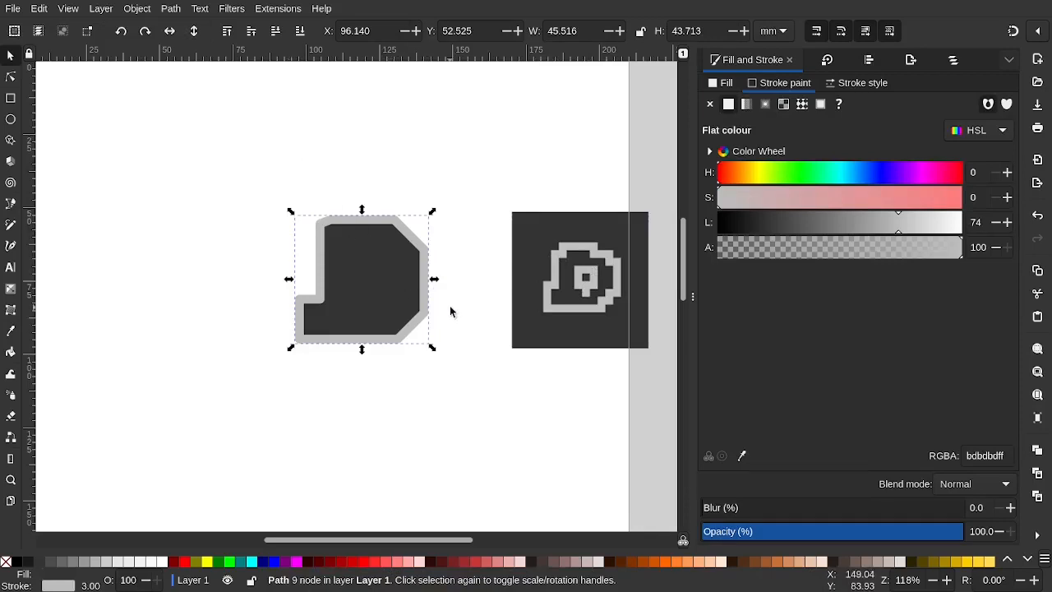
click(338, 148)
drag(395, 220, 408, 192)
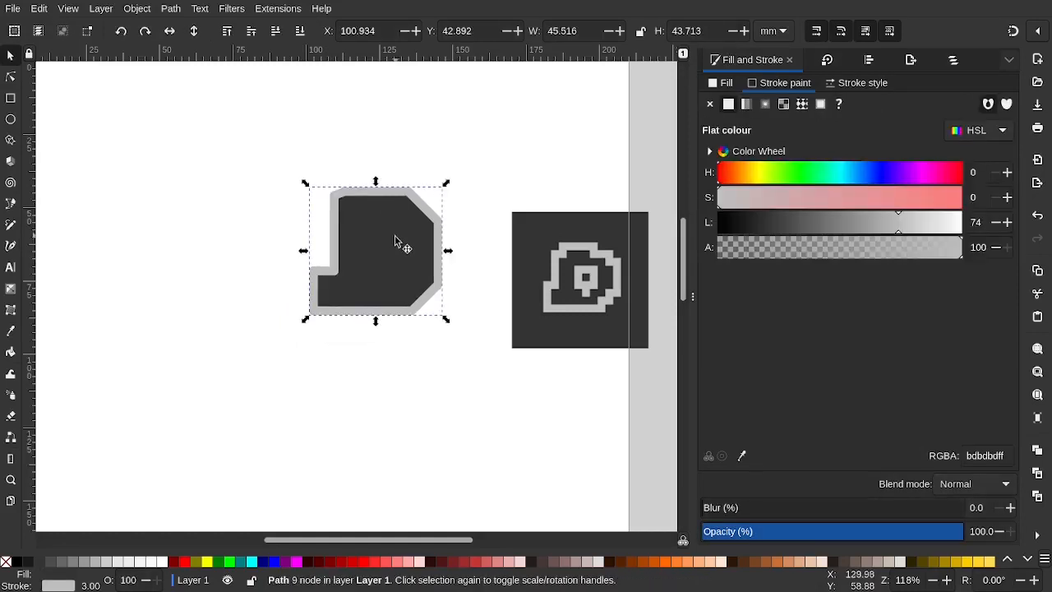
Draw a large rounded rectangle framing the blob and send it to the back
click(12, 98)
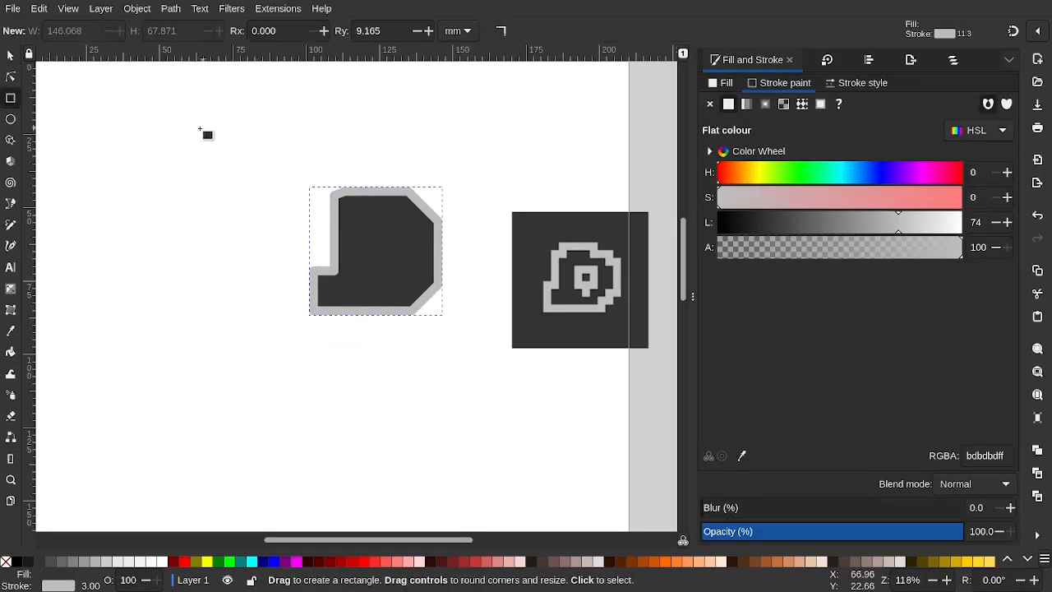
drag(199, 129, 544, 376)
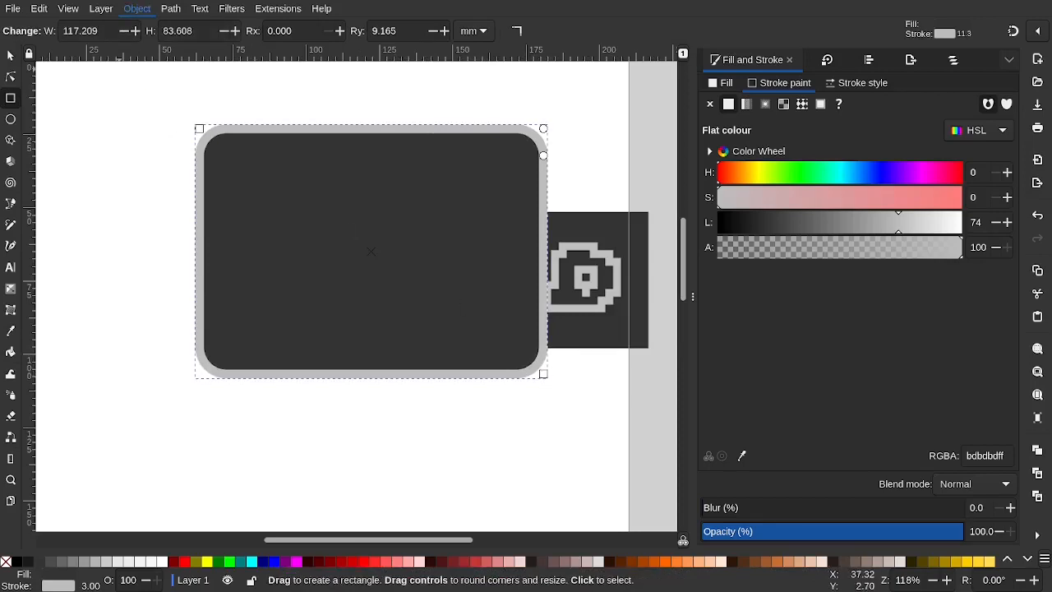
key(End)
click(373, 426)
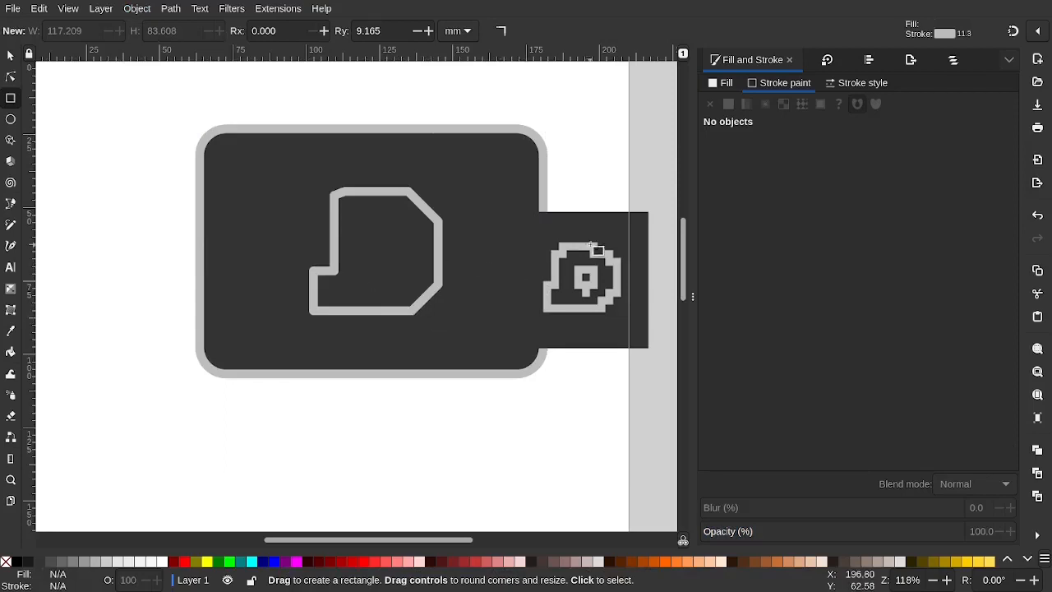
Undo the stray small rectangle and move the reference image down and left
drag(589, 234, 616, 199)
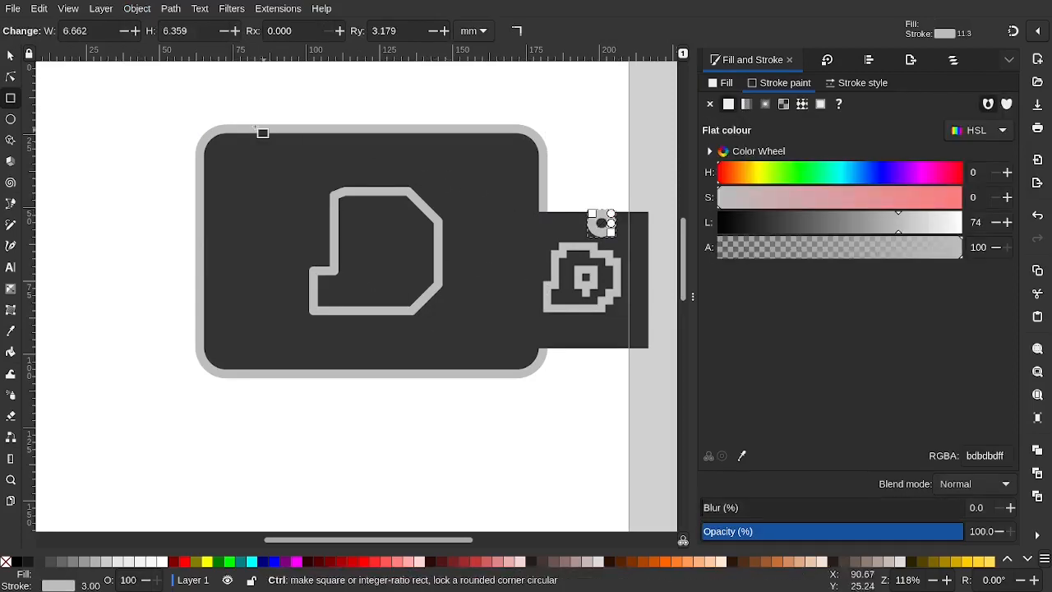
key(ctrl+z)
click(9, 55)
mouse_move(593, 266)
mouse_down()
mouse_move(505, 425)
mouse_move(443, 455)
mouse_up()
Set the D-shaped outline's stroke width to 6 mm
click(448, 279)
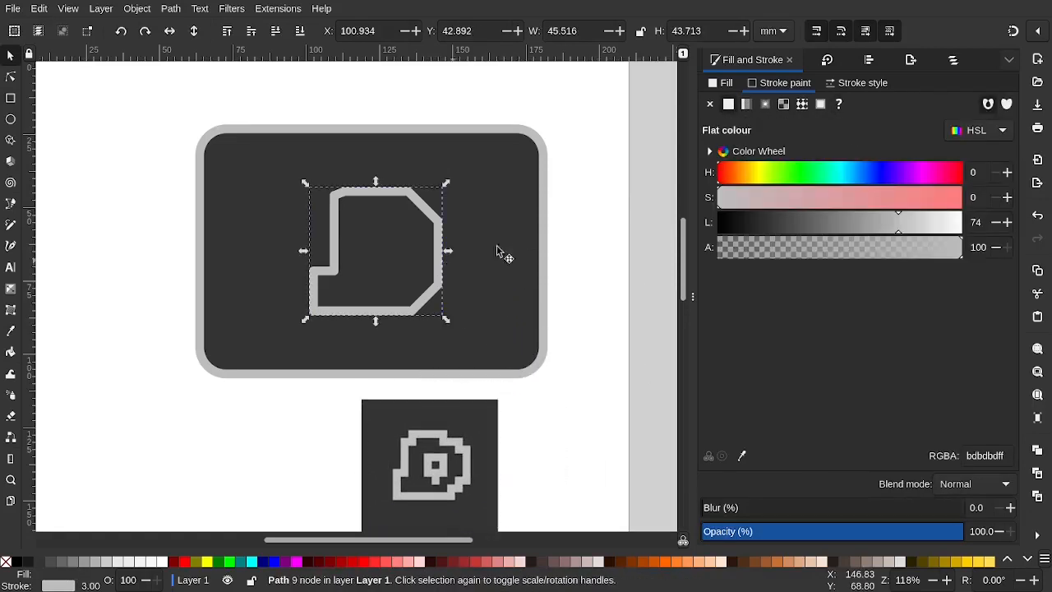
click(848, 80)
click(778, 108)
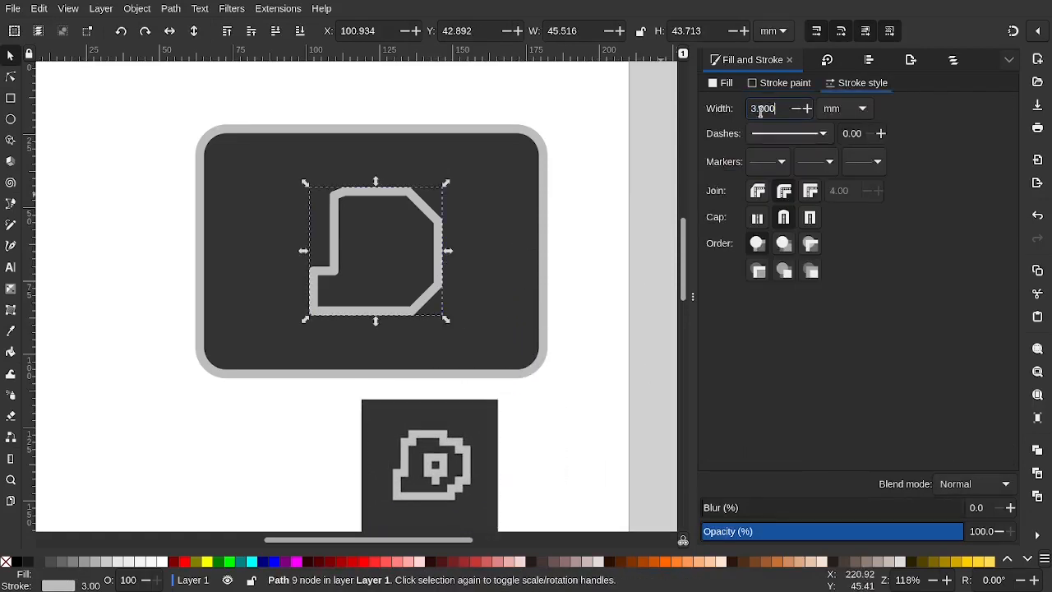
key(Return)
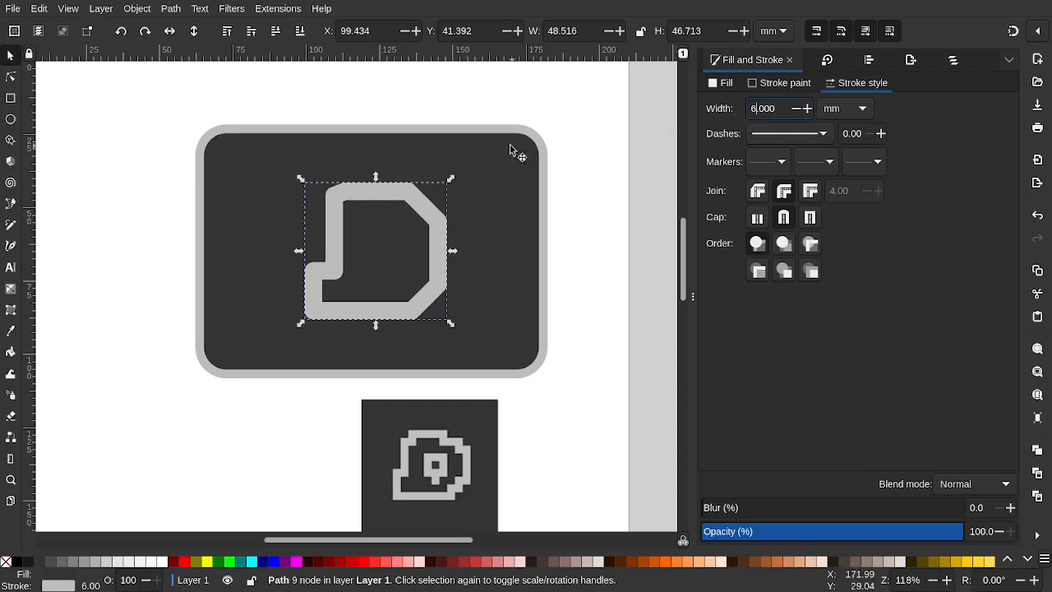
click(537, 102)
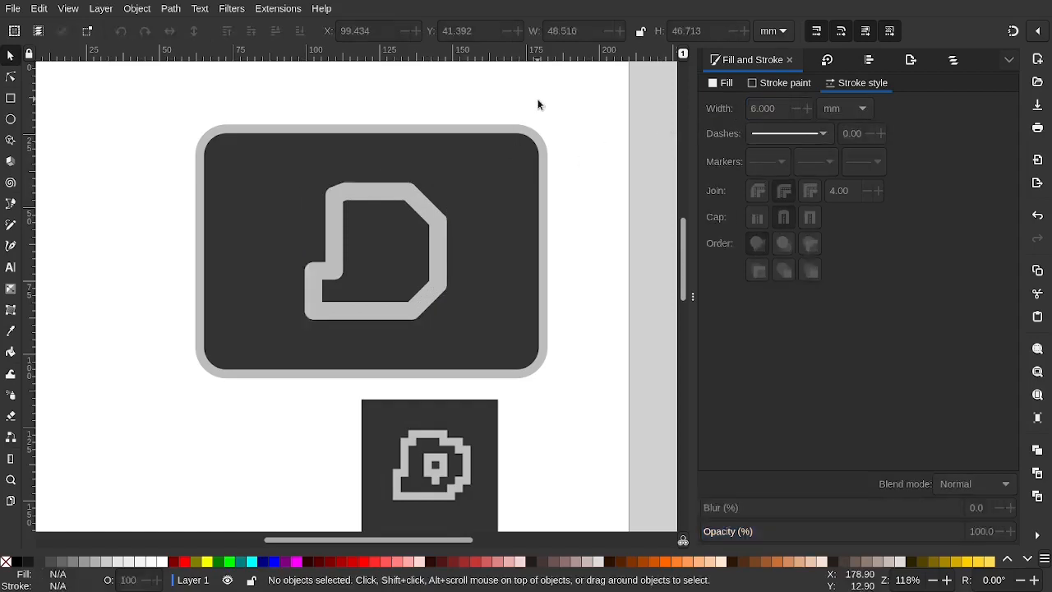
Try Miter and Bevel joins on the D outline, then settle on Round join
click(419, 203)
click(760, 194)
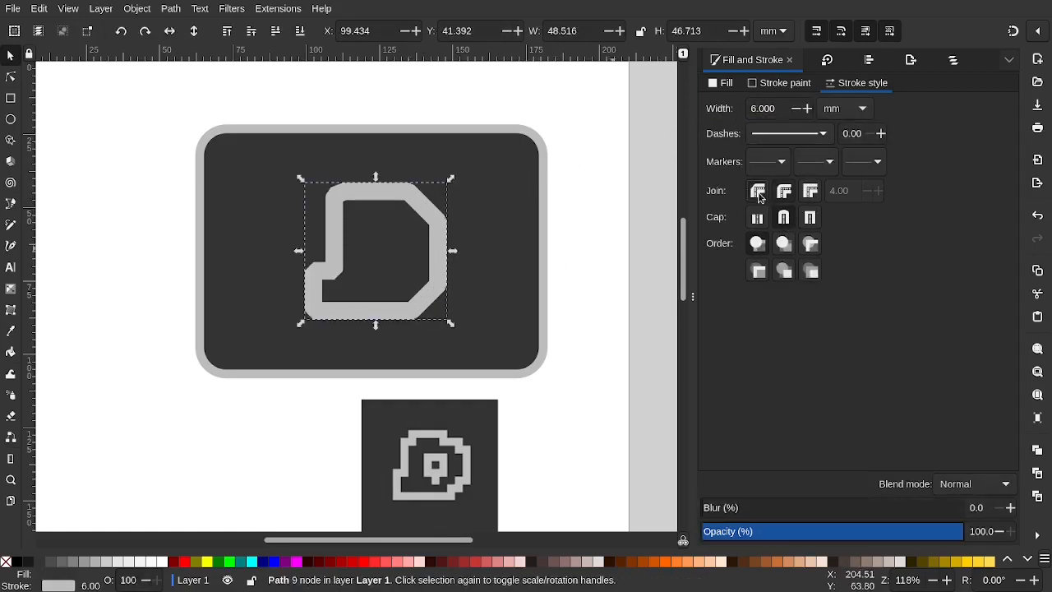
click(583, 186)
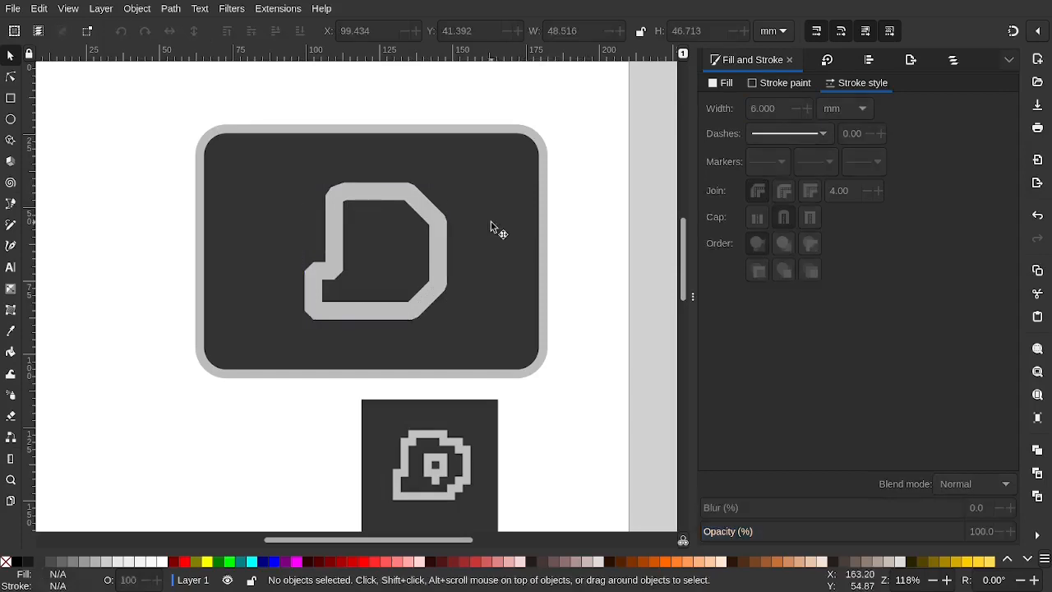
key(ctrl+shift+z)
click(384, 199)
click(811, 190)
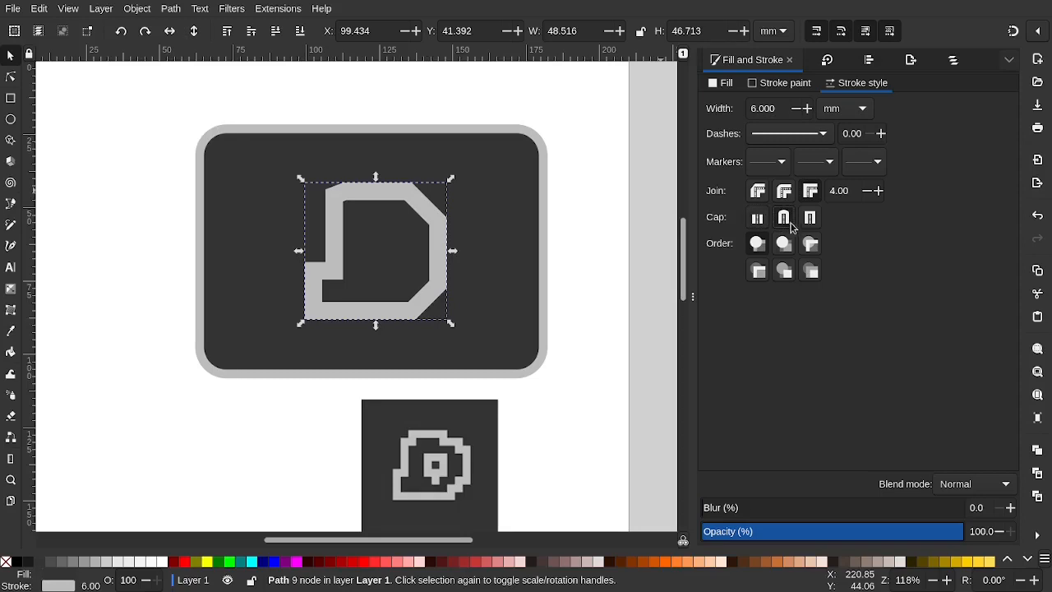
click(576, 244)
click(389, 190)
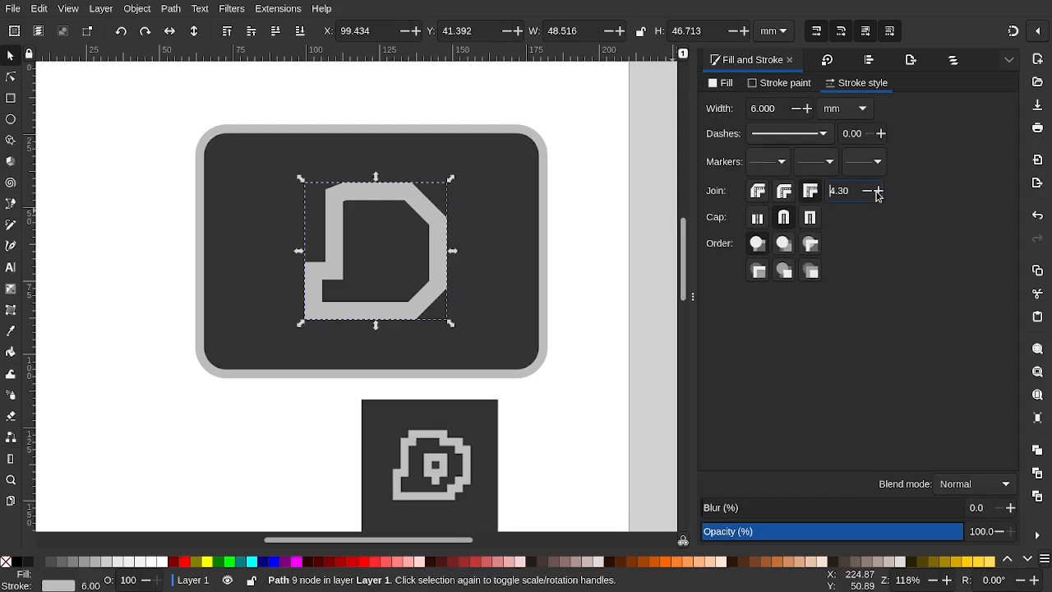
click(758, 191)
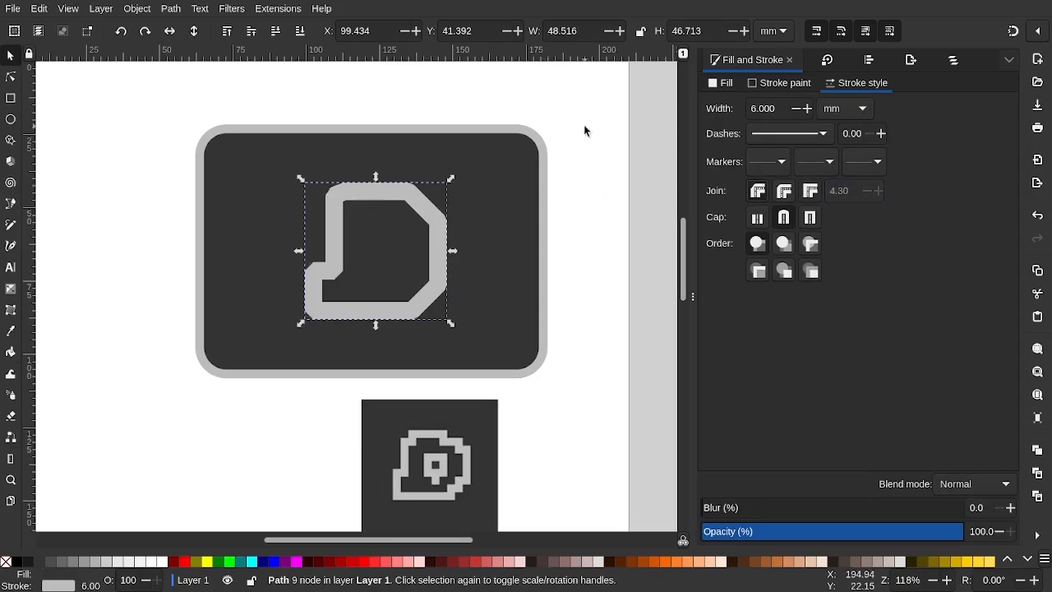
click(784, 192)
click(623, 211)
Draw a narrow rectangle stem just beneath the inner square
scroll(449, 224, down, 2)
scroll(448, 225, up, 2)
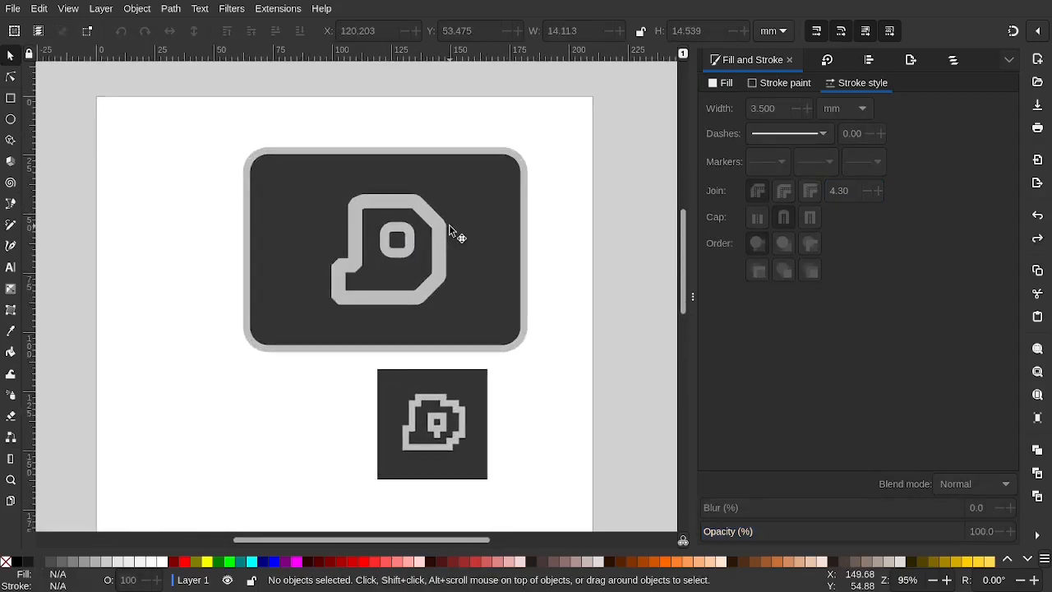
scroll(449, 224, up, 3)
scroll(448, 224, down, 1)
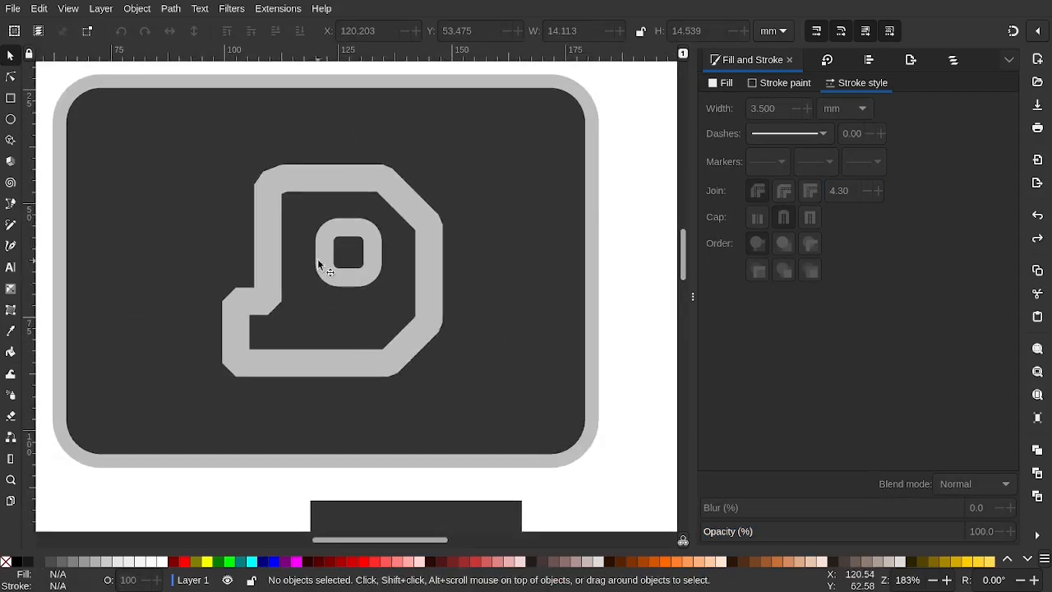
click(11, 98)
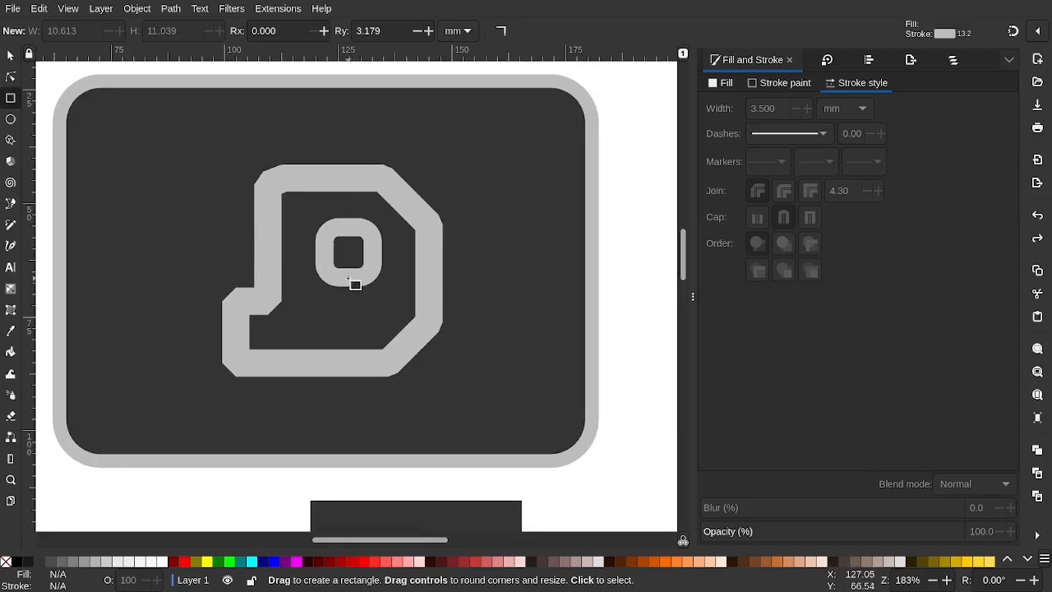
drag(348, 280, 351, 306)
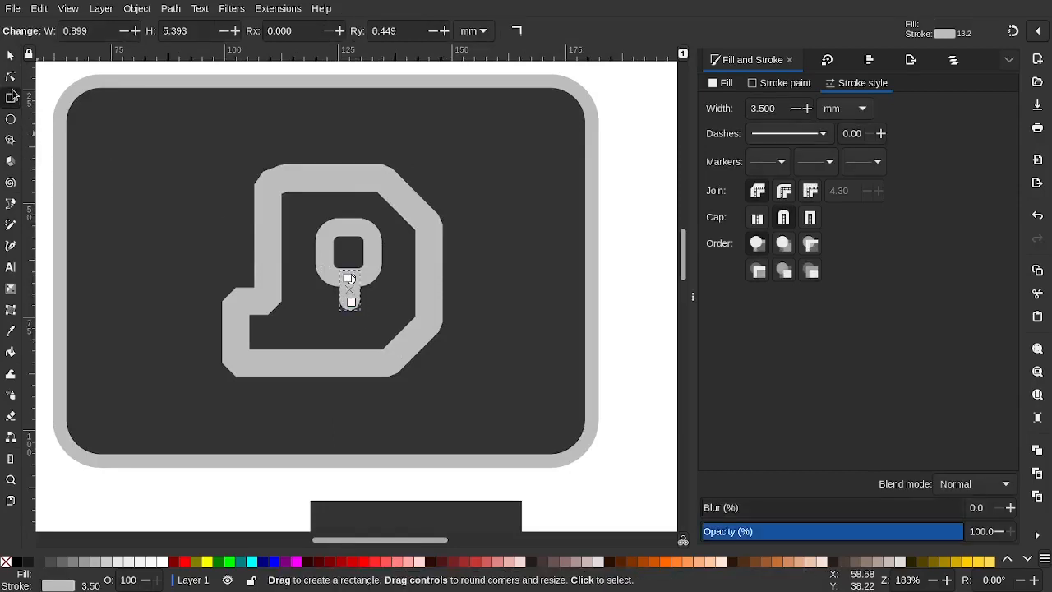
Round the stem's corners and give it a Round join
click(11, 77)
scroll(317, 254, up, 5)
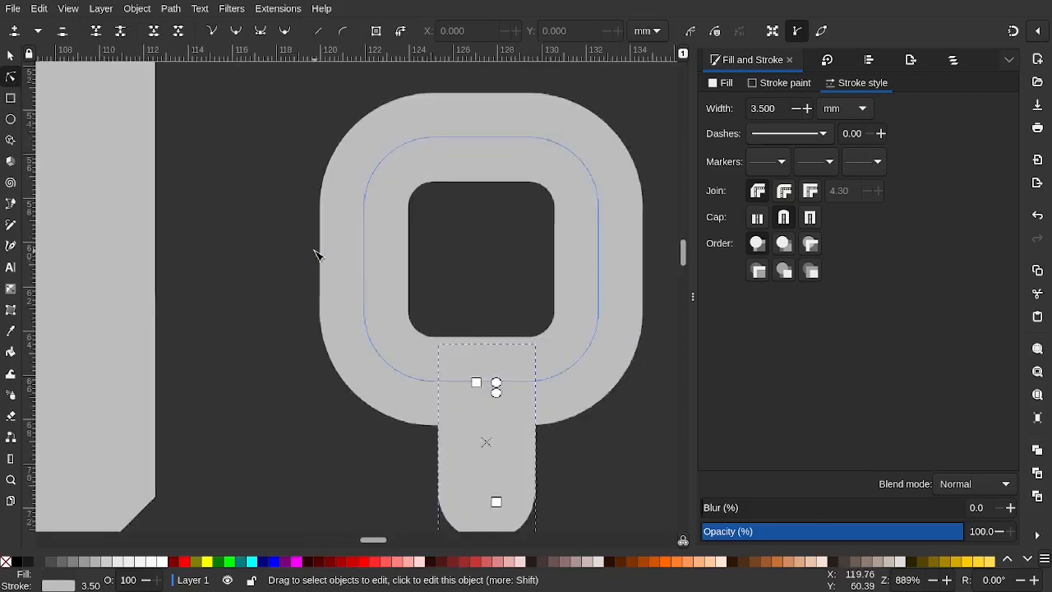
drag(497, 391, 496, 383)
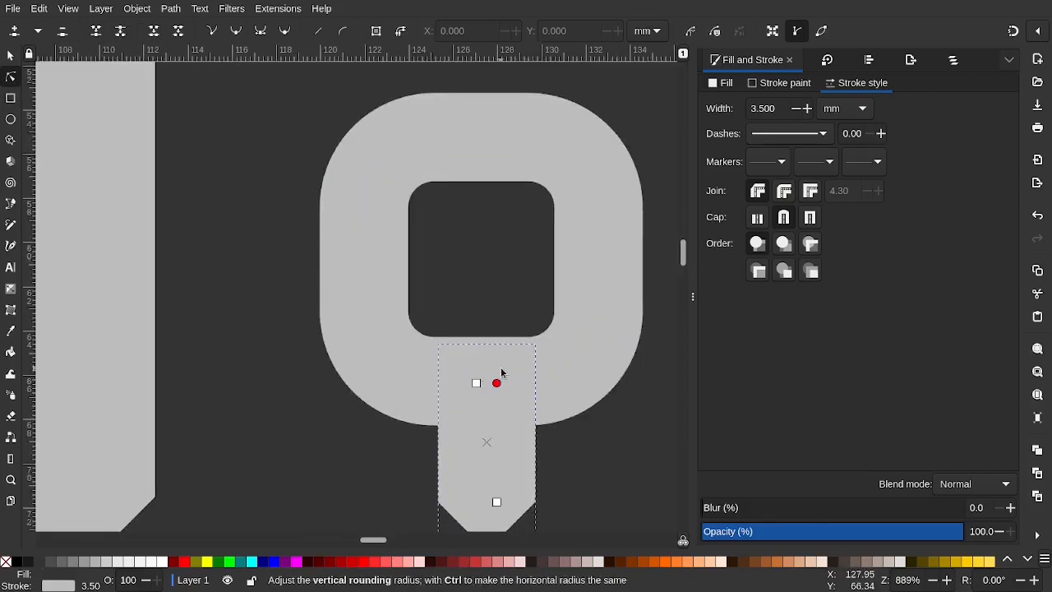
click(785, 194)
ctrl+scroll(580, 322, down, 3)
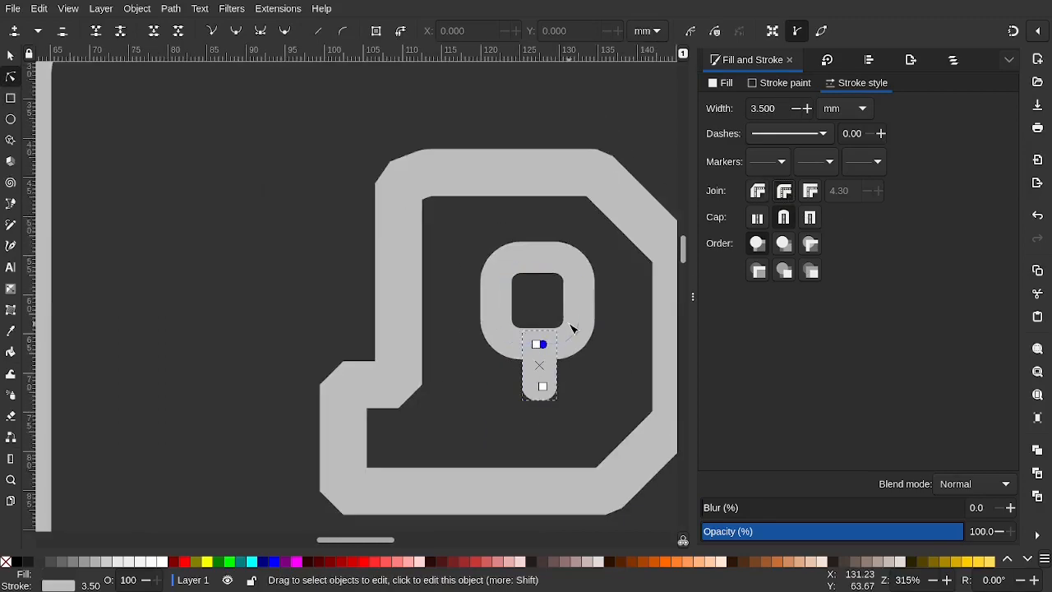
click(303, 270)
scroll(442, 333, right, 2)
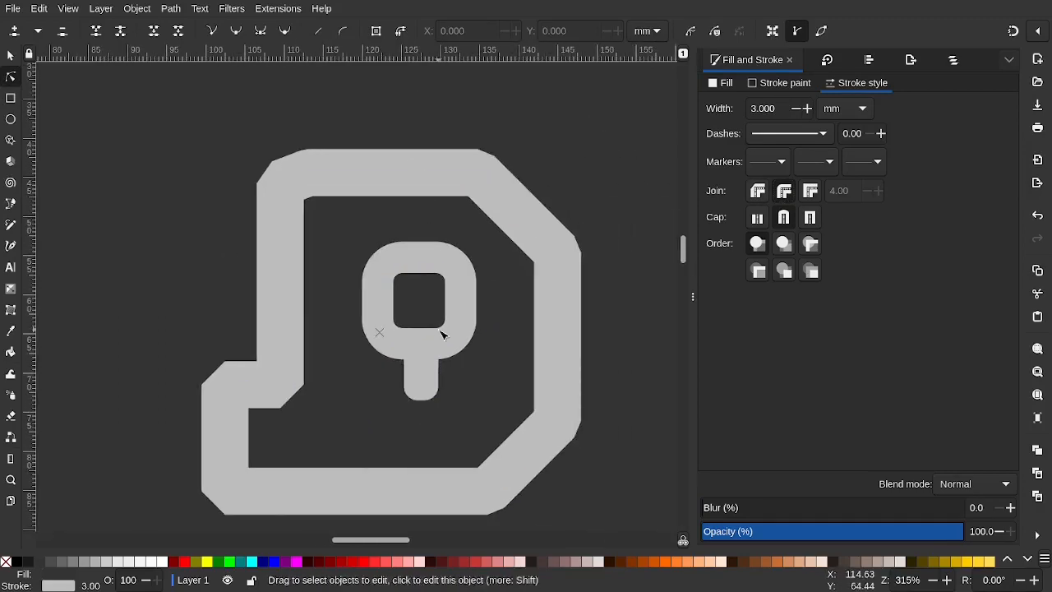
ctrl+scroll(435, 345, down, 6)
ctrl+scroll(488, 377, up, 3)
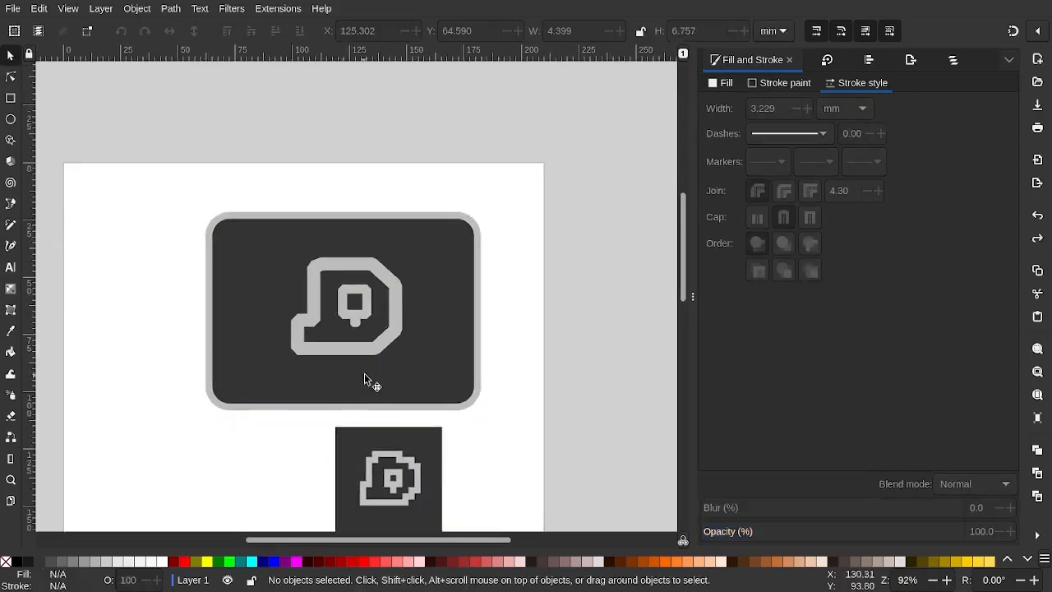
scroll(364, 380, down, 2)
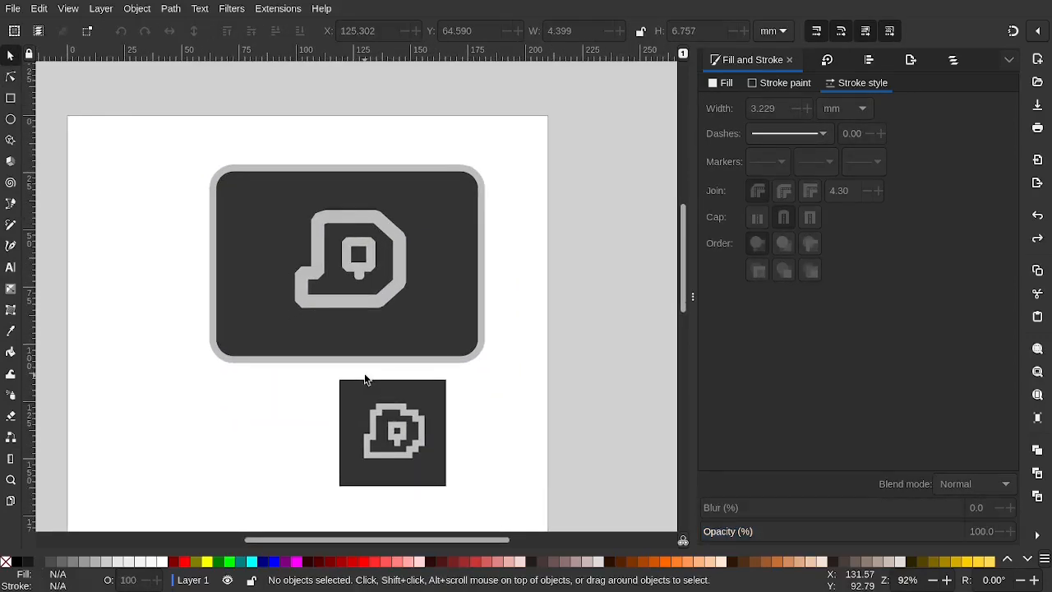
scroll(364, 380, left, 3)
ctrl+scroll(469, 247, up, 4)
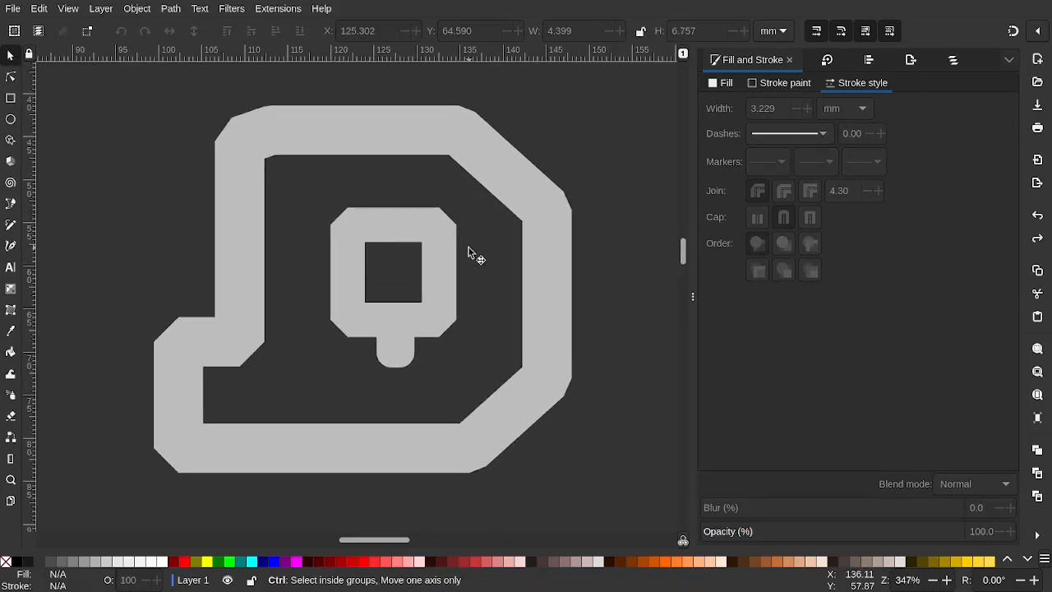
ctrl+scroll(469, 247, down, 5)
ctrl+scroll(469, 247, down, 1)
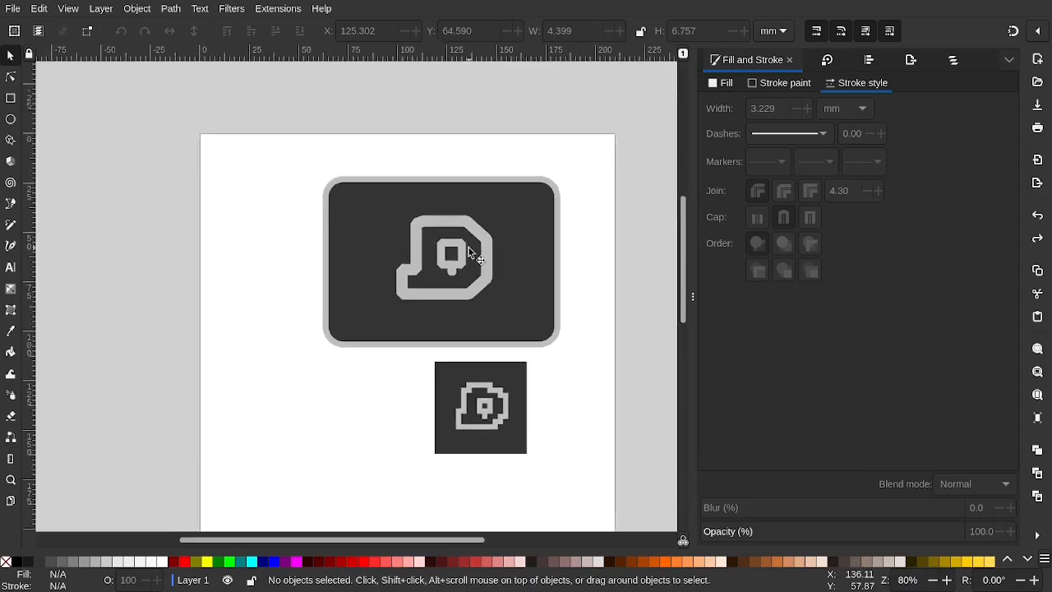
key(alt+Tab)
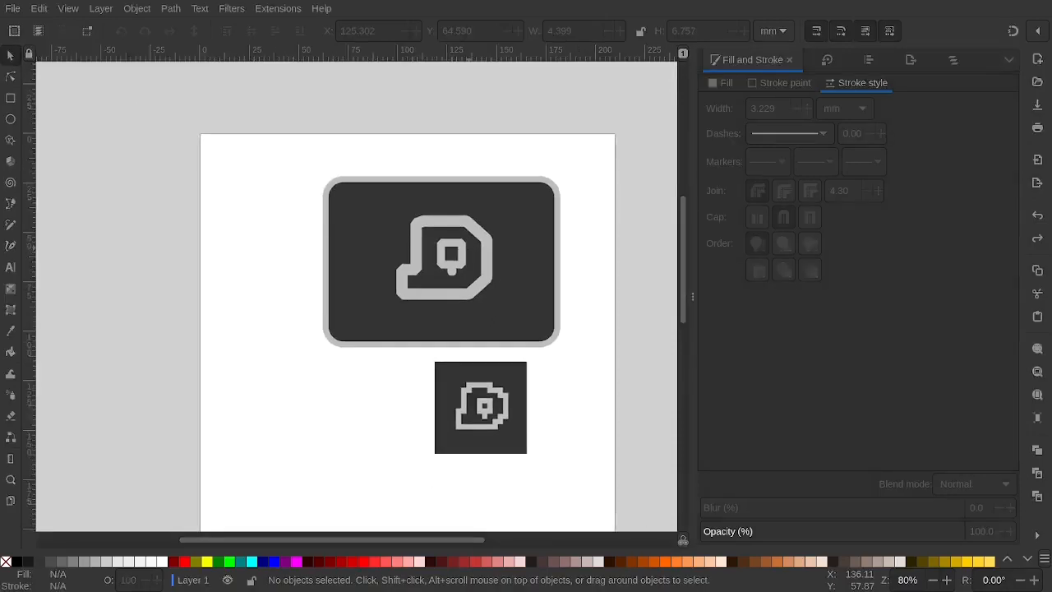
key(alt+Tab)
ctrl+scroll(469, 242, up, 3)
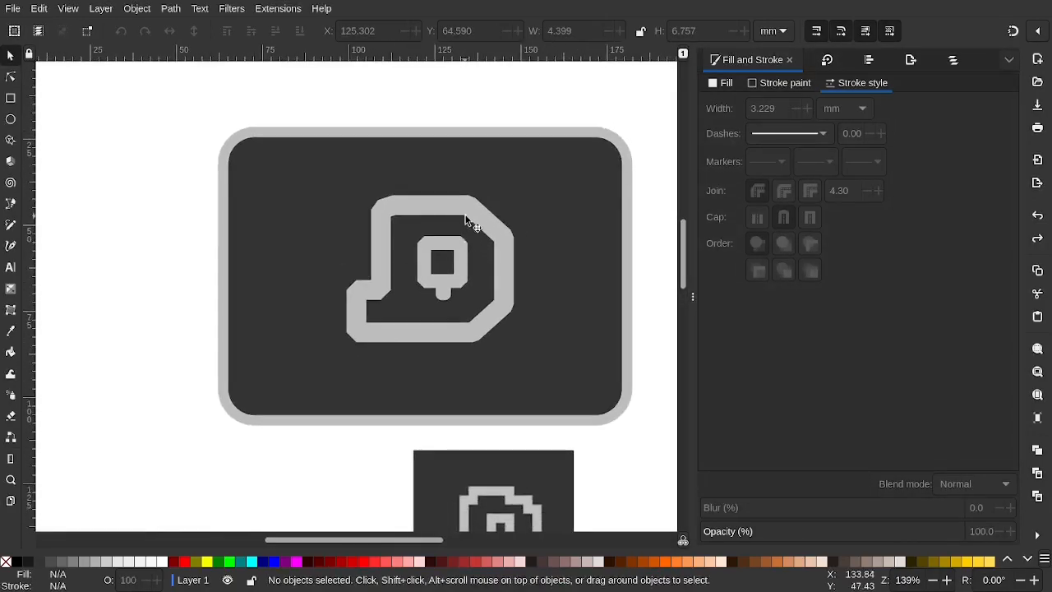
ctrl+scroll(467, 247, down, 3)
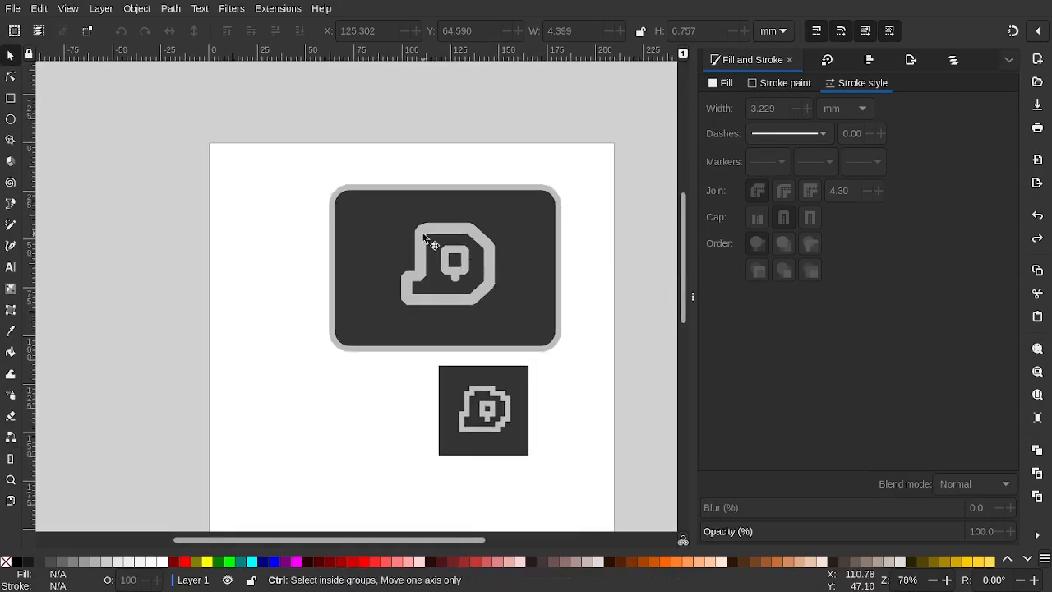
ctrl+scroll(422, 236, up, 1)
ctrl+scroll(423, 236, down, 1)
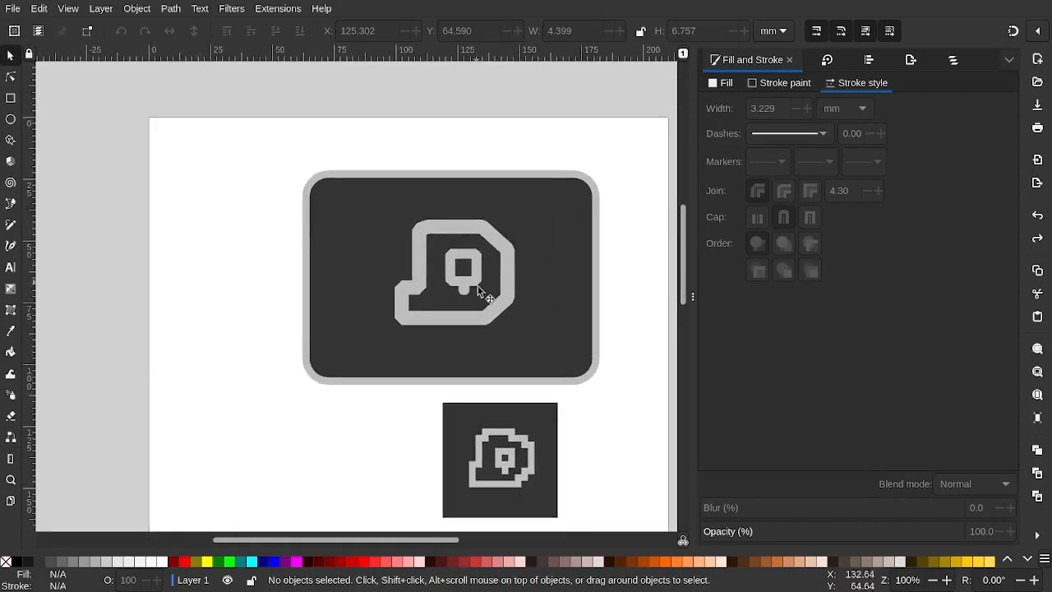
scroll(491, 284, right, 2)
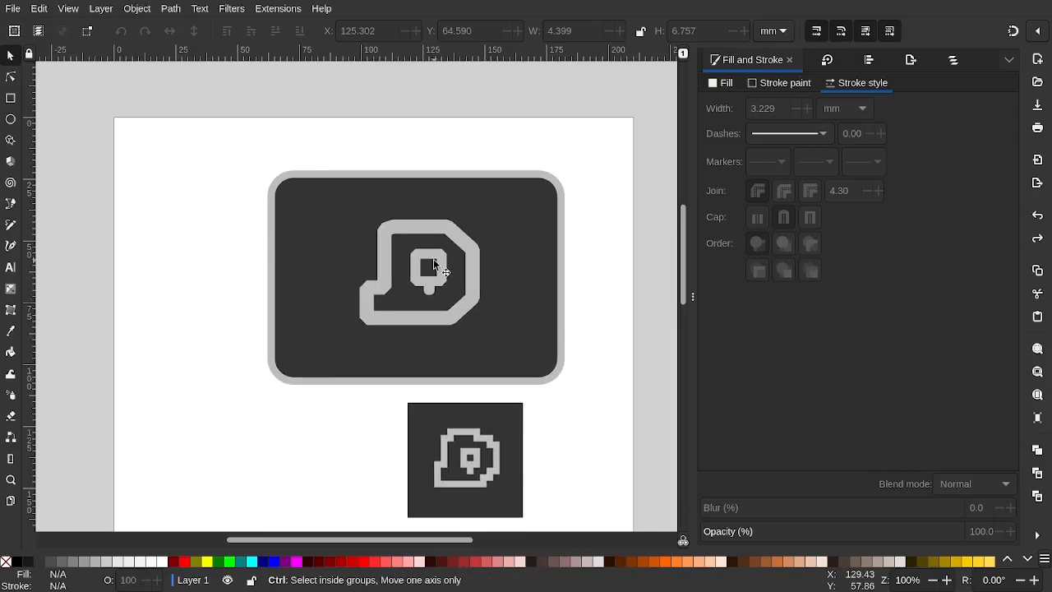
ctrl+scroll(487, 279, down, 1)
ctrl+scroll(433, 259, up, 5)
ctrl+scroll(433, 259, down, 5)
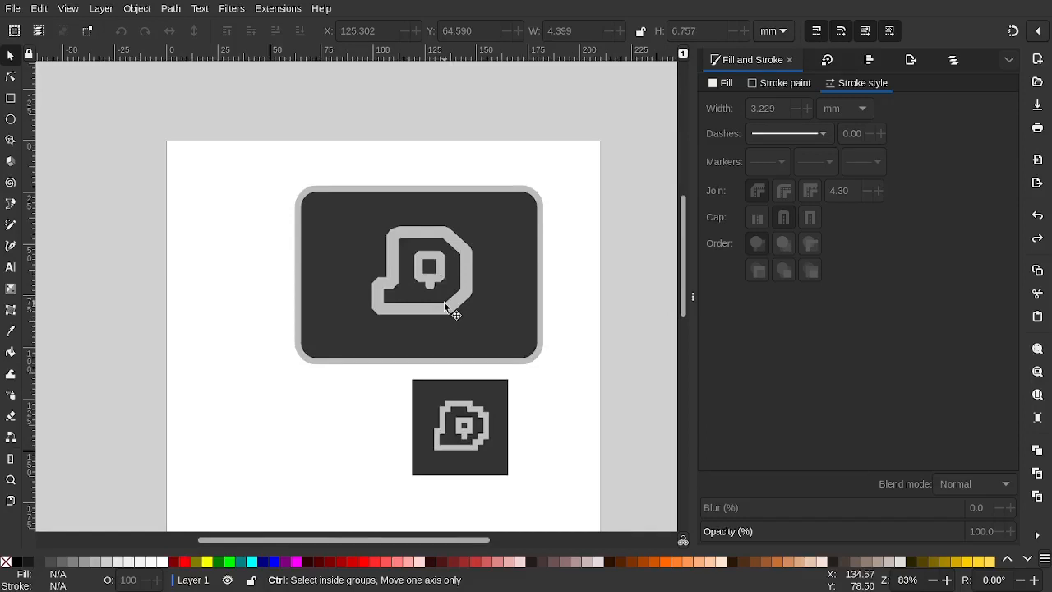
scroll(462, 362, down, 1)
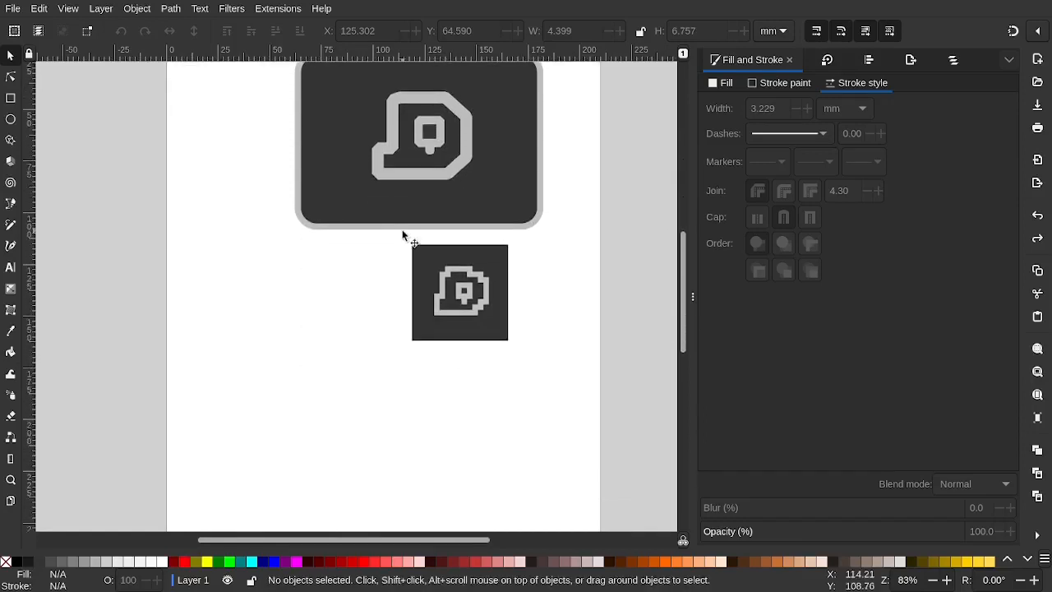
scroll(402, 230, up, 4)
ctrl+scroll(420, 195, up, 3)
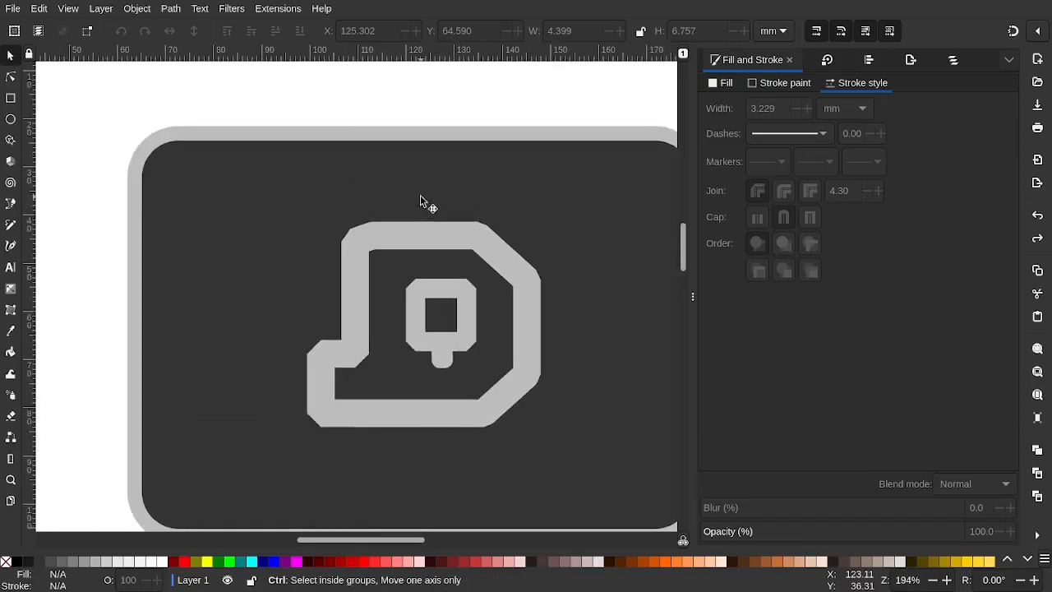
ctrl+scroll(422, 200, down, 2)
ctrl+scroll(417, 243, up, 3)
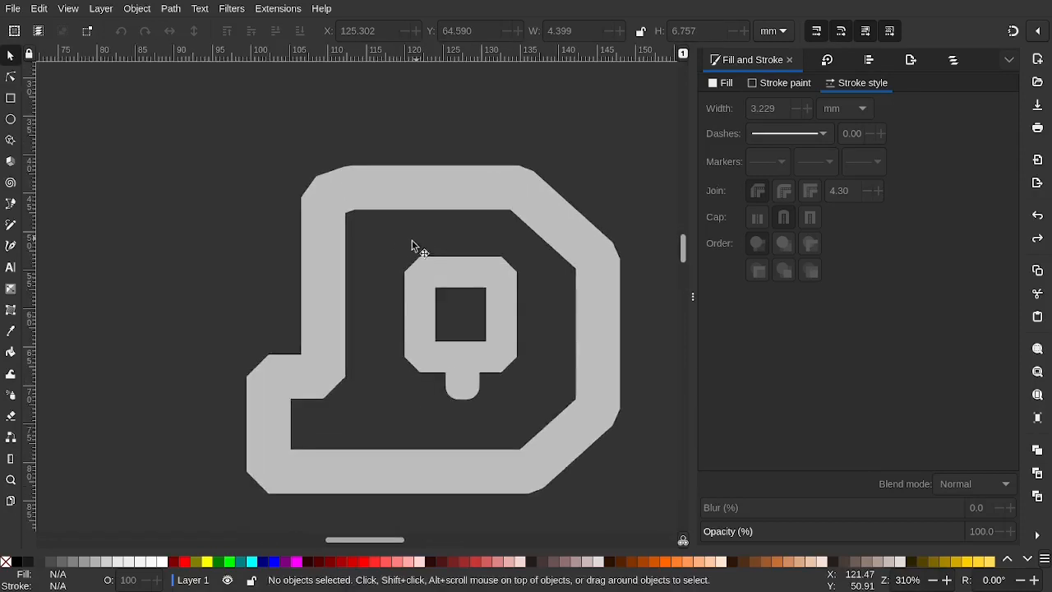
key(b)
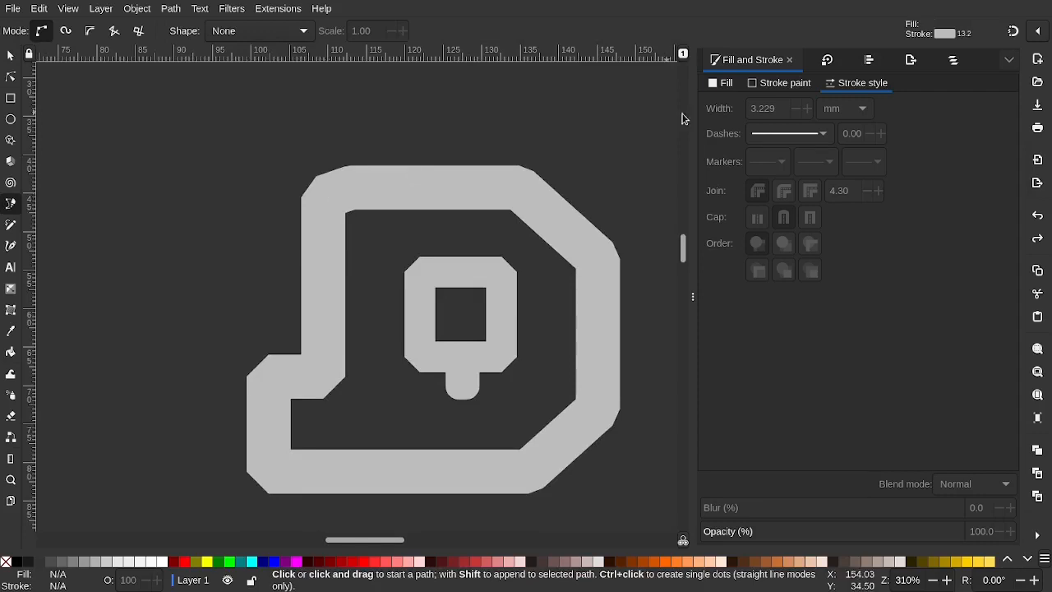
Trace the D blob with the Pen tool: left edge, left step, long bottom edge, cut corner
click(779, 83)
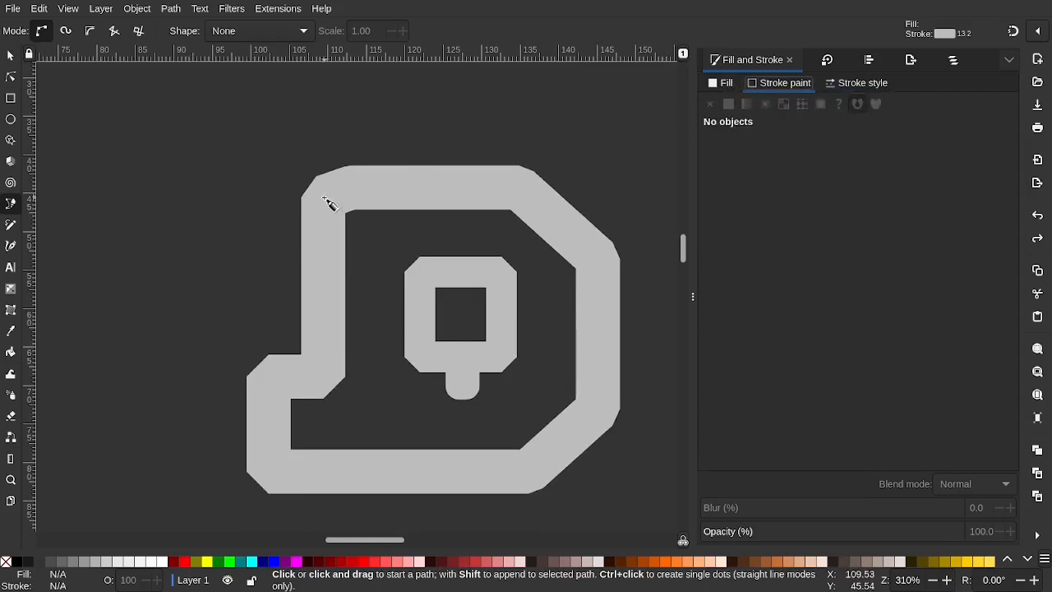
ctrl+scroll(329, 204, down, 5)
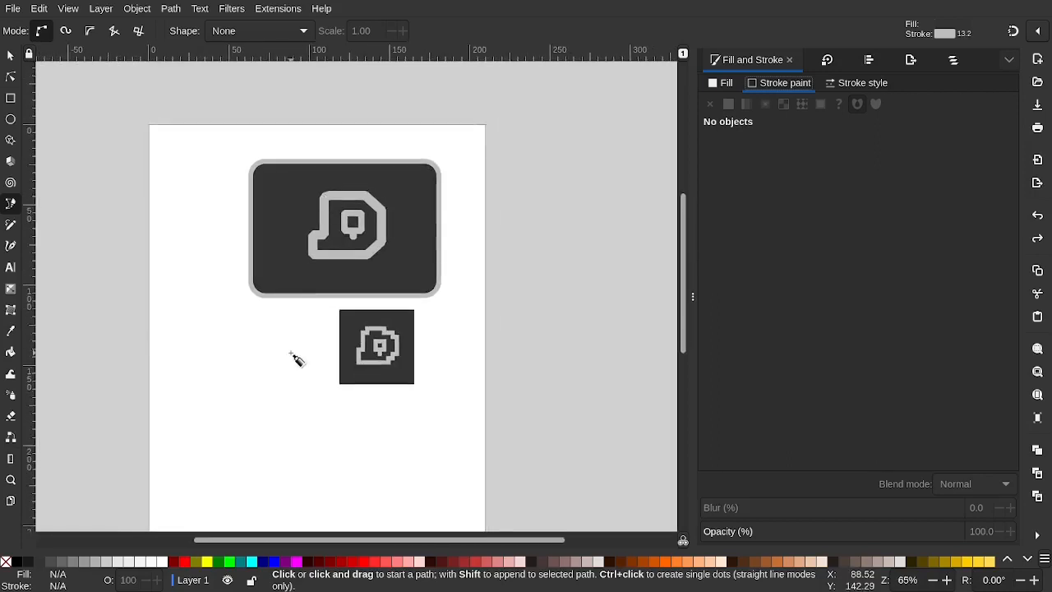
ctrl+scroll(255, 284, up, 6)
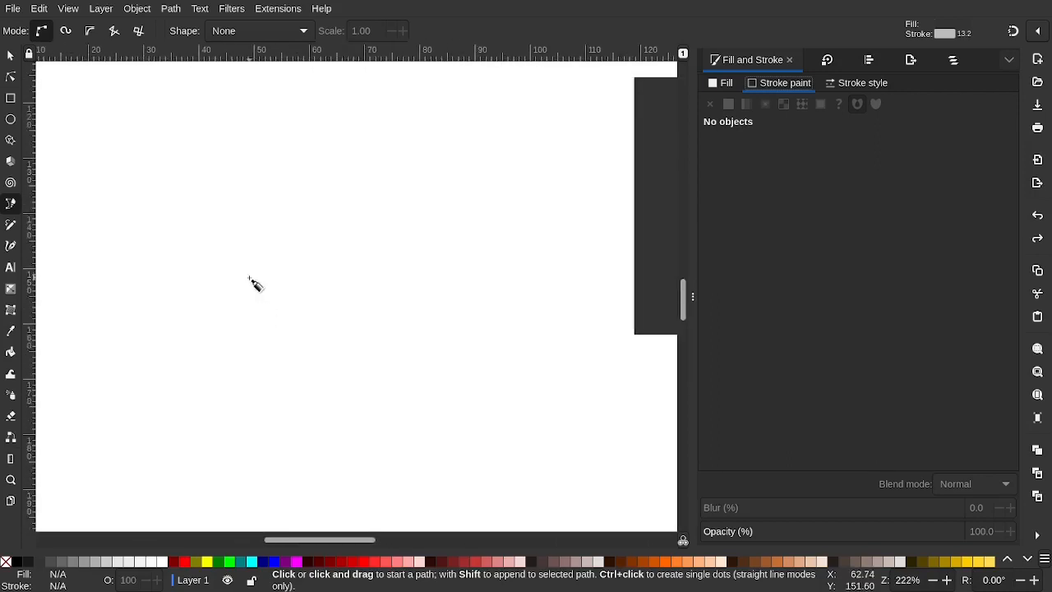
ctrl+scroll(254, 283, down, 4)
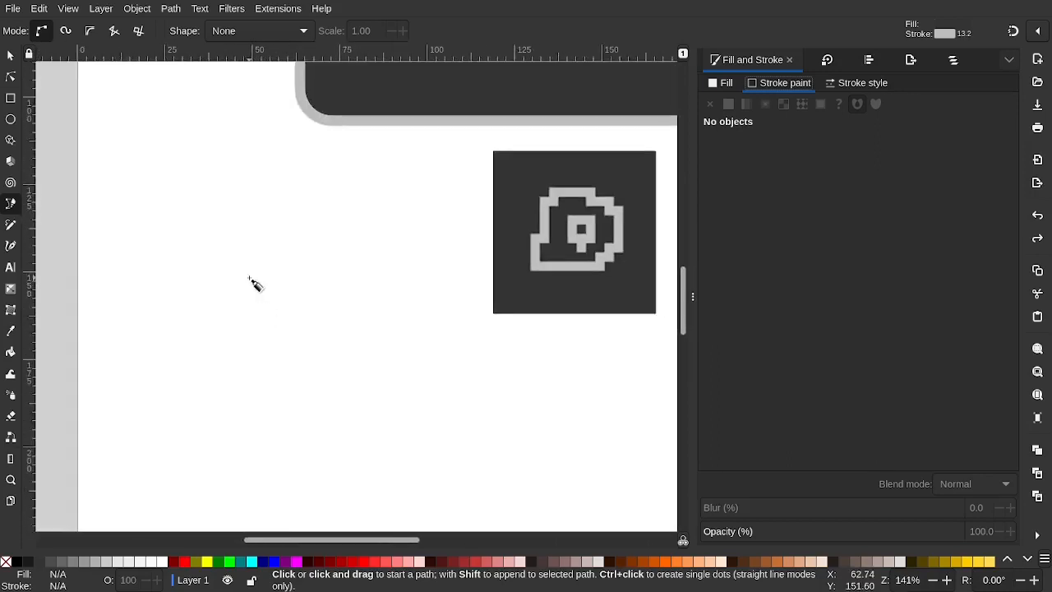
click(277, 230)
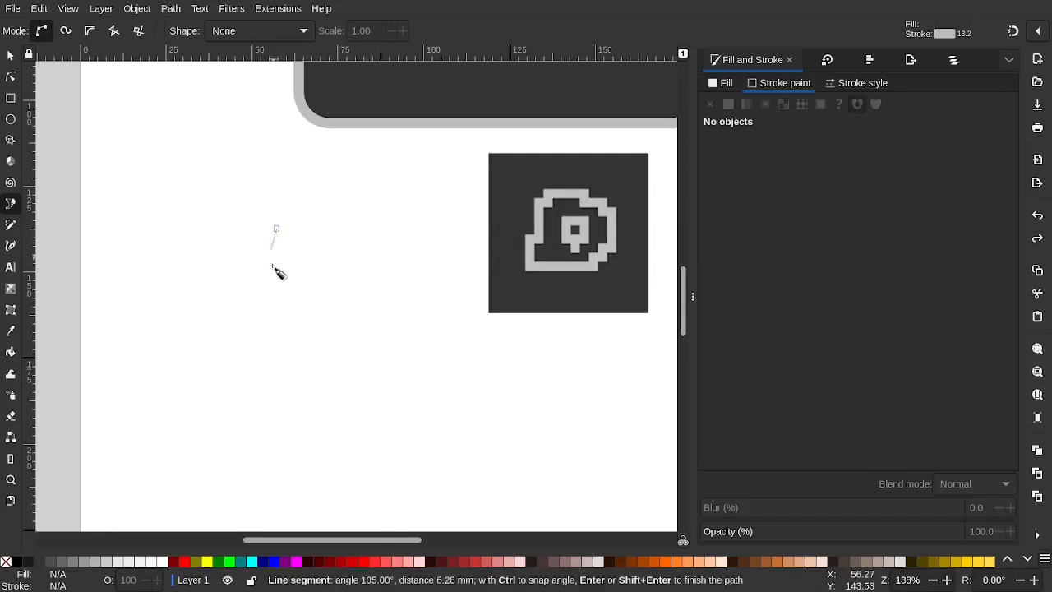
click(277, 360)
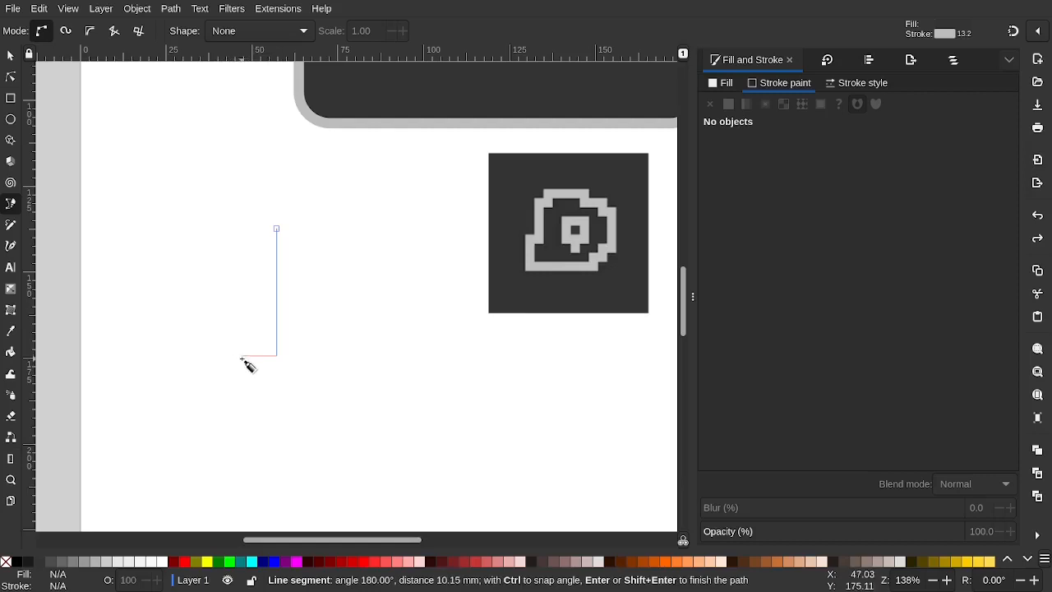
scroll(241, 363, up, 6)
scroll(242, 360, down, 6)
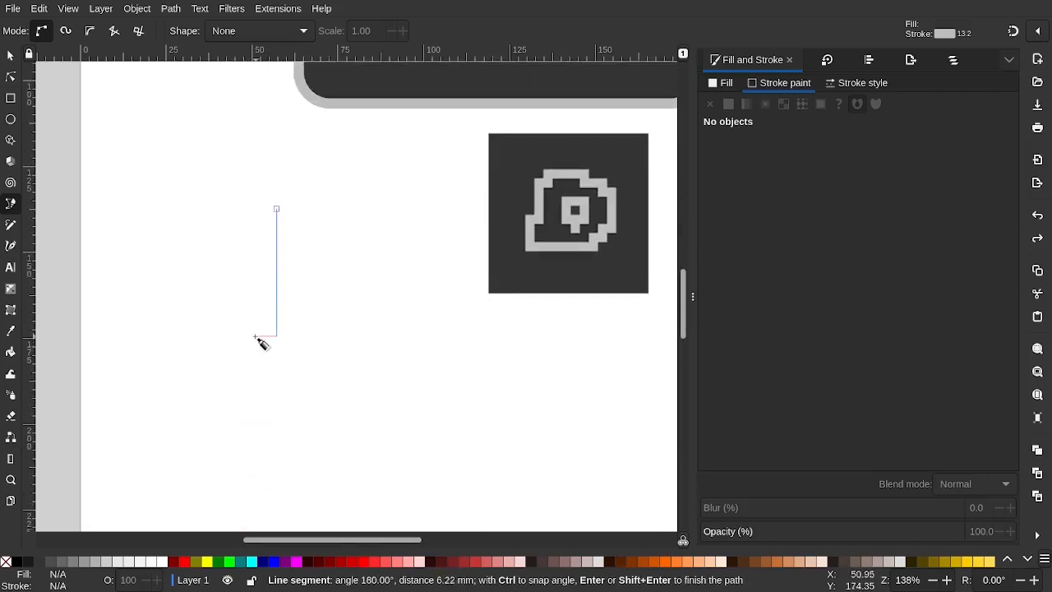
click(255, 337)
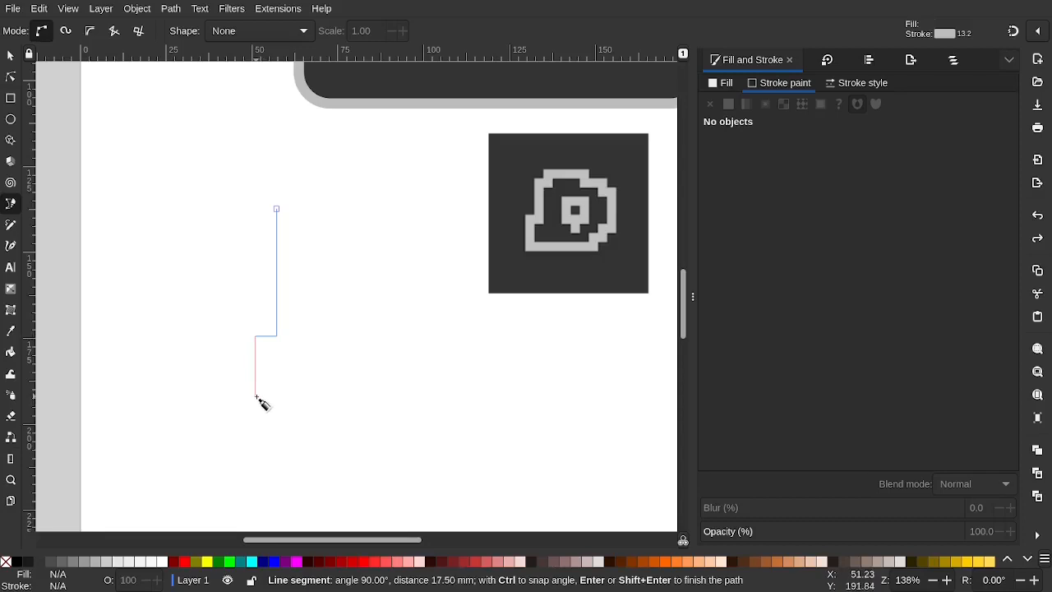
click(255, 396)
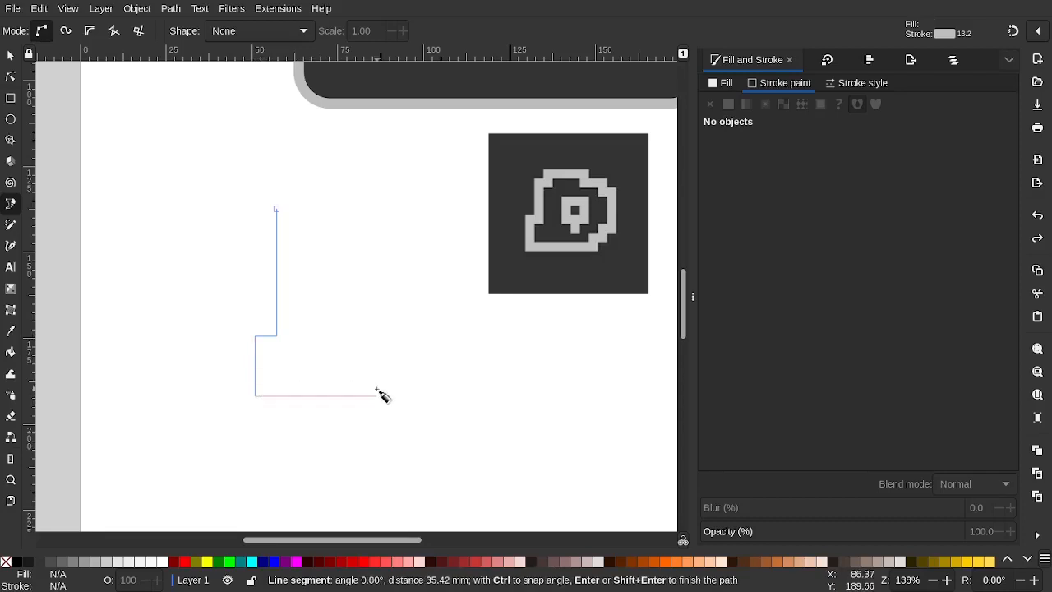
click(466, 396)
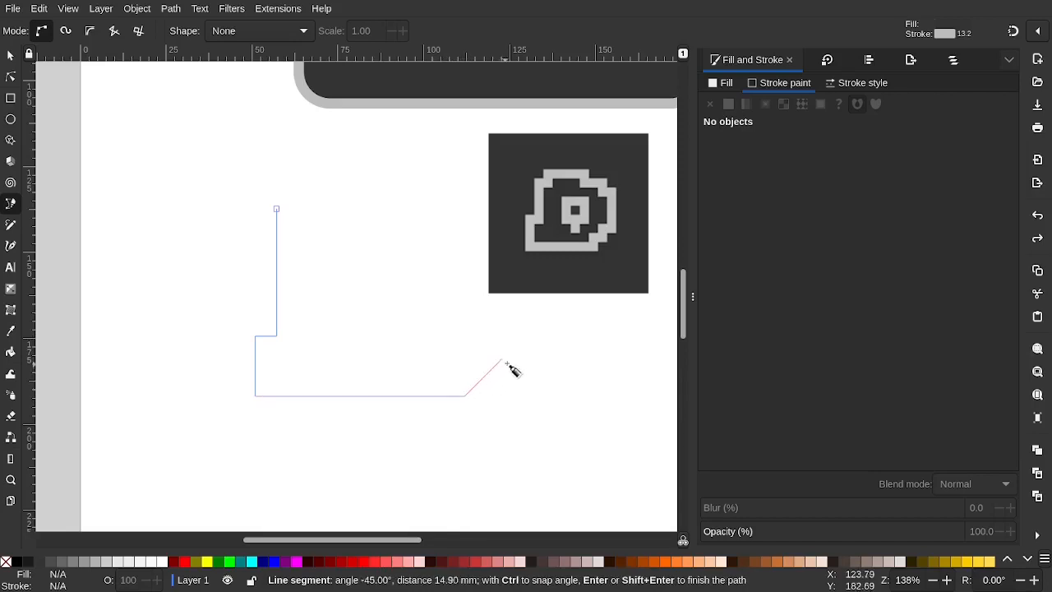
click(516, 346)
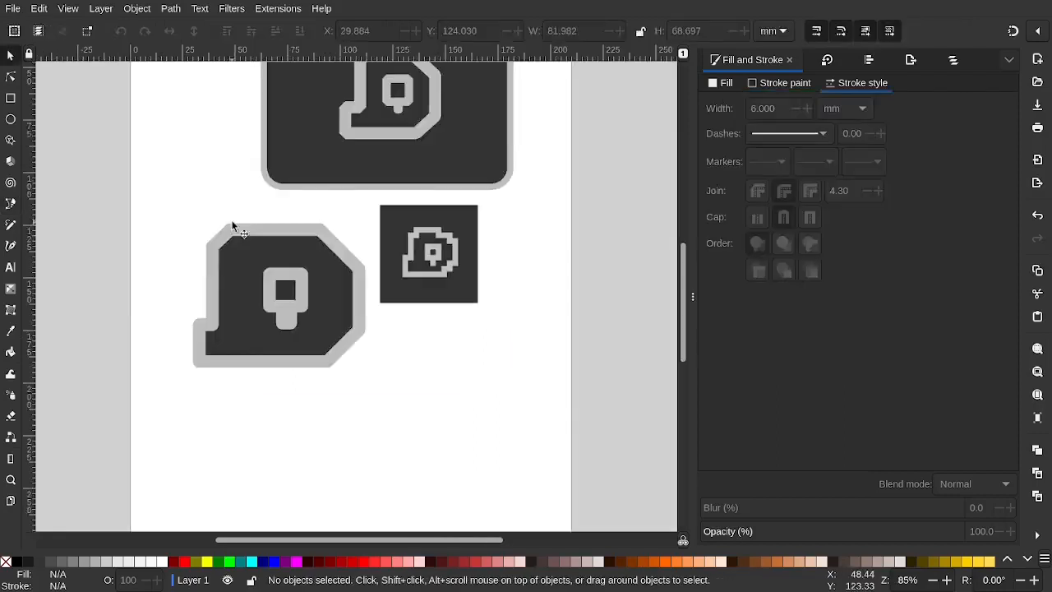
Duplicate the dark rounded square, send it to the back, and enlarge it around the new blob
scroll(217, 185, up, 3)
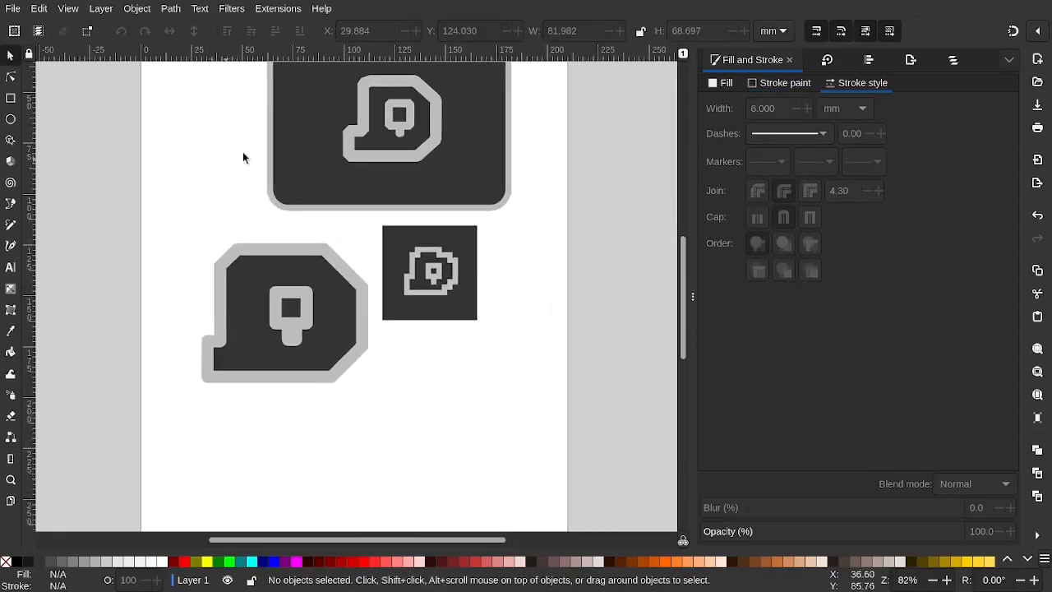
click(298, 137)
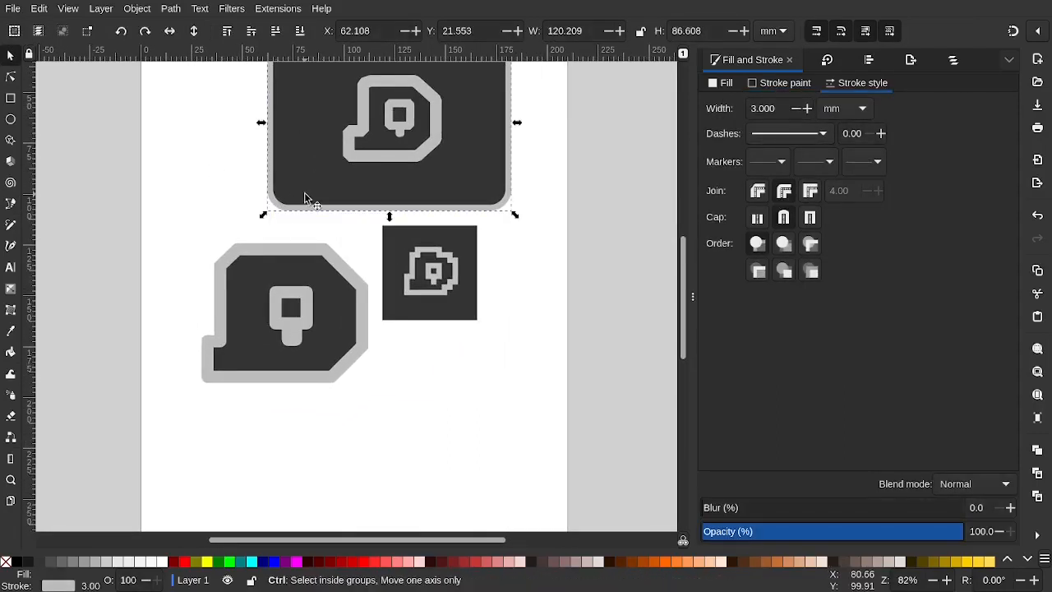
key(Home)
drag(330, 204, 233, 315)
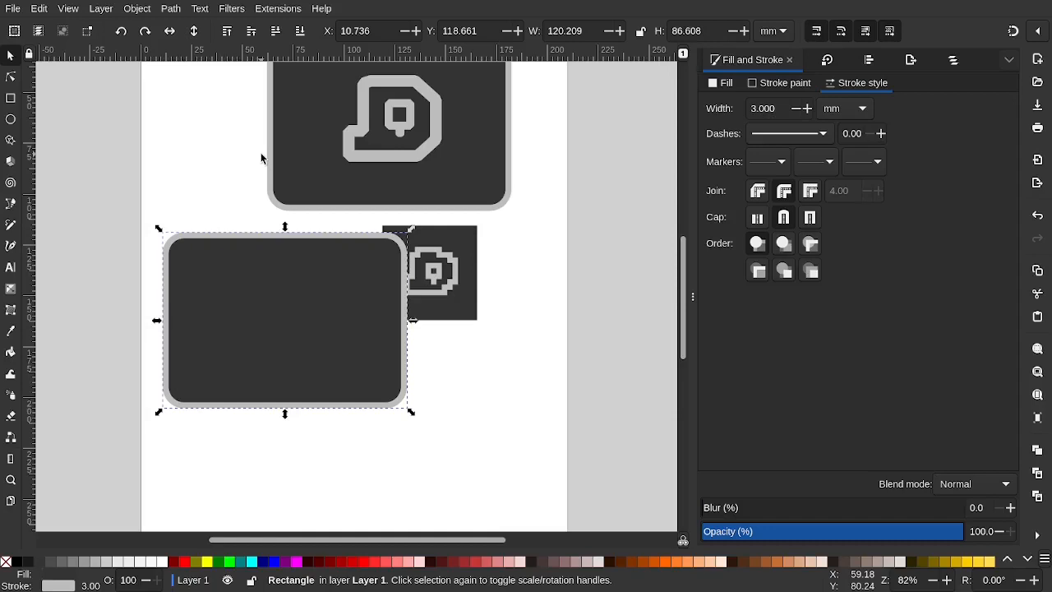
key(End)
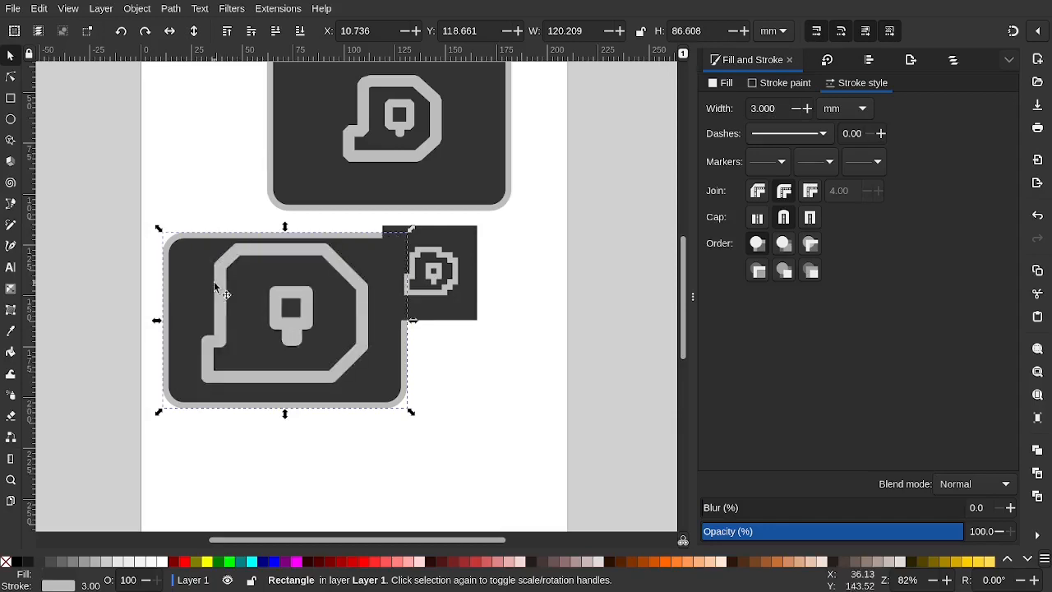
drag(167, 237, 90, 82)
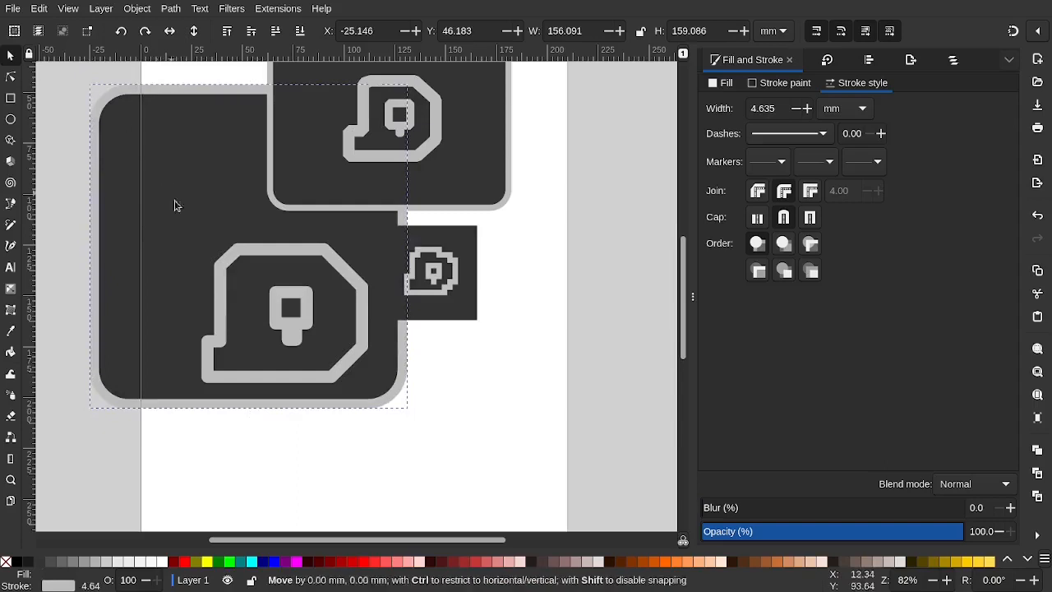
drag(174, 205, 270, 351)
Move the blob and its inner stem pieces into the centre of the enlarged square
scroll(269, 351, down, 11)
scroll(270, 351, up, 5)
drag(305, 315, 338, 420)
click(181, 160)
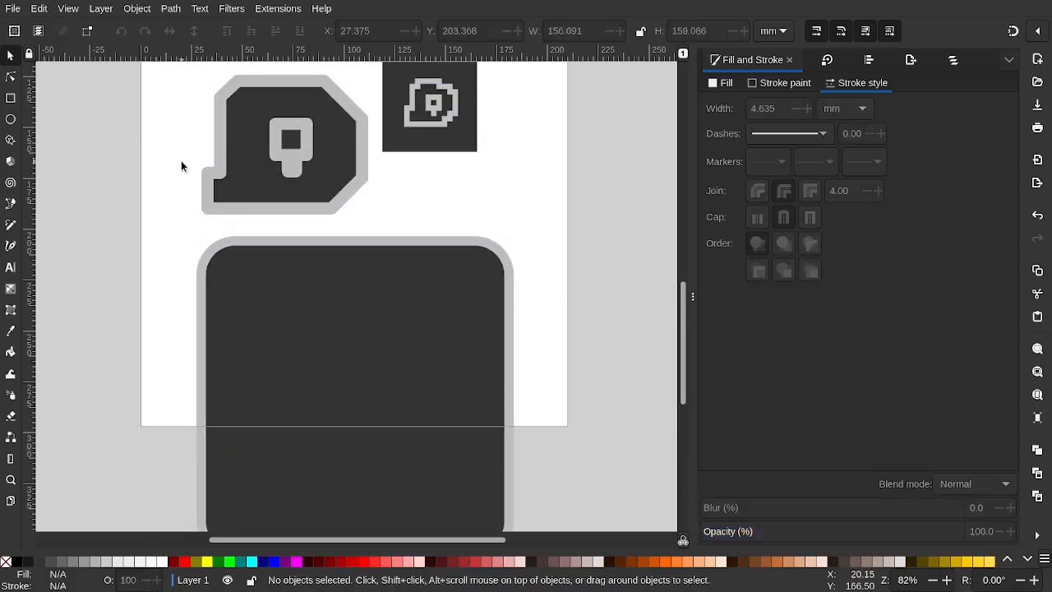
scroll(181, 159, up, 1)
drag(180, 97, 395, 270)
drag(328, 171, 398, 421)
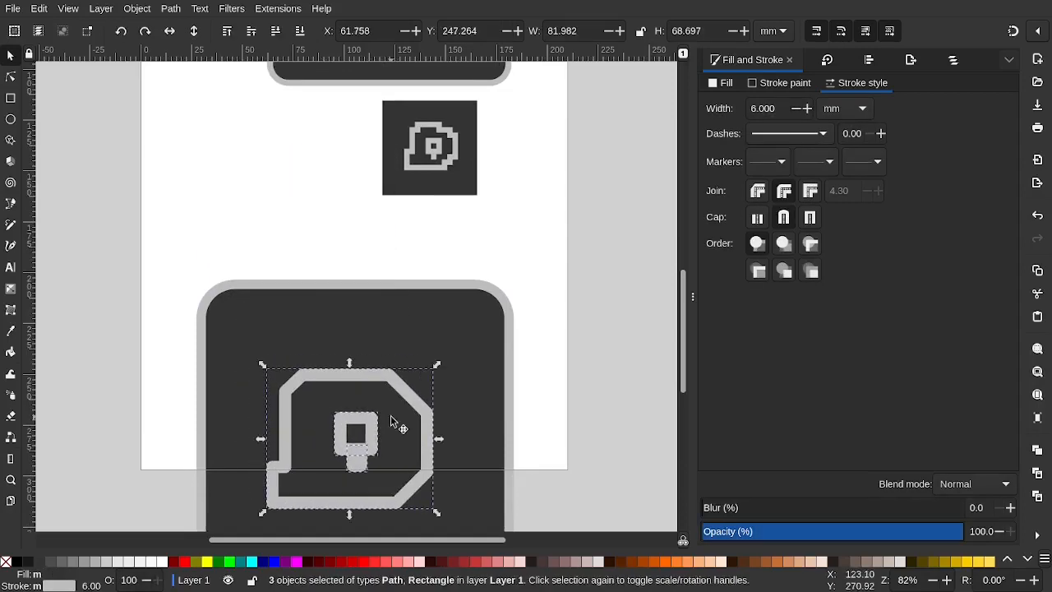
scroll(390, 421, down, 3)
scroll(390, 416, up, 1)
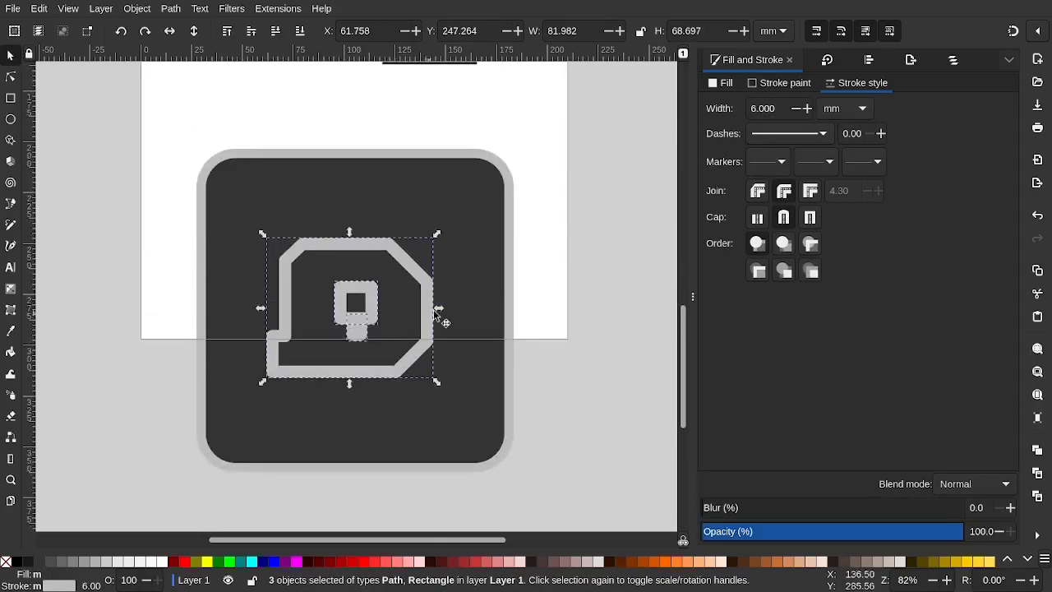
click(563, 384)
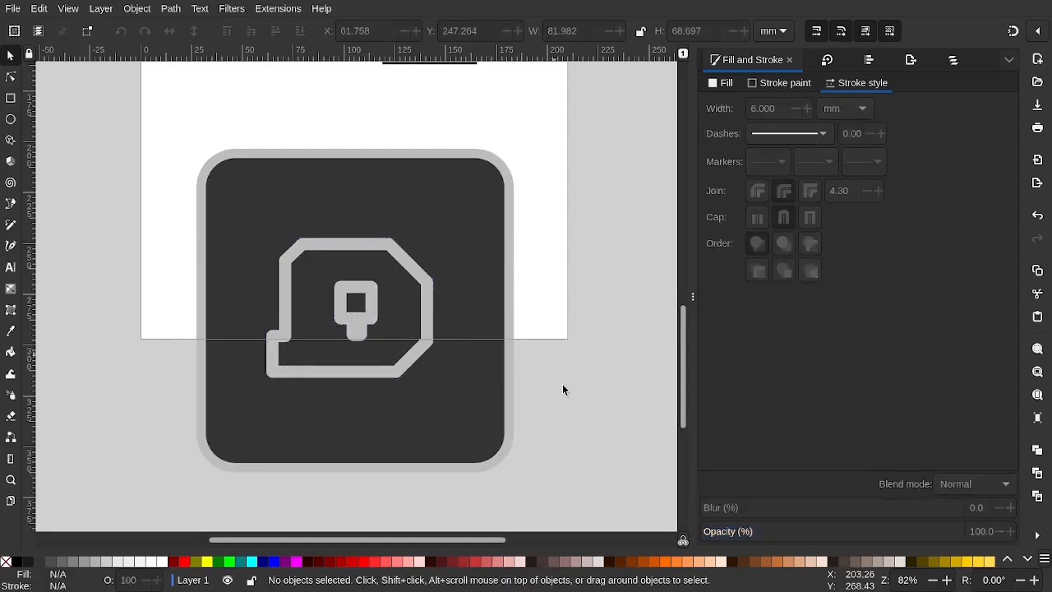
Select the whole nine-object icon and move it up on the page to Y -93.517
drag(567, 503, 222, 202)
scroll(222, 201, down, 20)
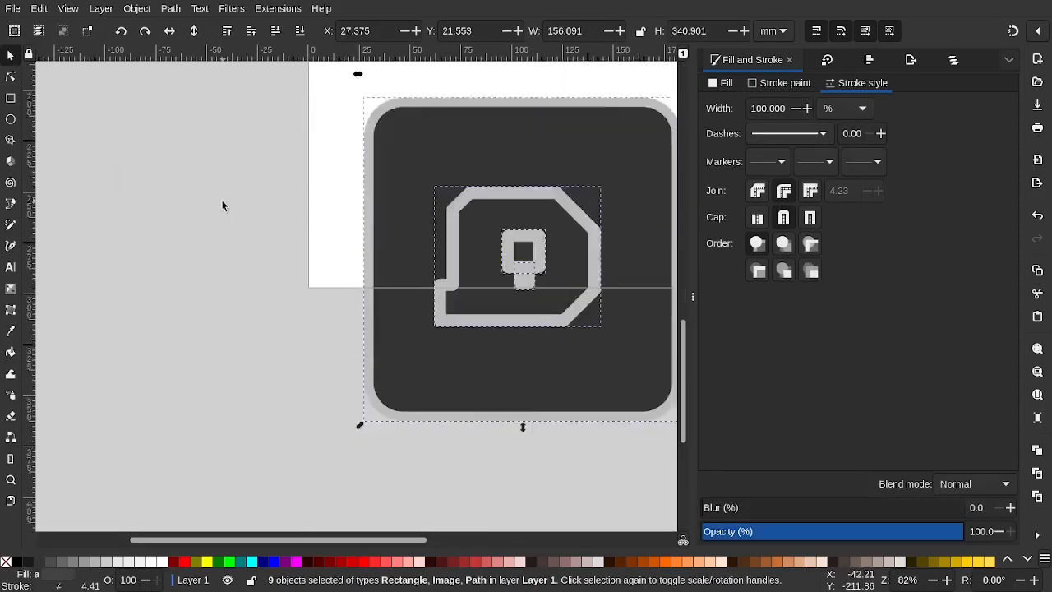
scroll(222, 200, right, 5)
scroll(222, 201, up, 3)
scroll(222, 200, left, 1)
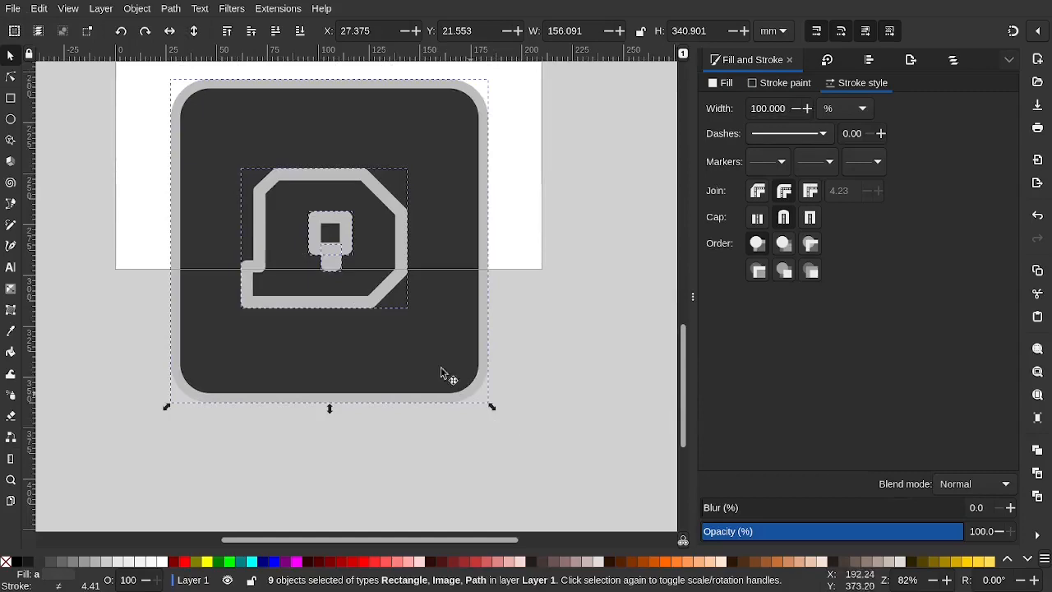
drag(399, 332, 399, 181)
scroll(398, 180, up, 7)
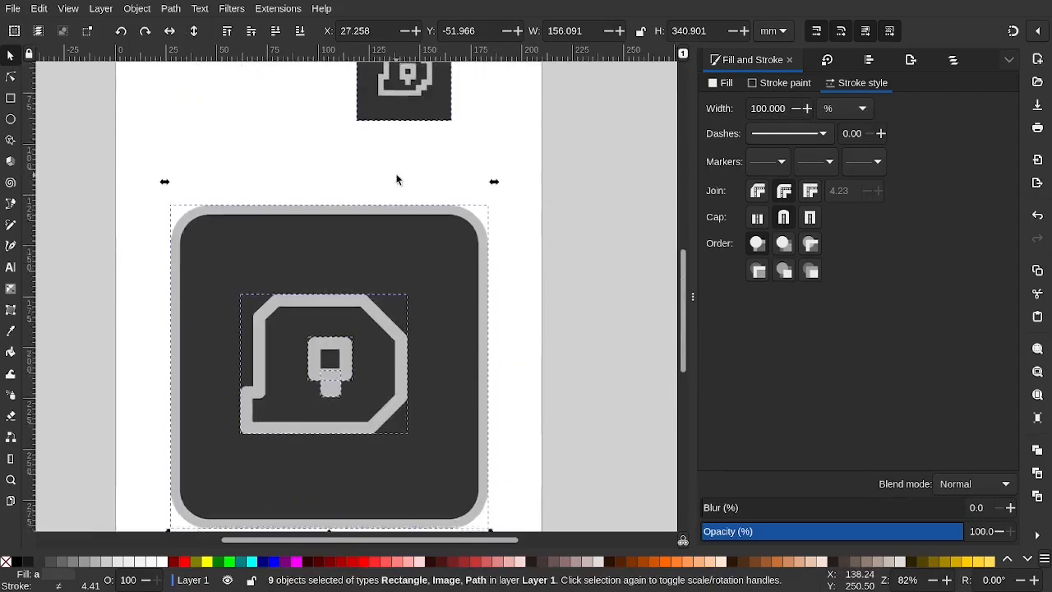
drag(369, 259, 375, 173)
scroll(375, 173, down, 4)
scroll(375, 174, up, 3)
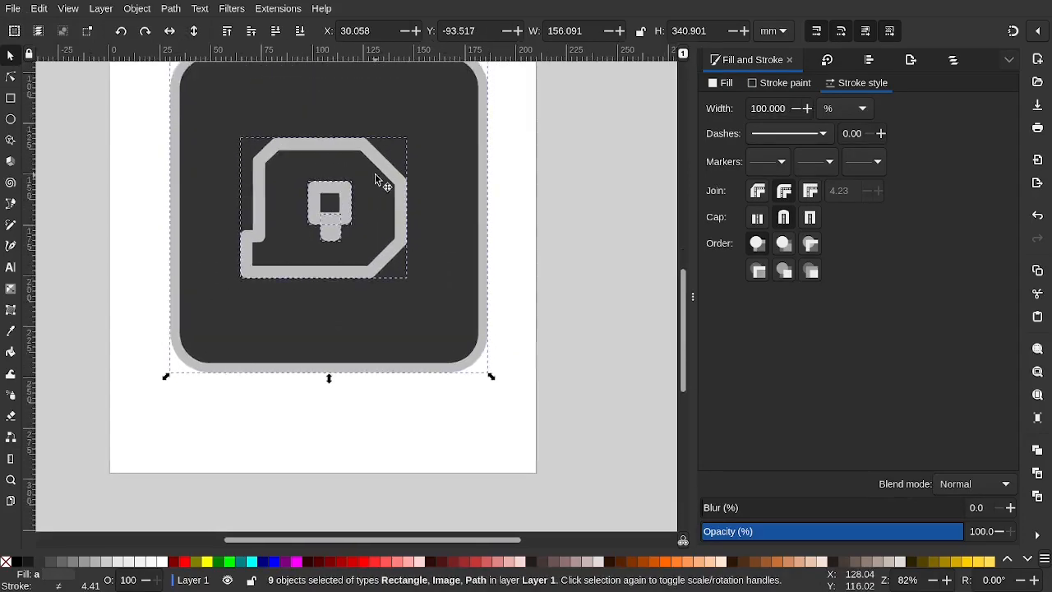
click(553, 216)
scroll(390, 214, up, 2)
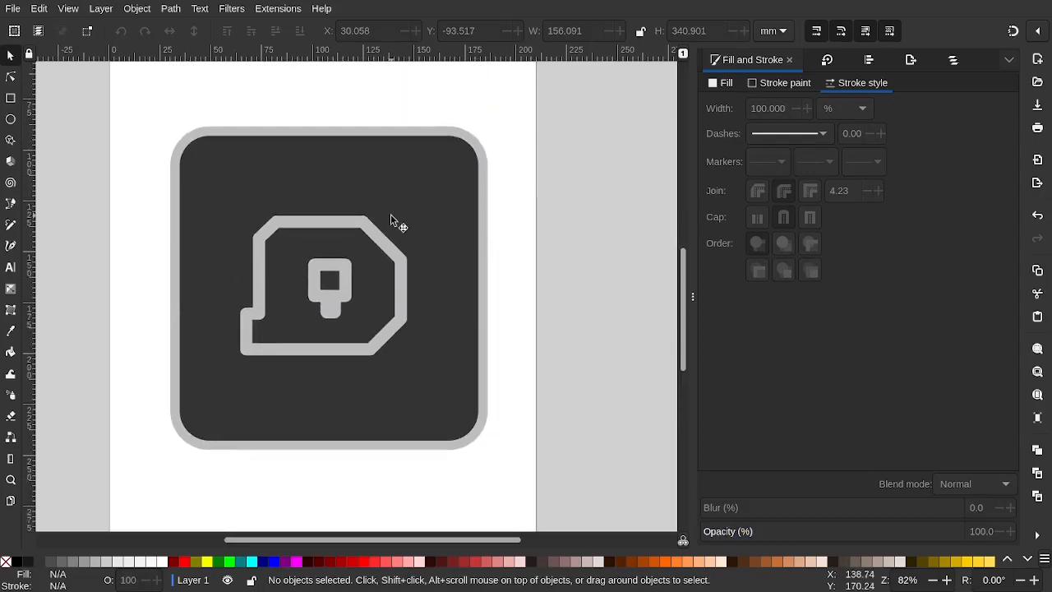
scroll(399, 272, left, 1)
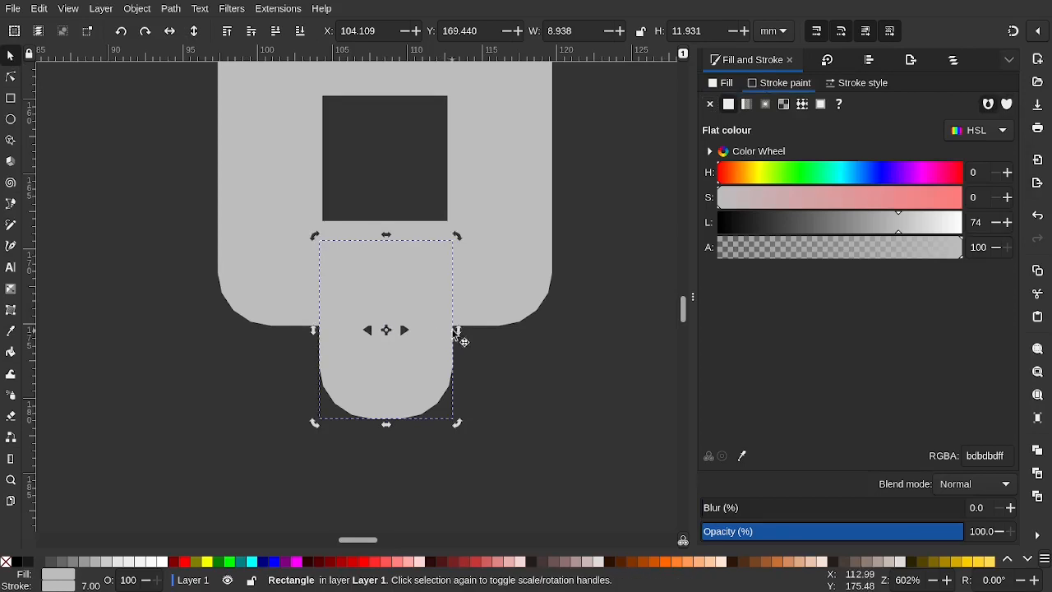
Try stretching the stem rectangle wider and shorter, then undo the resize and move
drag(461, 334, 416, 413)
key(ctrl+z)
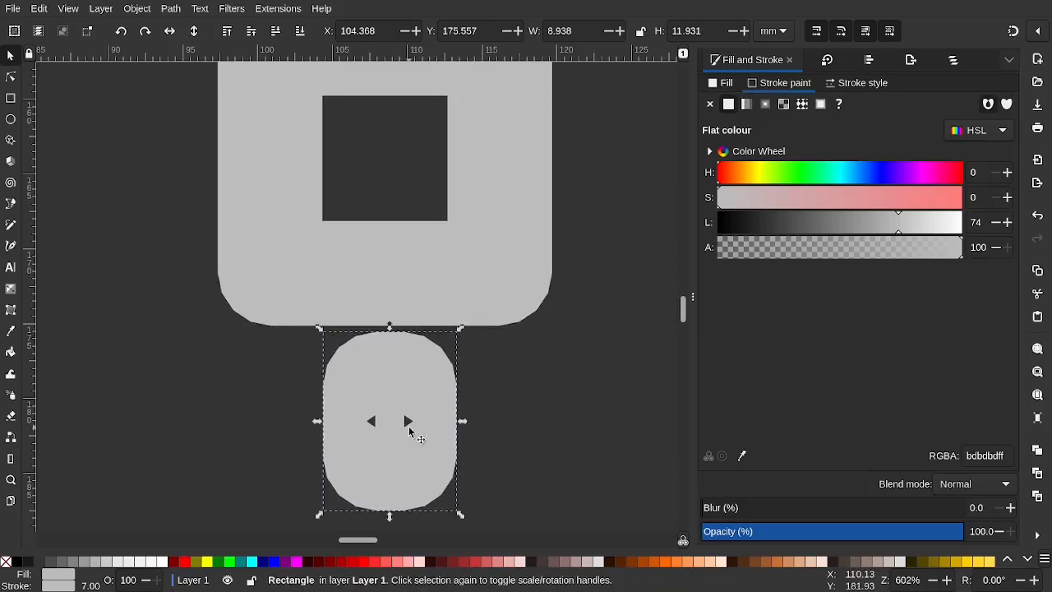
scroll(409, 434, down, 3)
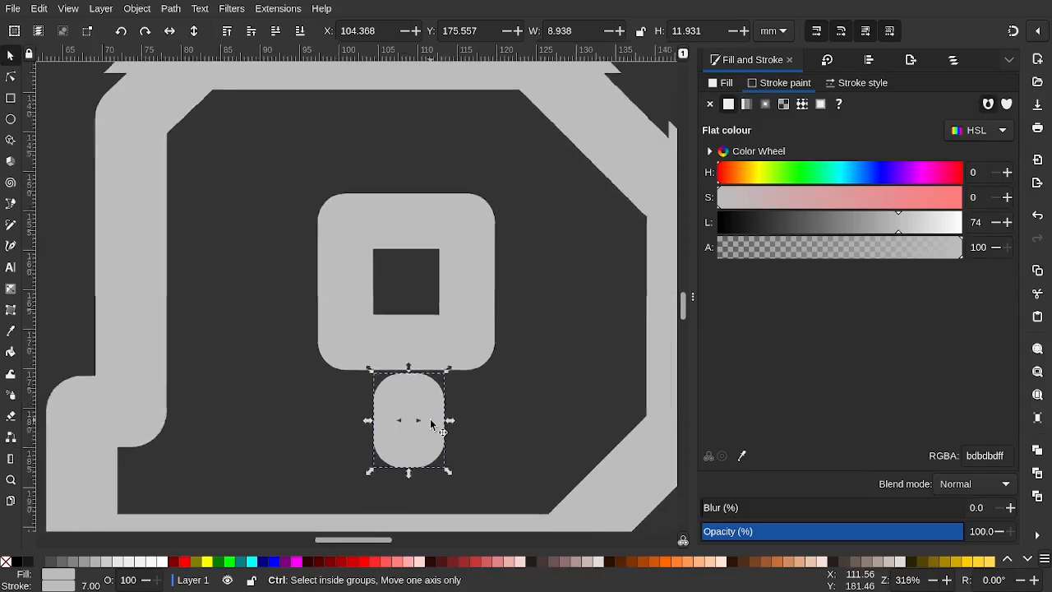
key(ctrl+z)
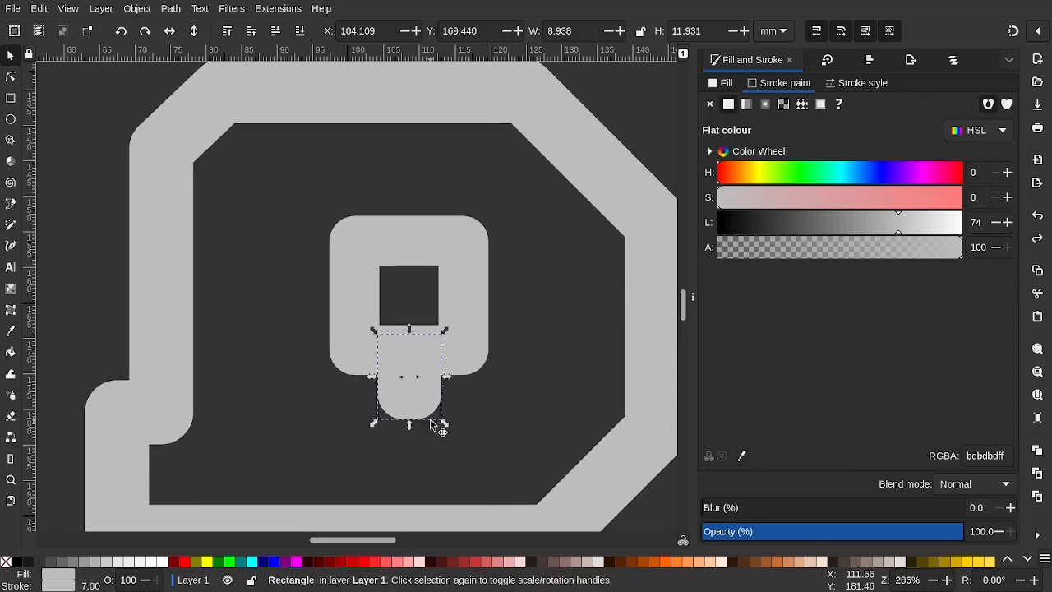
Give the stem's outline rounded joins, briefly trying a 0 stroke width before restoring 7 mm
click(725, 86)
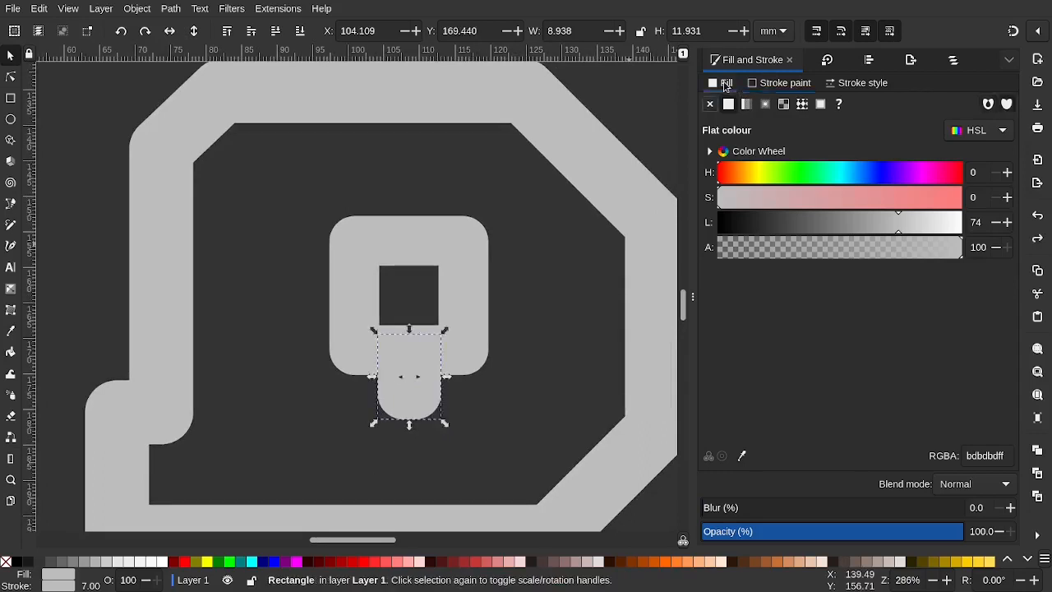
click(820, 83)
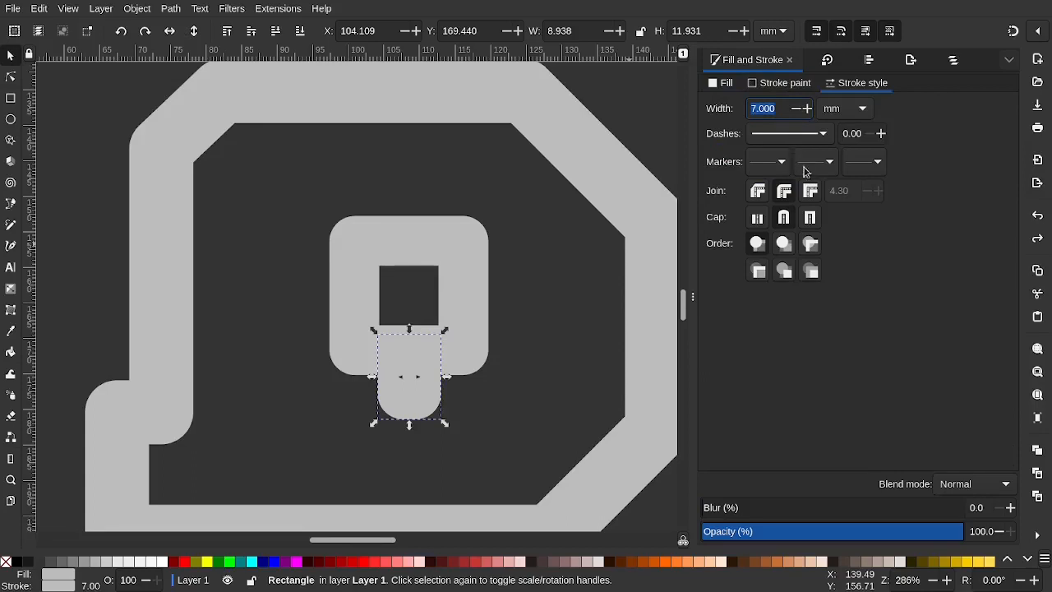
click(785, 193)
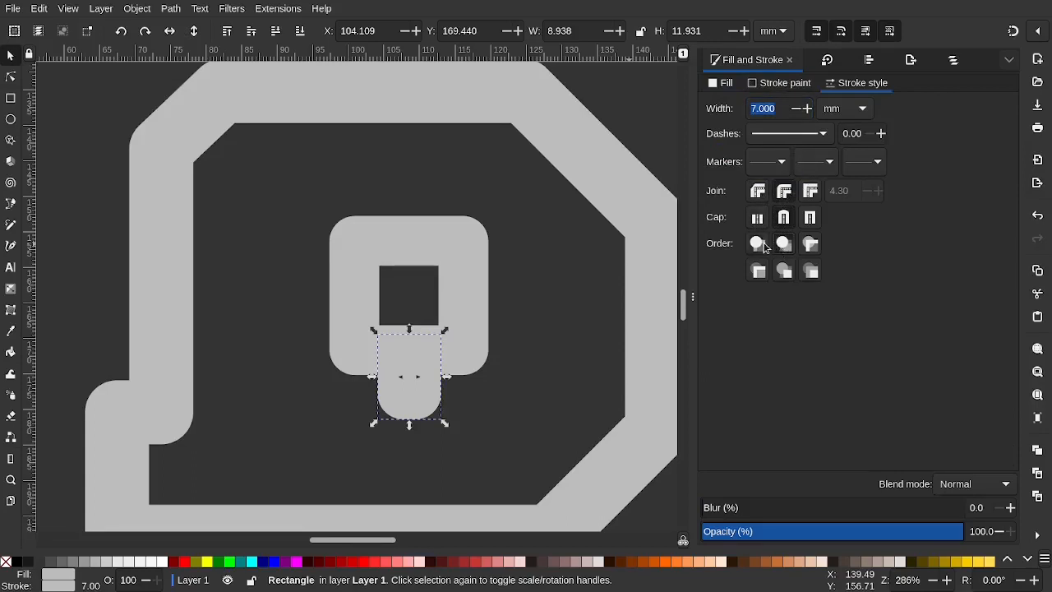
click(776, 109)
text(0)
key(Return)
key(ctrl+z)
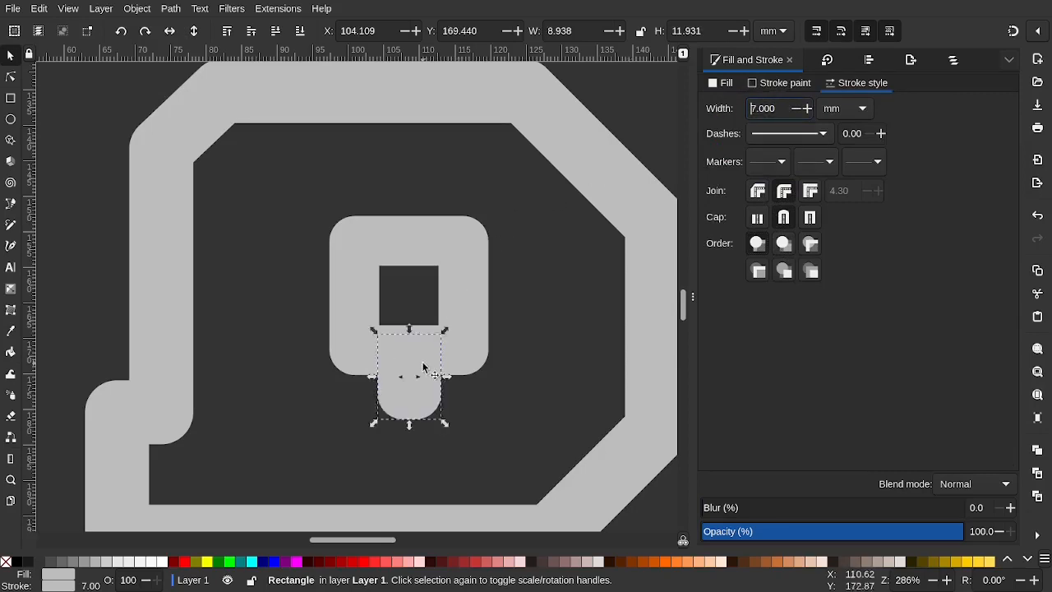
Review the stem's fill and stroke settings, nudge it, then delete the stem rectangle
scroll(423, 368, up, 3)
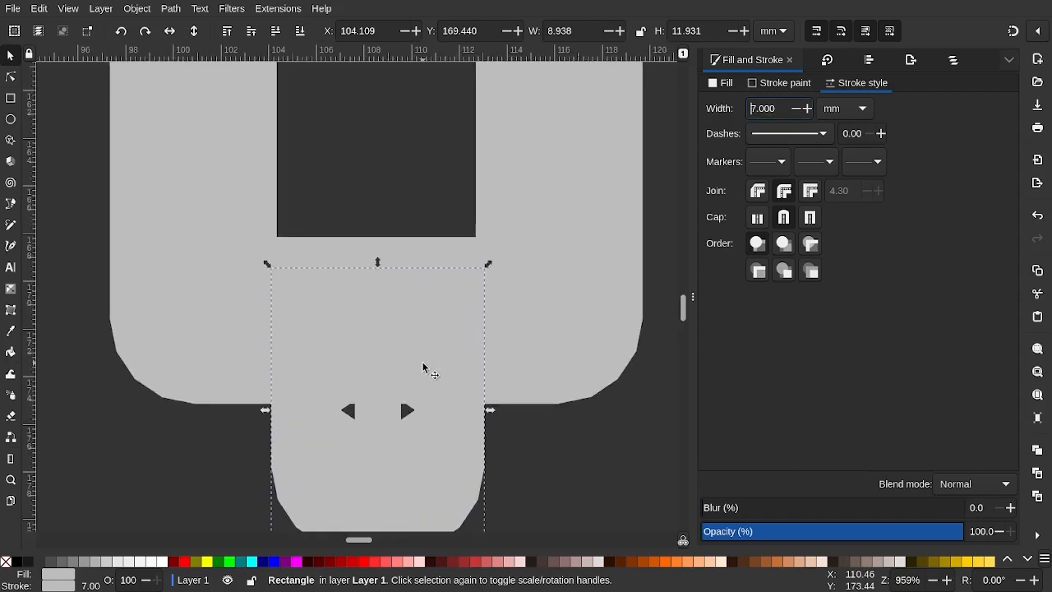
click(784, 83)
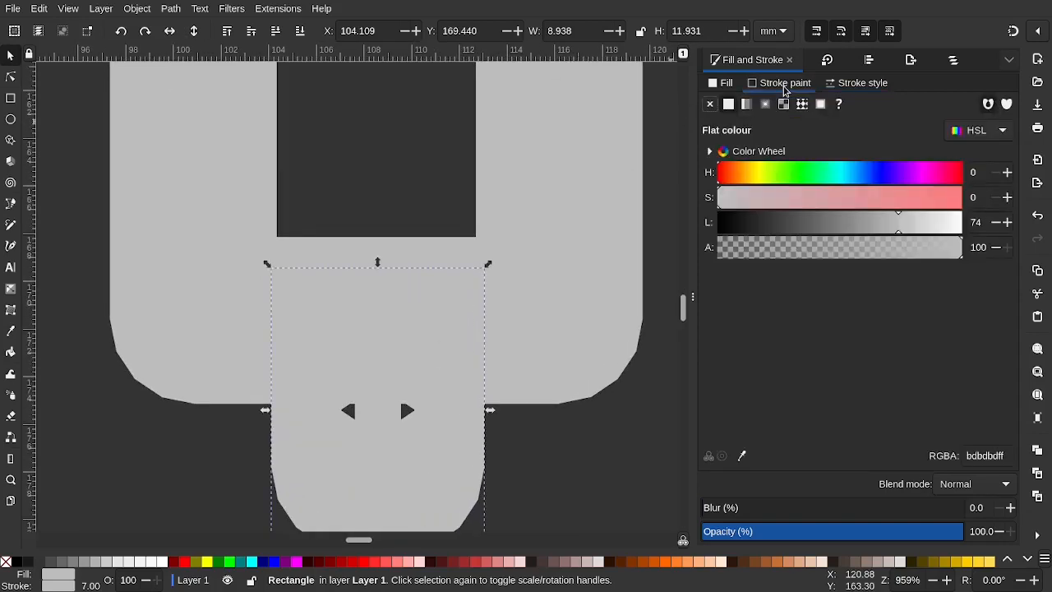
click(727, 84)
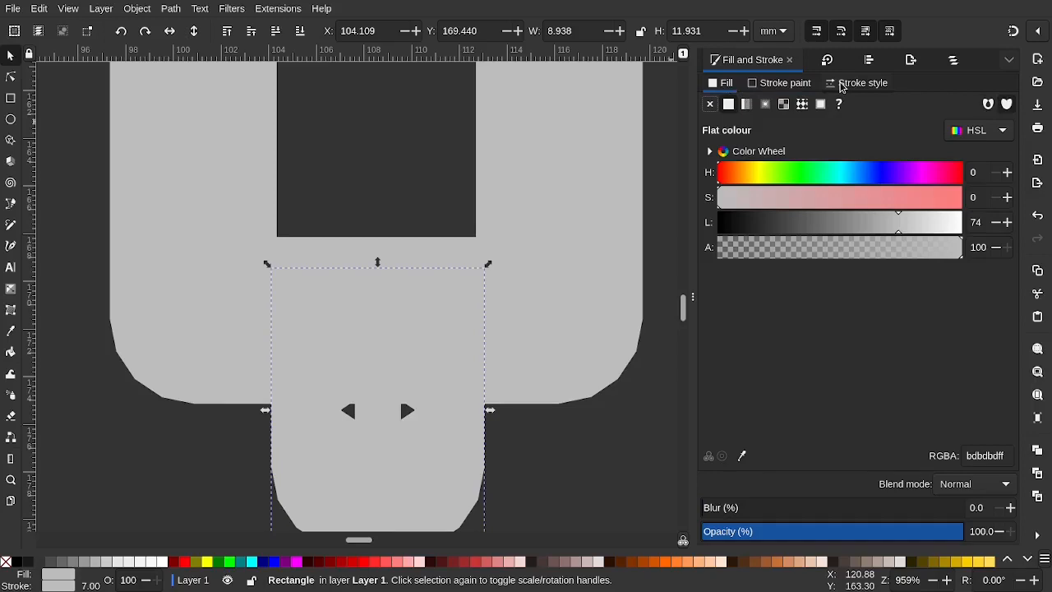
click(855, 83)
mouse_move(442, 373)
mouse_down()
mouse_move(497, 358)
mouse_move(449, 389)
mouse_move(387, 403)
mouse_move(343, 364)
mouse_move(436, 370)
mouse_move(453, 387)
mouse_up()
scroll(450, 386, down, 1)
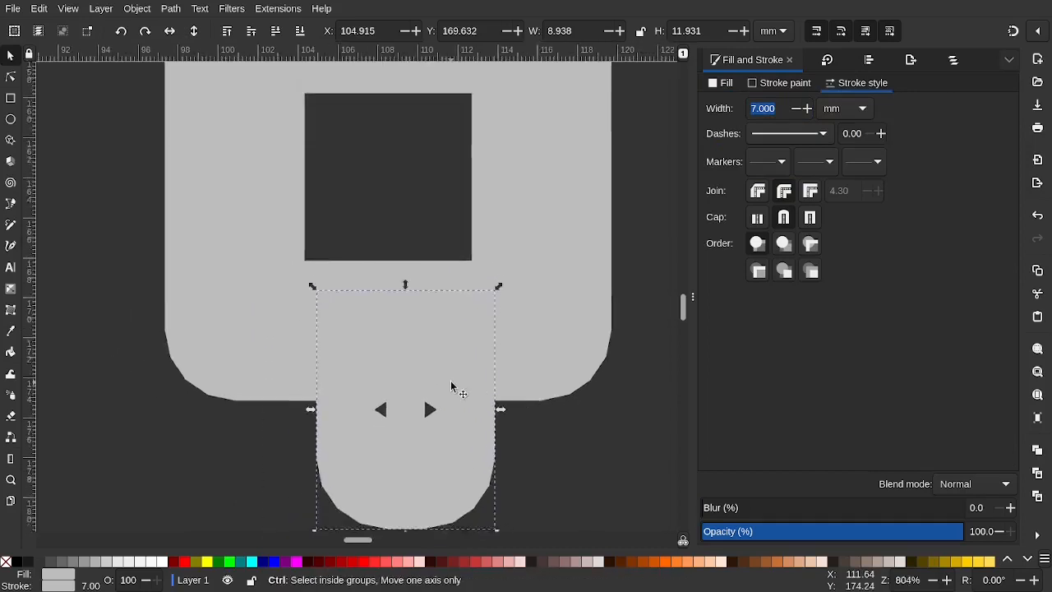
scroll(450, 386, down, 4)
key(Delete)
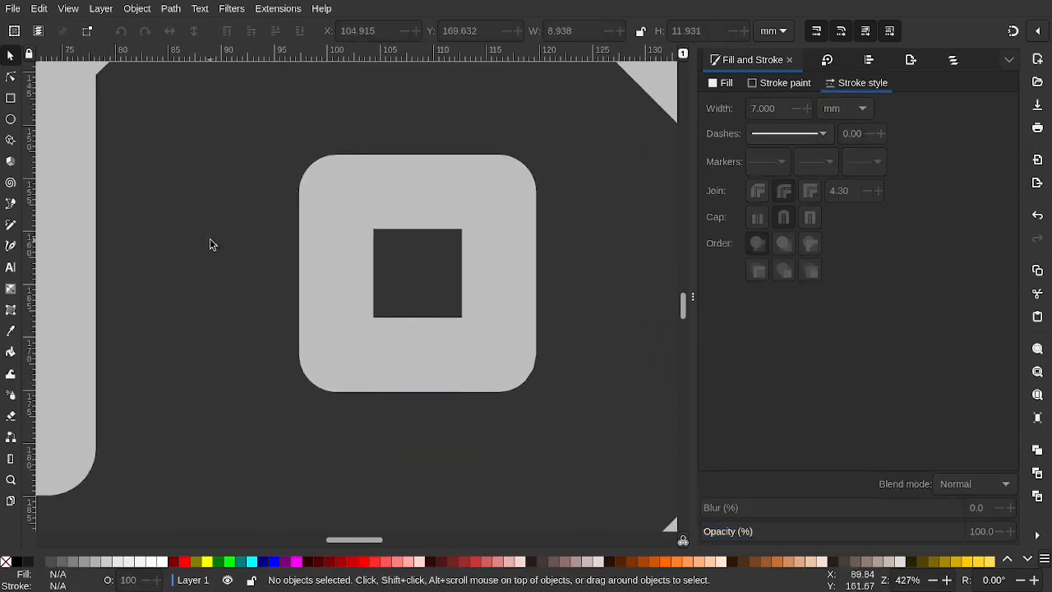
Draw a rectangle below the square and shape it into a narrow stem with a fully rounded bottom
click(10, 98)
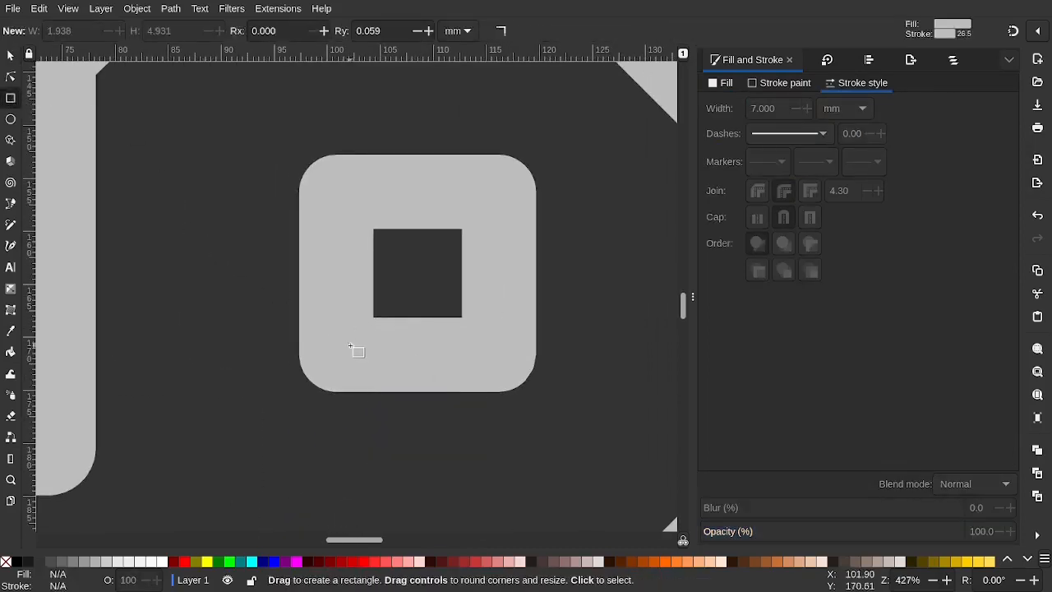
mouse_move(478, 432)
mouse_down()
mouse_move(482, 447)
mouse_move(521, 466)
mouse_move(393, 468)
mouse_move(397, 413)
mouse_move(479, 433)
mouse_move(476, 453)
mouse_move(475, 440)
mouse_up()
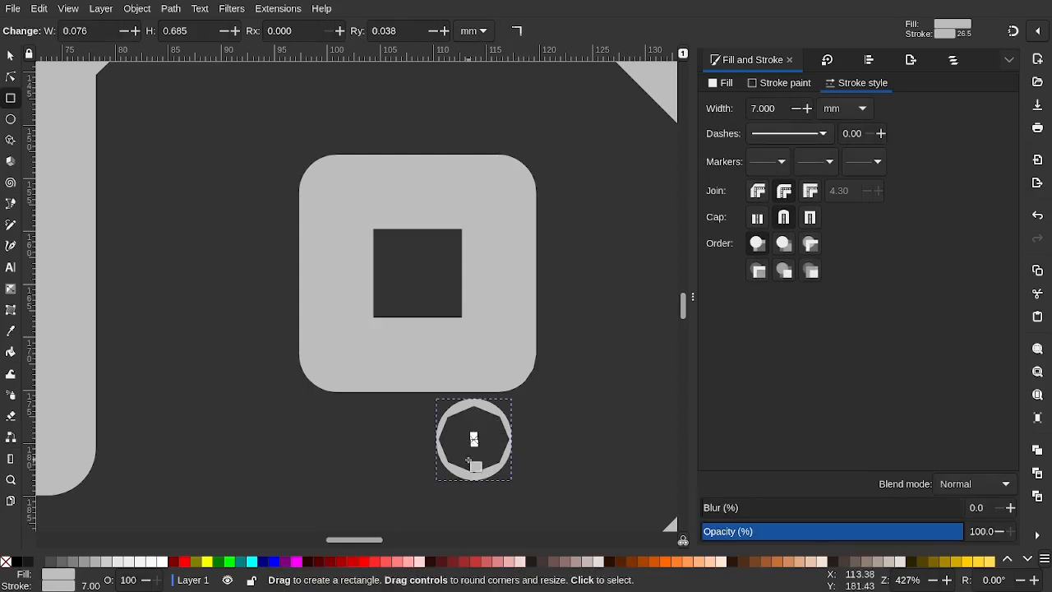
key(ctrl+z)
drag(367, 413, 417, 446)
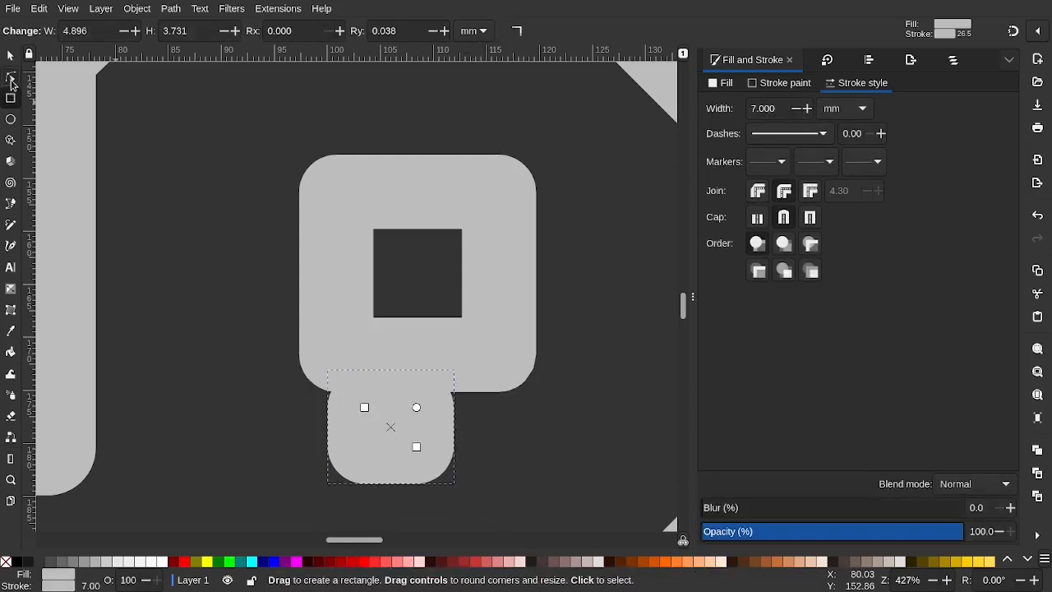
click(12, 79)
drag(417, 408, 427, 364)
drag(419, 446, 392, 467)
Move the stem up under the square's dark centre and view the whole page
key(s)
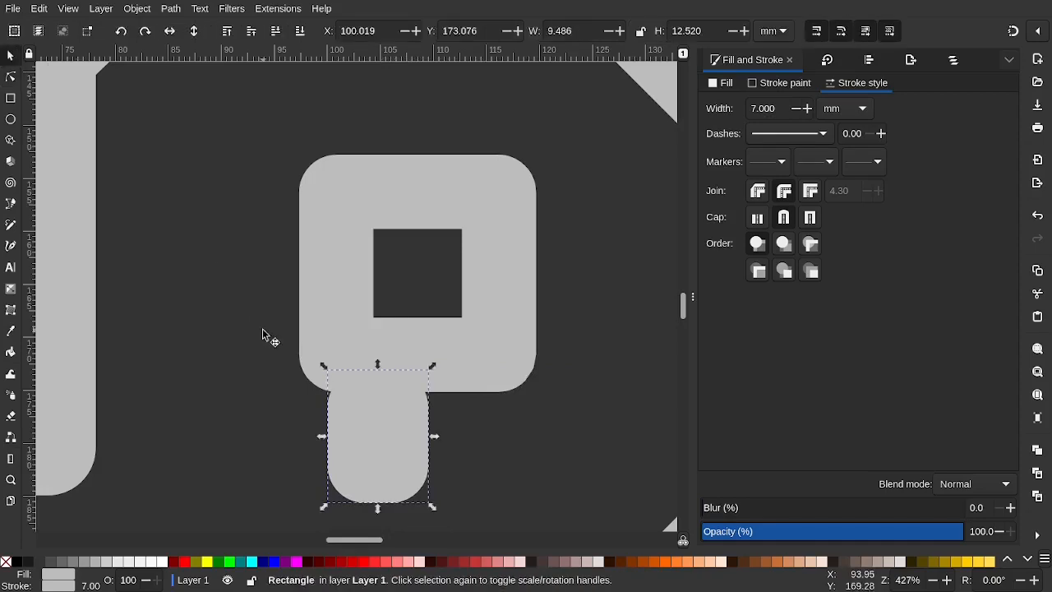
drag(370, 431, 417, 386)
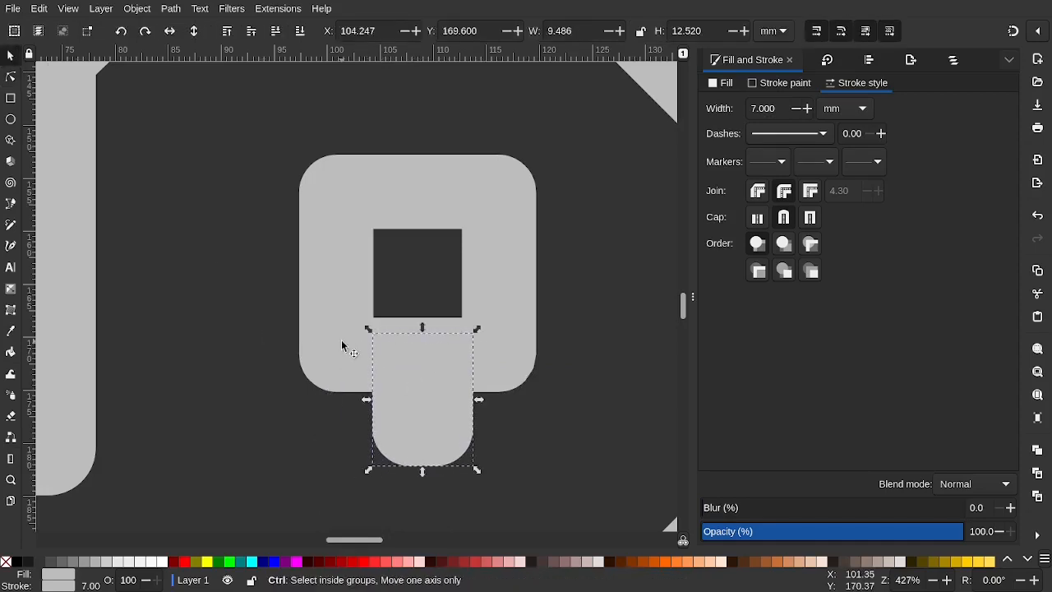
key(5)
click(214, 332)
Fine-tune the stem so it snaps centred under the dark centre at X 103.769, Y 168.882
scroll(384, 305, up, 3)
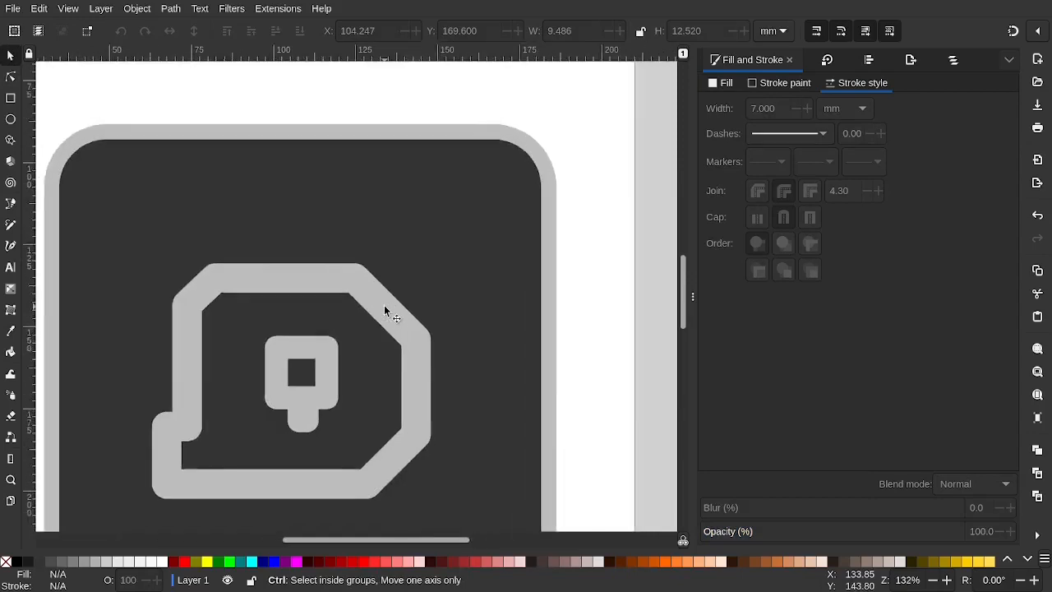
scroll(383, 305, down, 2)
scroll(322, 364, up, 2)
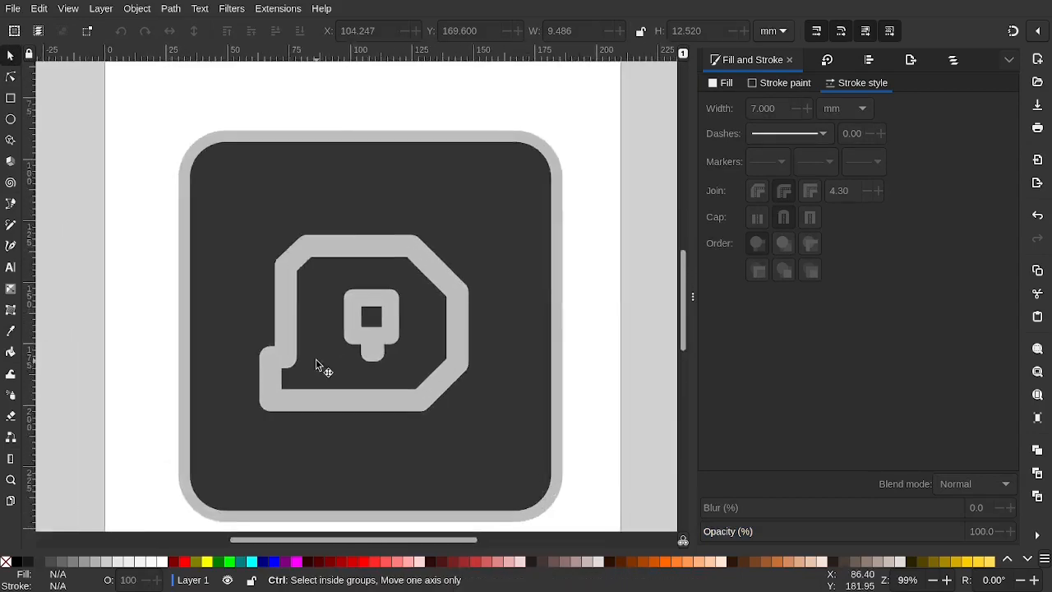
scroll(380, 354, up, 2)
click(376, 355)
mouse_move(367, 365)
mouse_down()
mouse_move(357, 364)
mouse_move(365, 365)
mouse_up()
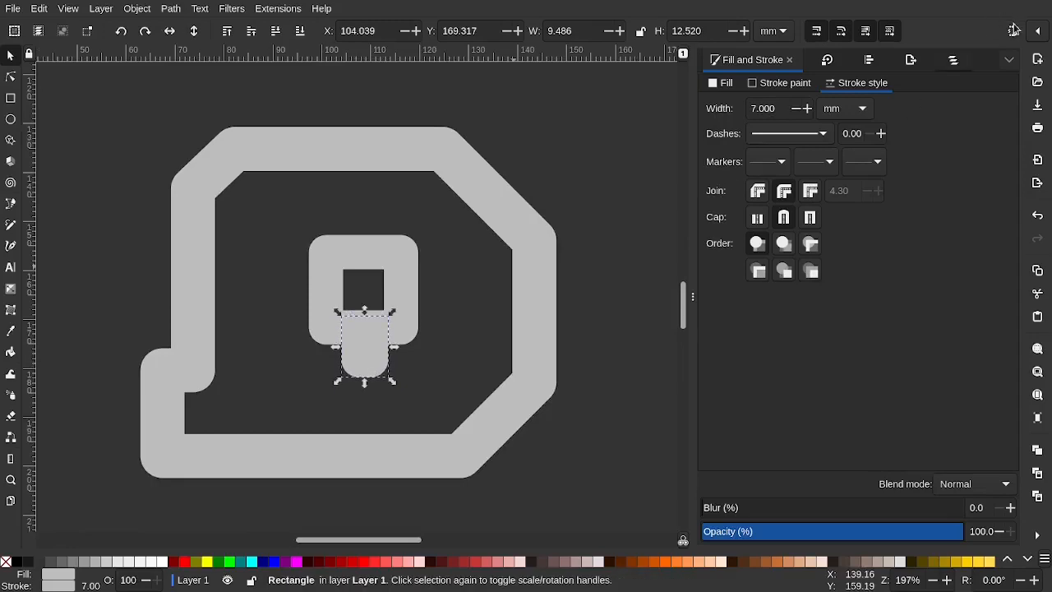
scroll(453, 363, up, 2)
drag(307, 336, 301, 345)
scroll(301, 345, down, 4)
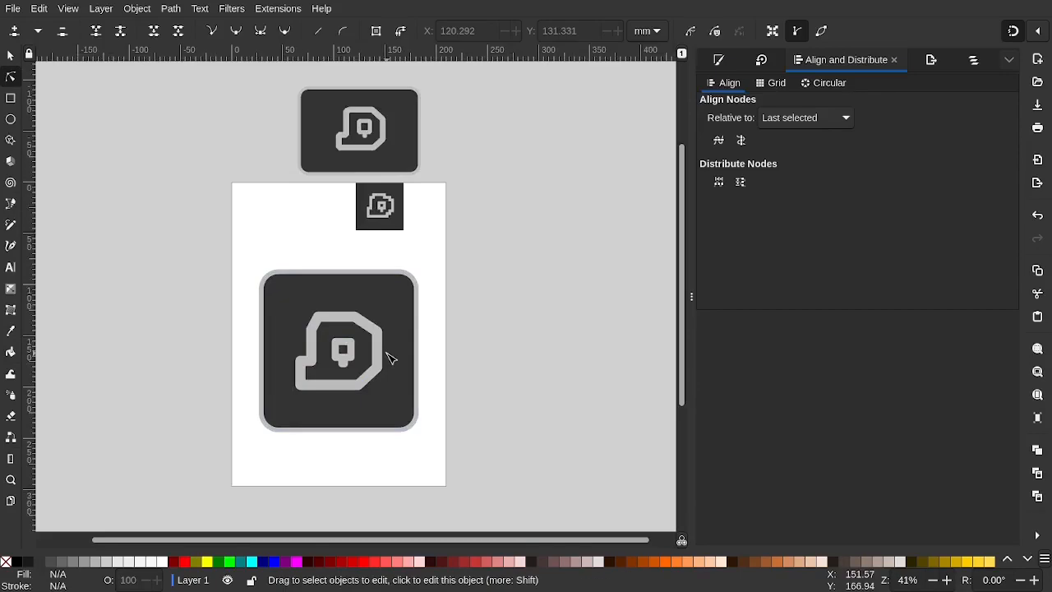
Nudge the blob outline's bottom-right corner node slightly to the right
scroll(342, 376, up, 2)
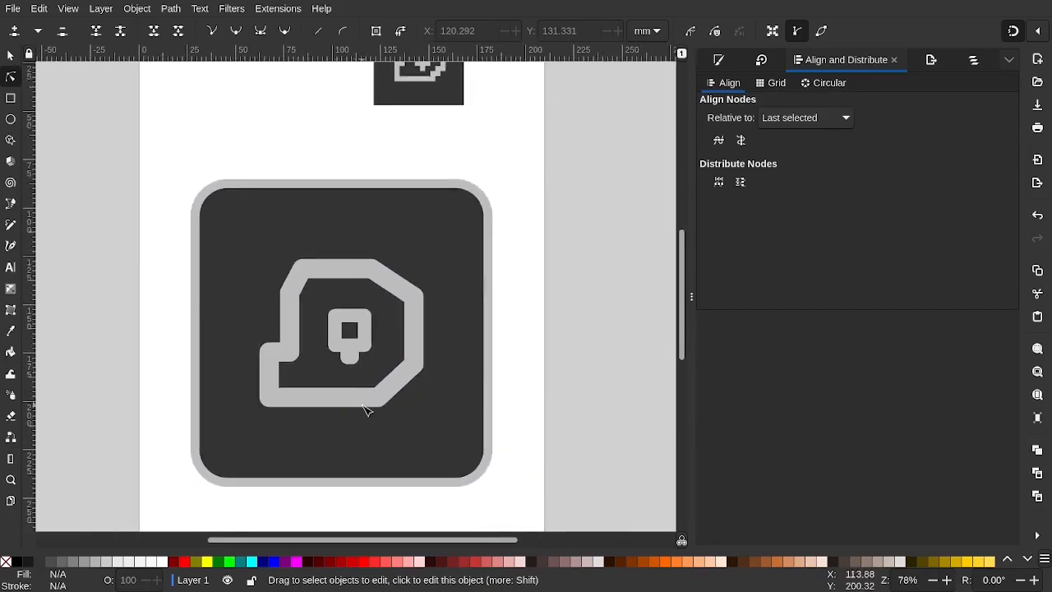
click(376, 406)
drag(375, 399, 382, 399)
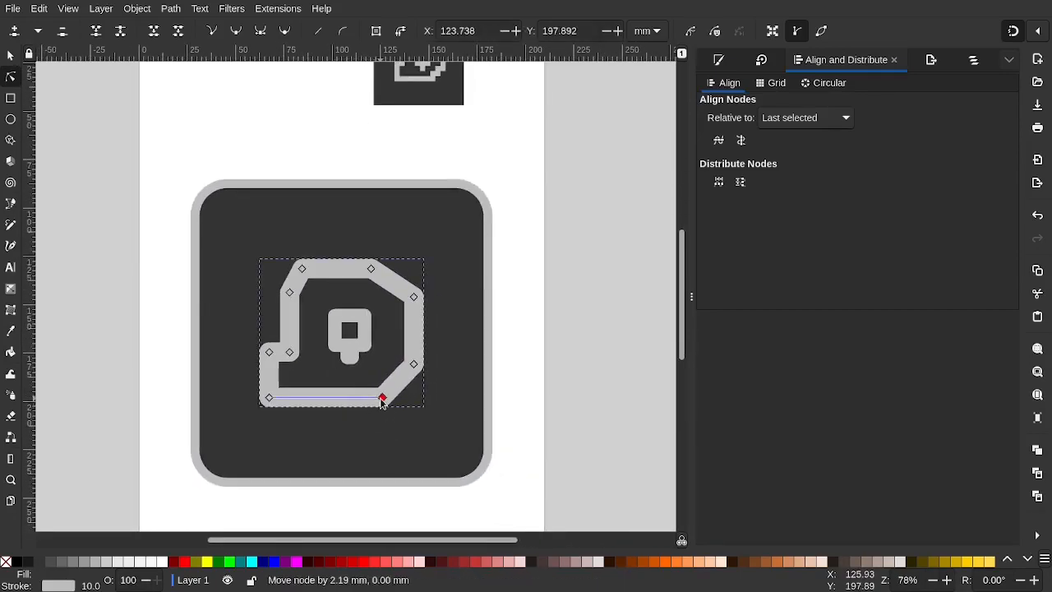
click(581, 359)
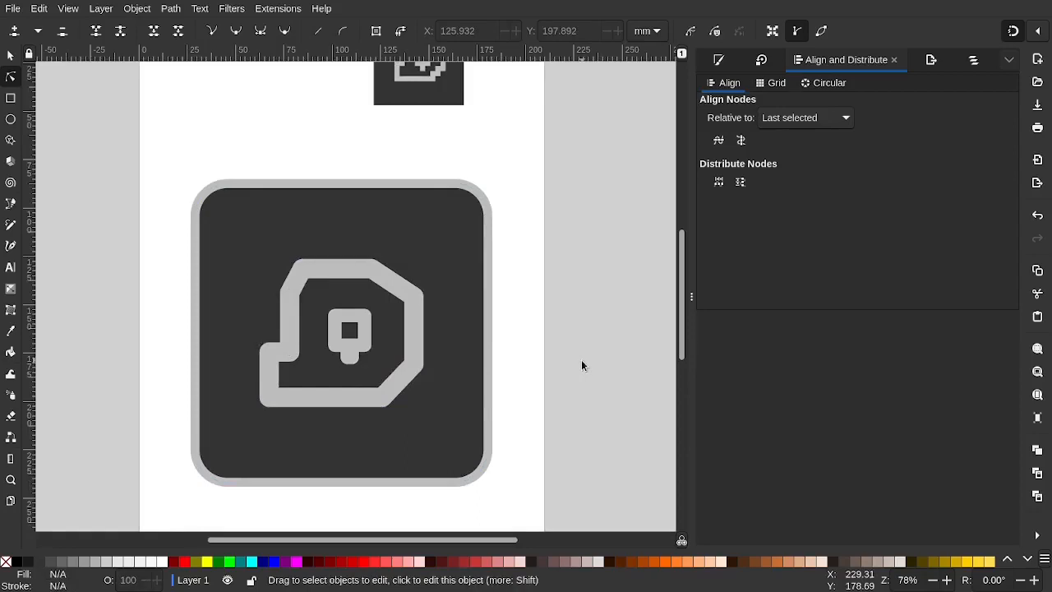
scroll(581, 359, down, 2)
scroll(586, 365, down, 2)
scroll(533, 364, right, 2)
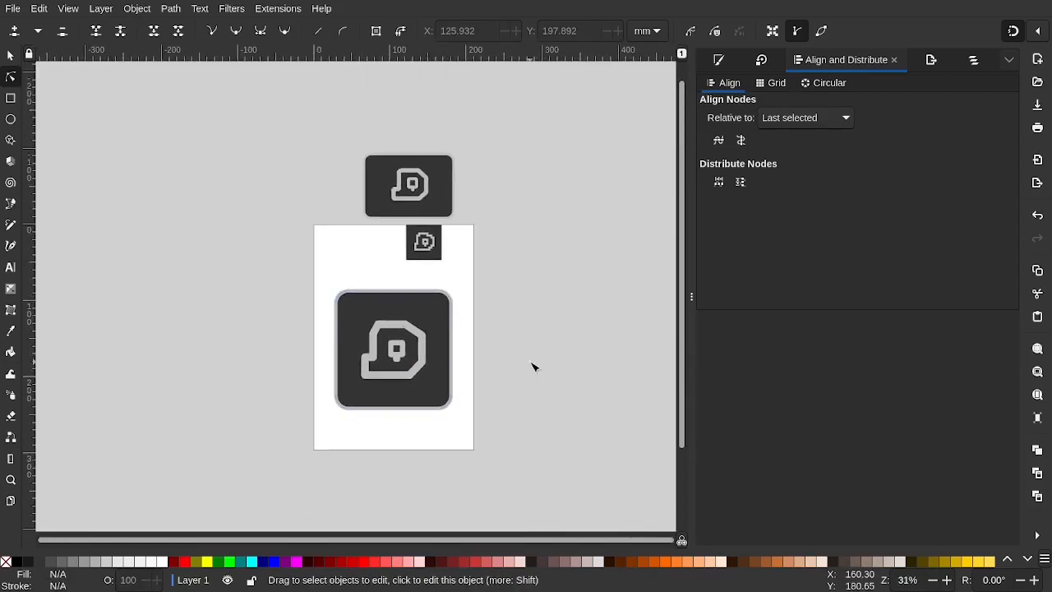
scroll(427, 350, up, 1)
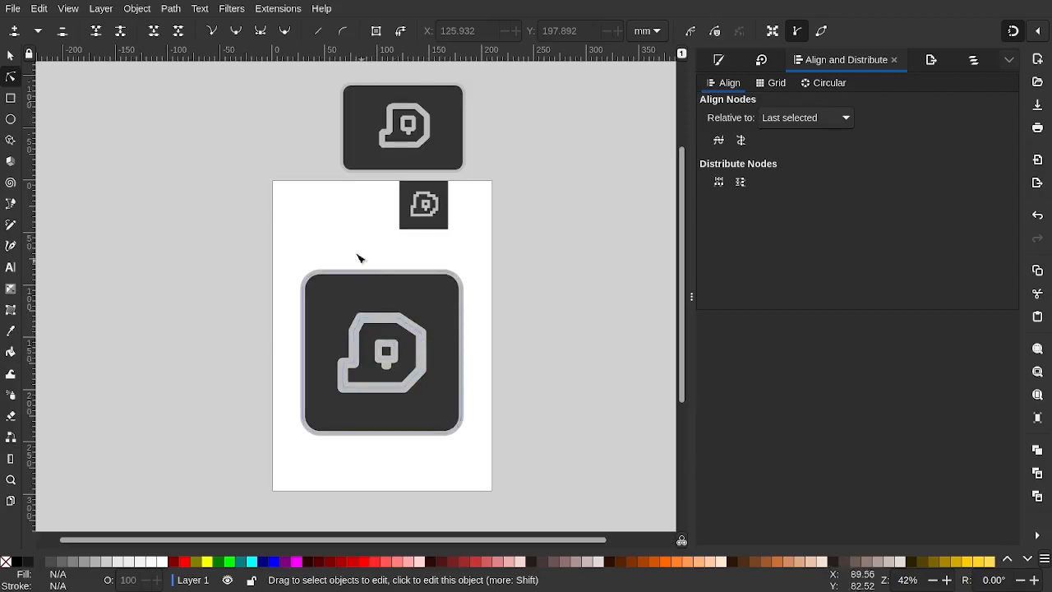
scroll(347, 327, up, 2)
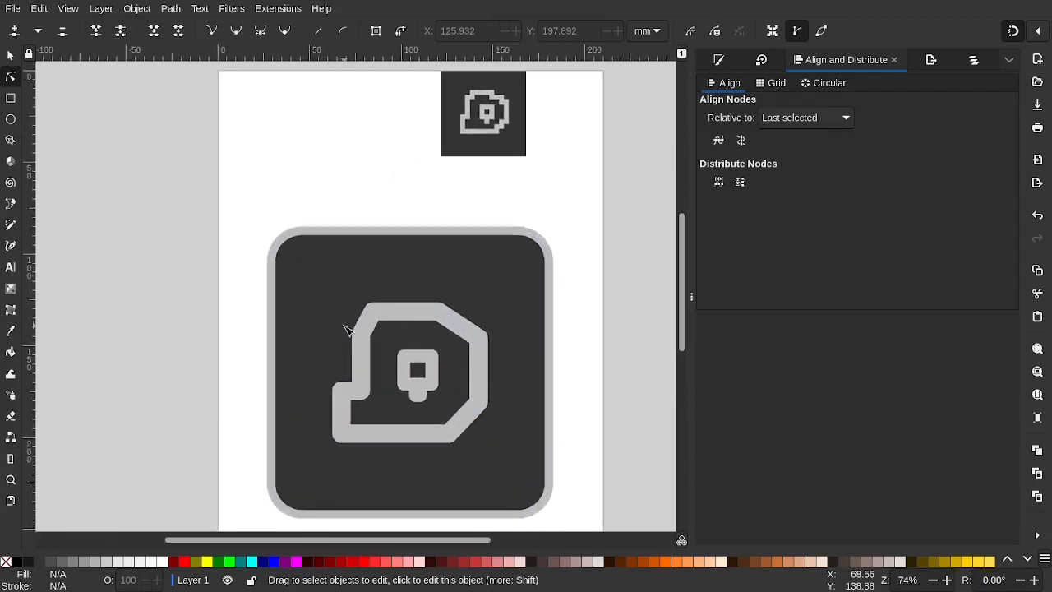
Shift the outline's top-left corner node right to X 91.167, shortening the blob's top edge
click(372, 327)
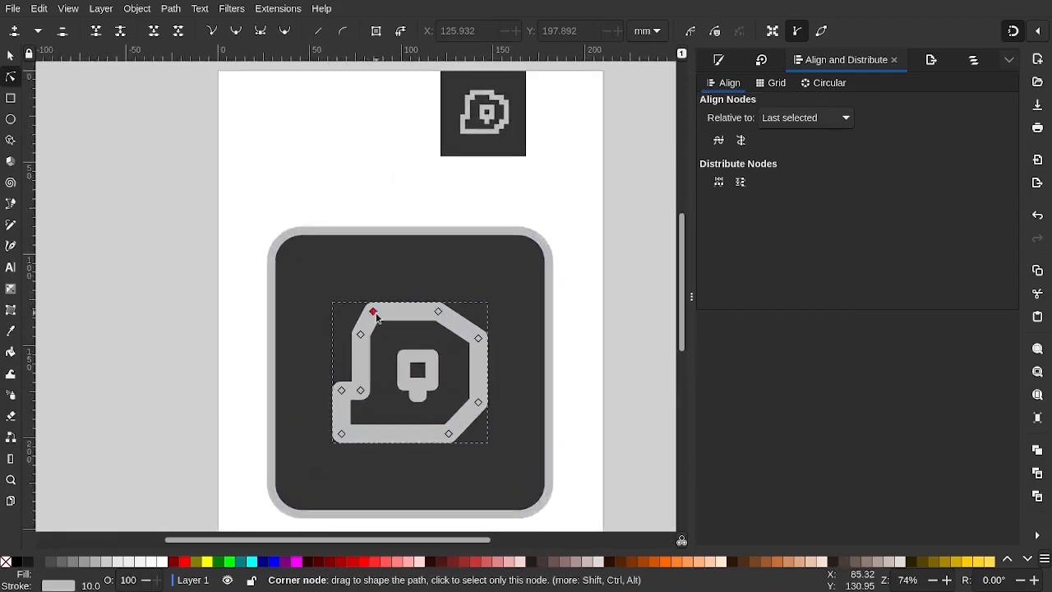
drag(376, 316, 382, 316)
click(188, 322)
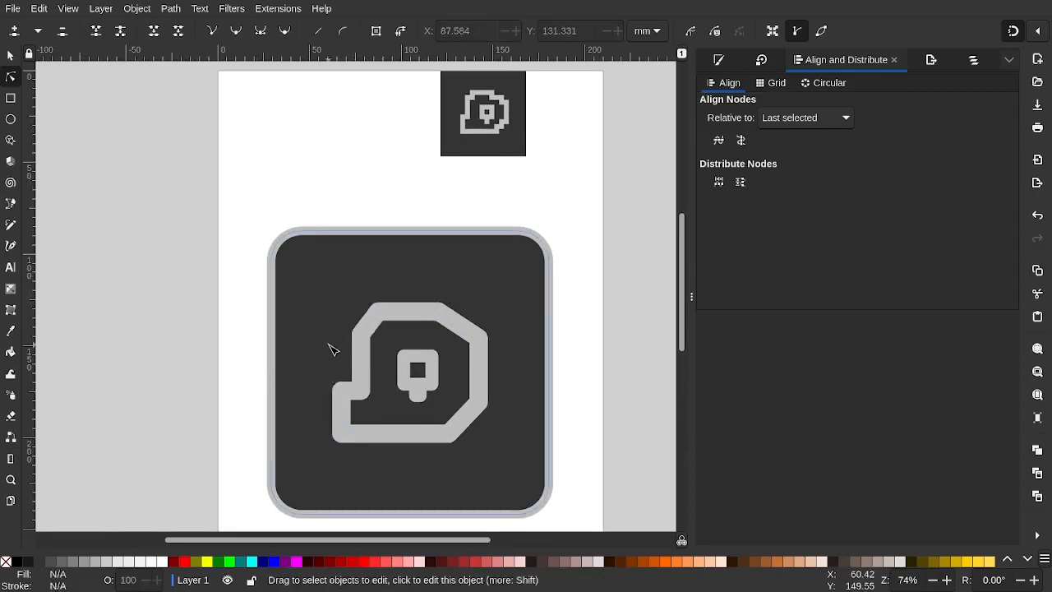
scroll(328, 346, down, 2)
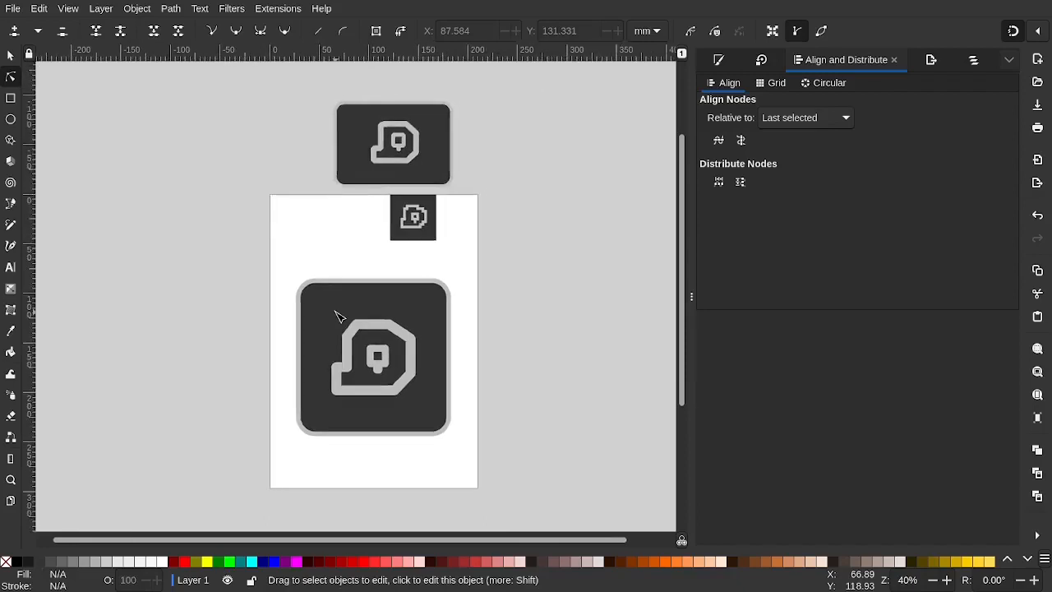
scroll(338, 314, up, 3)
click(415, 370)
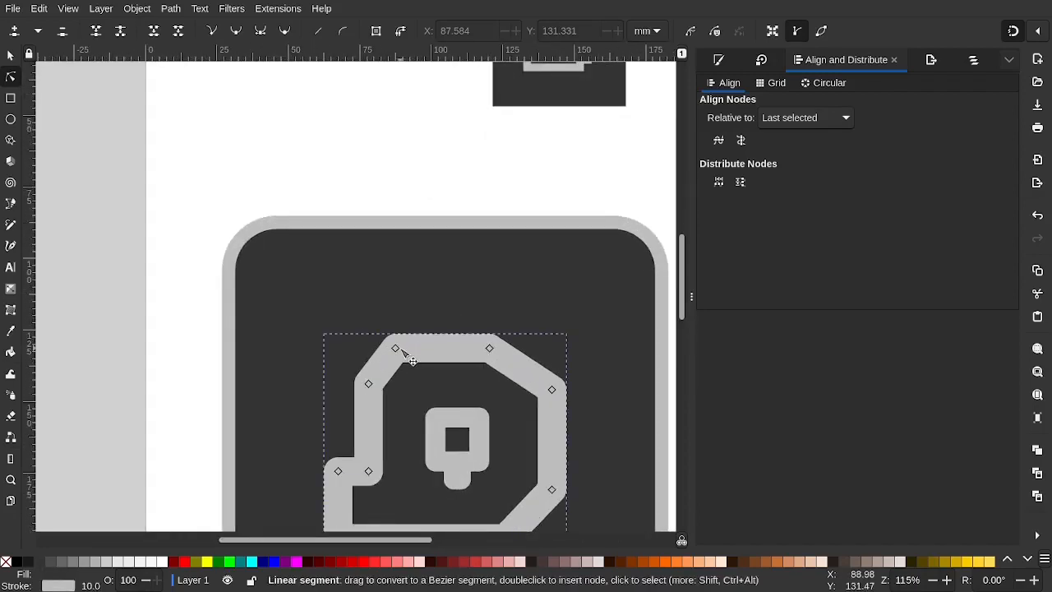
drag(394, 349, 408, 352)
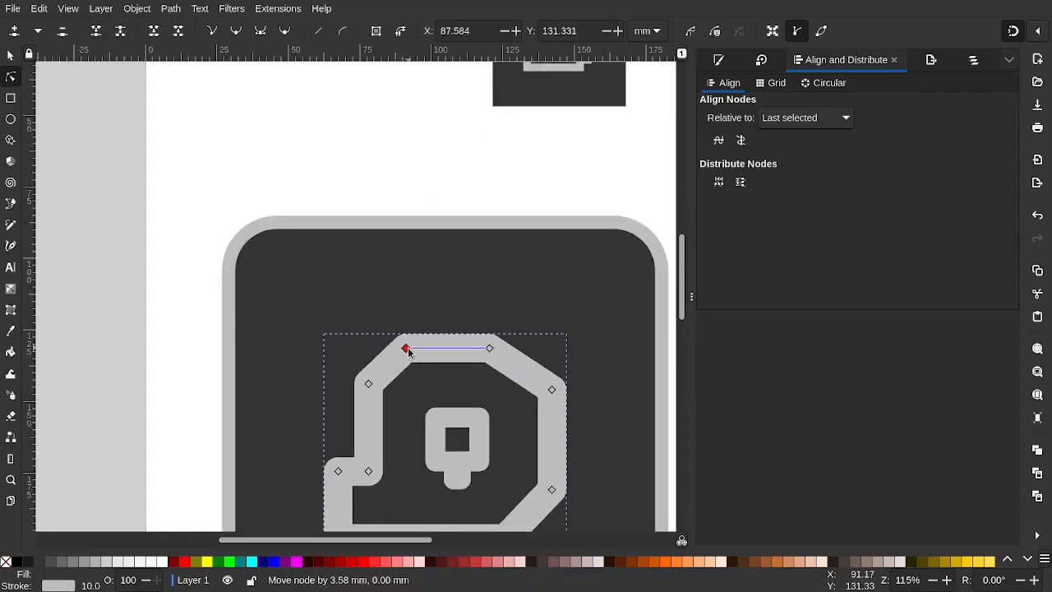
click(202, 350)
scroll(383, 383, down, 3)
scroll(403, 432, down, 1)
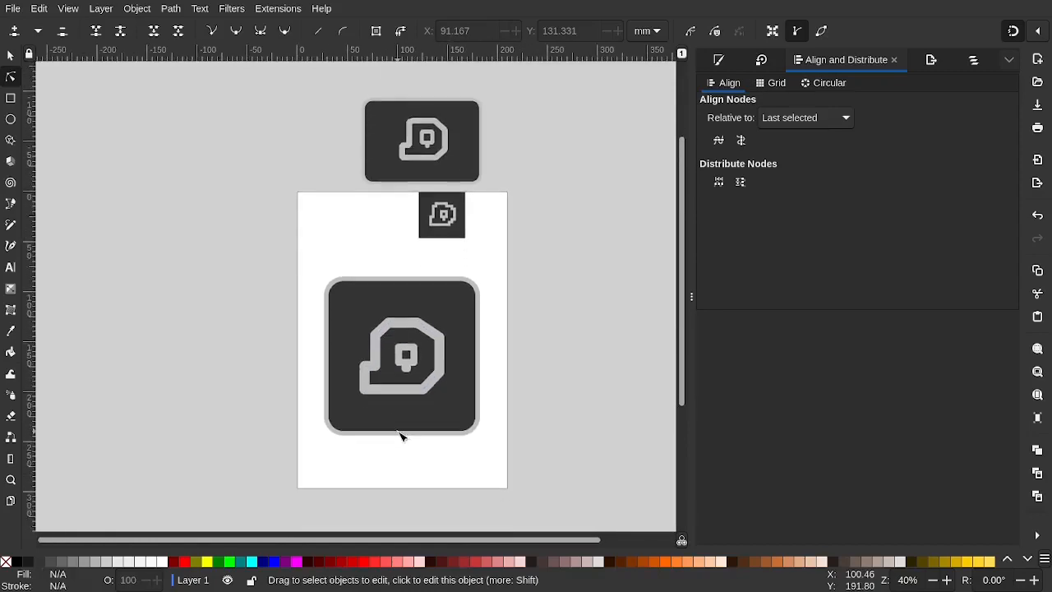
scroll(404, 355, up, 2)
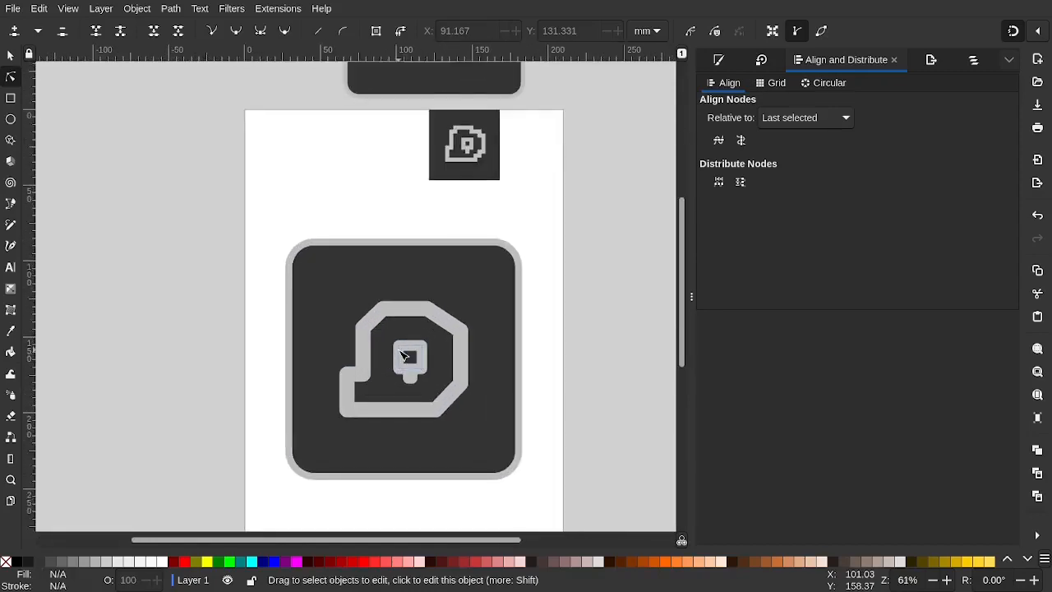
scroll(407, 353, down, 1)
scroll(441, 370, down, 2)
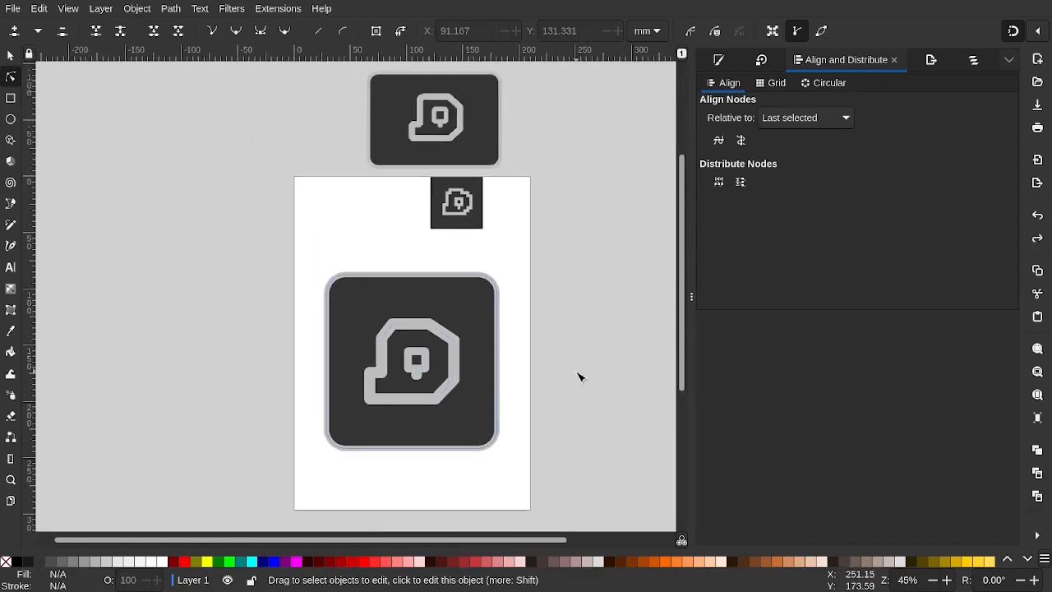
key(ctrl+shift+z)
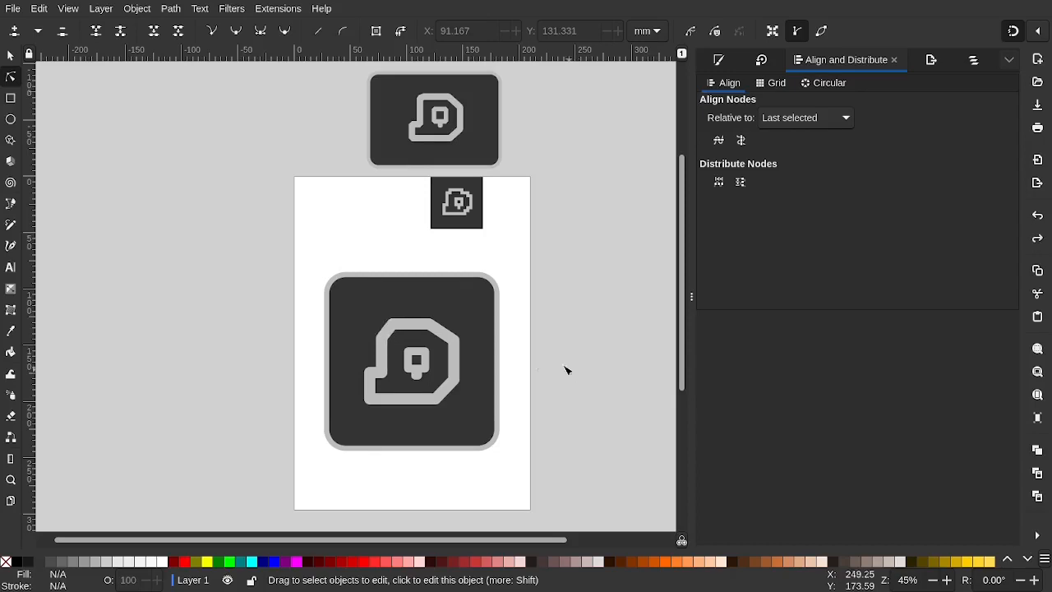
Drag the blob outline's upper-left corner node down to X 90.092, Y 131.331
scroll(439, 359, up, 2)
click(336, 321)
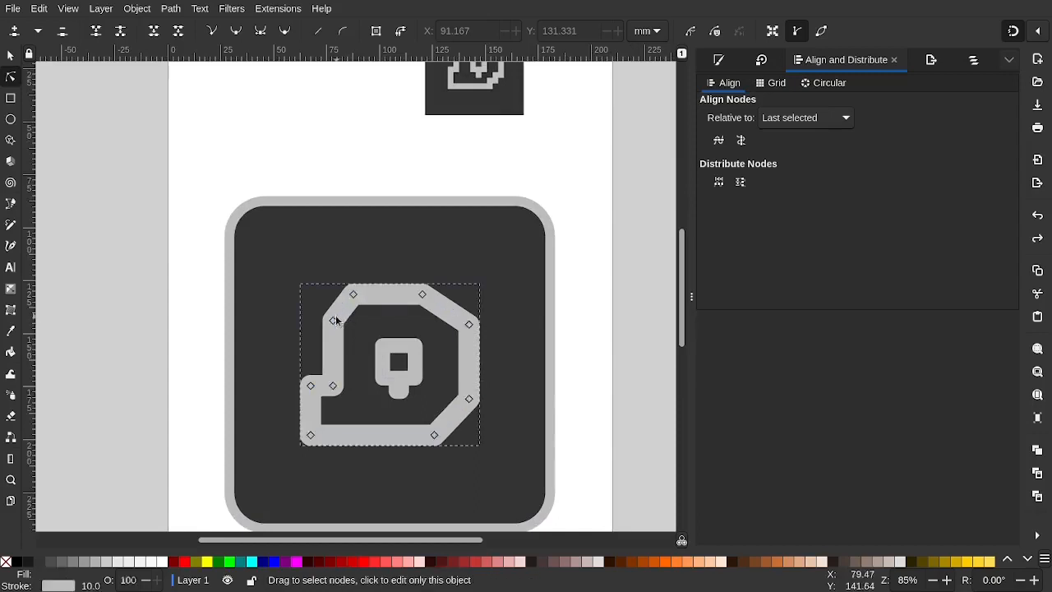
drag(335, 320, 360, 299)
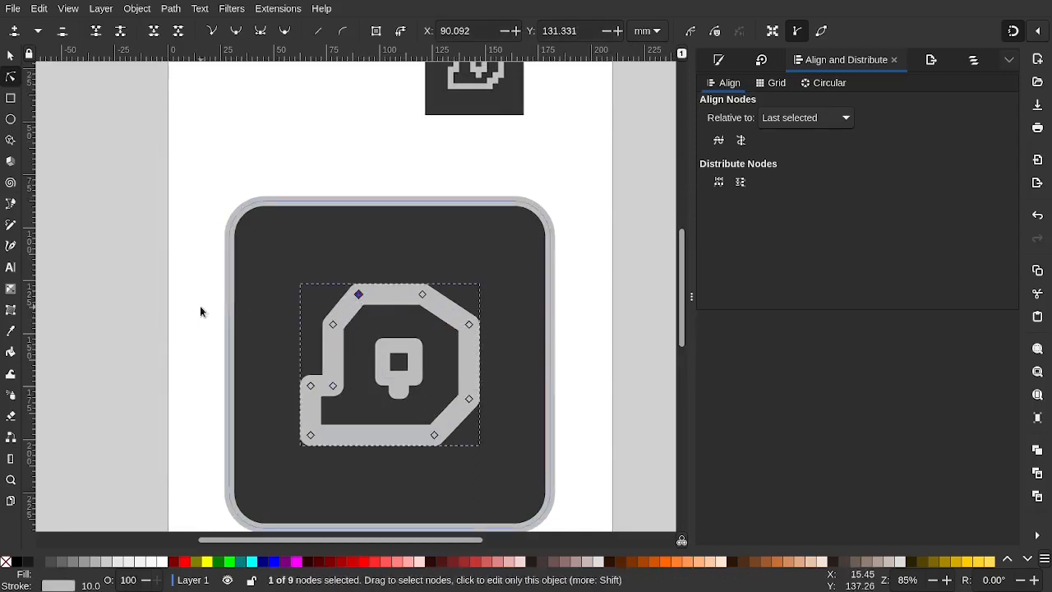
click(212, 313)
scroll(211, 313, down, 2)
scroll(209, 312, down, 1)
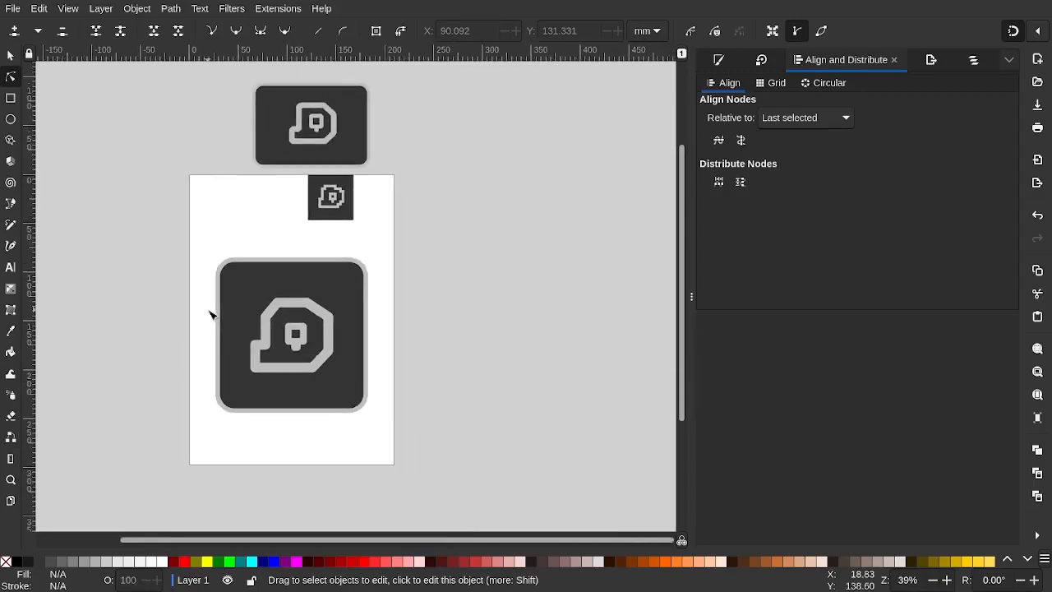
scroll(209, 312, left, 1)
scroll(321, 333, up, 1)
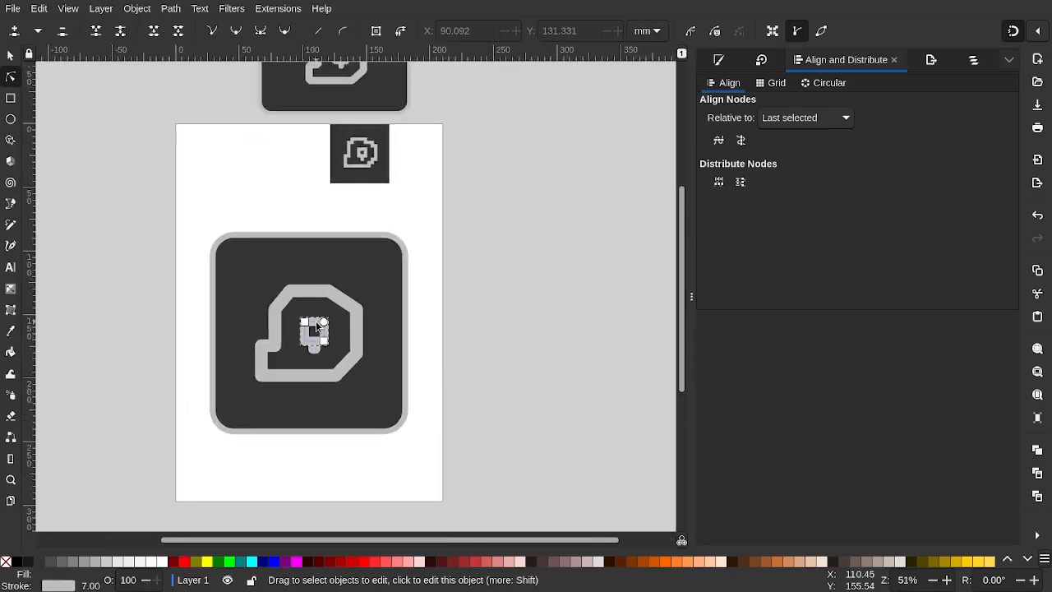
Shift the inner square group left, then move it back into place
key(s)
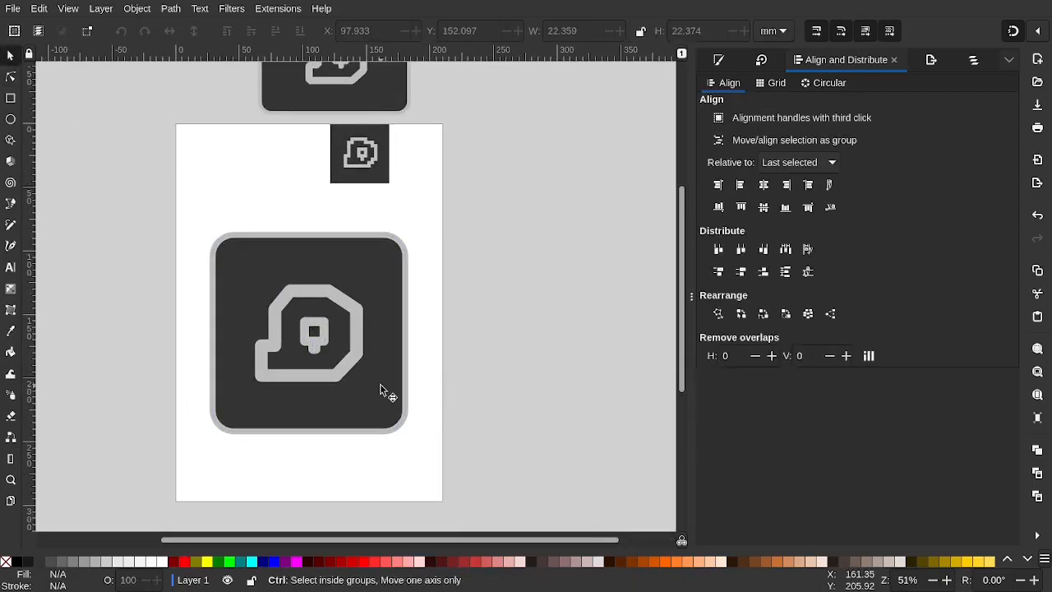
scroll(387, 395, up, 2)
click(288, 311)
drag(285, 310, 278, 315)
click(463, 327)
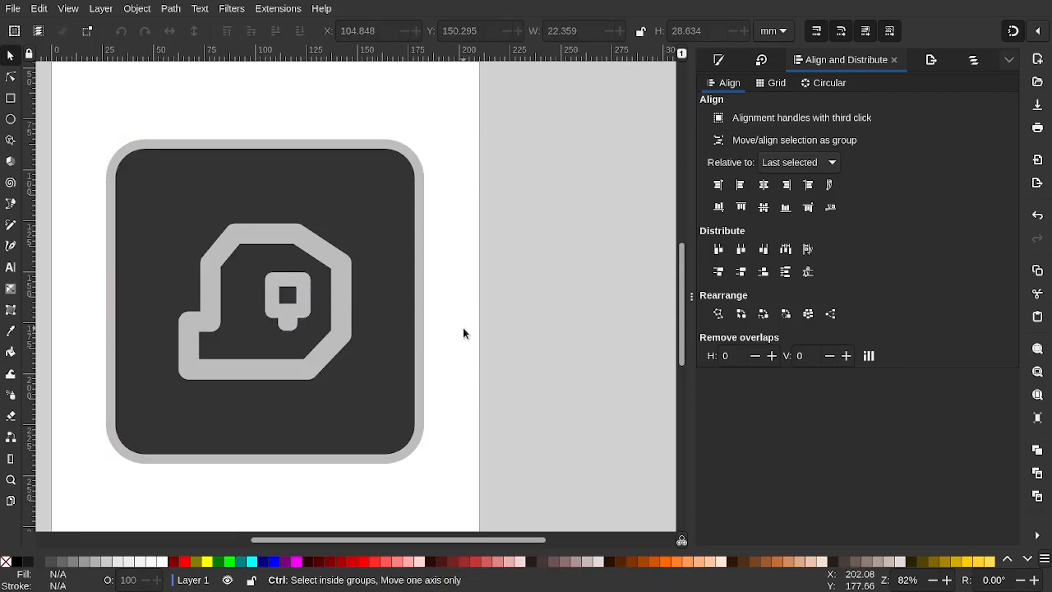
scroll(463, 327, down, 2)
drag(363, 311, 355, 310)
click(538, 323)
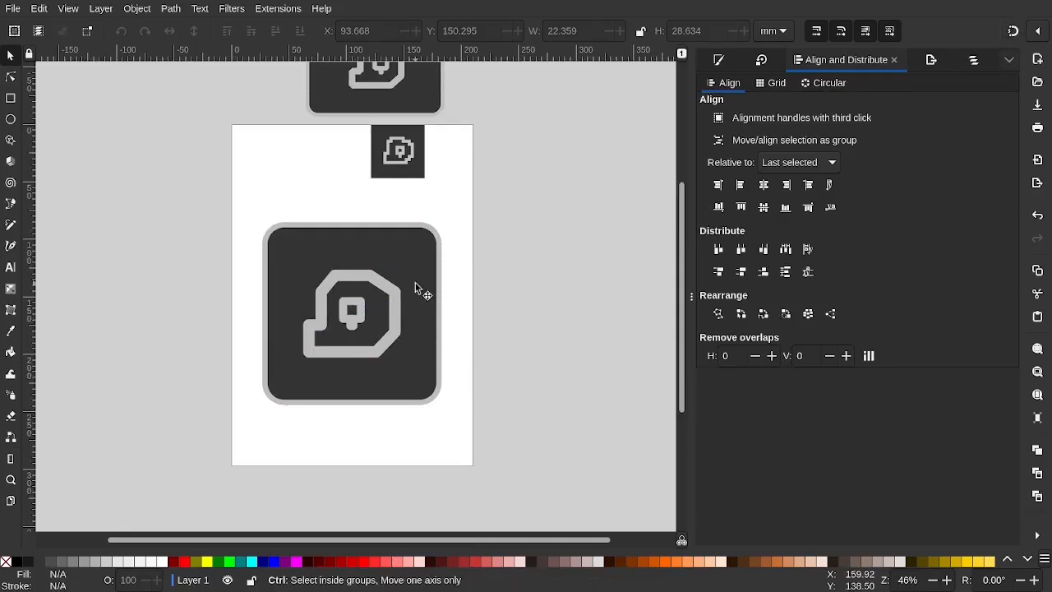
Nudge the inner square group right and down, then slightly left and up
scroll(415, 283, up, 2)
drag(315, 343, 333, 355)
click(503, 300)
ctrl+scroll(499, 295, down, 2)
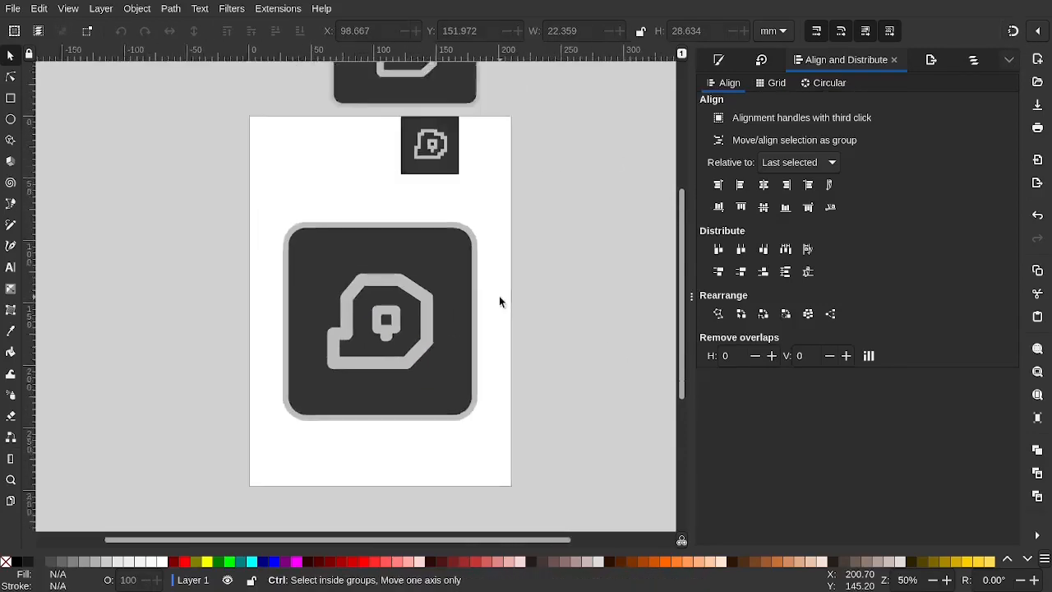
ctrl+scroll(405, 316, up, 2)
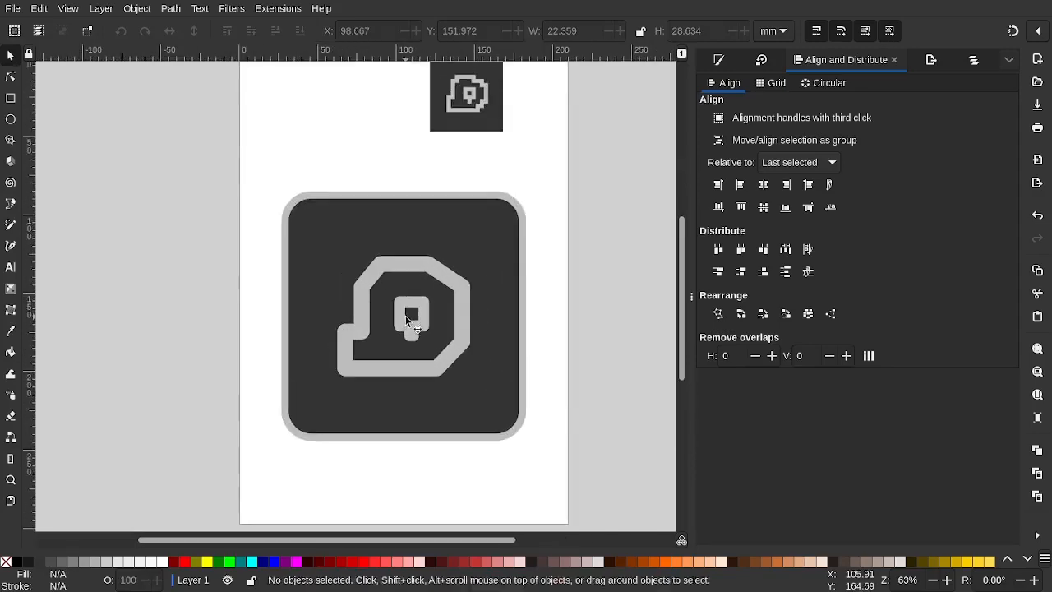
click(407, 322)
drag(407, 322, 413, 326)
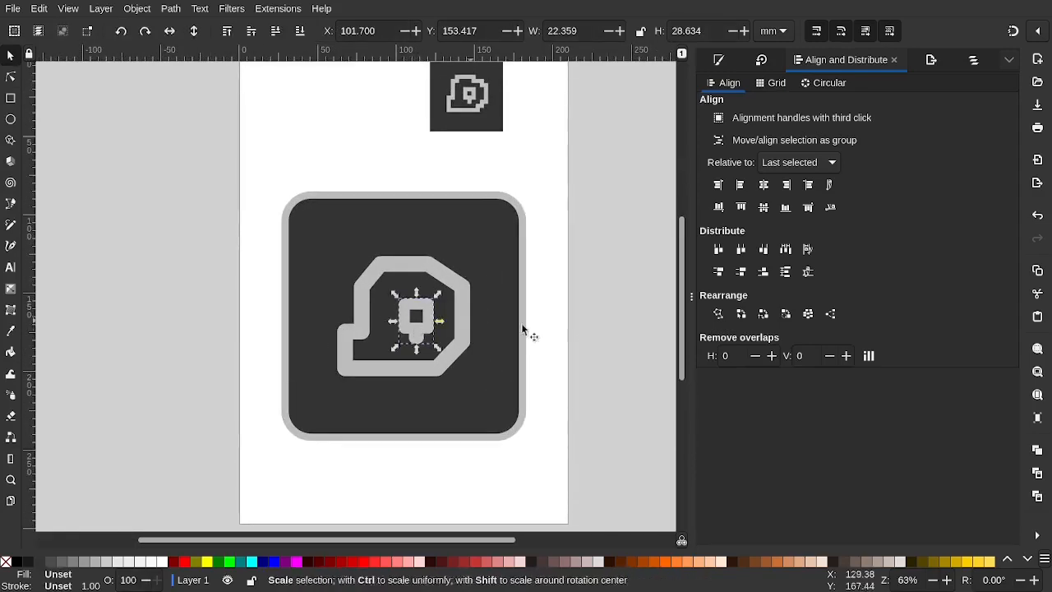
click(586, 332)
ctrl+scroll(508, 351, down, 2)
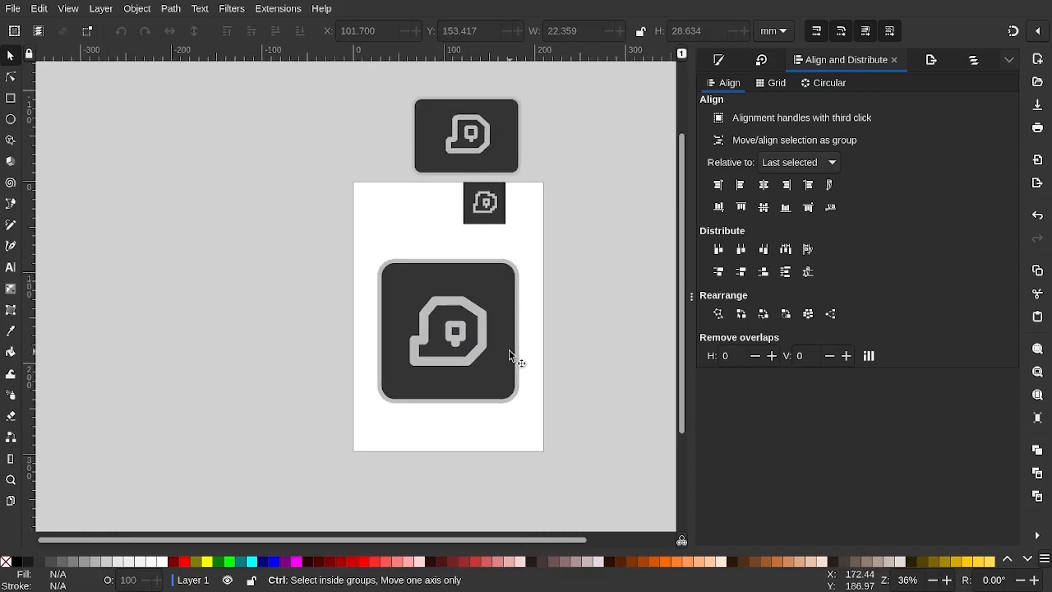
ctrl+scroll(470, 318, up, 2)
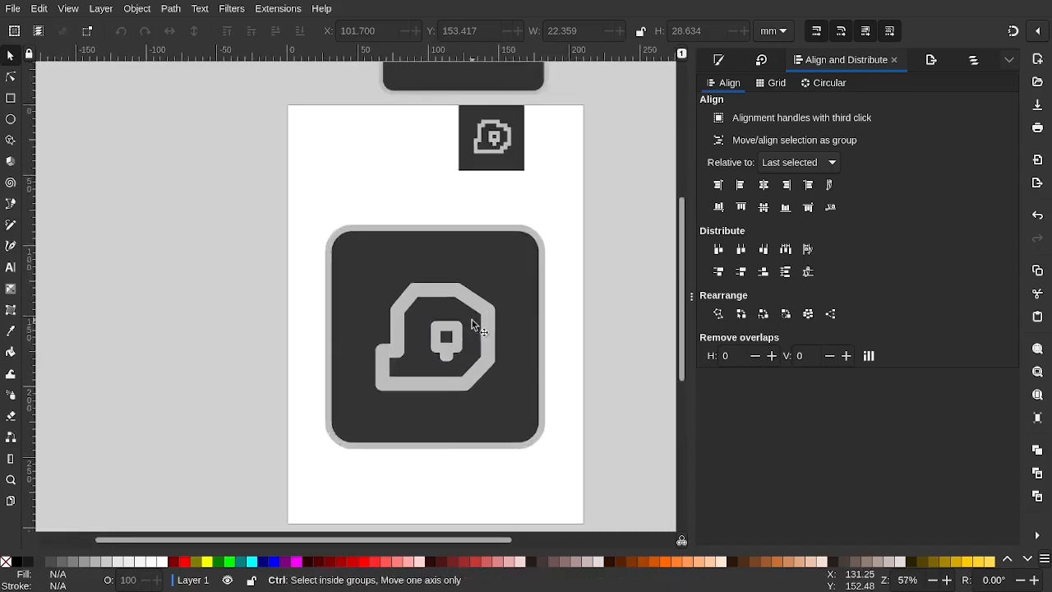
click(448, 349)
drag(446, 349, 443, 344)
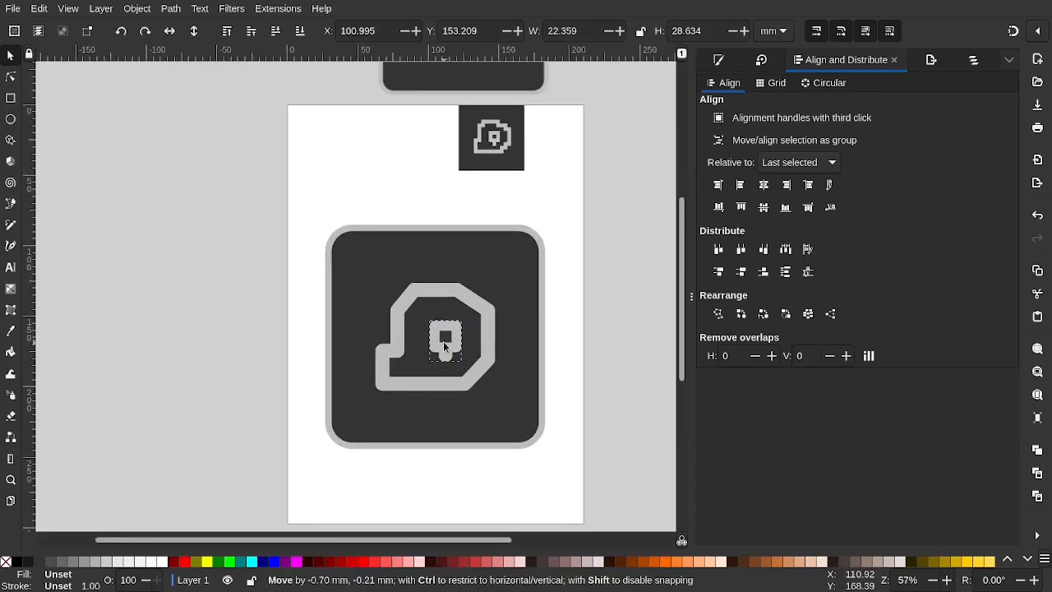
click(603, 340)
Shift the ring-and-stem group slightly left to X 100.309, Y 153.209, centring it in the blob
ctrl+scroll(507, 360, down, 2)
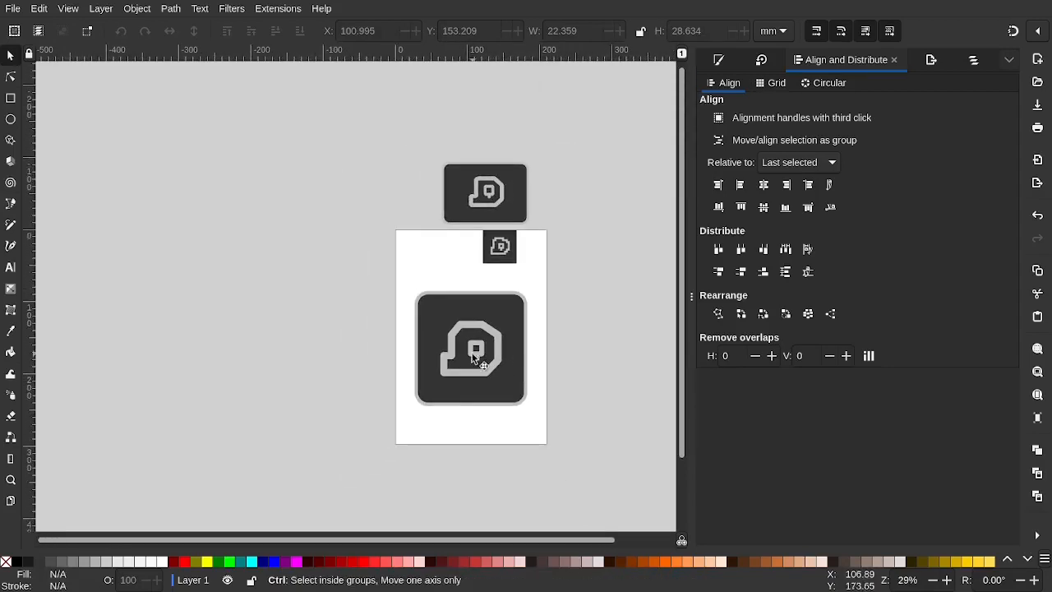
scroll(476, 350, up, 4)
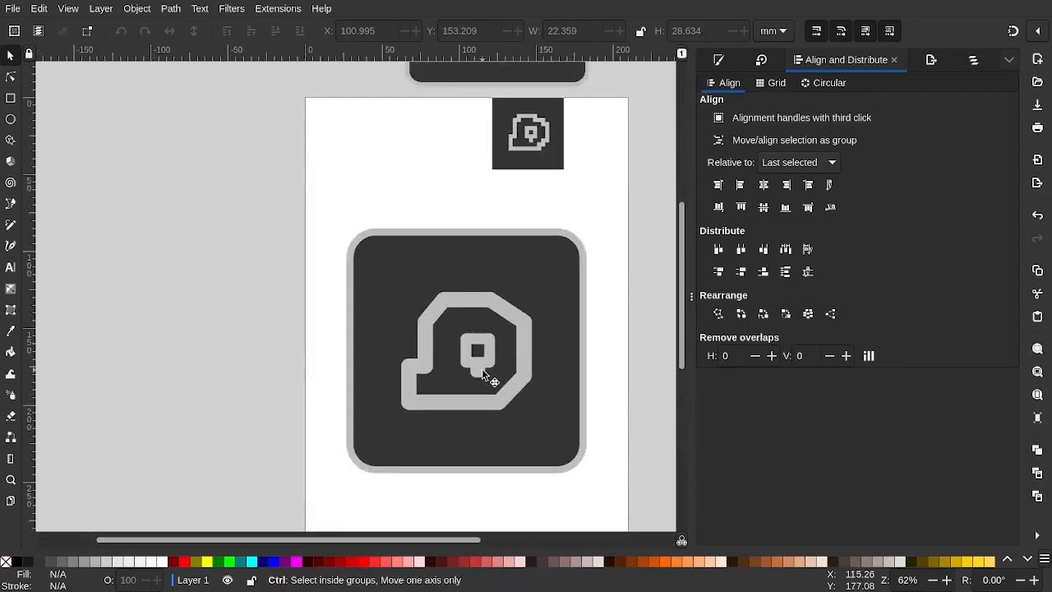
scroll(477, 382, up, 2)
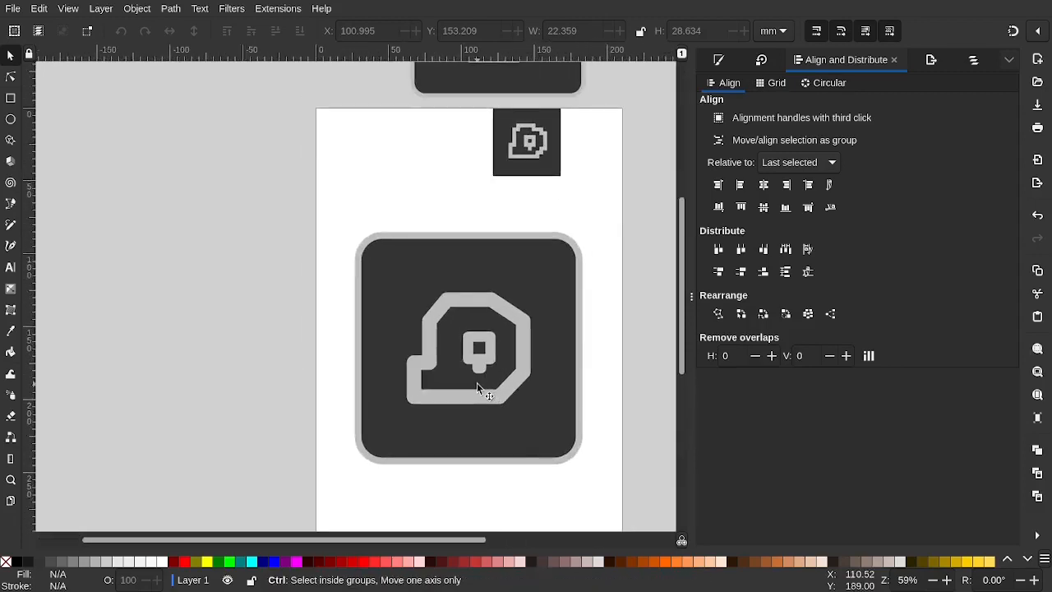
scroll(477, 382, down, 1)
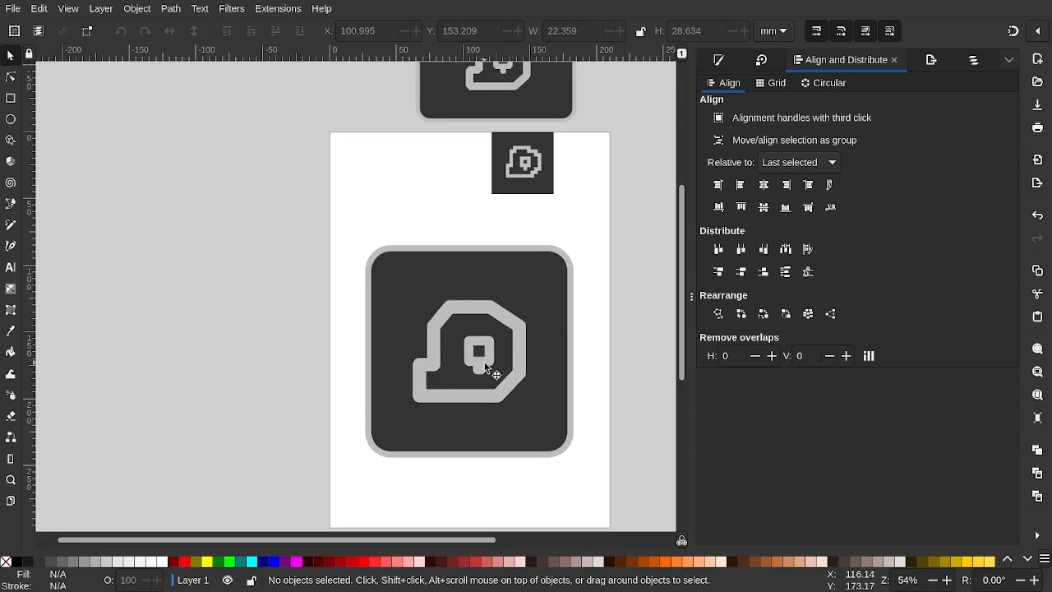
click(483, 362)
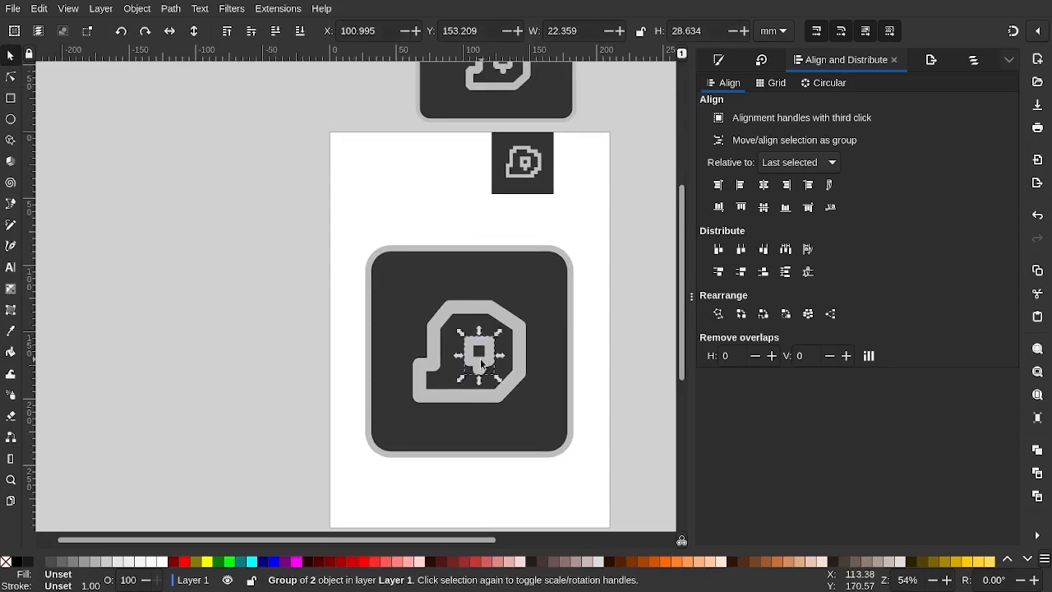
drag(482, 363, 479, 362)
click(314, 307)
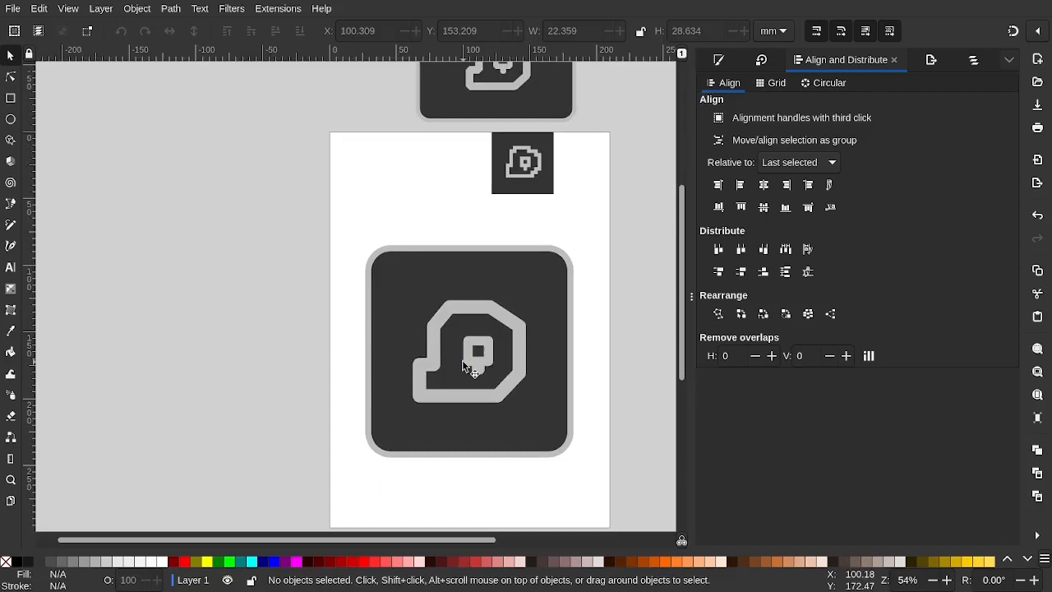
scroll(464, 368, down, 2)
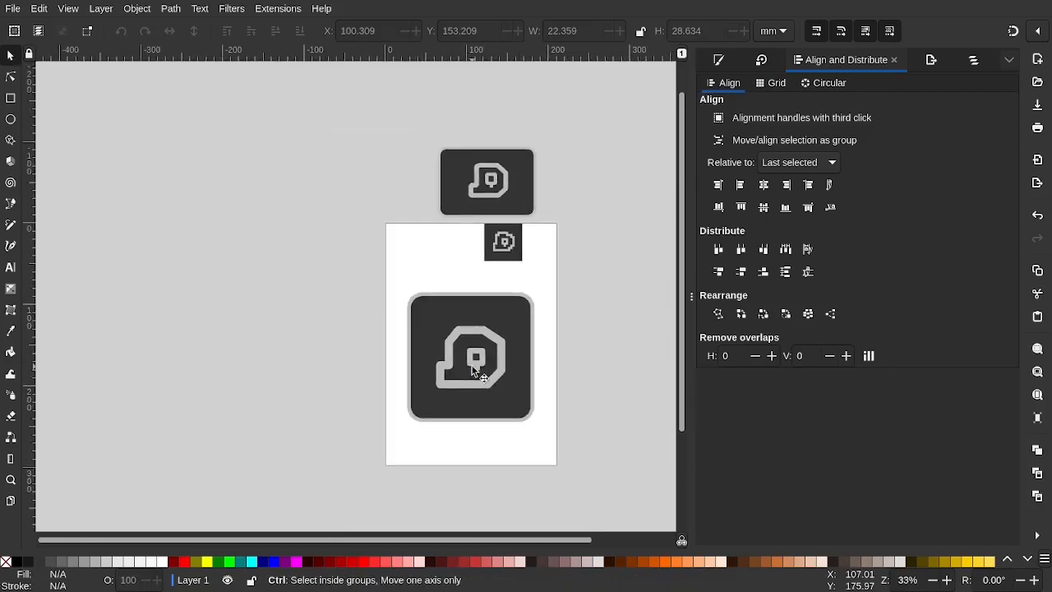
scroll(473, 368, up, 3)
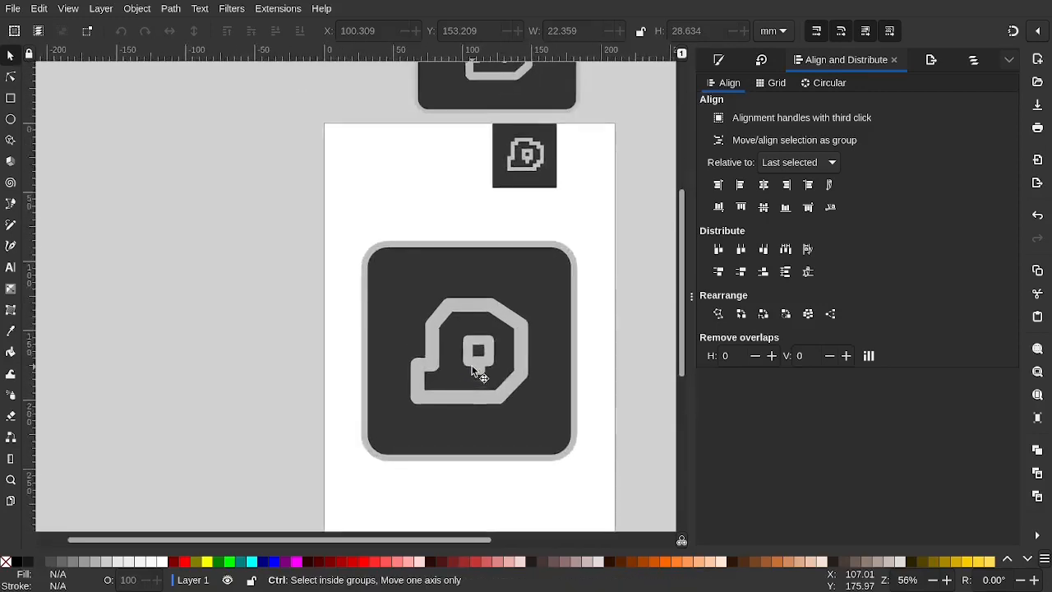
scroll(471, 365, down, 5)
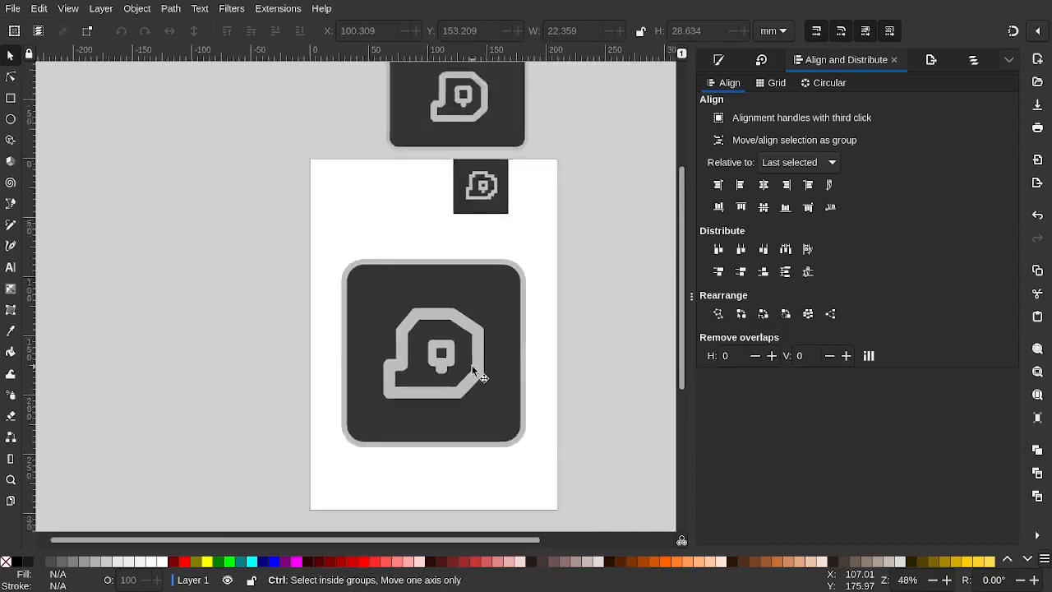
key(ctrl+shift+f)
Drag the stem tab's vertical corner-rounding handle, undoing an accidental move of the tab
scroll(464, 367, up, 4)
scroll(465, 368, down, 2)
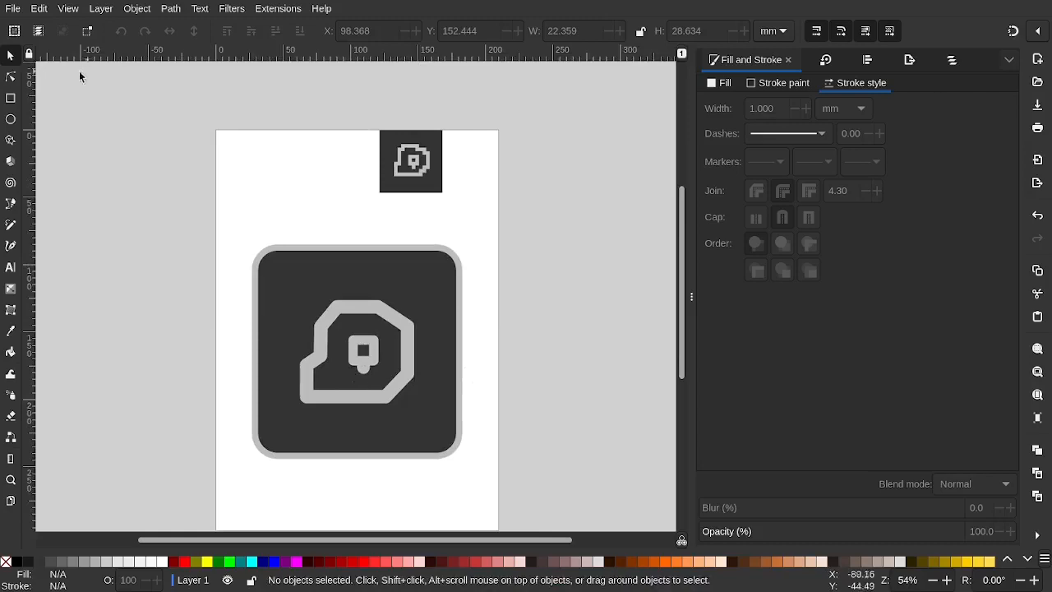
click(11, 76)
scroll(224, 189, down, 4)
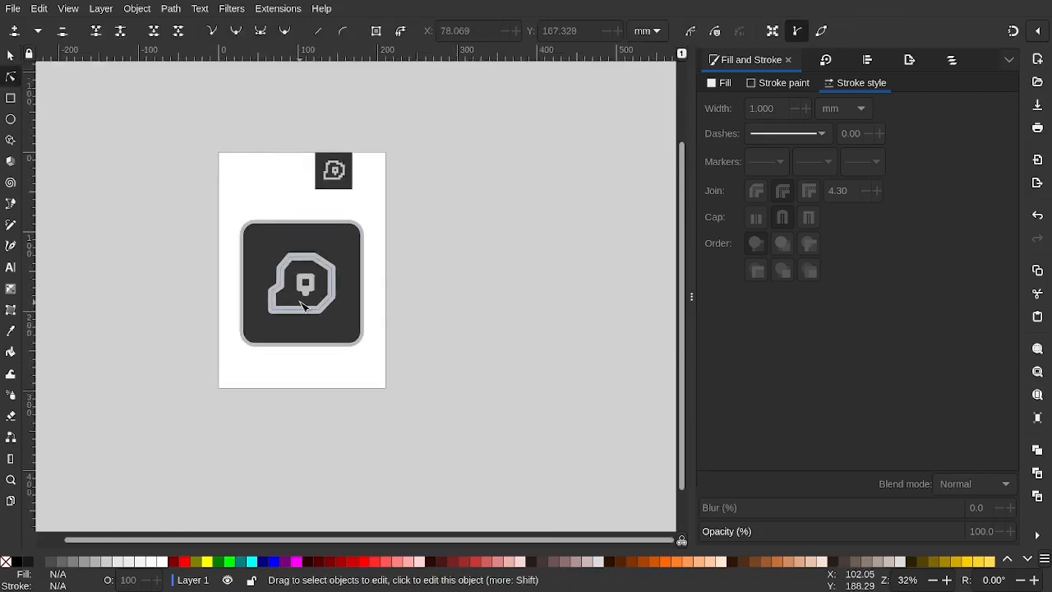
scroll(301, 316, up, 15)
click(333, 258)
scroll(343, 257, up, 3)
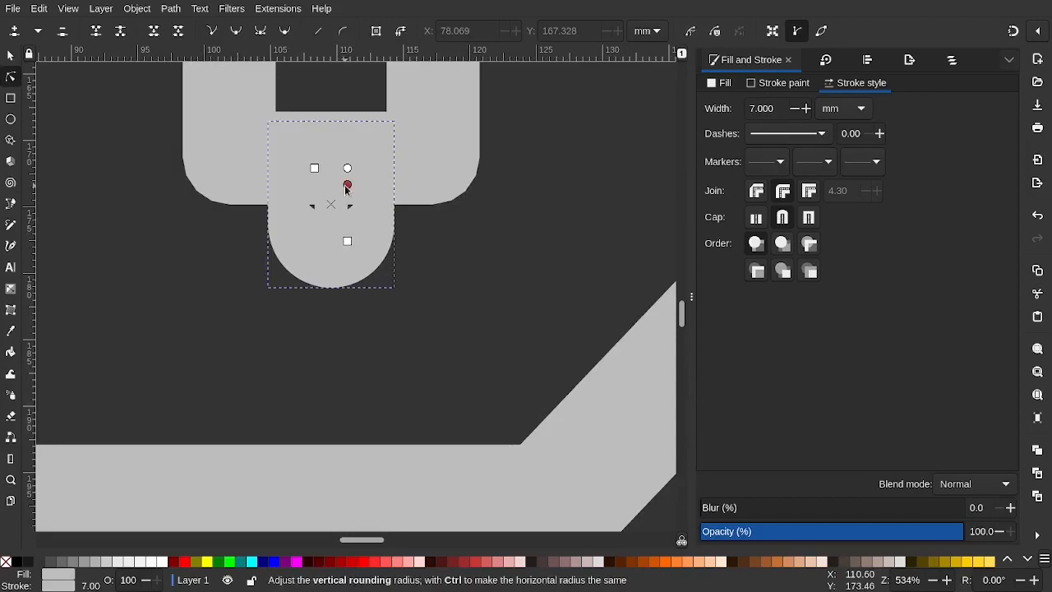
drag(346, 187, 339, 364)
click(11, 54)
key(ctrl+z)
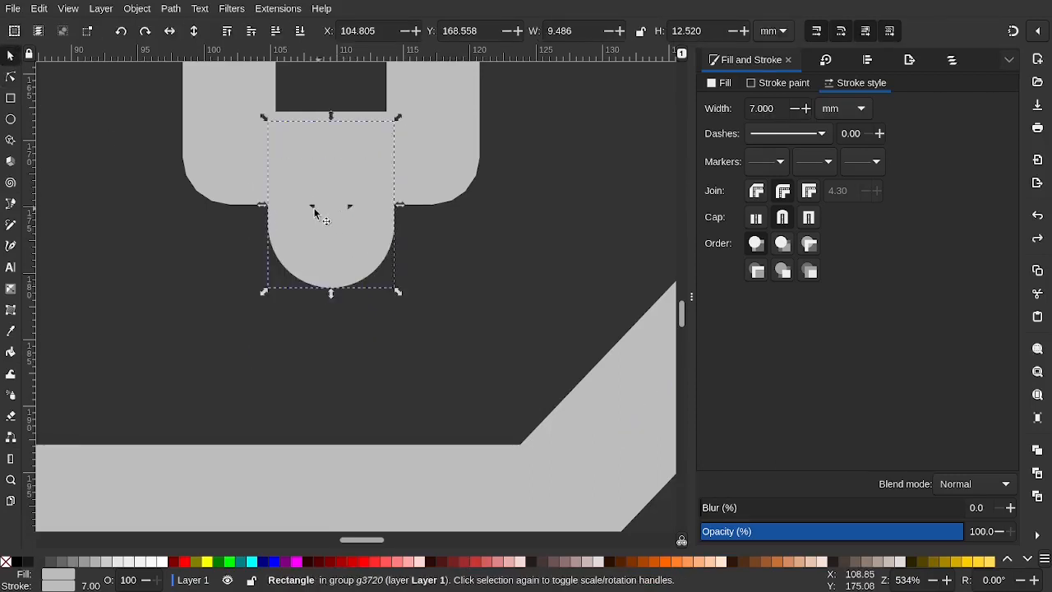
Increase the stem tab's vertical corner rounding, leaving its bottom flatter with smaller corners
key(n)
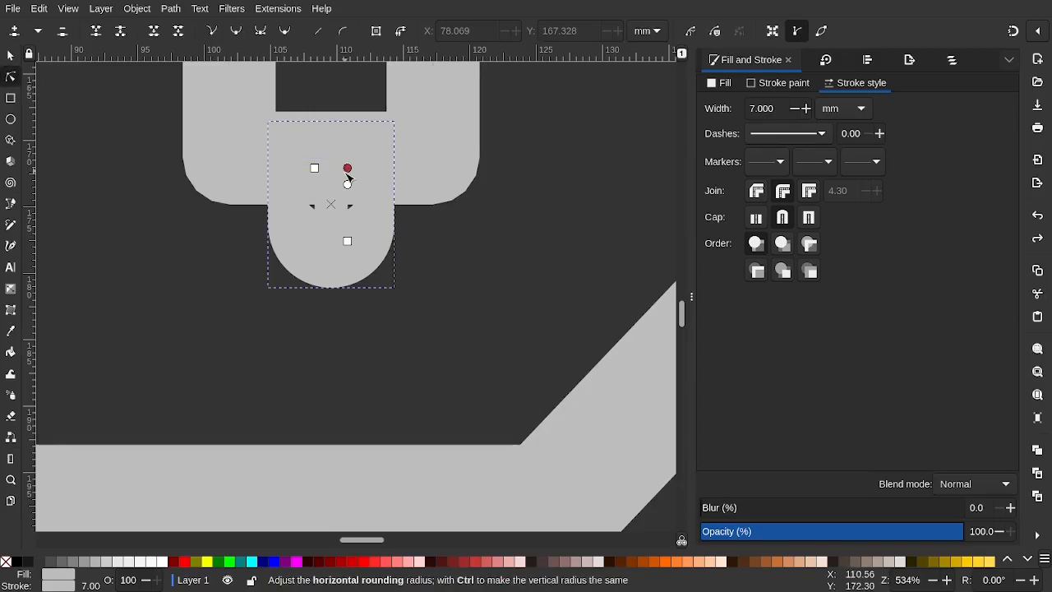
drag(346, 186, 347, 177)
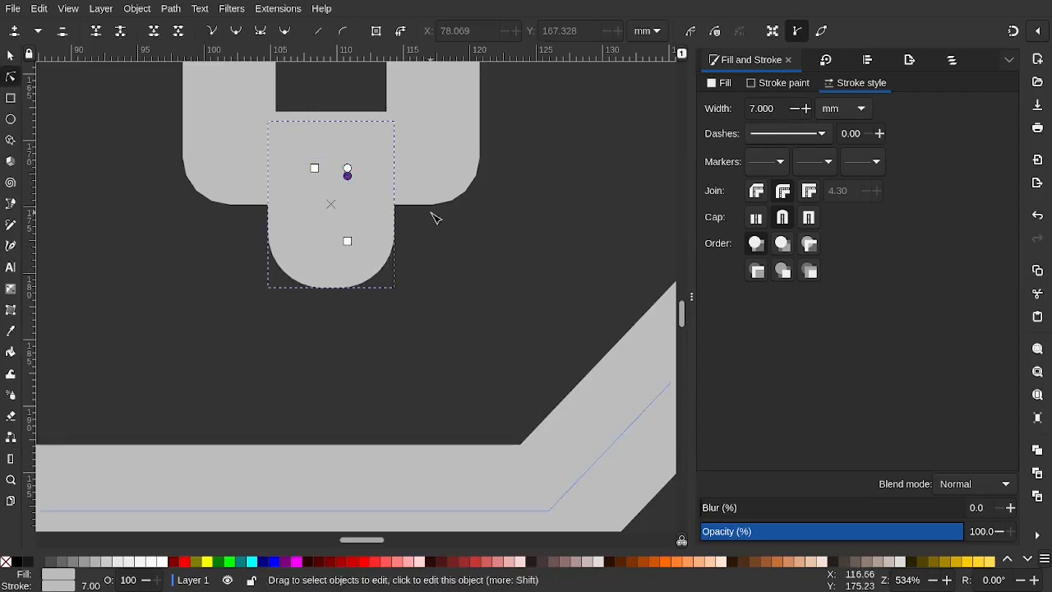
click(432, 215)
scroll(434, 217, down, 6)
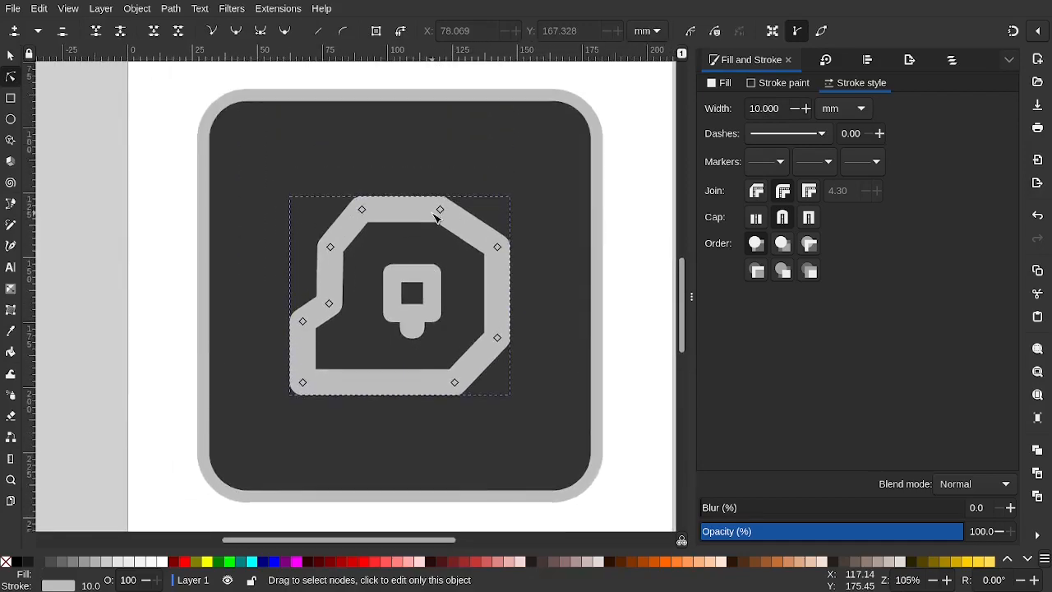
scroll(437, 215, down, 1)
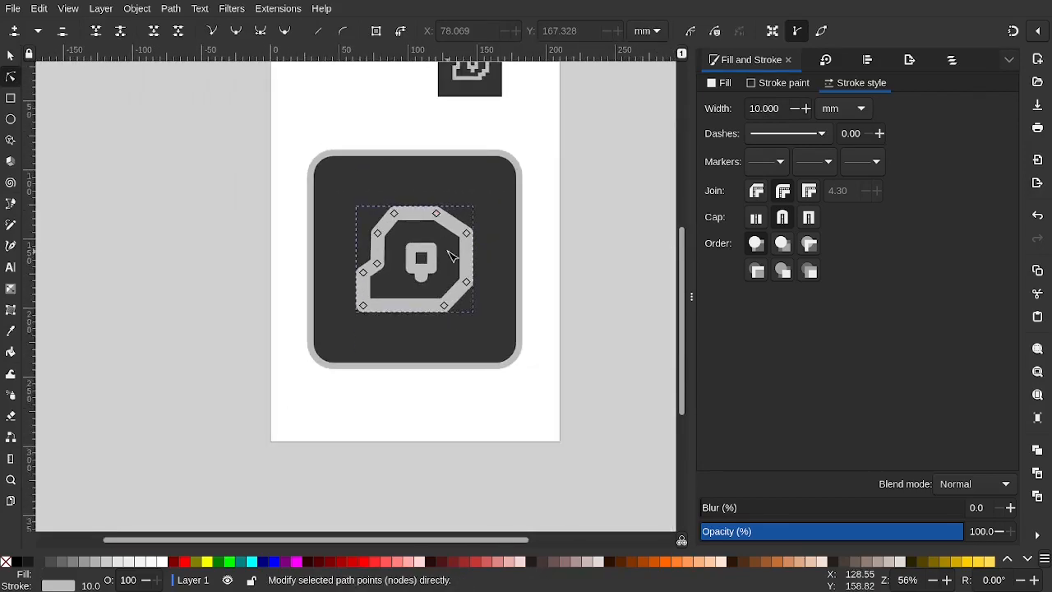
scroll(451, 257, up, 1)
click(594, 286)
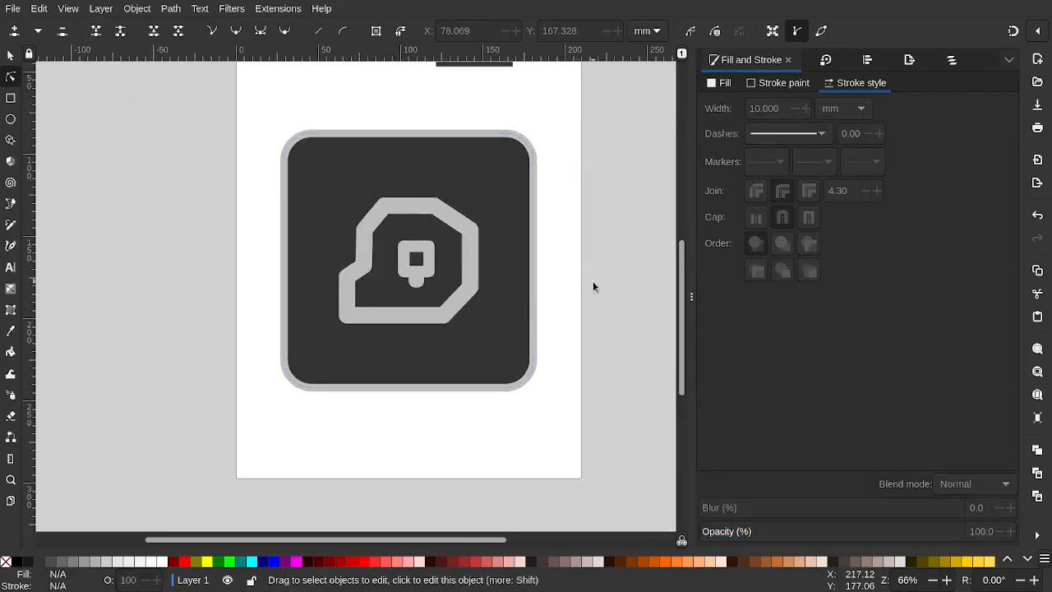
Check the stem tab against the outer rounded-square border, ending with the stem selected
scroll(424, 268, down, 1)
scroll(424, 268, up, 9)
scroll(424, 268, down, 3)
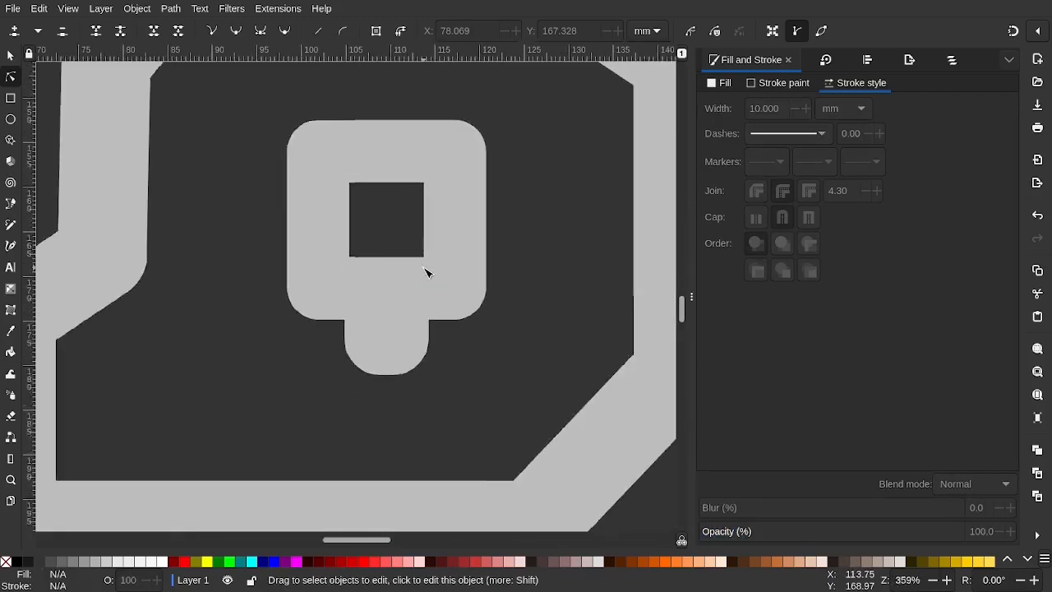
scroll(425, 272, down, 1)
click(389, 348)
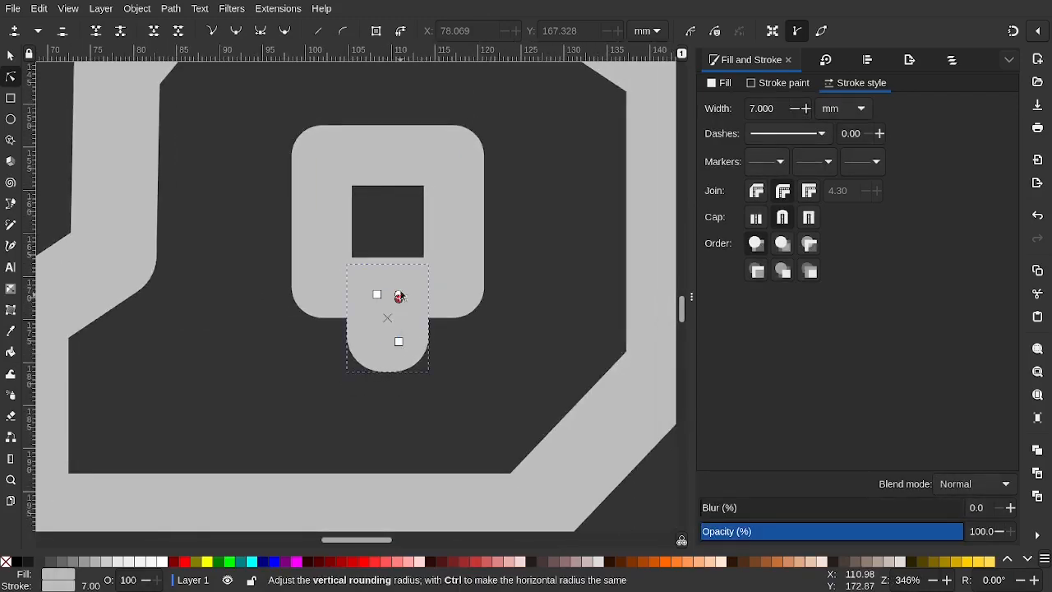
scroll(401, 300, down, 4)
click(563, 288)
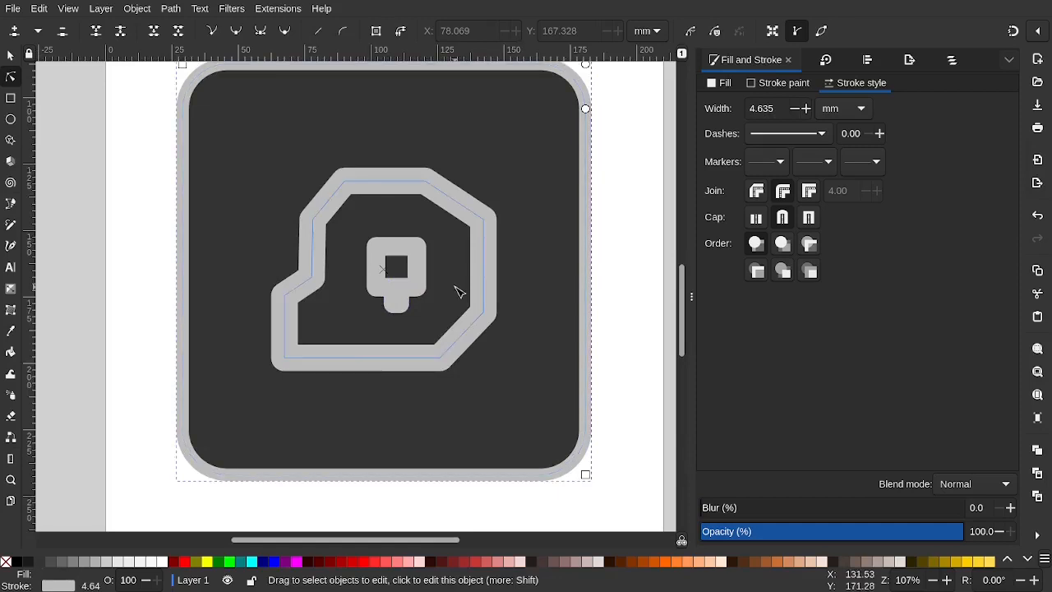
scroll(457, 284, down, 3)
click(512, 415)
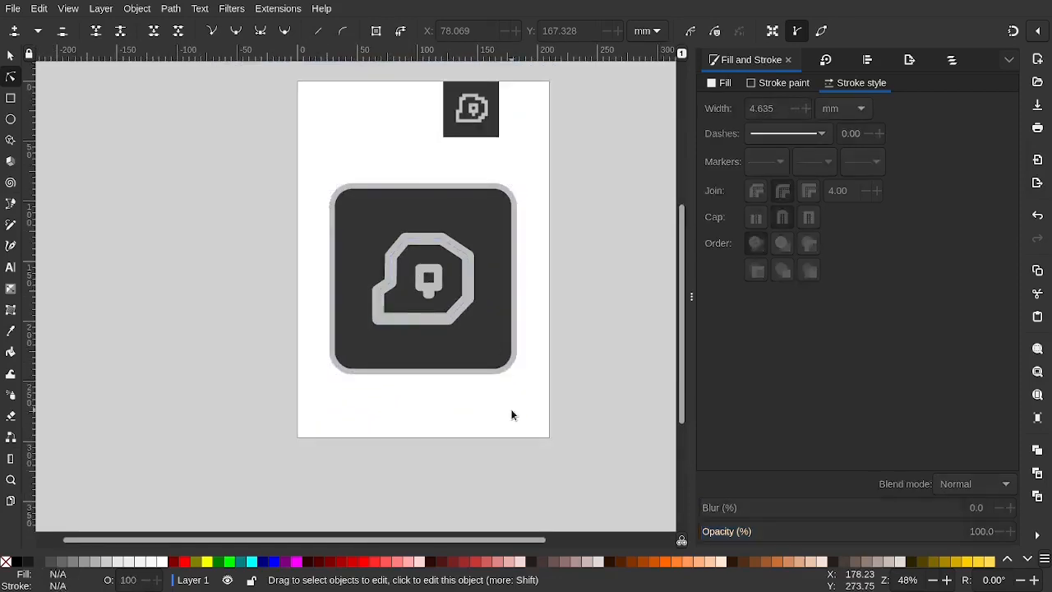
scroll(441, 289, up, 3)
click(429, 291)
scroll(429, 291, up, 3)
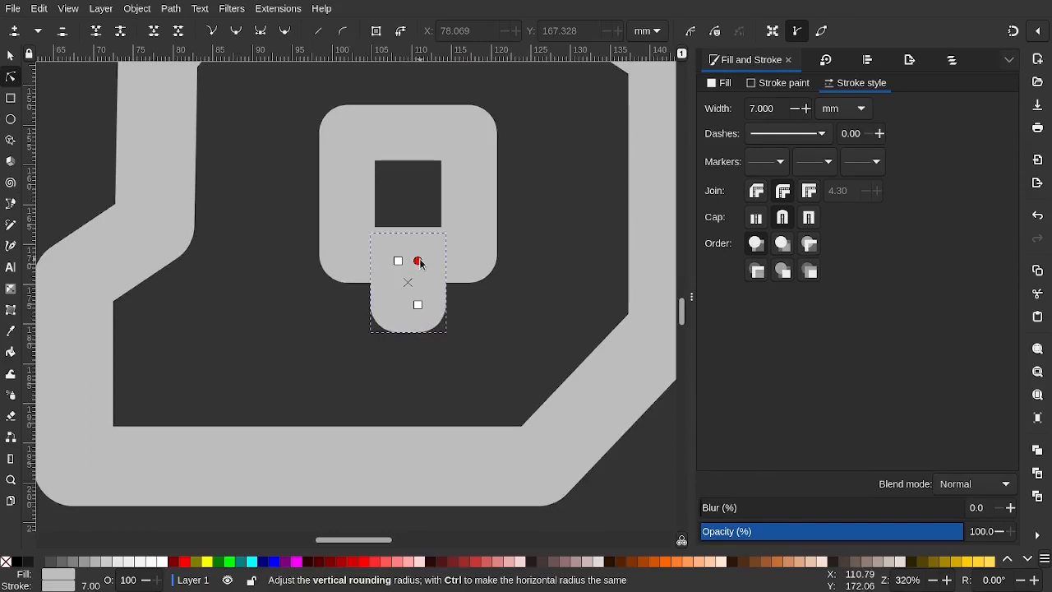
Undo the most recent resize of the small stem below the inner square
scroll(423, 301, down, 5)
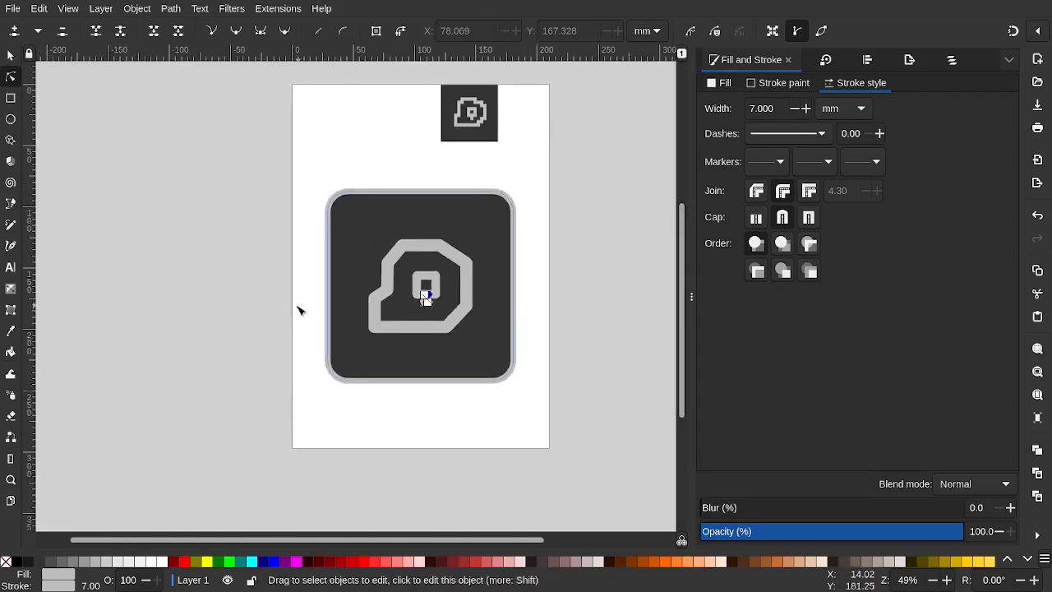
click(301, 308)
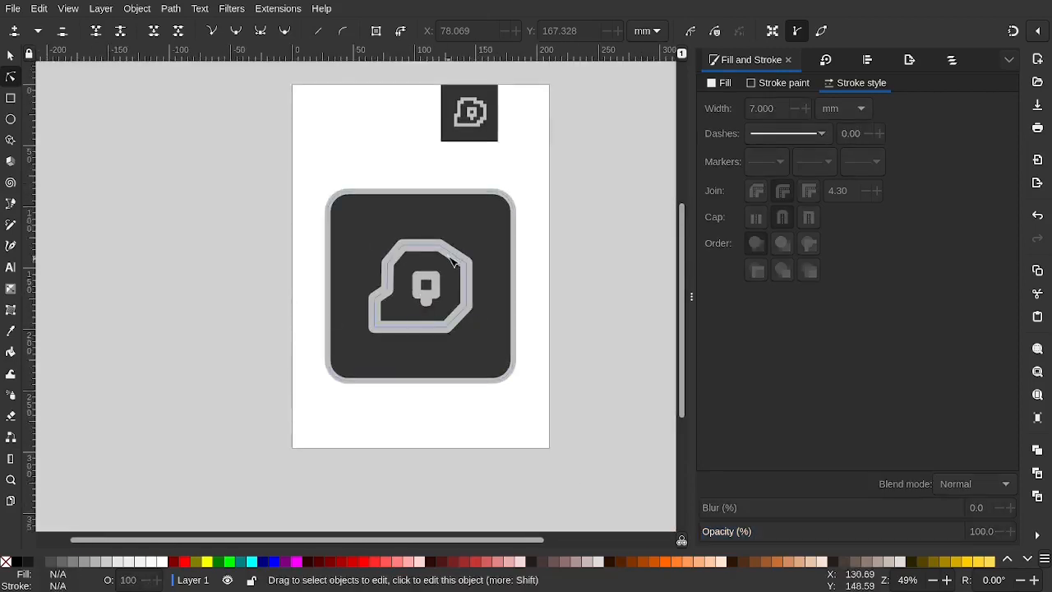
scroll(449, 255, up, 3)
key(ctrl+z)
scroll(449, 256, down, 2)
scroll(450, 260, down, 1)
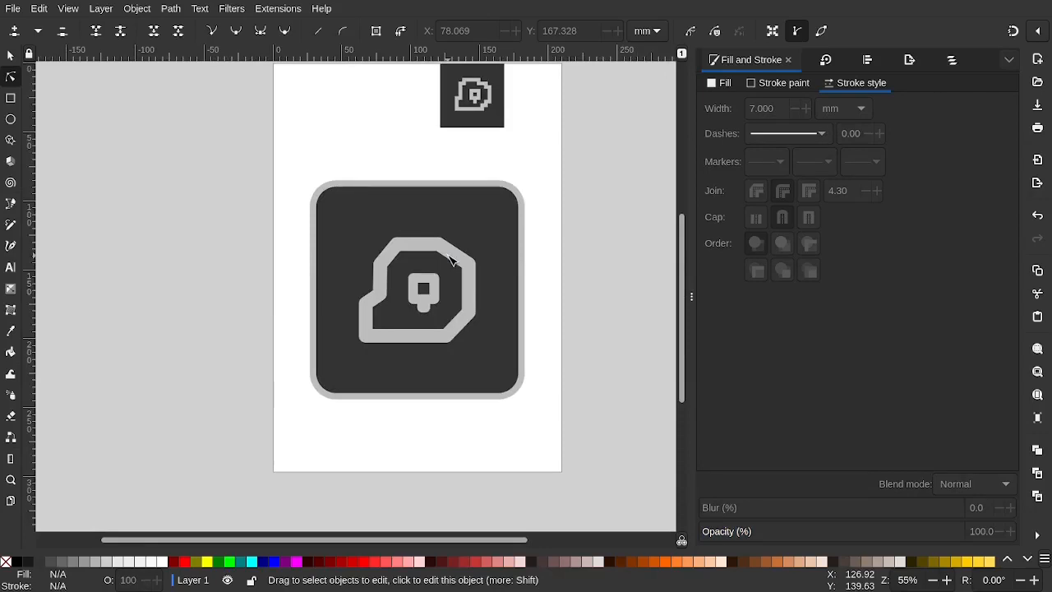
scroll(438, 288, up, 5)
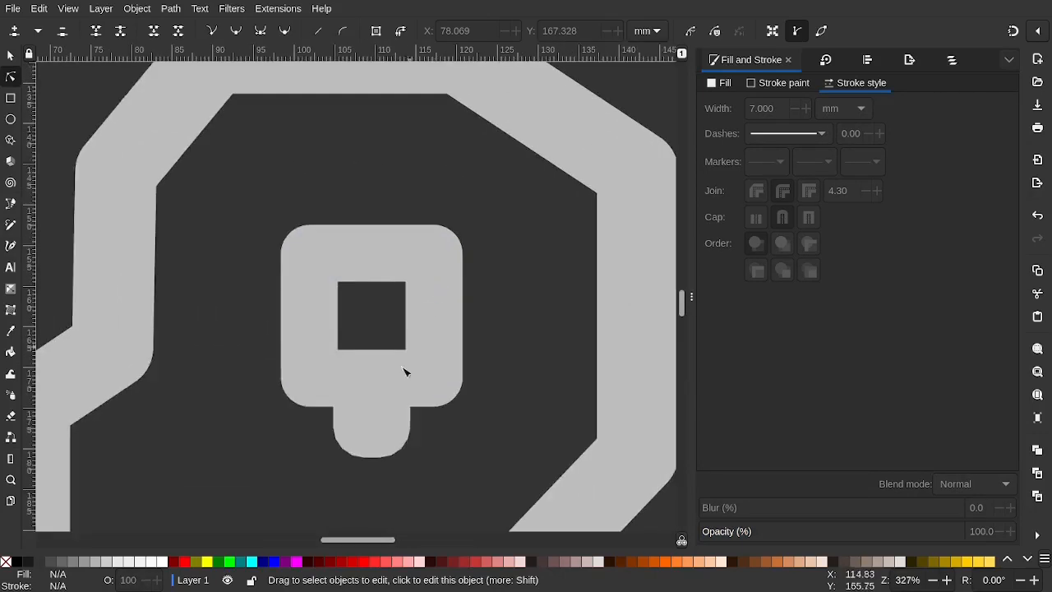
Zoom in and select the stem and the octagonal blob outline to inspect them
click(387, 418)
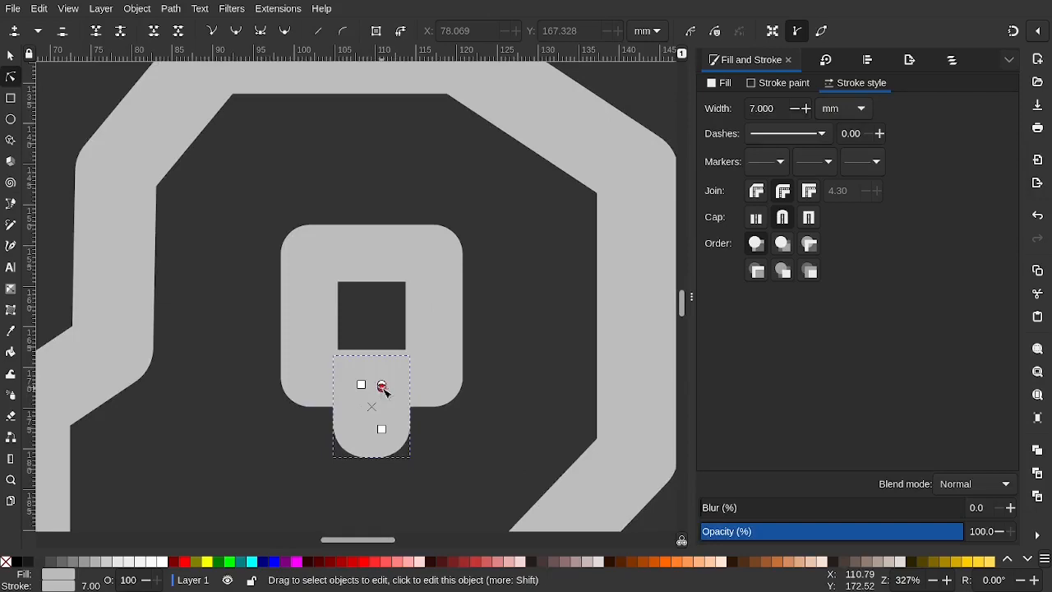
click(488, 439)
scroll(488, 439, down, 5)
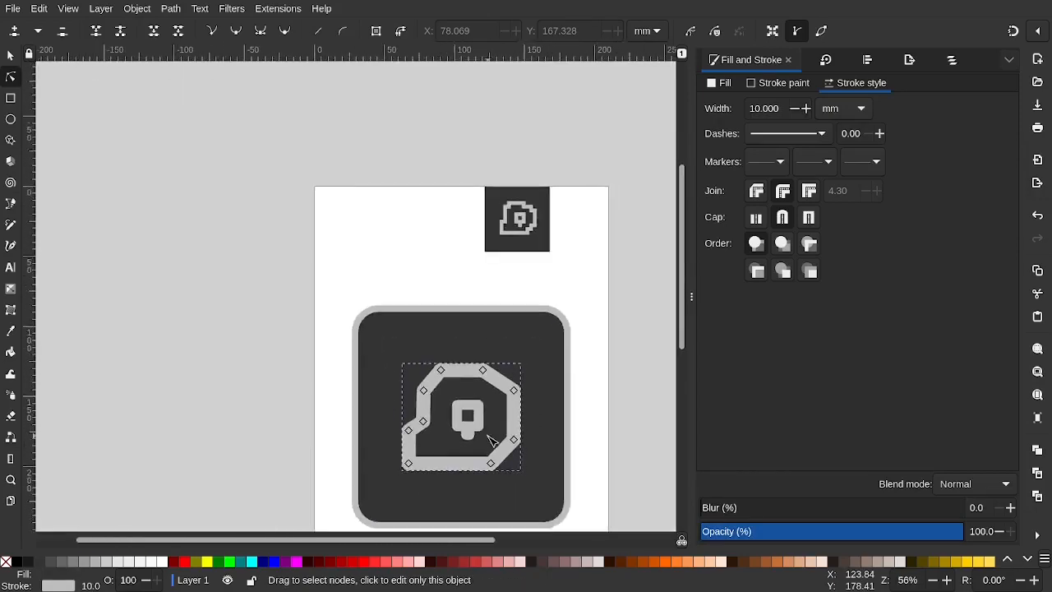
click(298, 425)
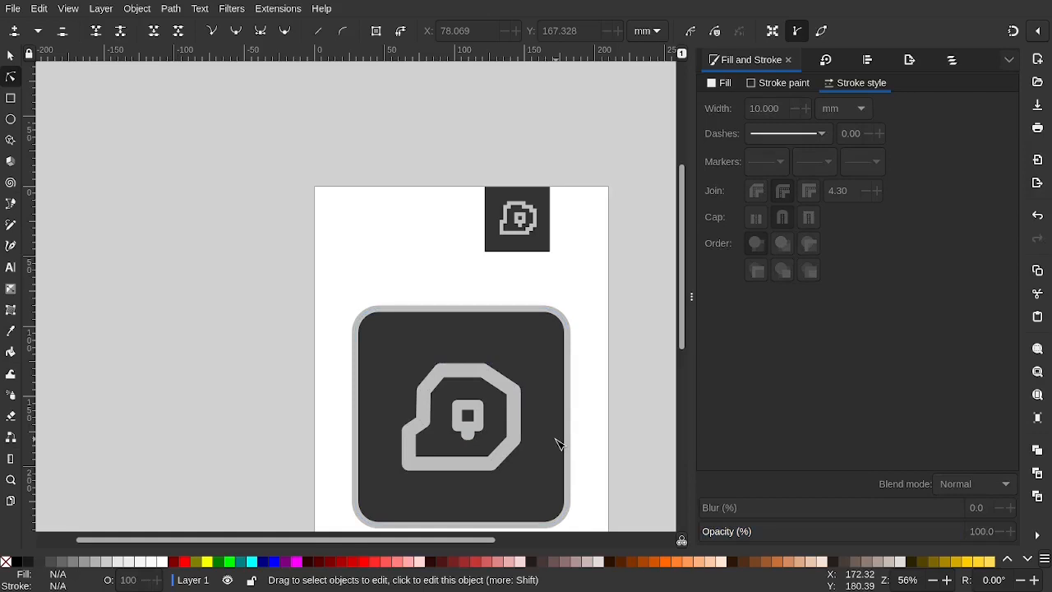
scroll(510, 448, up, 4)
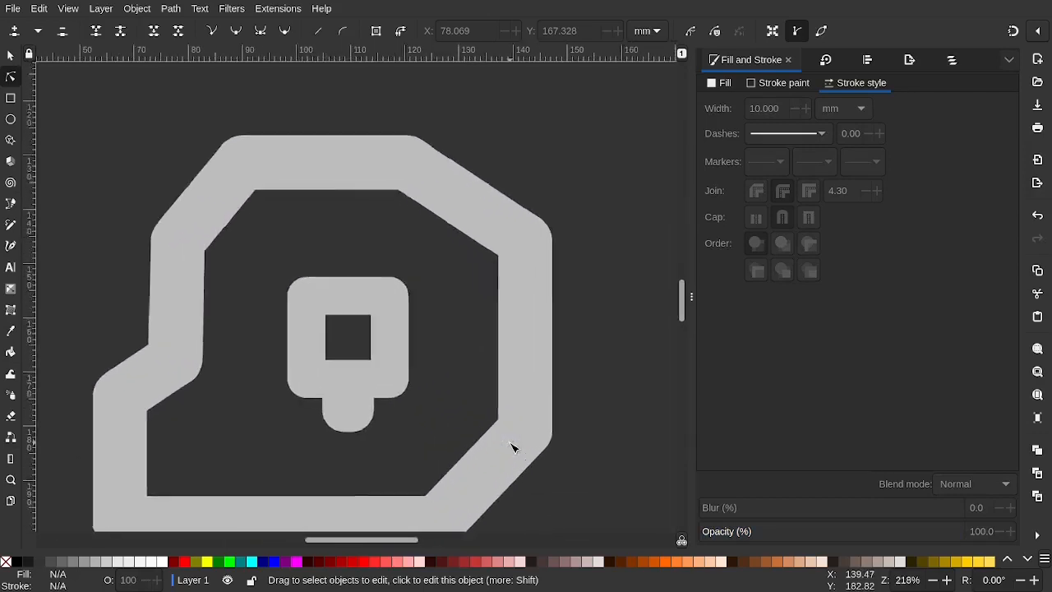
scroll(369, 425, up, 2)
click(336, 394)
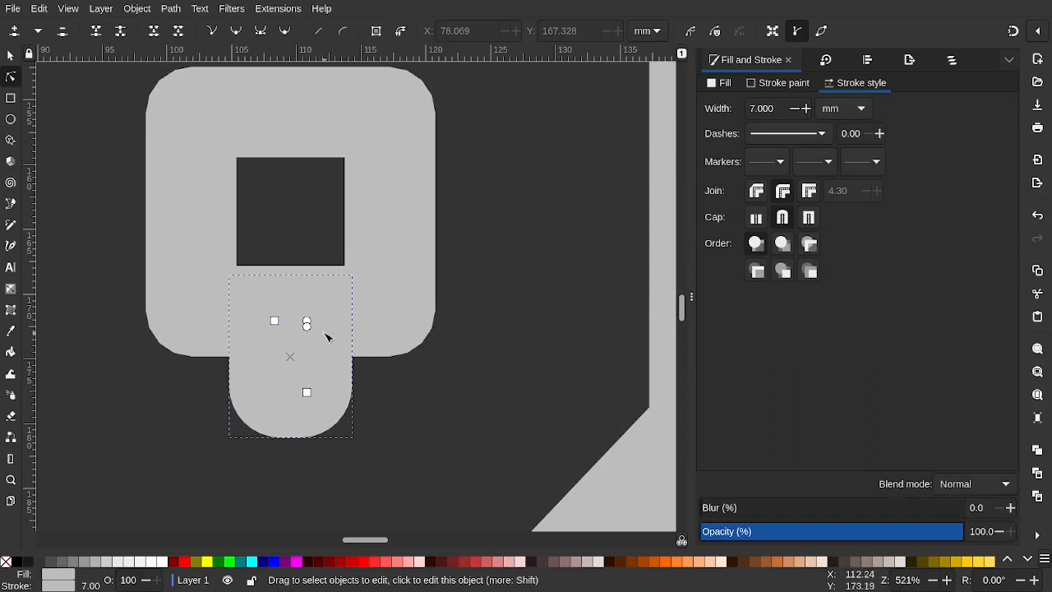
scroll(362, 323, down, 5)
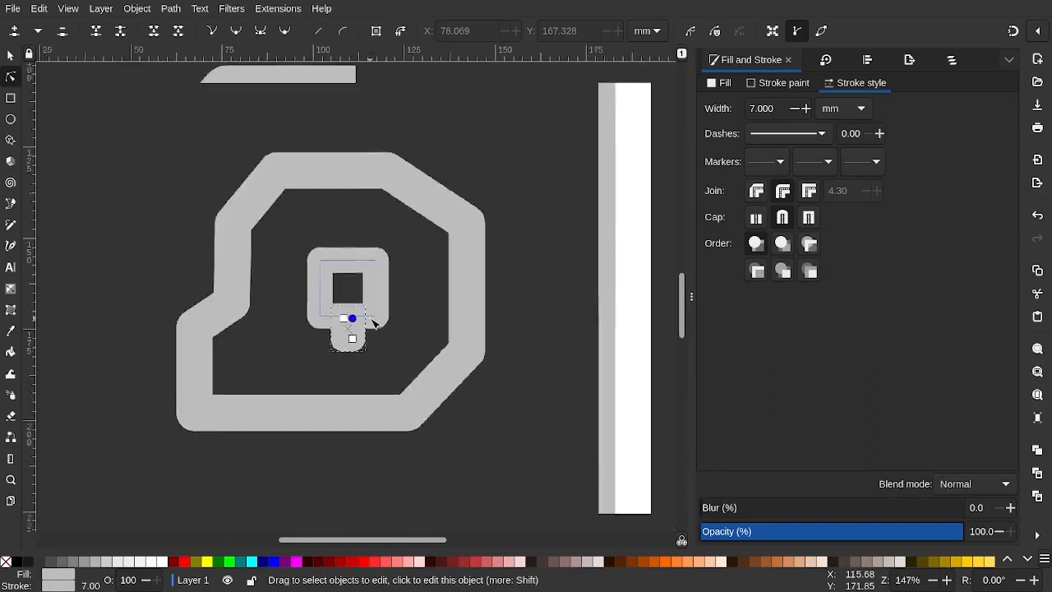
click(517, 302)
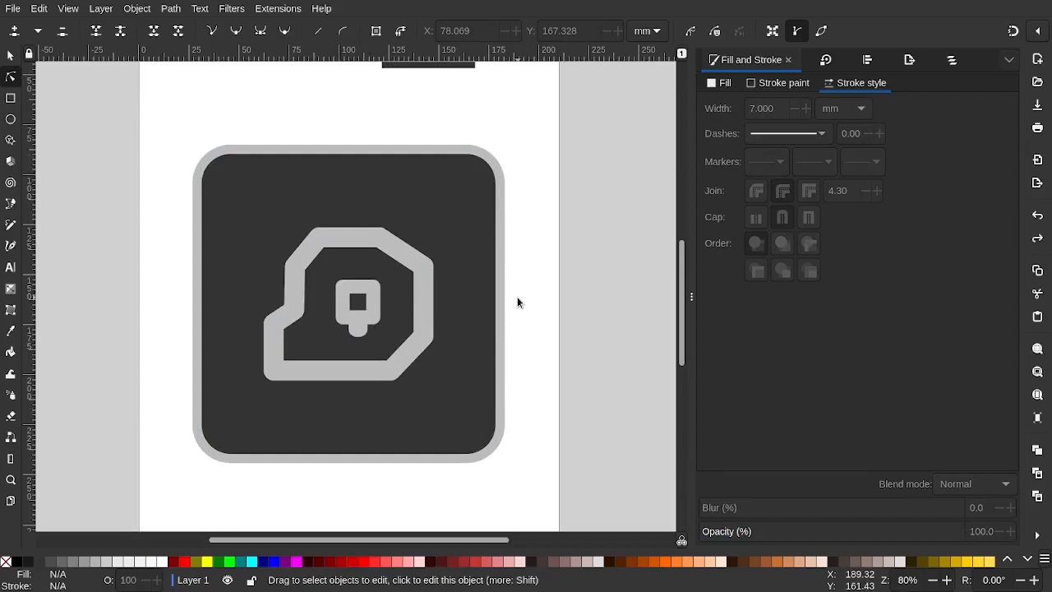
scroll(517, 302, down, 1)
scroll(527, 309, left, 1)
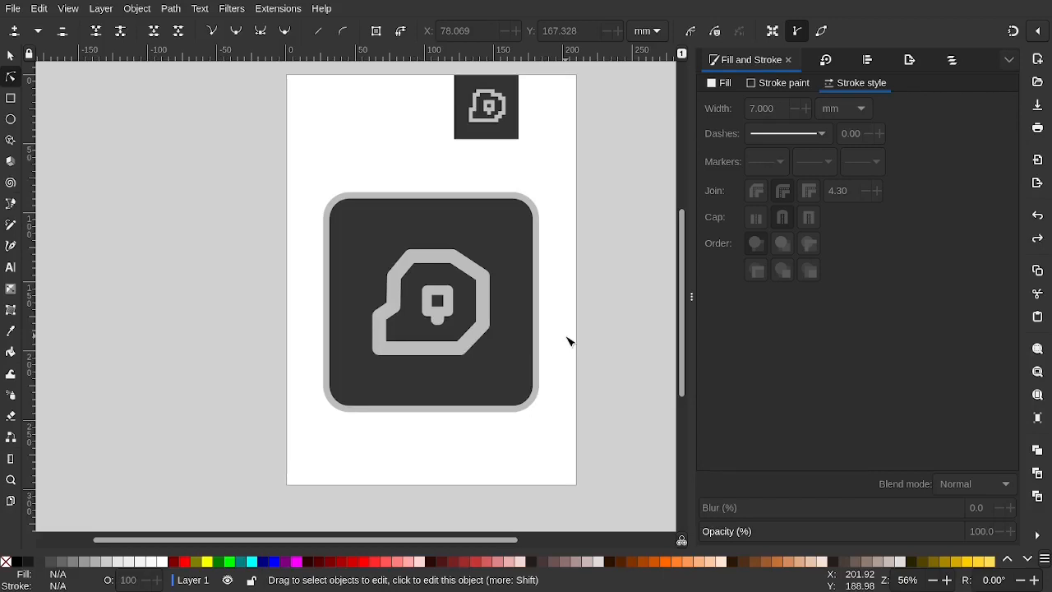
scroll(509, 305, up, 3)
scroll(510, 305, down, 3)
scroll(510, 311, down, 2)
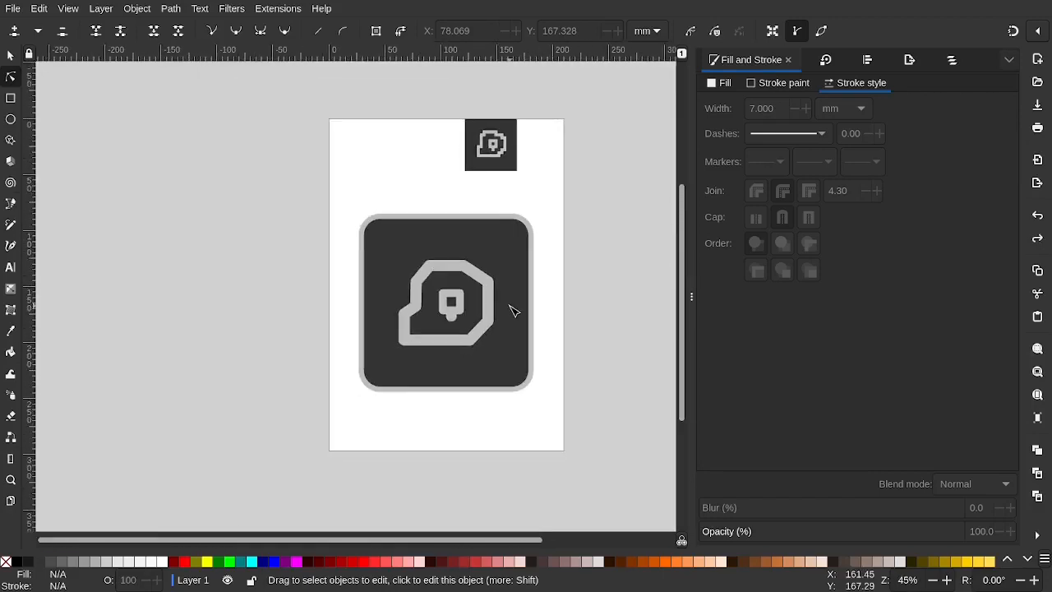
scroll(461, 185, up, 2)
scroll(462, 184, down, 3)
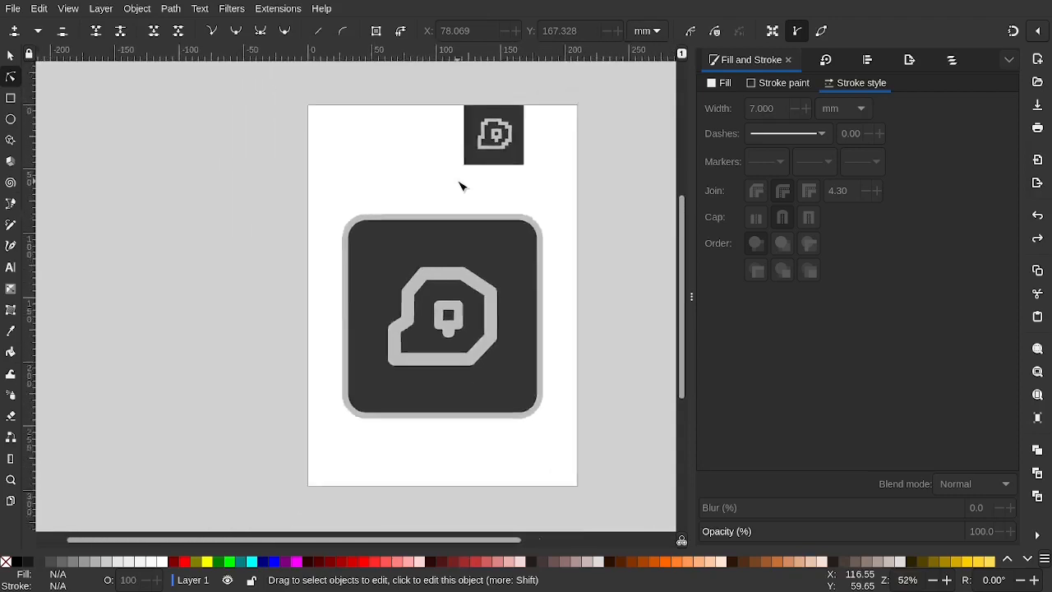
scroll(458, 298, up, 2)
scroll(456, 297, up, 4)
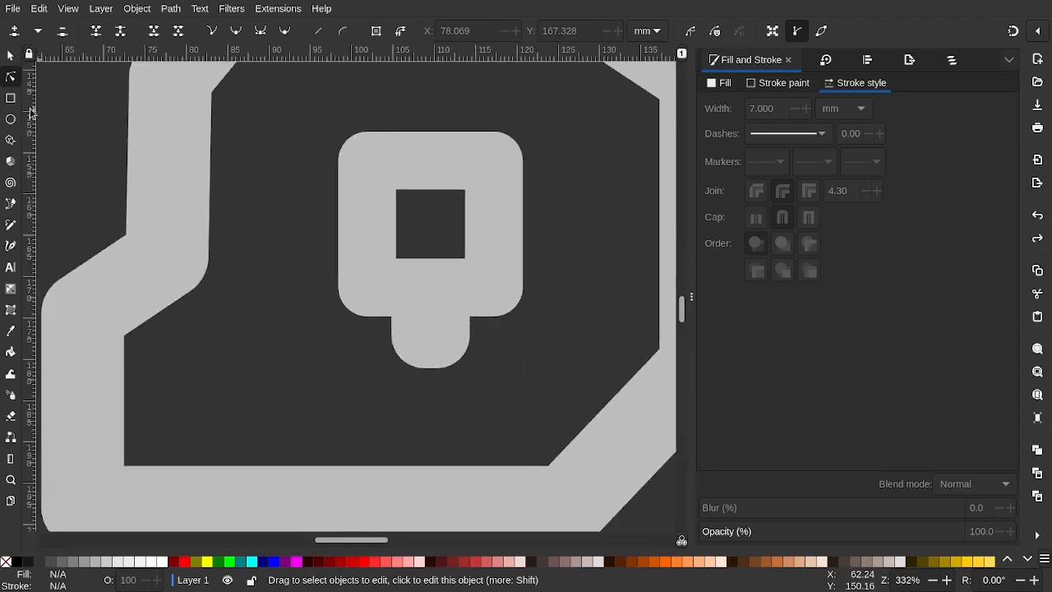
Lengthen the stem below the inner square by stretching it downward
click(416, 346)
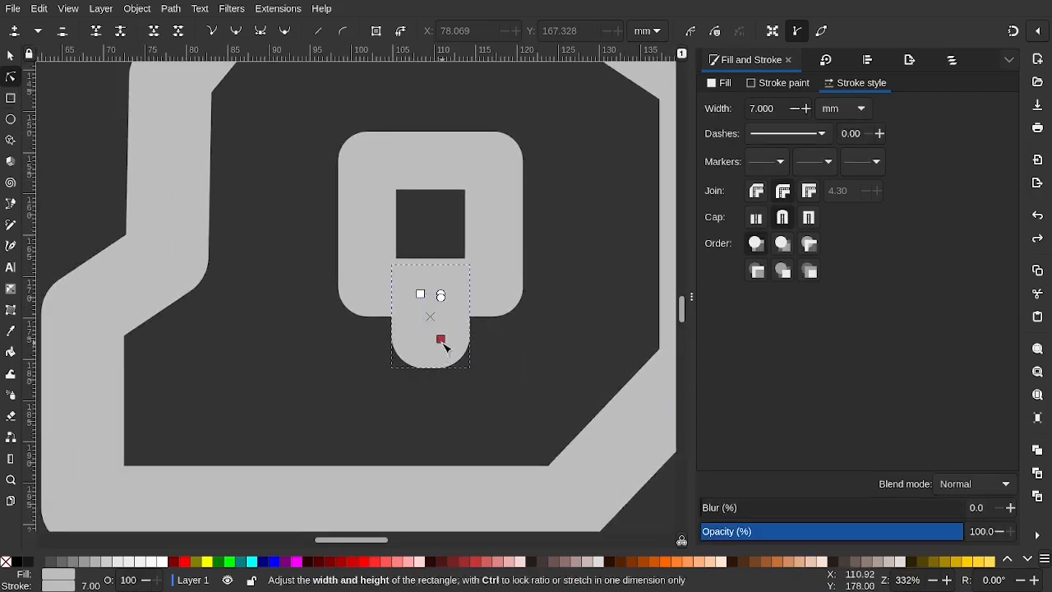
drag(441, 345, 439, 367)
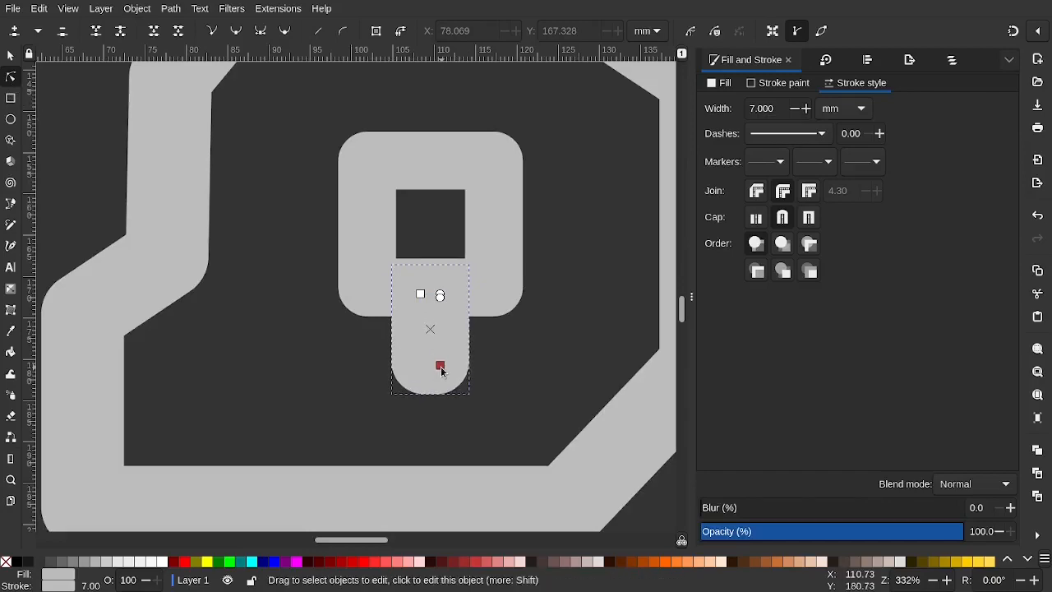
scroll(440, 369, down, 5)
scroll(442, 367, down, 2)
click(531, 351)
scroll(438, 348, up, 3)
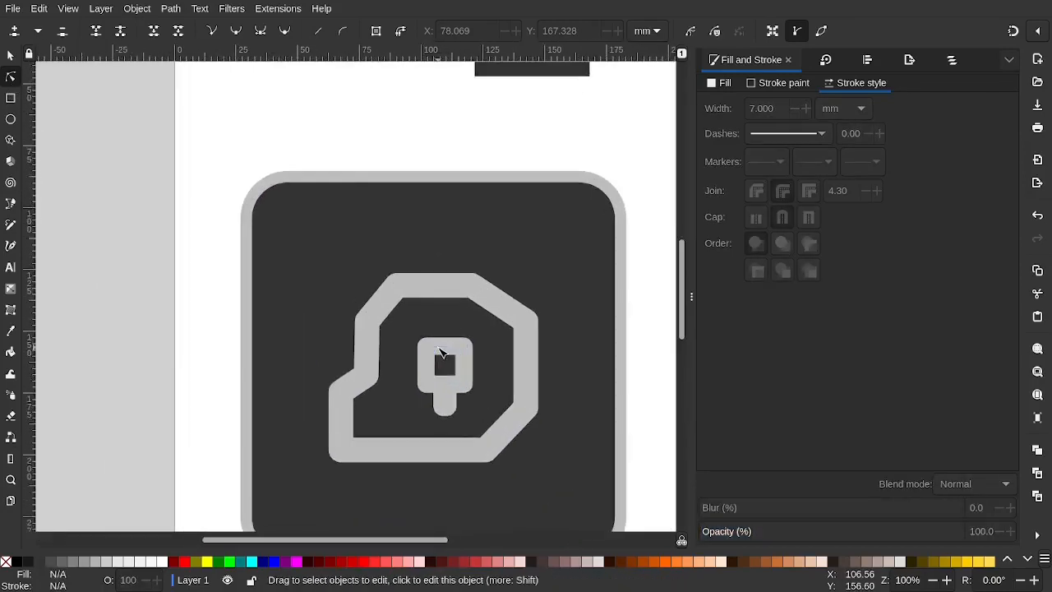
scroll(473, 432, down, 5)
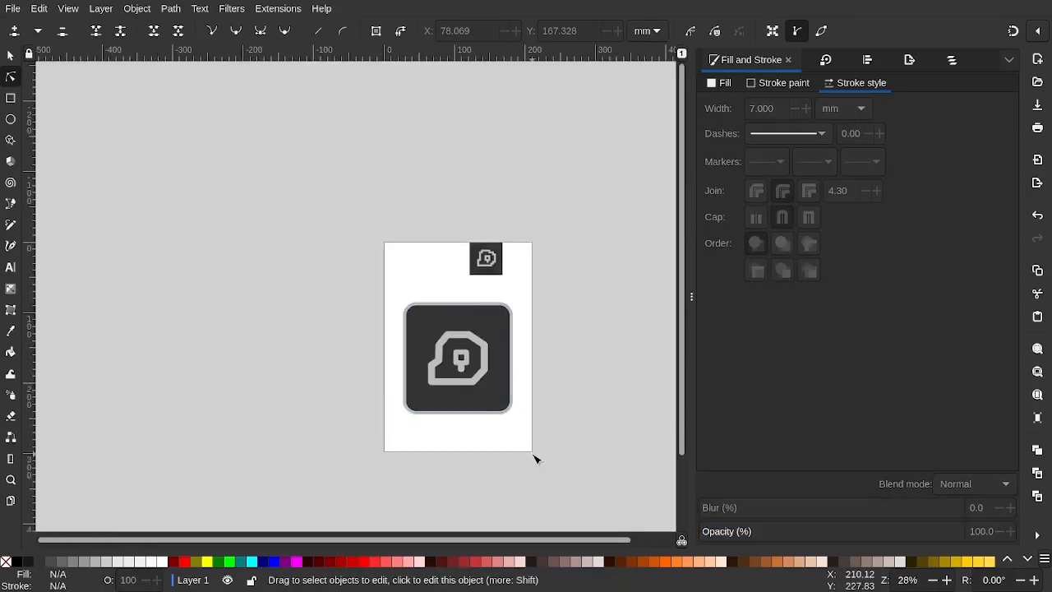
scroll(505, 401, up, 1)
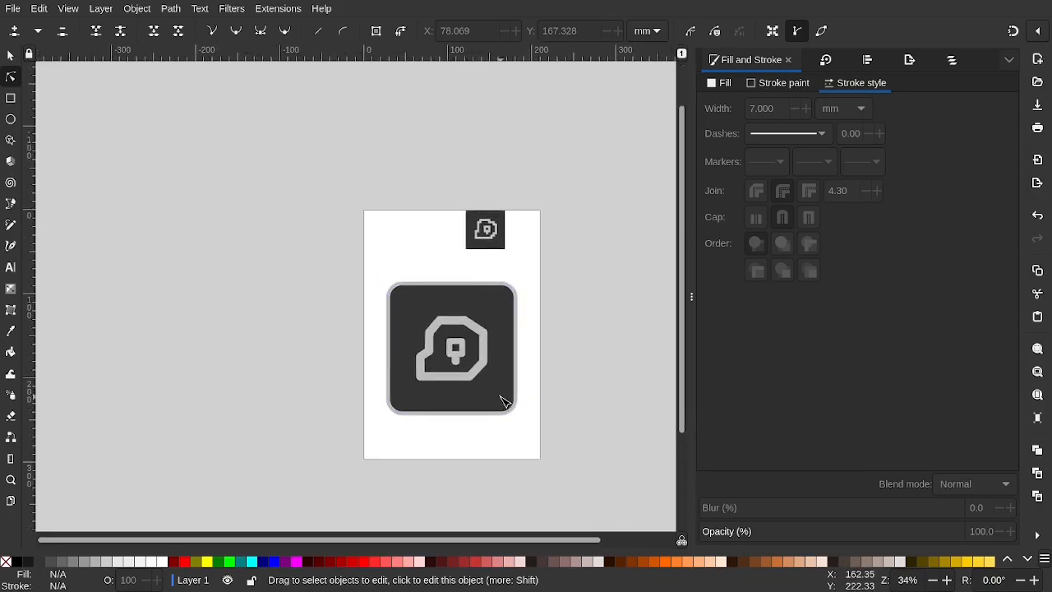
scroll(505, 402, up, 8)
scroll(329, 263, down, 3)
Shorten the stem slightly by pulling its bottom edge back up
click(329, 263)
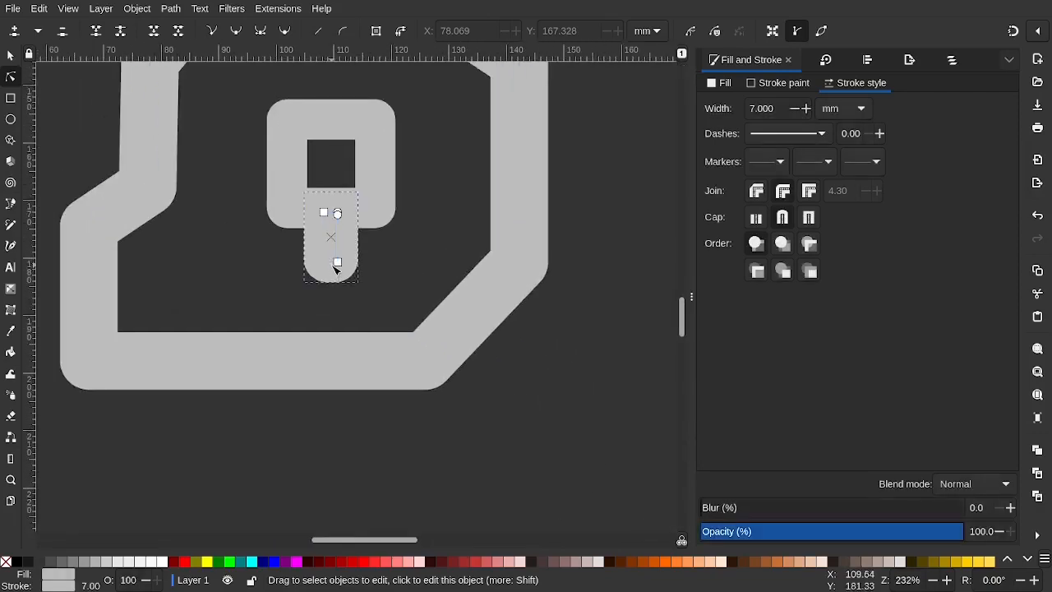
drag(336, 267, 335, 258)
click(578, 389)
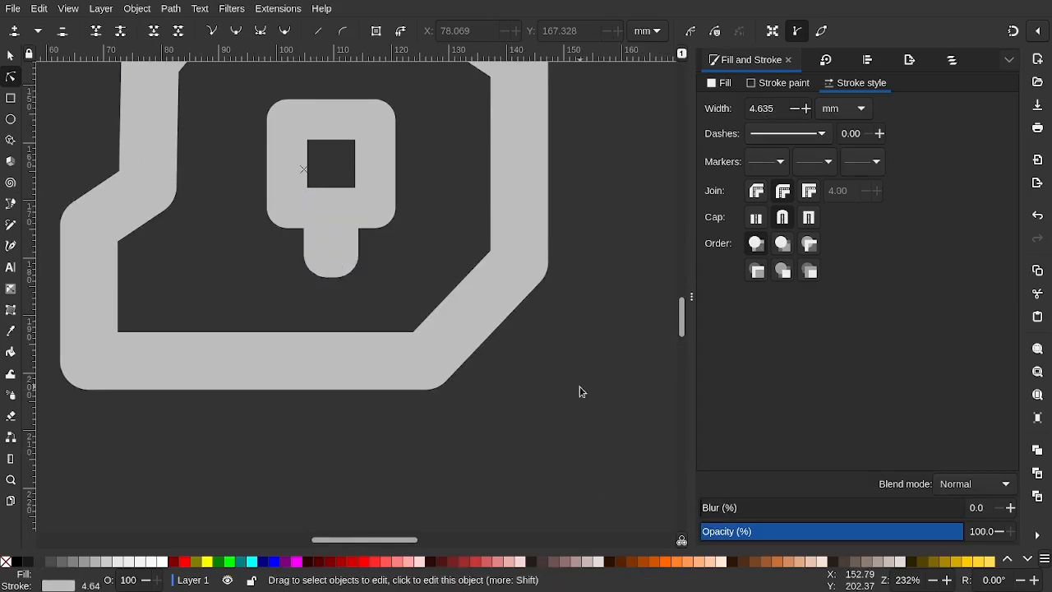
scroll(580, 391, down, 4)
scroll(580, 391, down, 1)
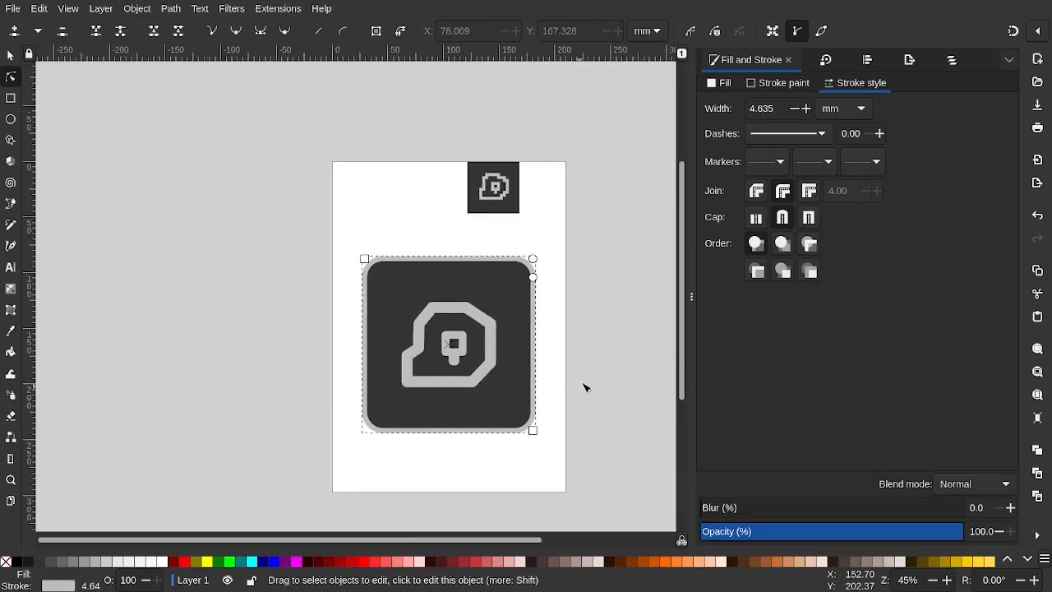
click(583, 378)
scroll(585, 380, down, 2)
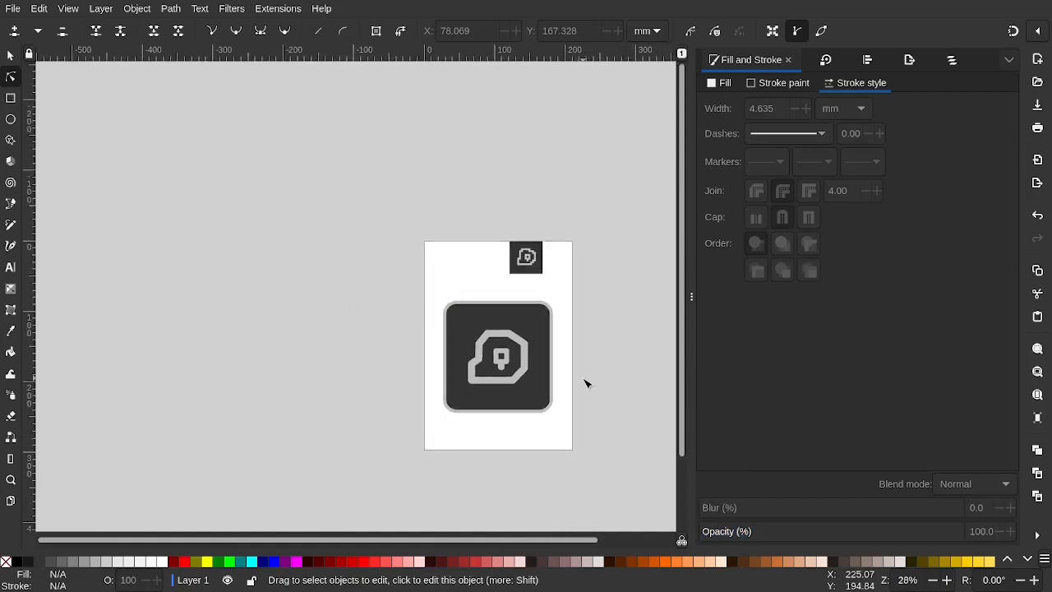
scroll(585, 383, right, 3)
scroll(411, 375, up, 6)
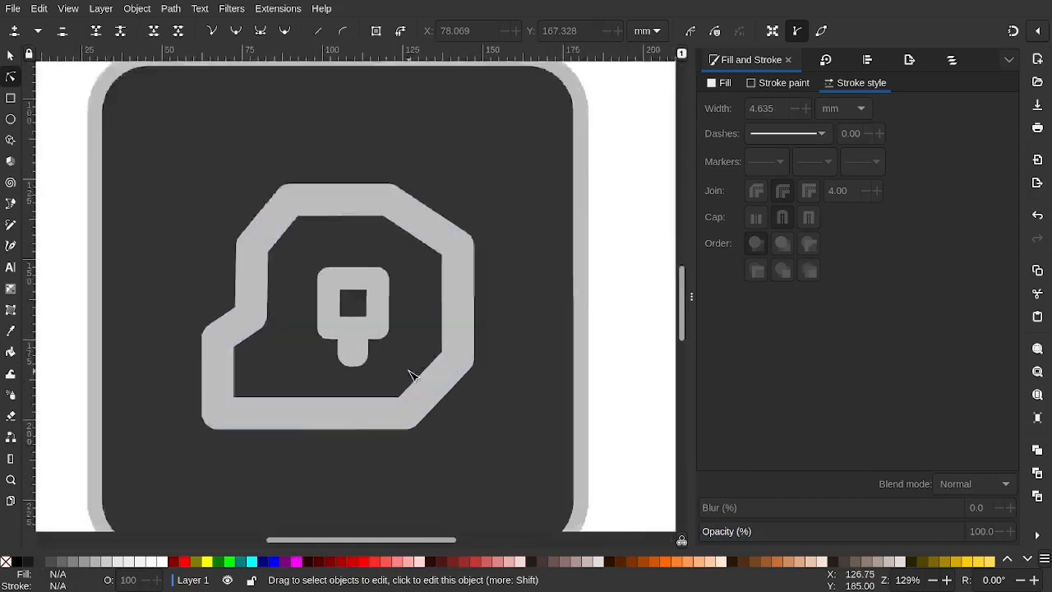
Trim the stem a little more, then undo and redo to compare the adjustment
click(317, 342)
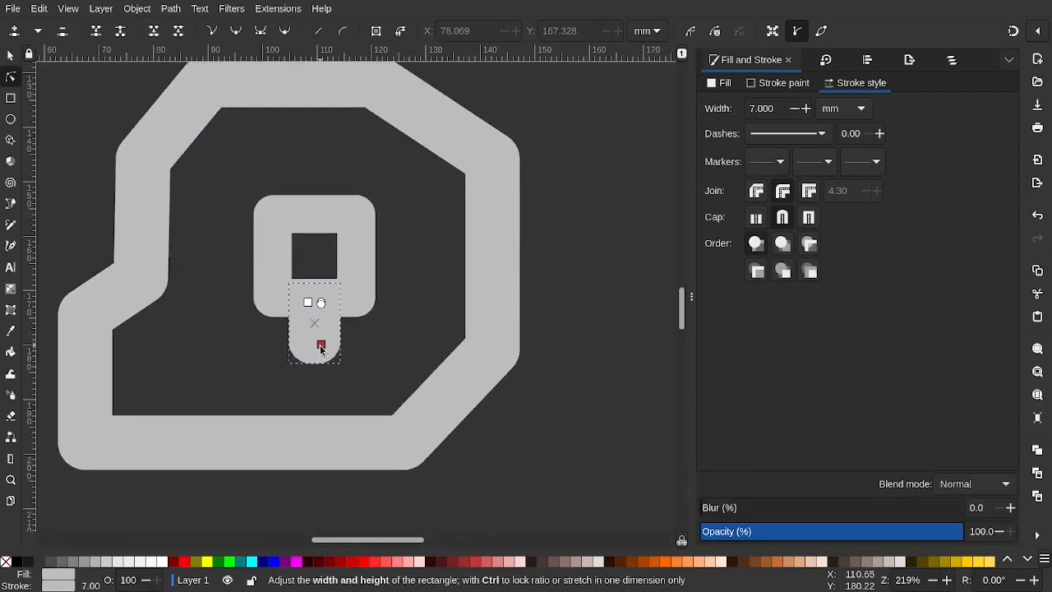
drag(321, 350, 322, 347)
click(529, 442)
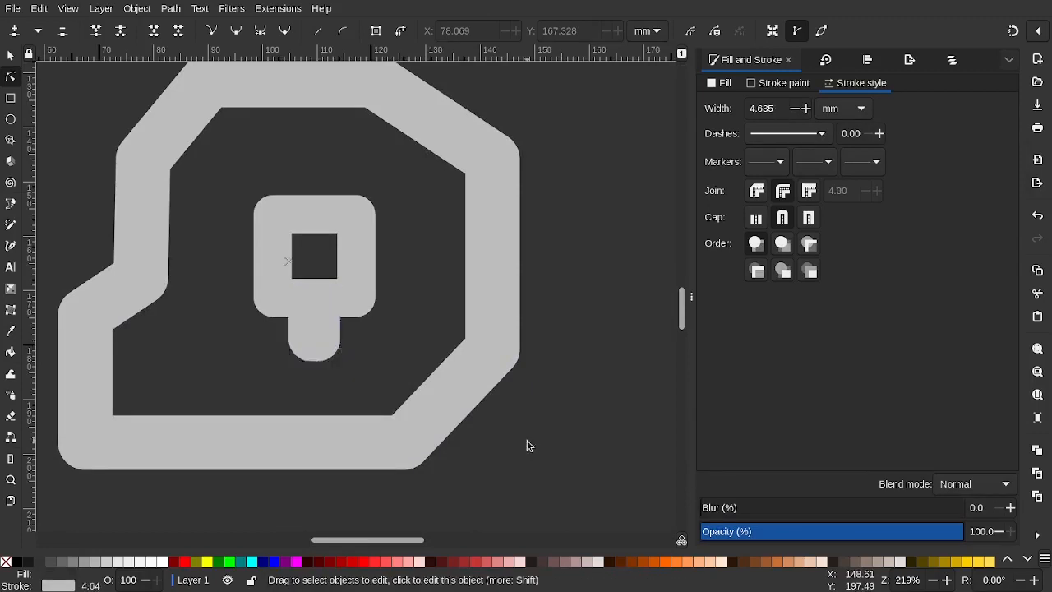
scroll(531, 441, down, 5)
key(Escape)
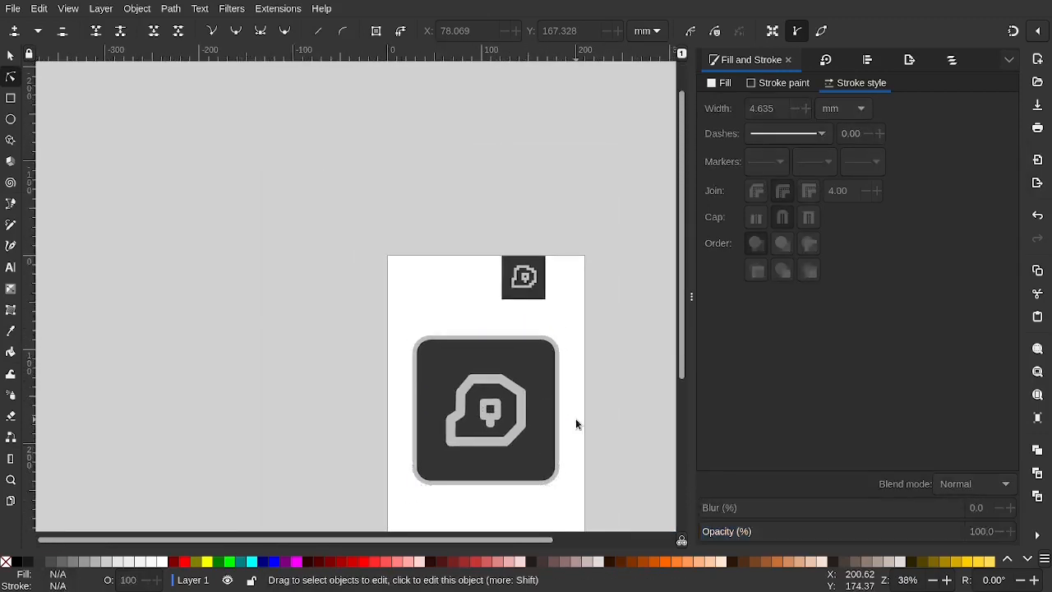
key(ctrl+z)
key(ctrl+shift+z)
Select the dark background square and the gray blob outline to check their placement
scroll(510, 392, down, 1)
scroll(510, 391, right, 1)
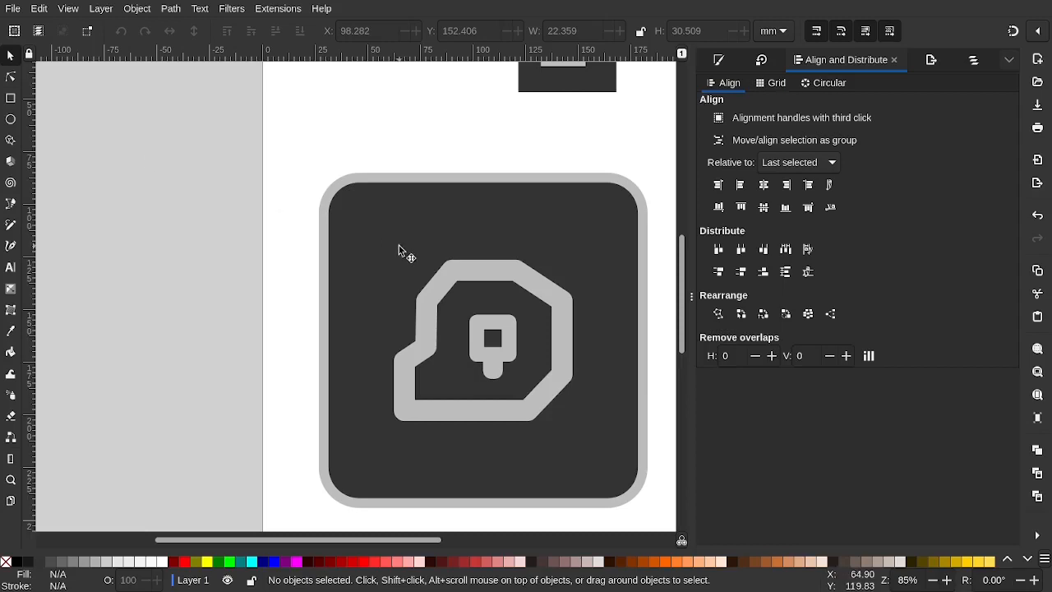
click(400, 235)
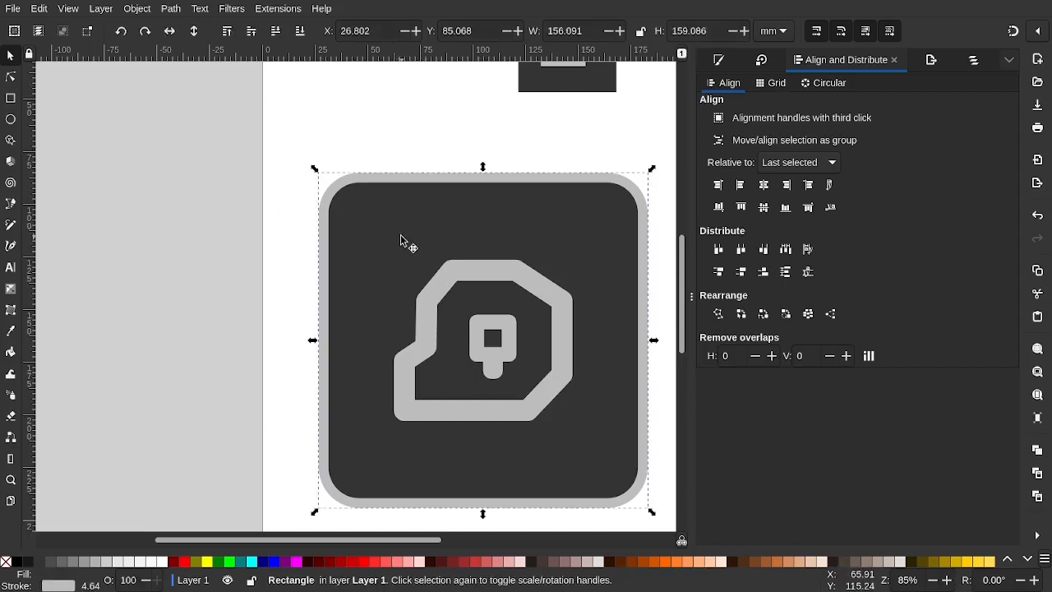
click(449, 272)
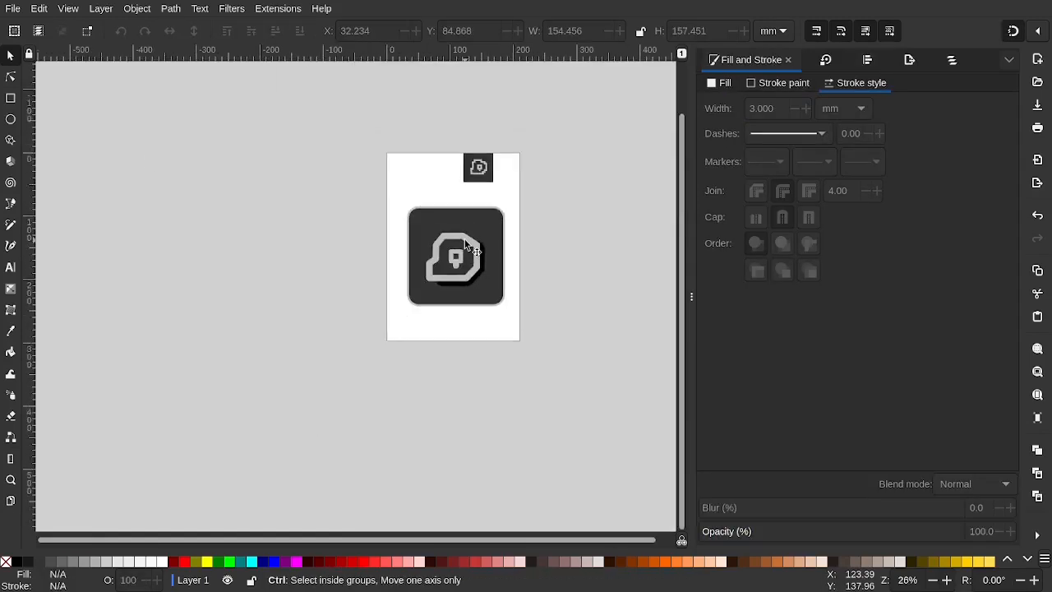
scroll(465, 241, up, 3)
scroll(466, 242, down, 3)
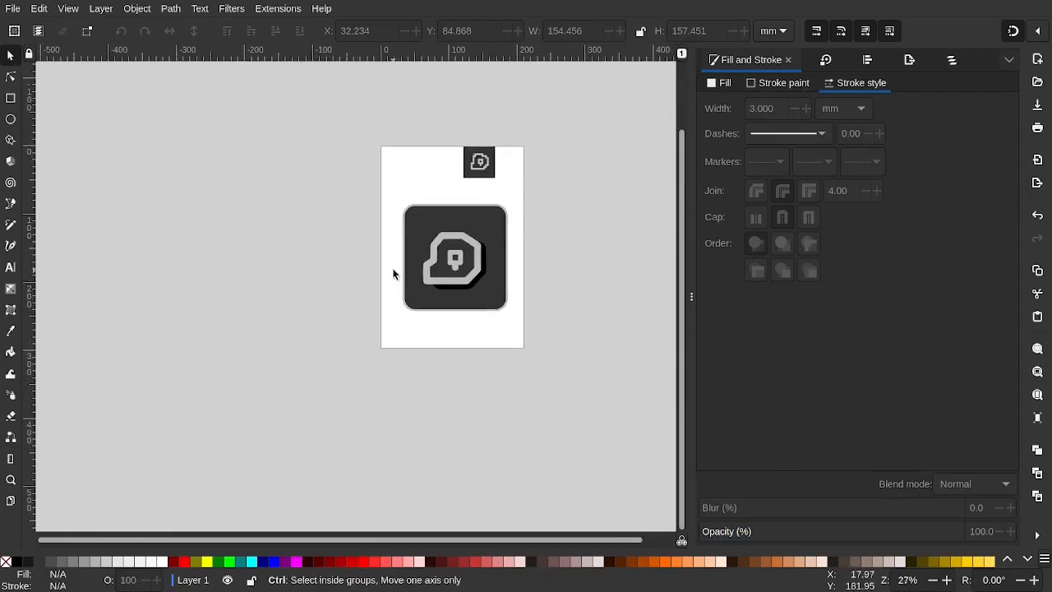
scroll(392, 274, down, 1)
scroll(392, 274, up, 3)
scroll(393, 275, up, 1)
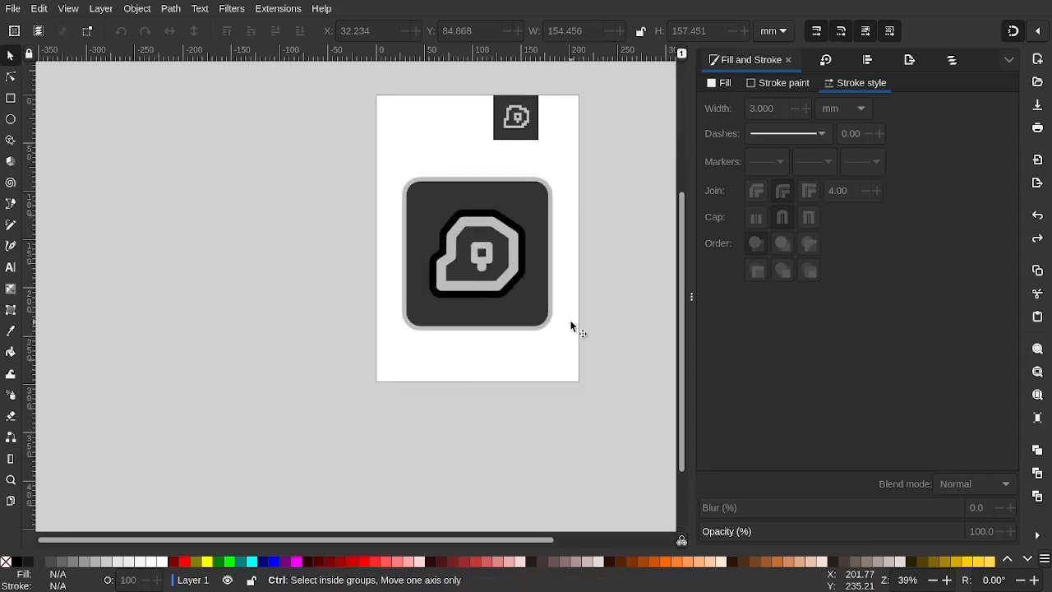
Step through undo and redo to remove the offset duplicate covering the logo
key(ctrl+z)
key(ctrl+z)
key(ctrl+z)
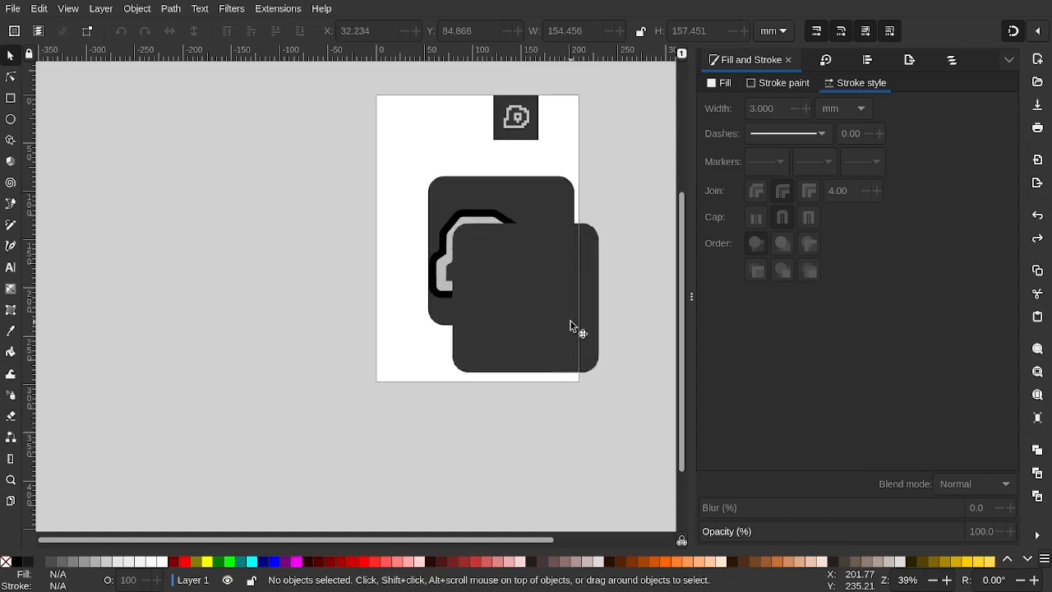
key(ctrl+shift+z)
key(ctrl+shift+z)
key(ctrl+shift+z)
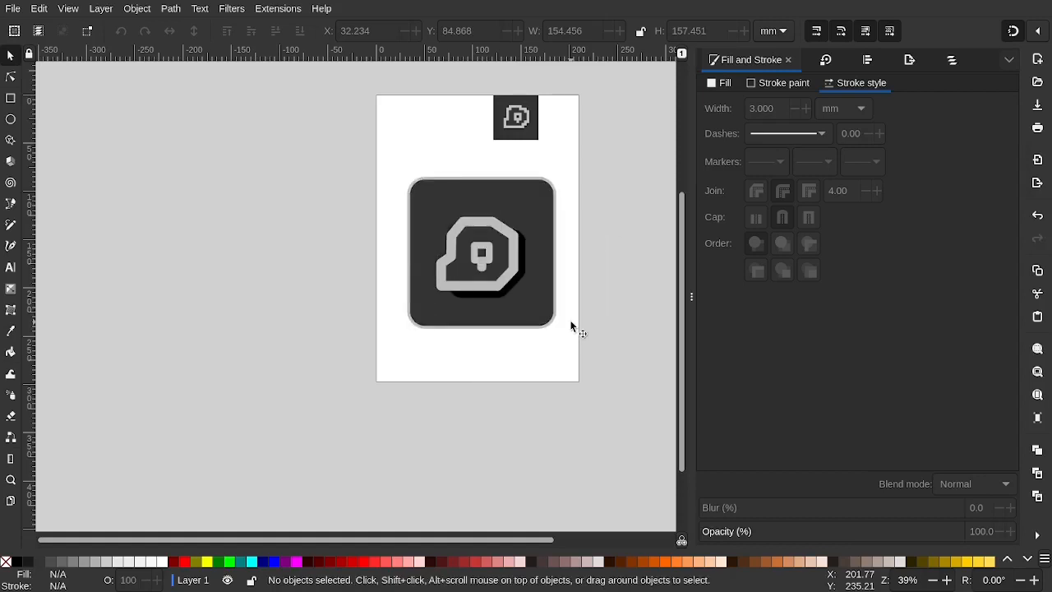
scroll(534, 257, up, 2)
scroll(531, 253, down, 2)
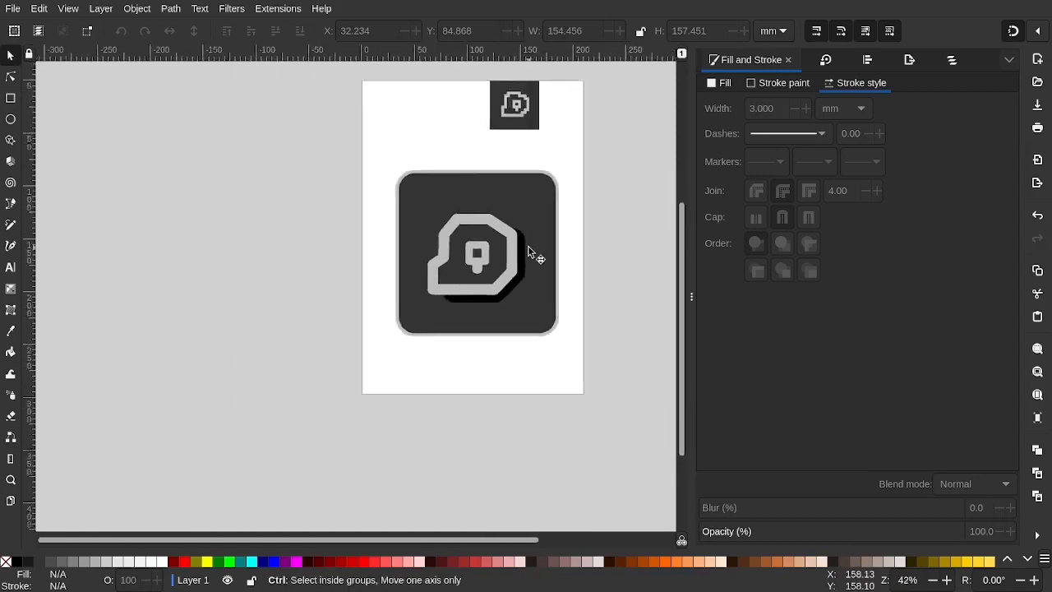
scroll(529, 250, down, 3)
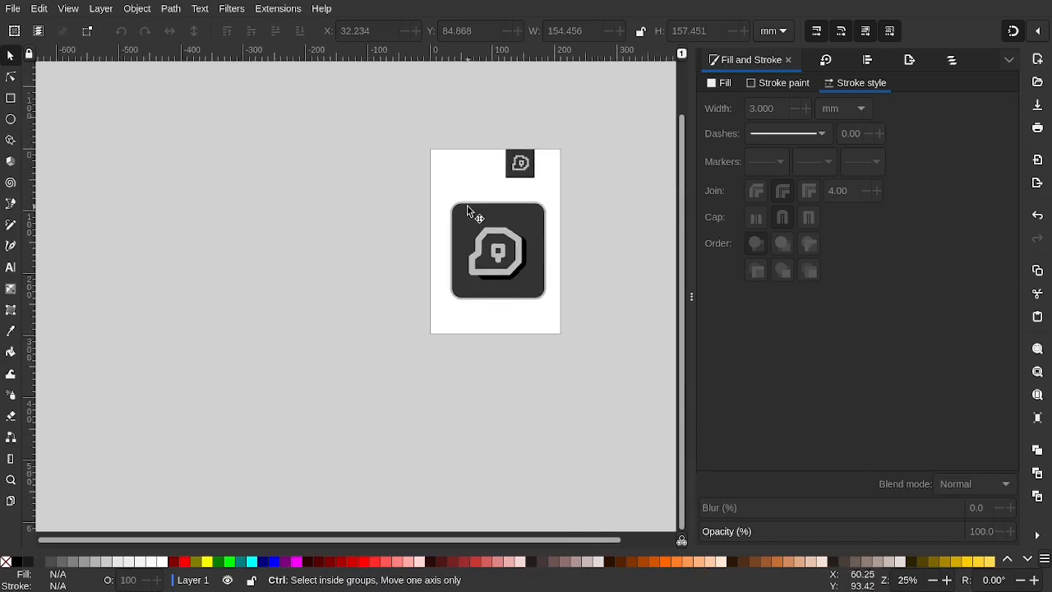
scroll(467, 205, up, 4)
scroll(467, 204, down, 3)
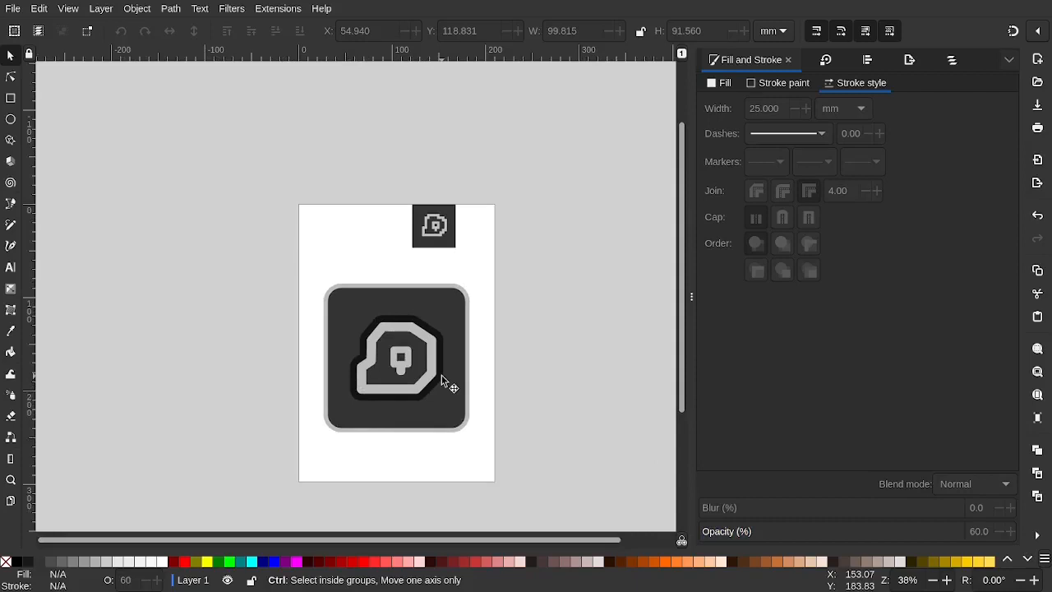
scroll(441, 381, up, 3)
click(421, 276)
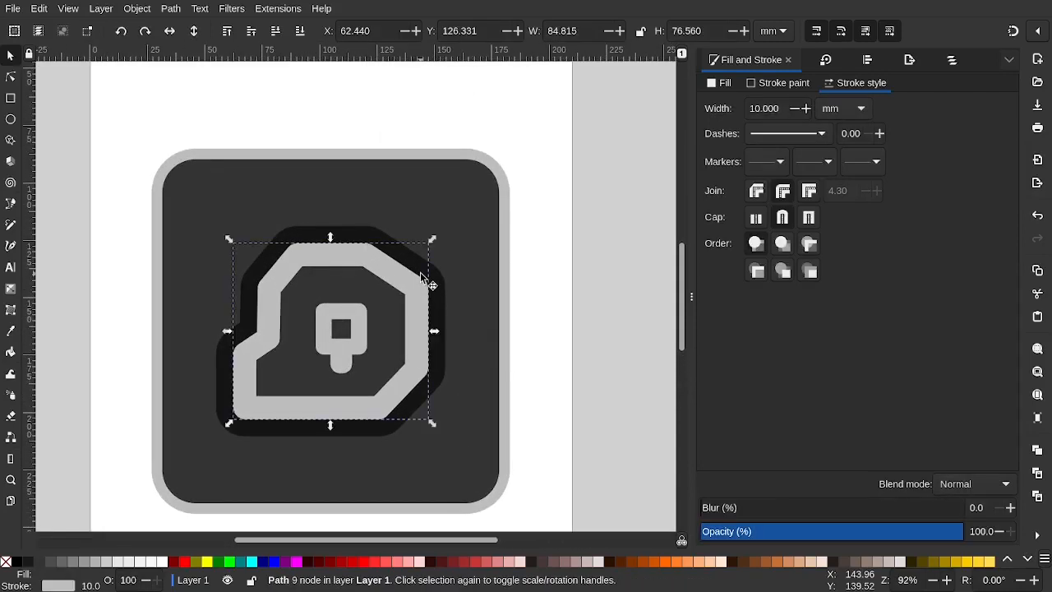
click(431, 275)
click(447, 277)
click(554, 300)
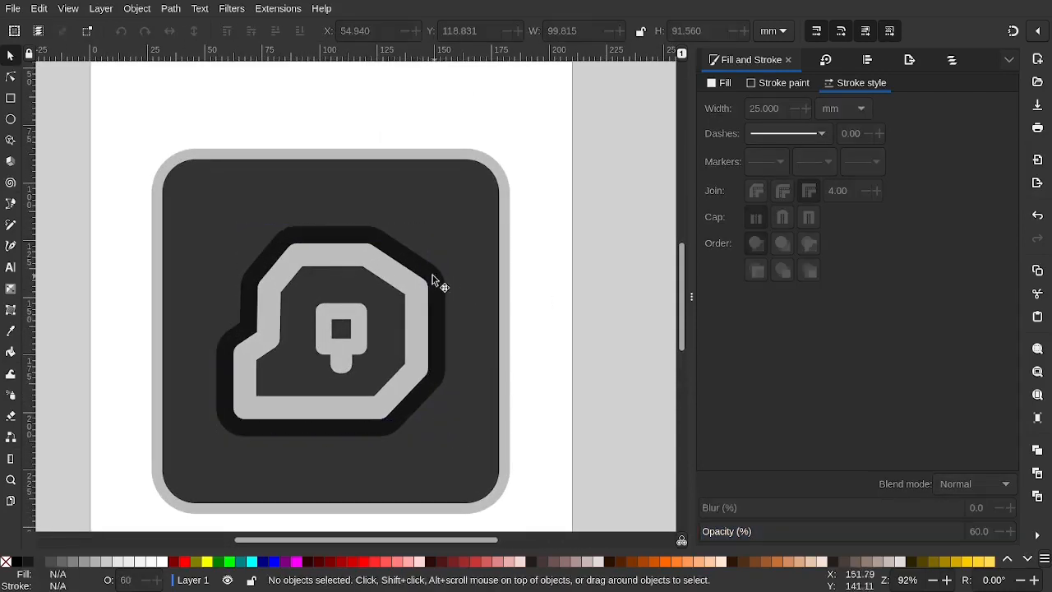
click(401, 275)
click(555, 299)
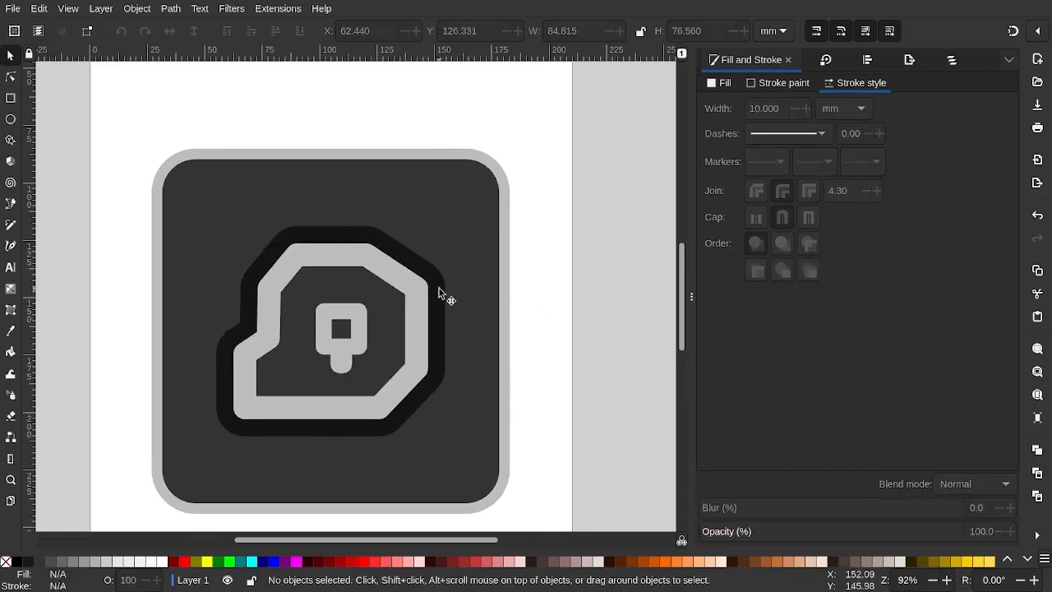
scroll(438, 288, left, 2)
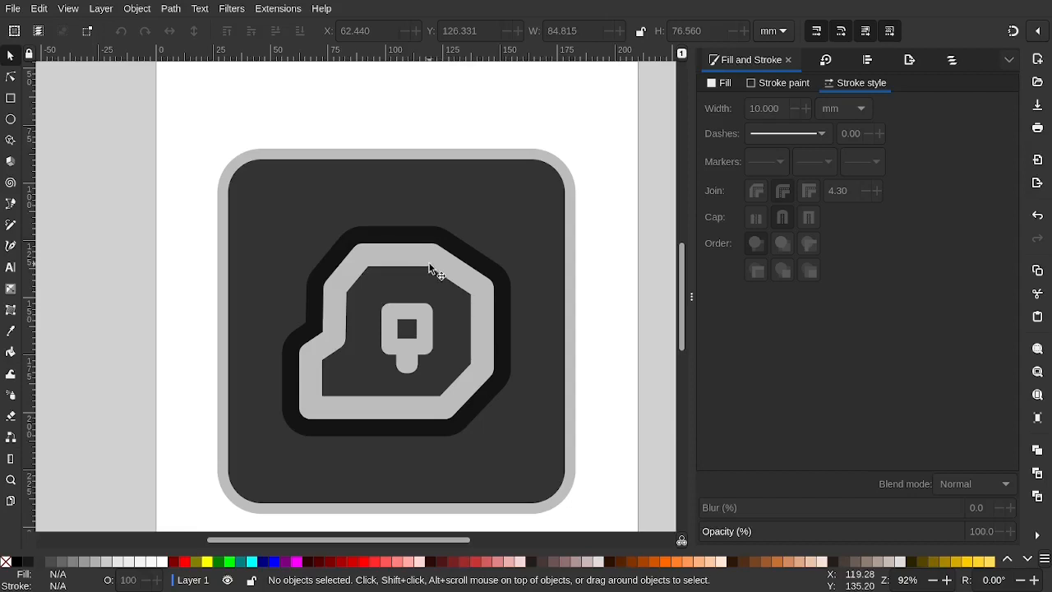
click(429, 267)
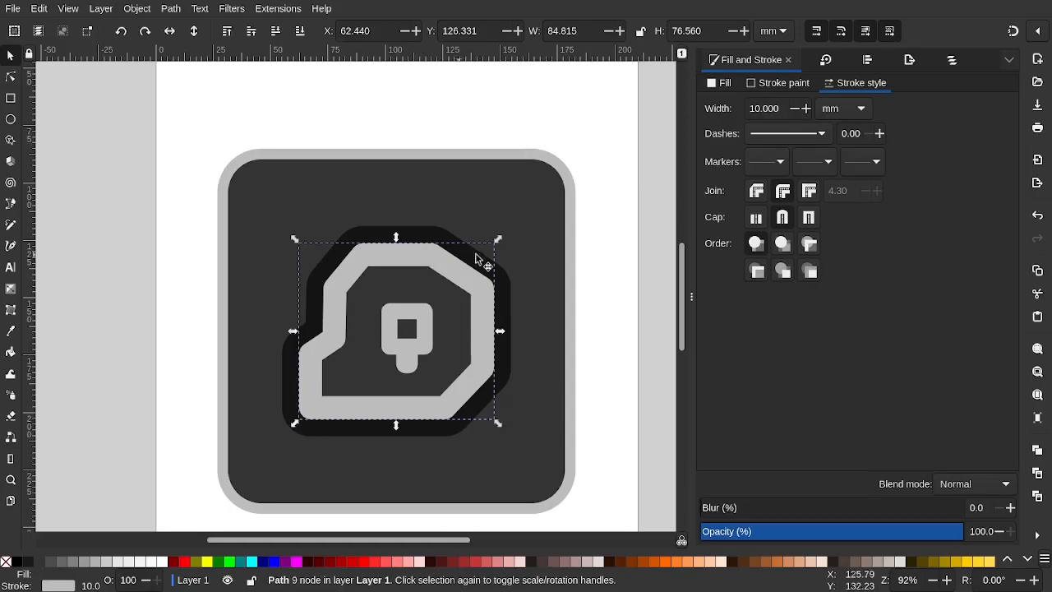
Set the blob's black outline width to 15 mm
click(502, 283)
click(457, 288)
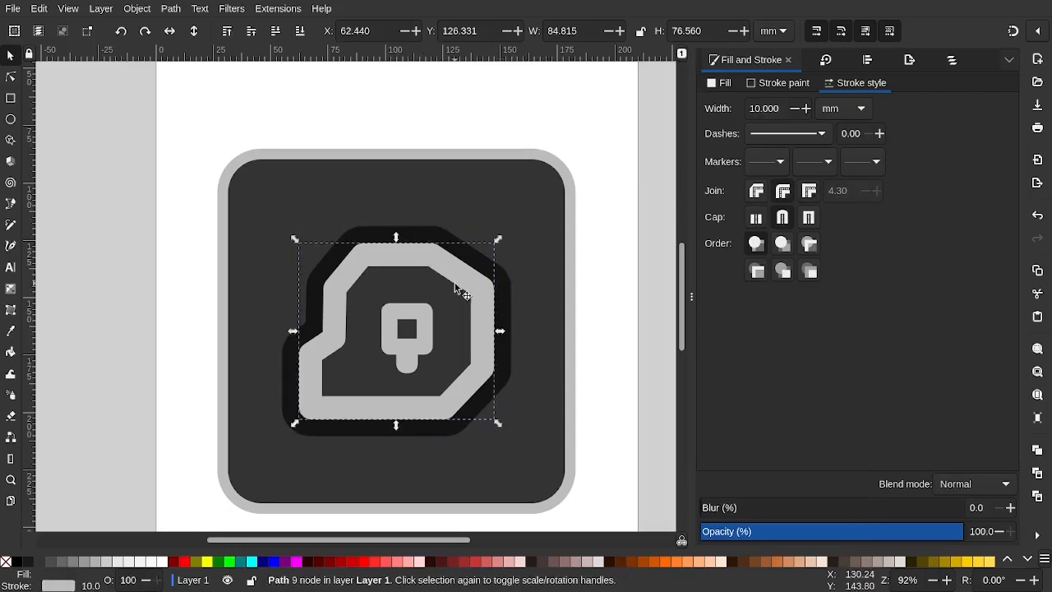
click(505, 283)
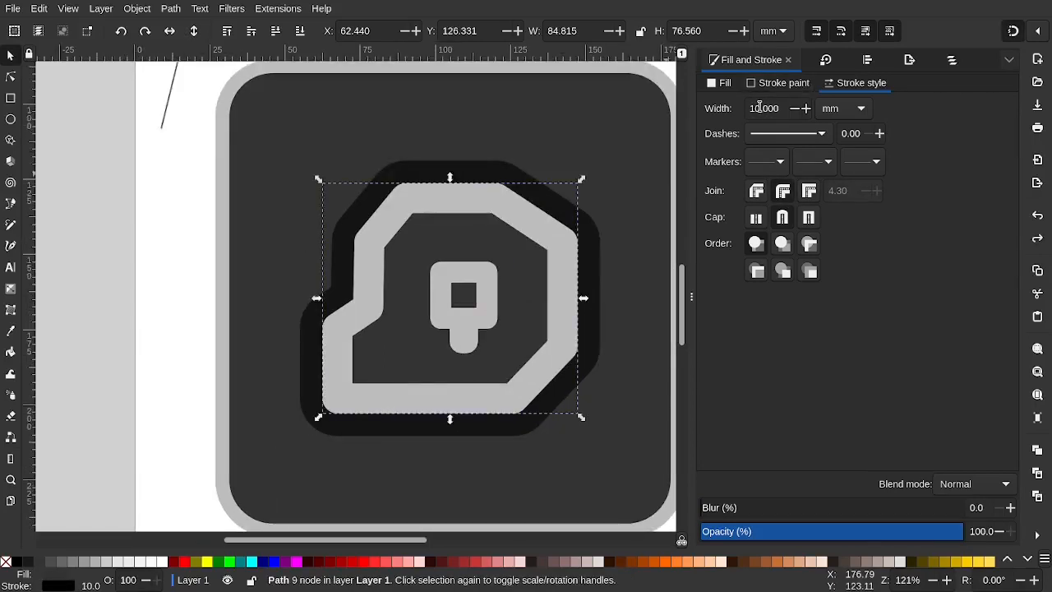
key(Return)
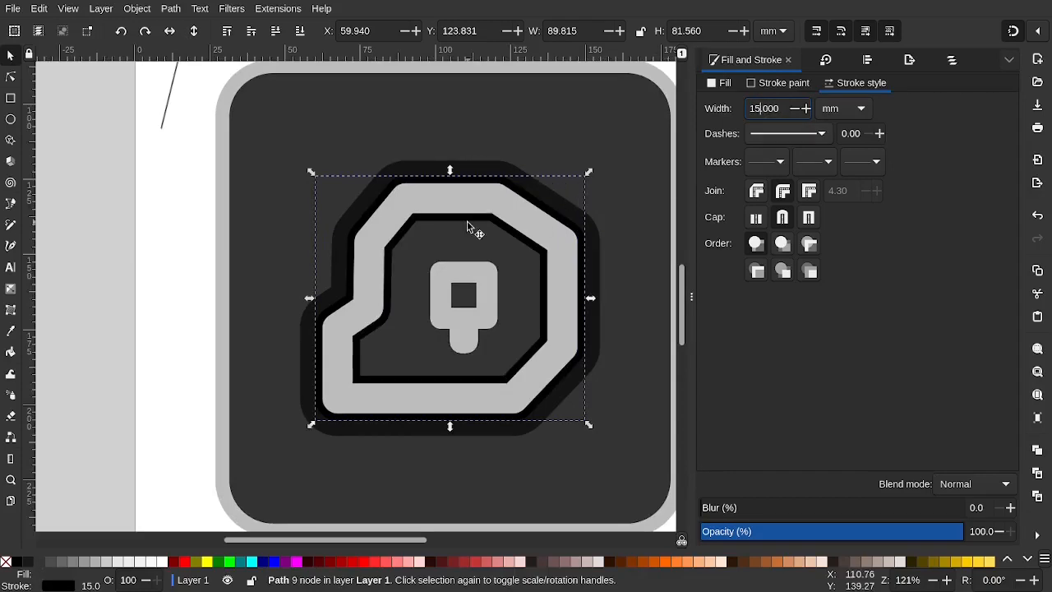
scroll(469, 226, up, 4)
scroll(468, 226, down, 5)
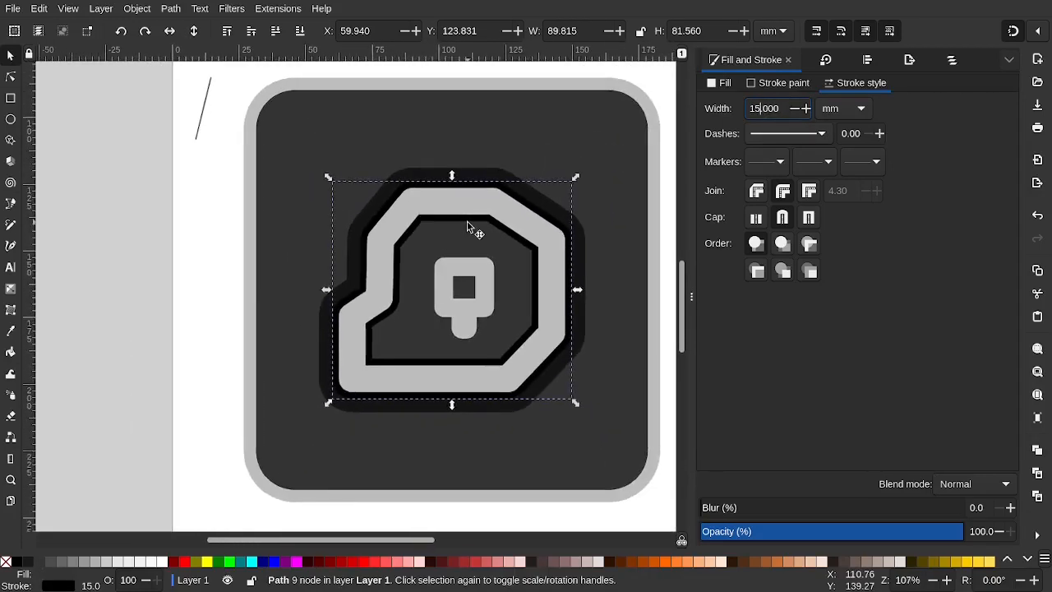
scroll(467, 218, up, 2)
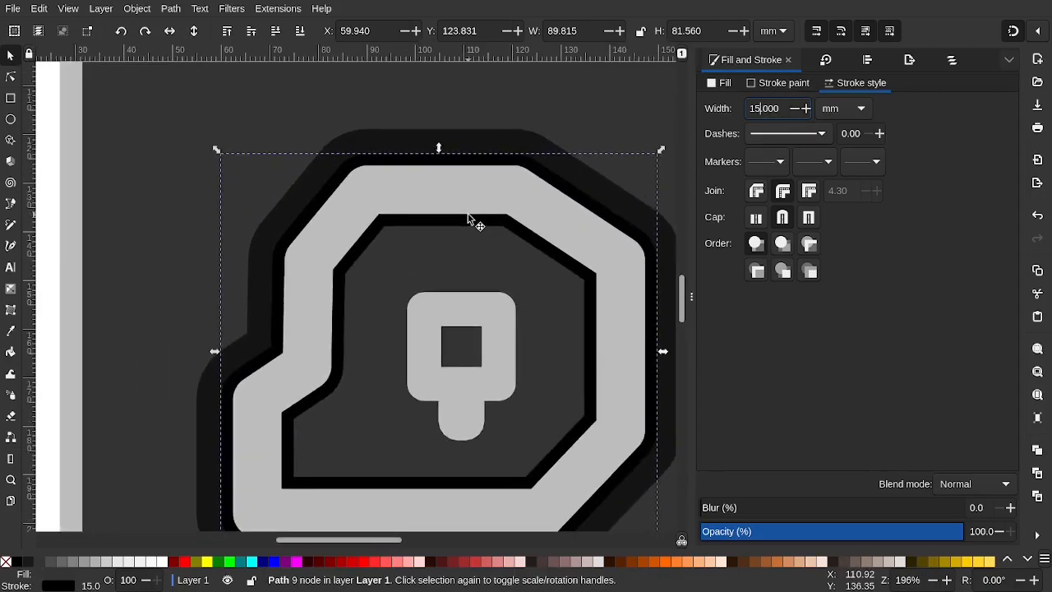
Delete the dark halo group behind the blob and reselect the blob path's outline width
click(406, 140)
key(Delete)
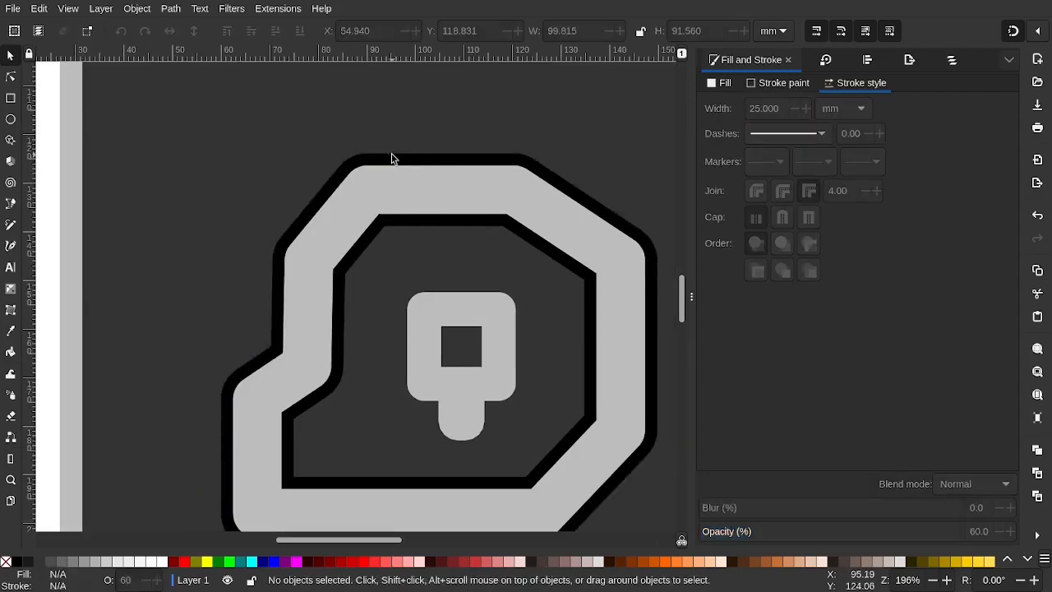
click(403, 181)
scroll(425, 227, down, 2)
scroll(425, 227, down, 1)
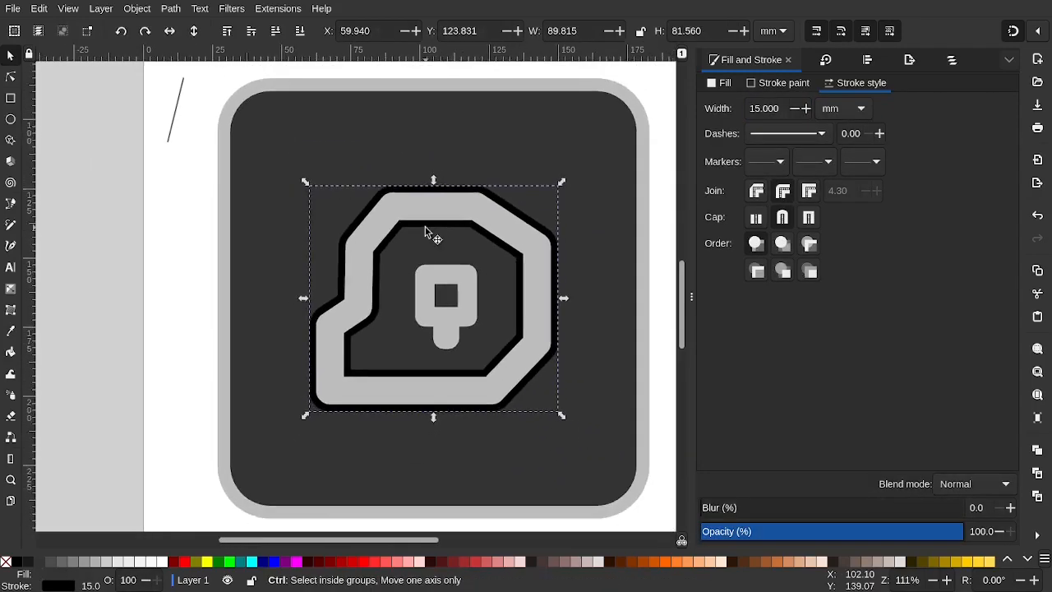
scroll(425, 227, up, 3)
scroll(425, 227, down, 2)
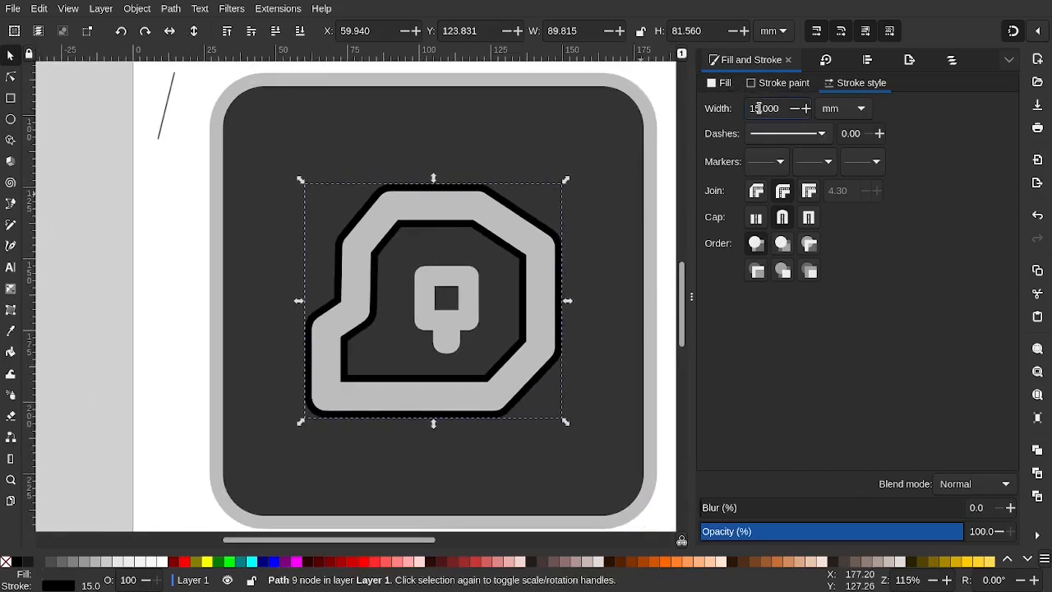
click(761, 108)
click(472, 285)
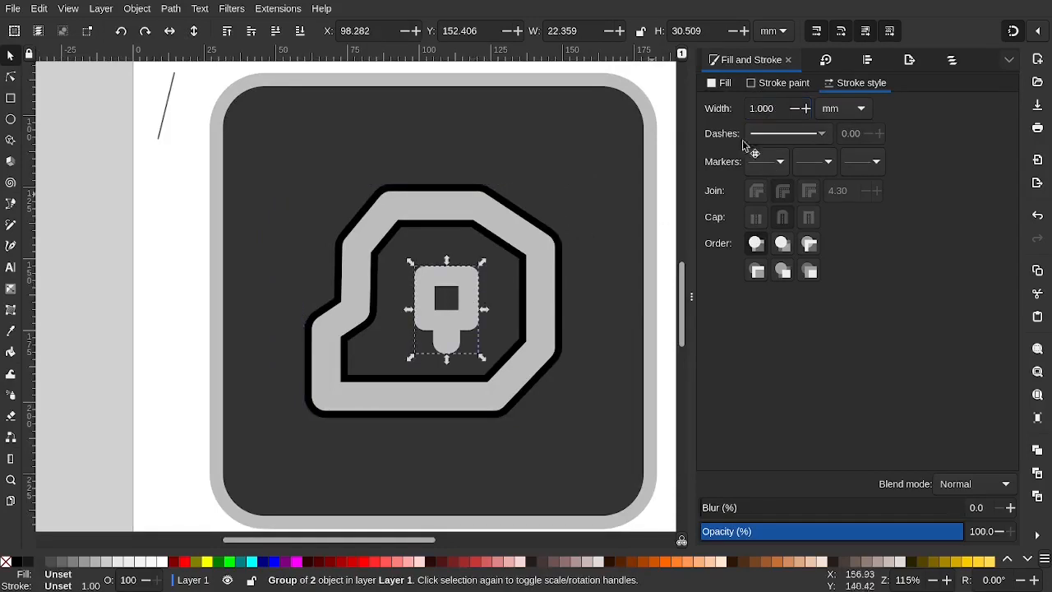
click(787, 81)
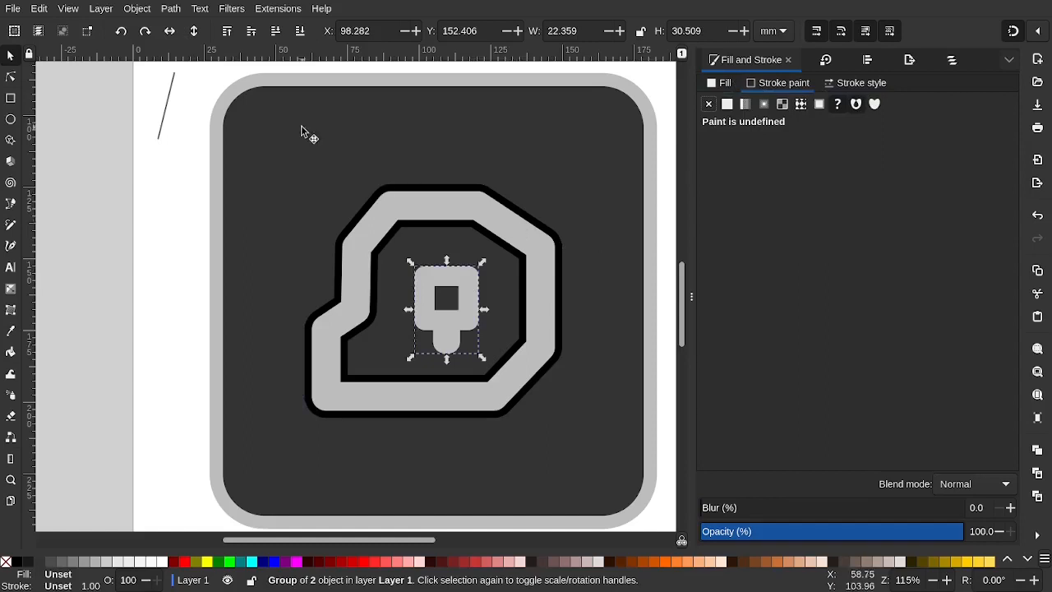
key(ctrl+shift+g)
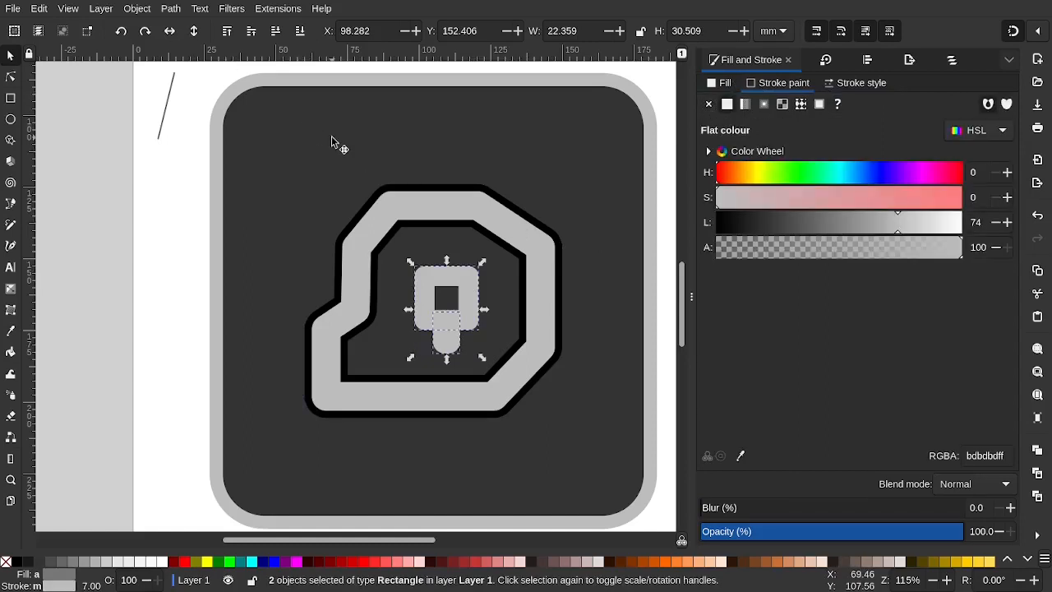
click(459, 286)
click(520, 301)
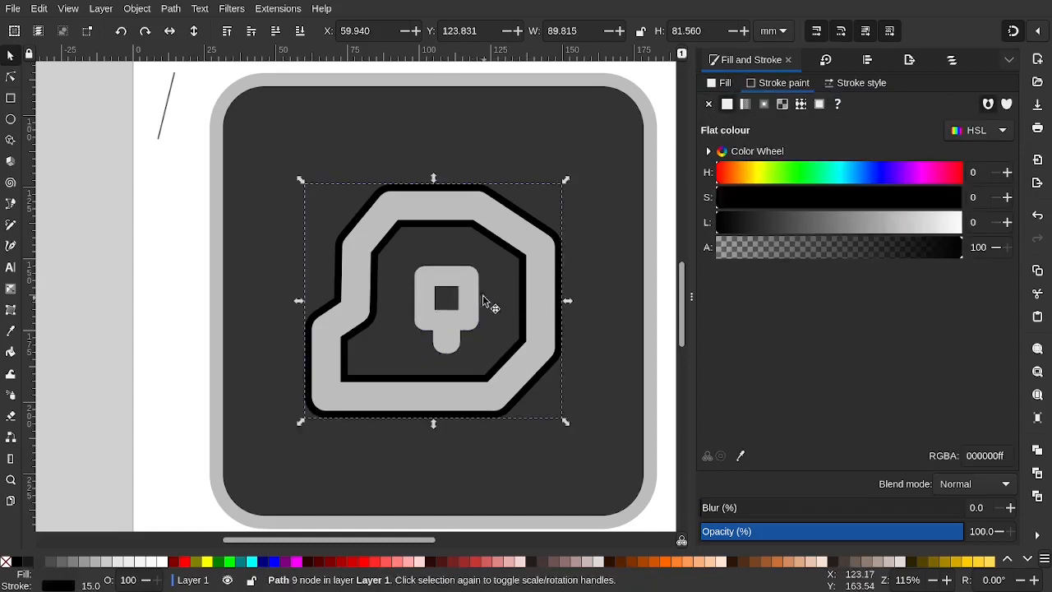
click(471, 290)
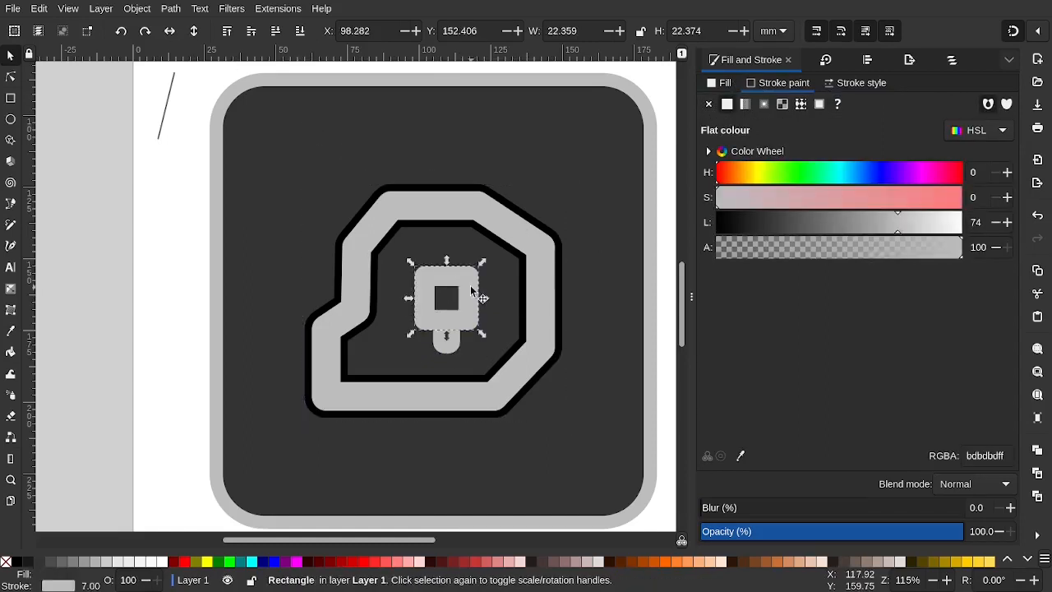
click(713, 85)
click(773, 85)
click(726, 86)
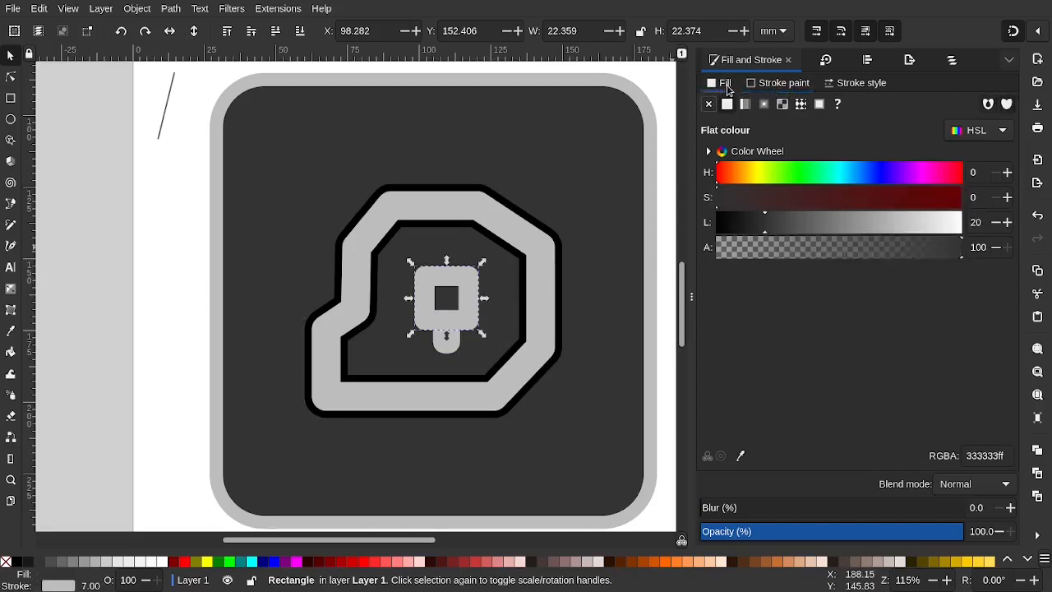
click(769, 85)
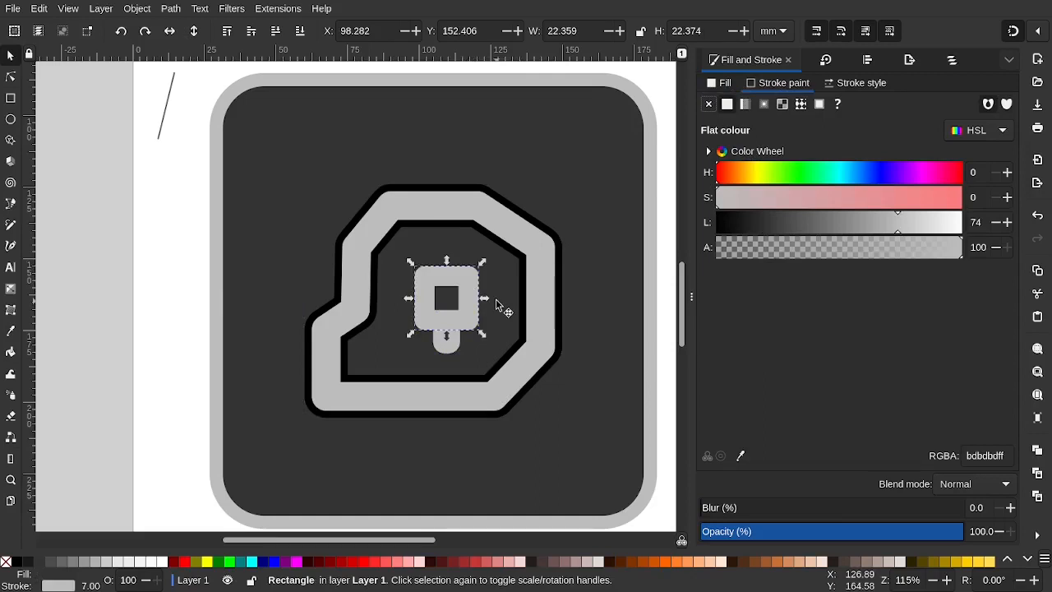
click(510, 157)
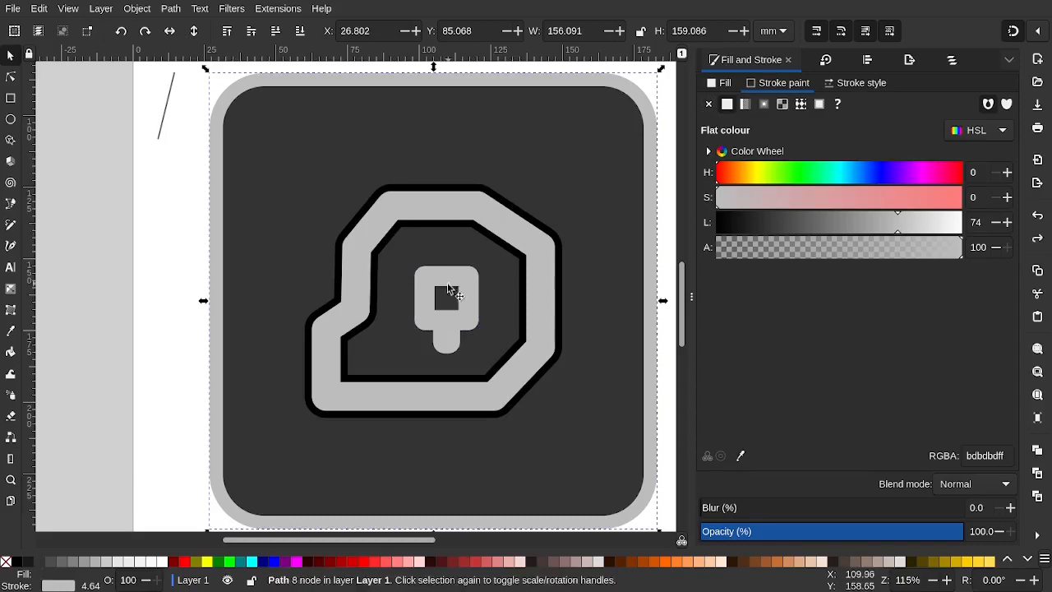
click(453, 284)
click(417, 228)
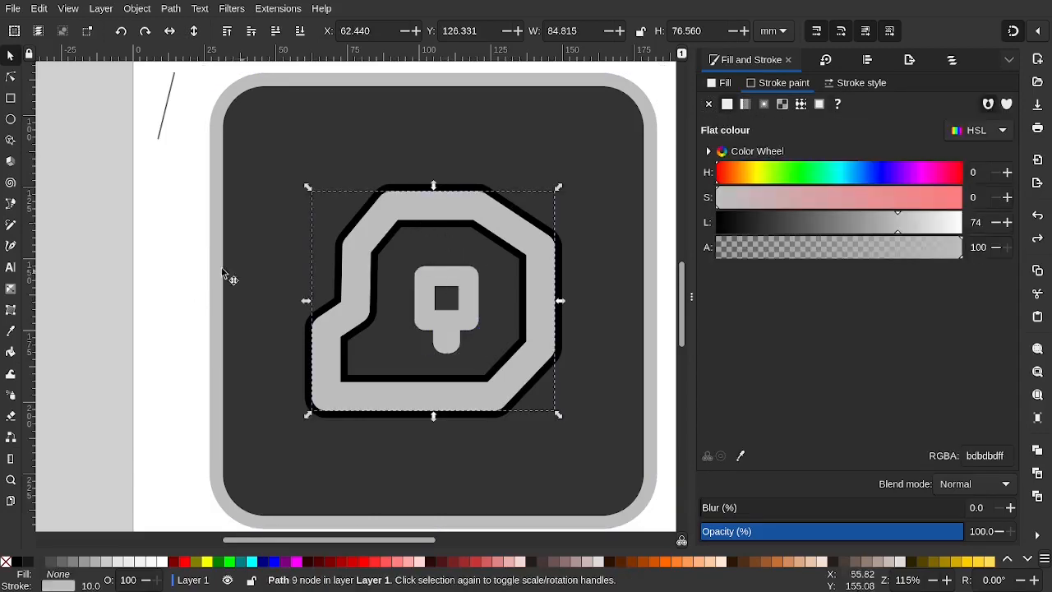
click(162, 250)
ctrl+scroll(210, 263, down, 3)
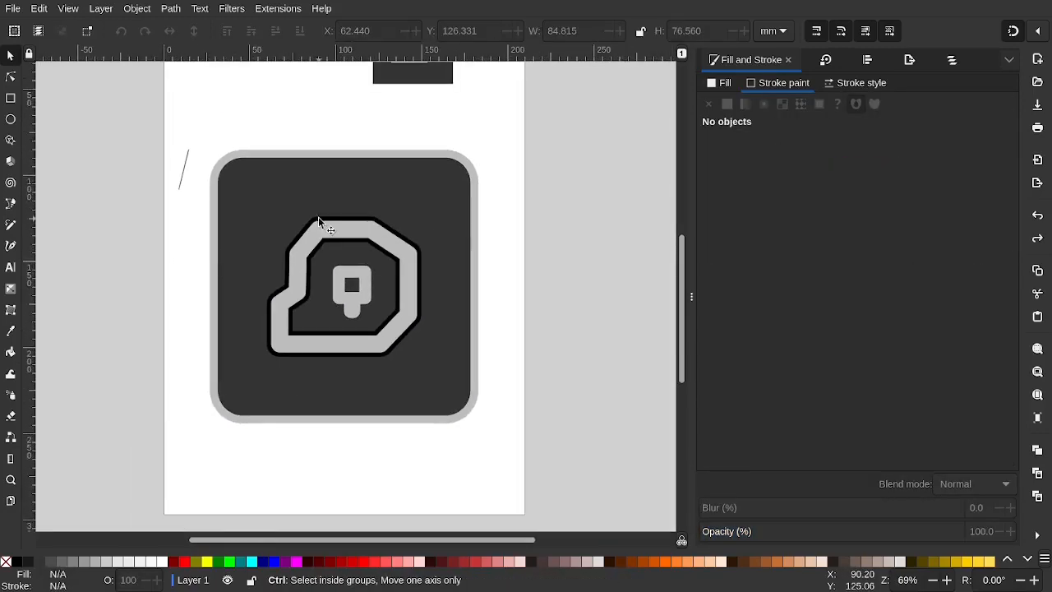
Lower the black-outlined blob path's opacity to 63.7%, then undo the last outline change
ctrl+scroll(318, 222, up, 6)
click(377, 220)
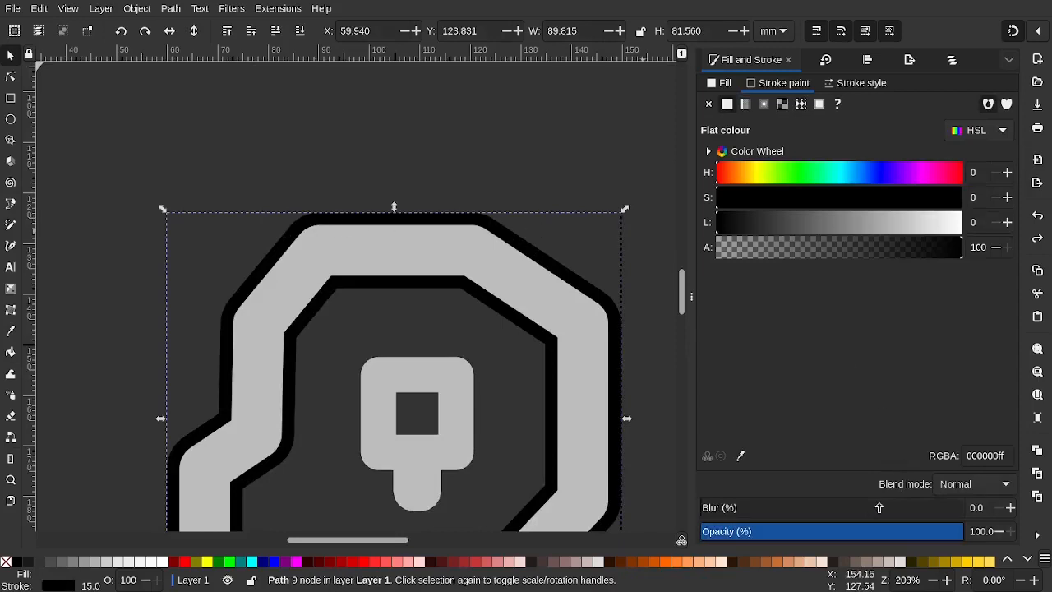
click(869, 533)
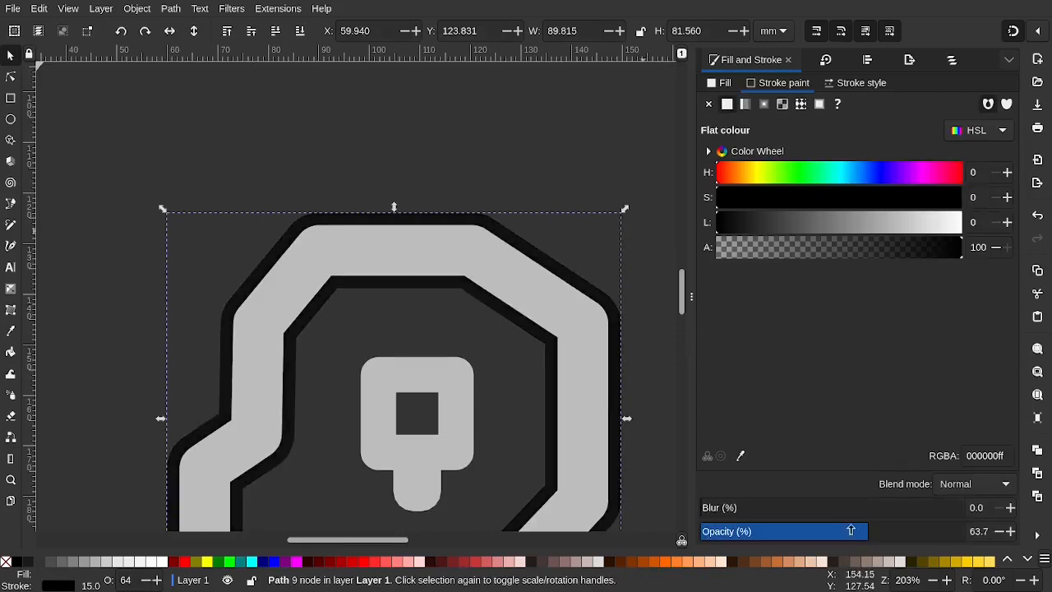
ctrl+scroll(466, 282, down, 5)
click(189, 284)
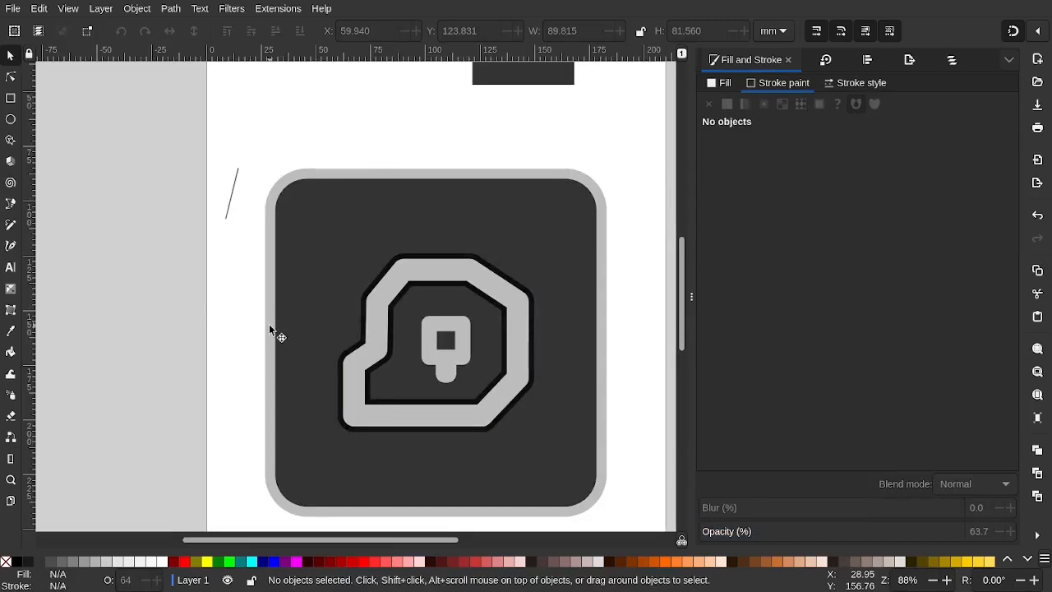
key(ctrl+z)
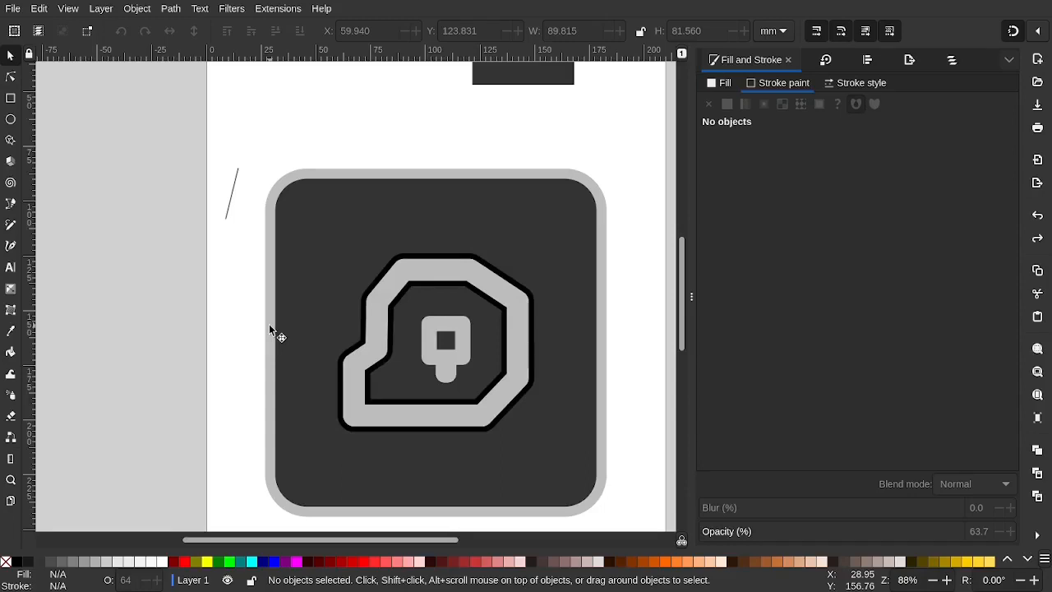
Select the stem shape group and try a 1.5 mm stroke width, then undo it
ctrl+scroll(415, 370, up, 4)
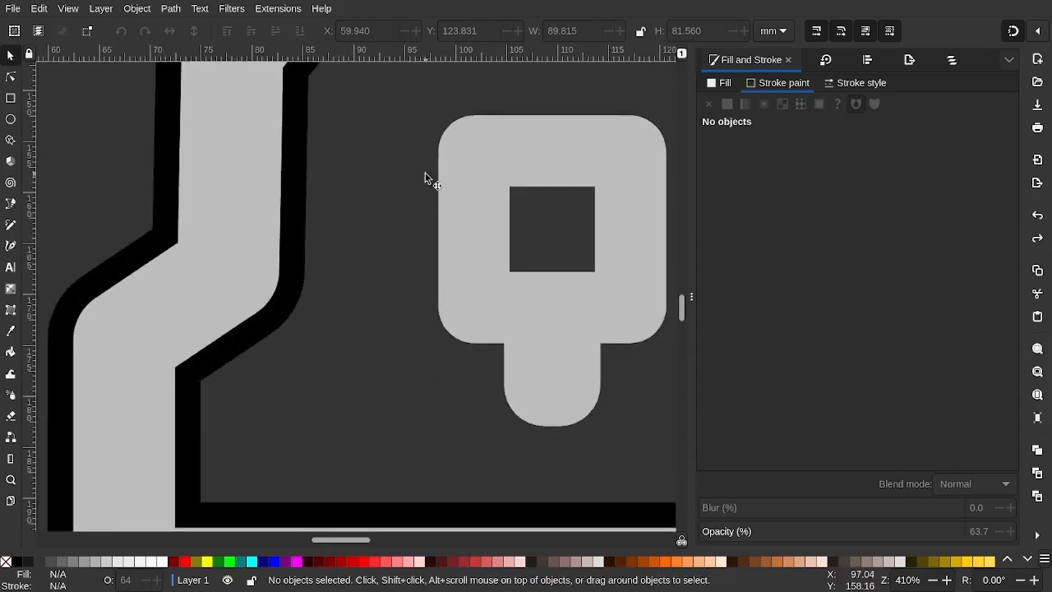
click(466, 231)
scroll(465, 230, right, 5)
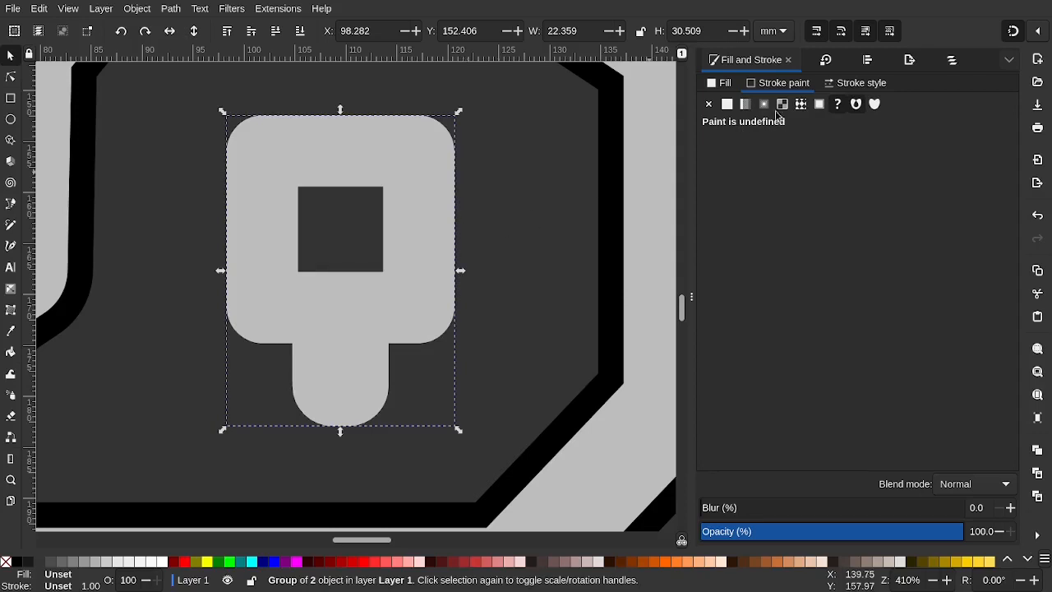
click(848, 85)
click(753, 107)
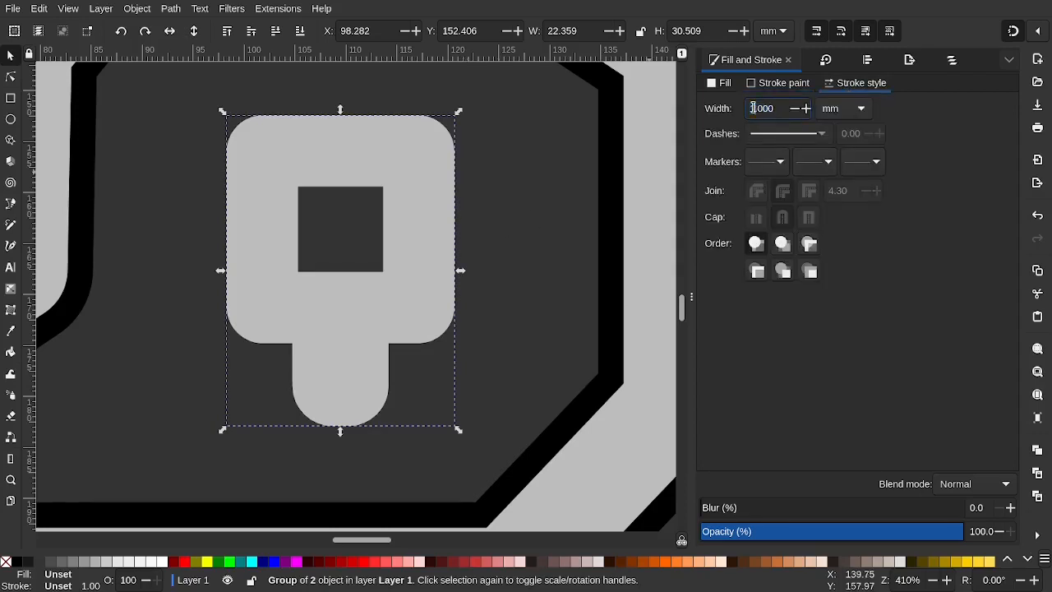
key(BackSpace)
key(Return)
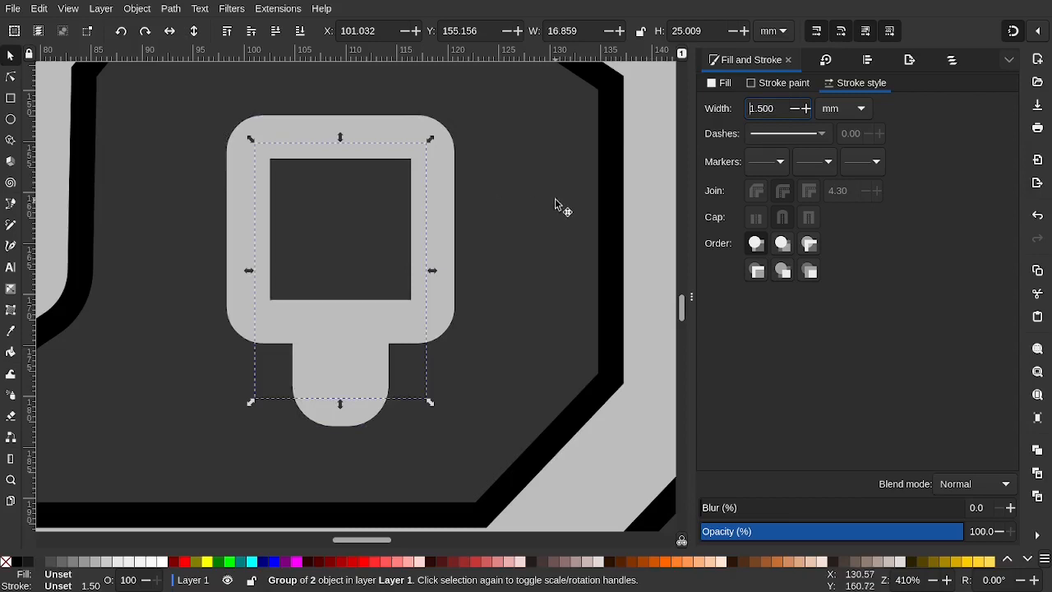
key(ctrl+z)
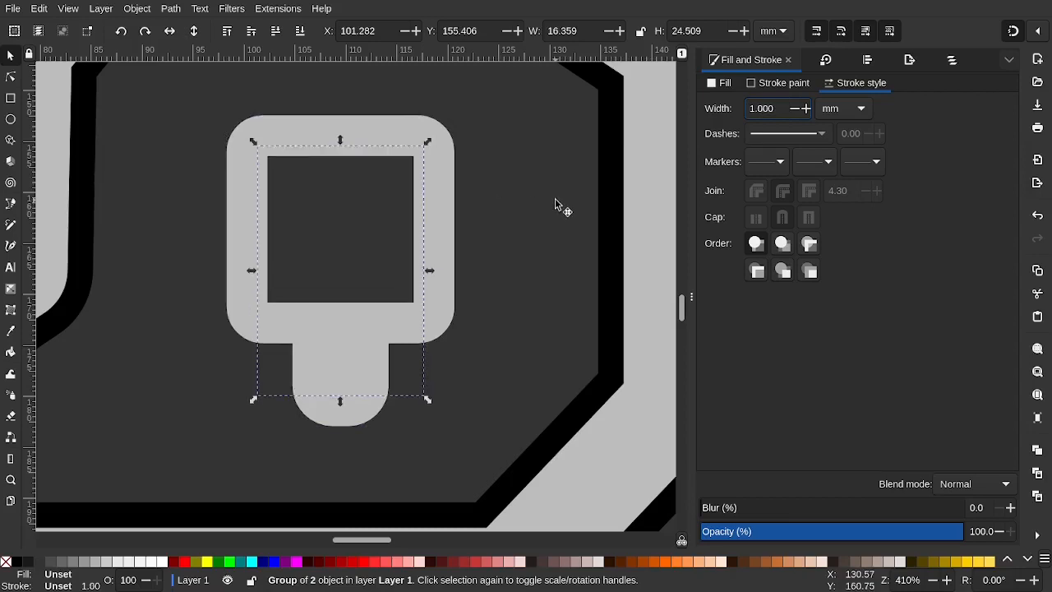
key(ctrl+z)
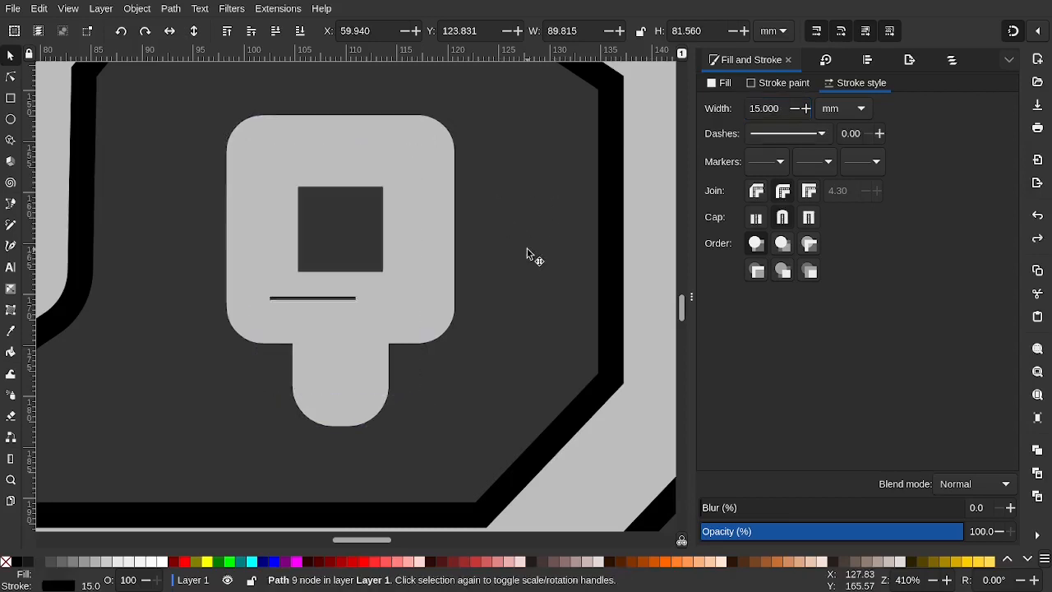
Give the stem shape group a flat black stroke, undoing accidental moves
click(427, 222)
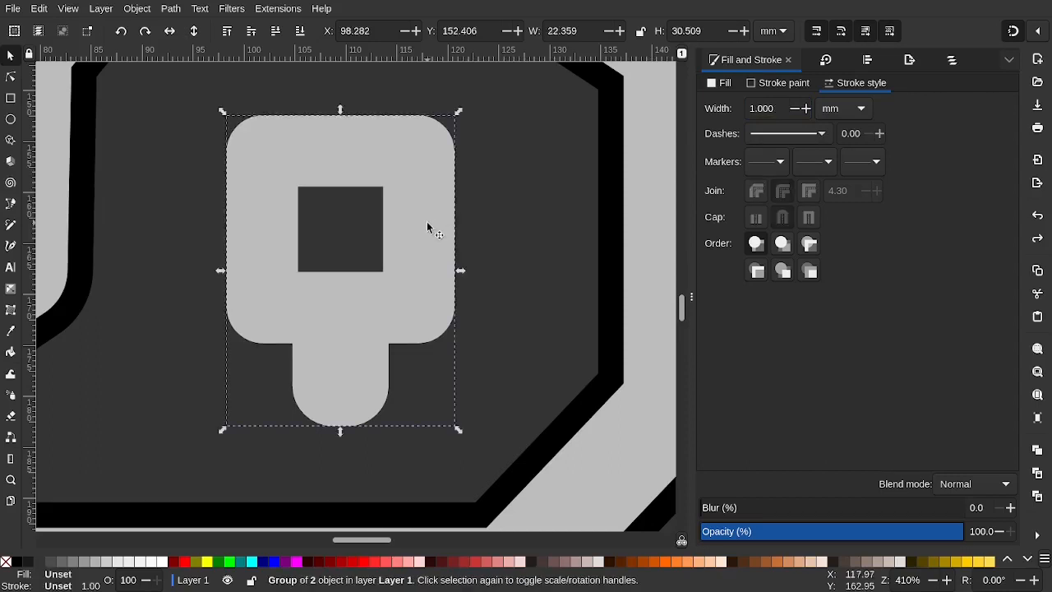
ctrl+scroll(427, 221, down, 3)
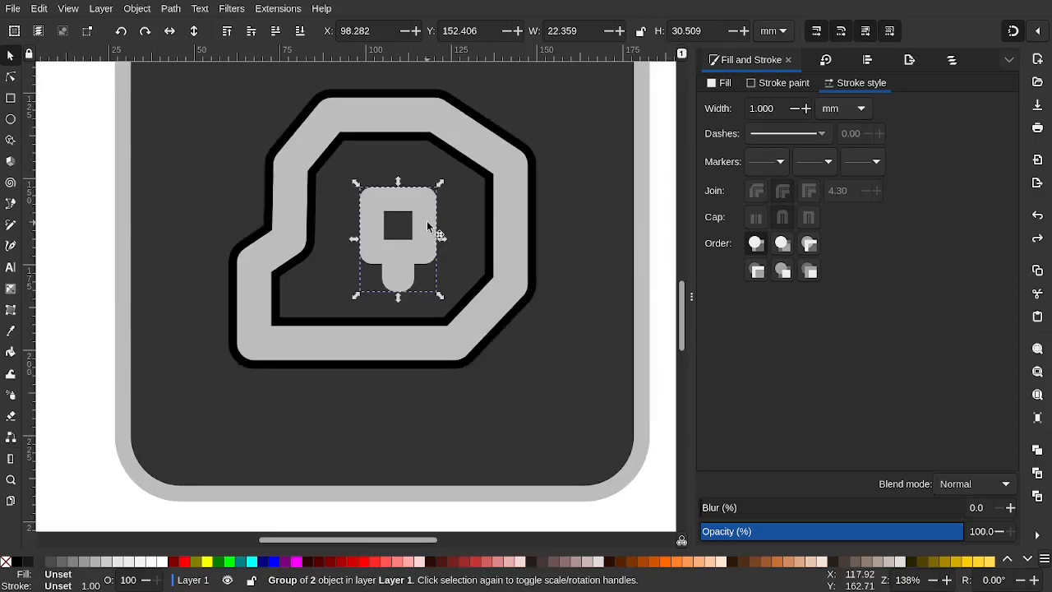
click(430, 225)
drag(434, 226, 446, 234)
key(ctrl+z)
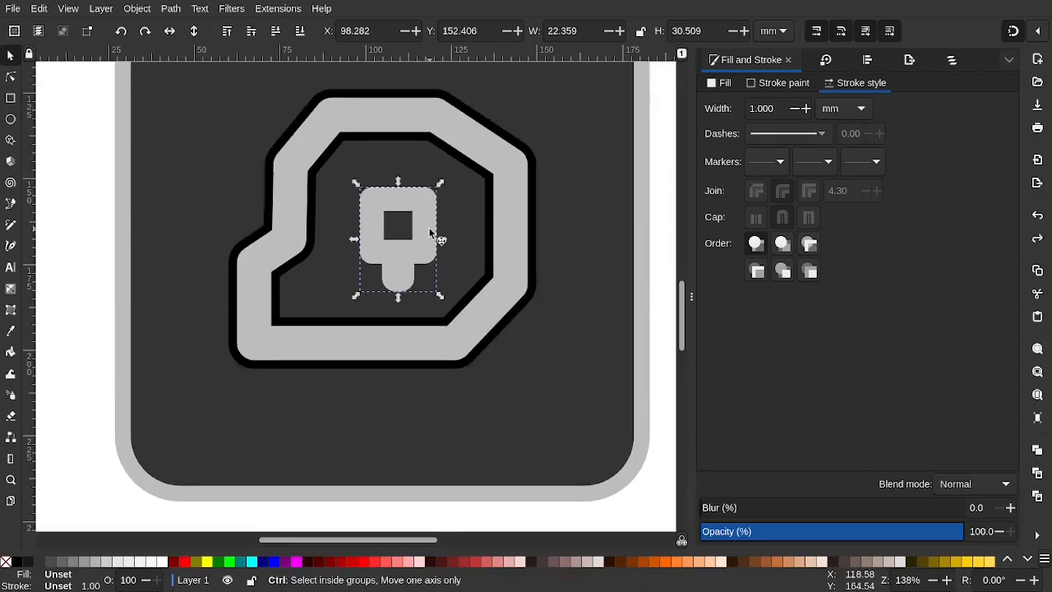
click(770, 87)
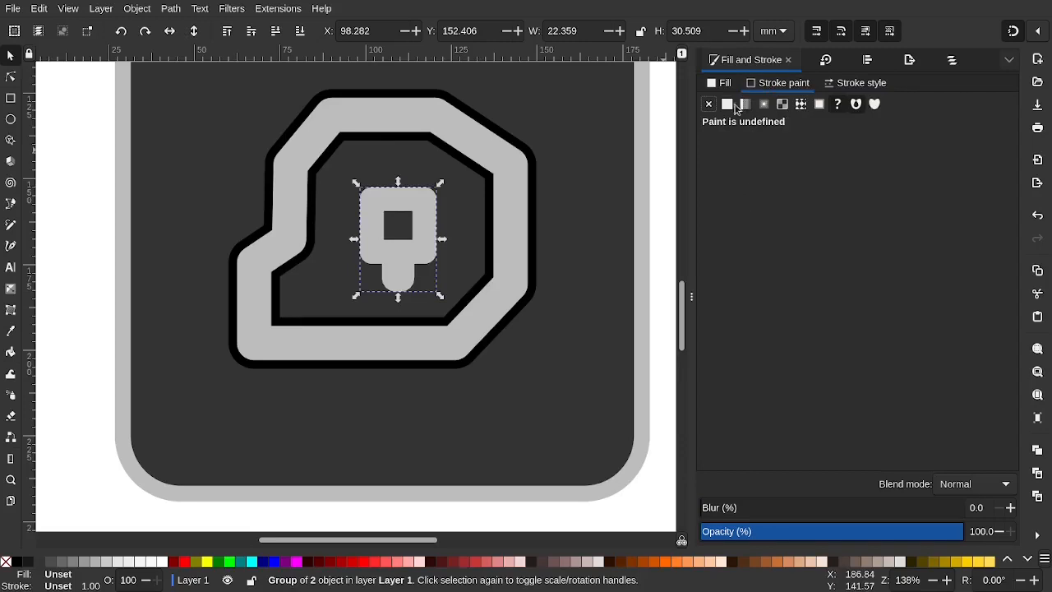
click(728, 104)
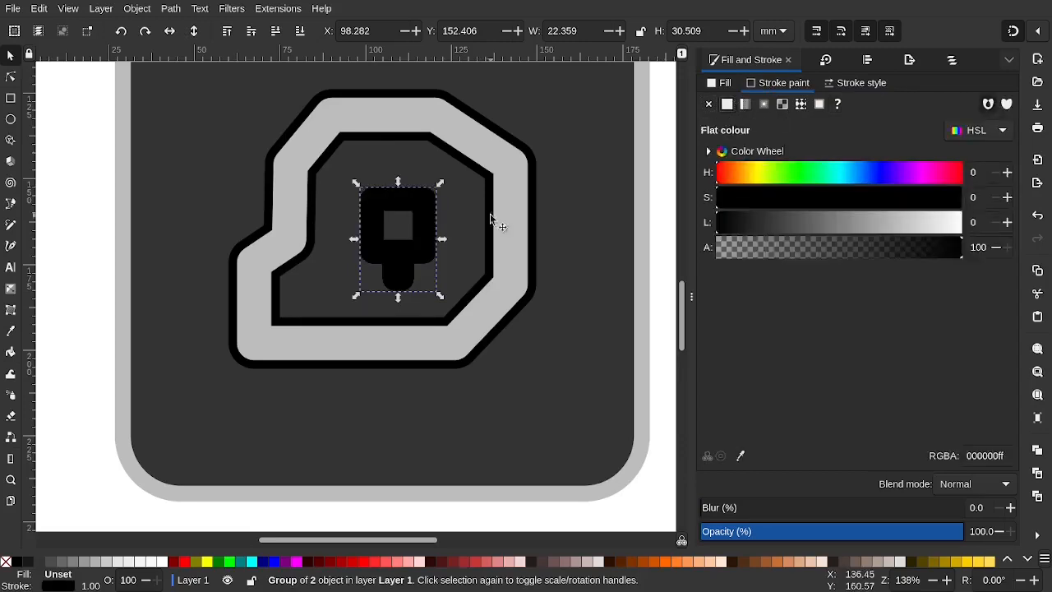
drag(436, 229, 456, 255)
key(ctrl+z)
key(ctrl+z)
Remove the stem group's own fill paint, setting Fill to No paint
click(725, 84)
click(712, 104)
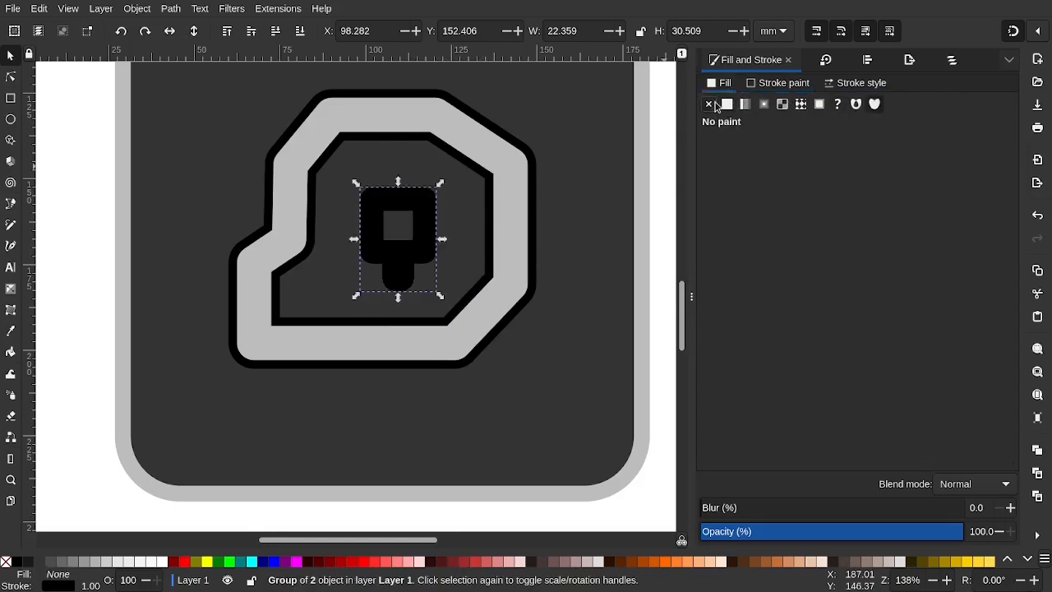
click(777, 83)
drag(415, 215, 437, 223)
key(Escape)
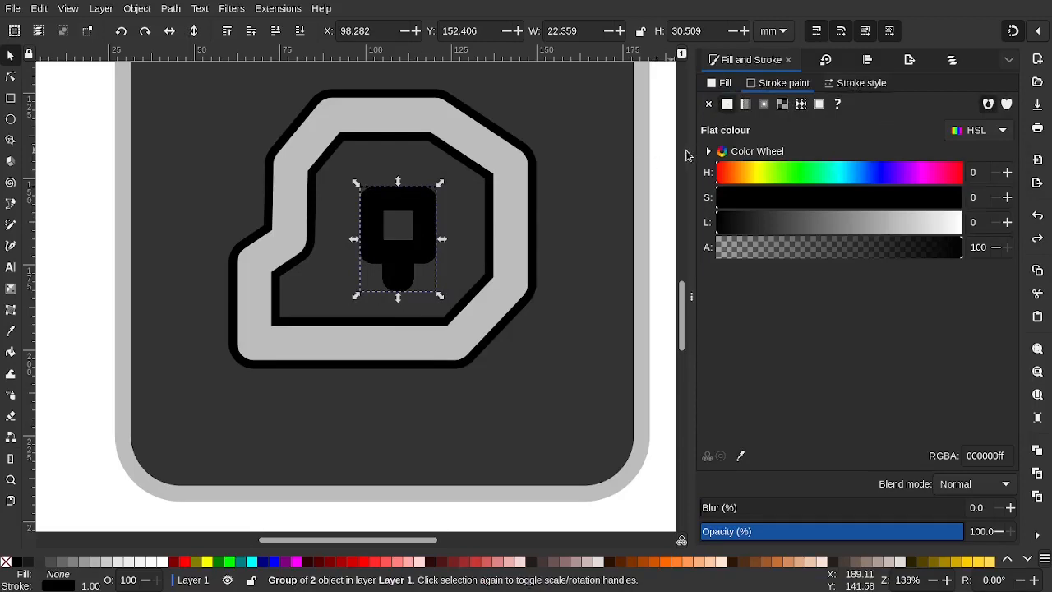
Set the stem's stroke width to 8 mm, then step it up and down to compare, ending at 10 mm
click(827, 87)
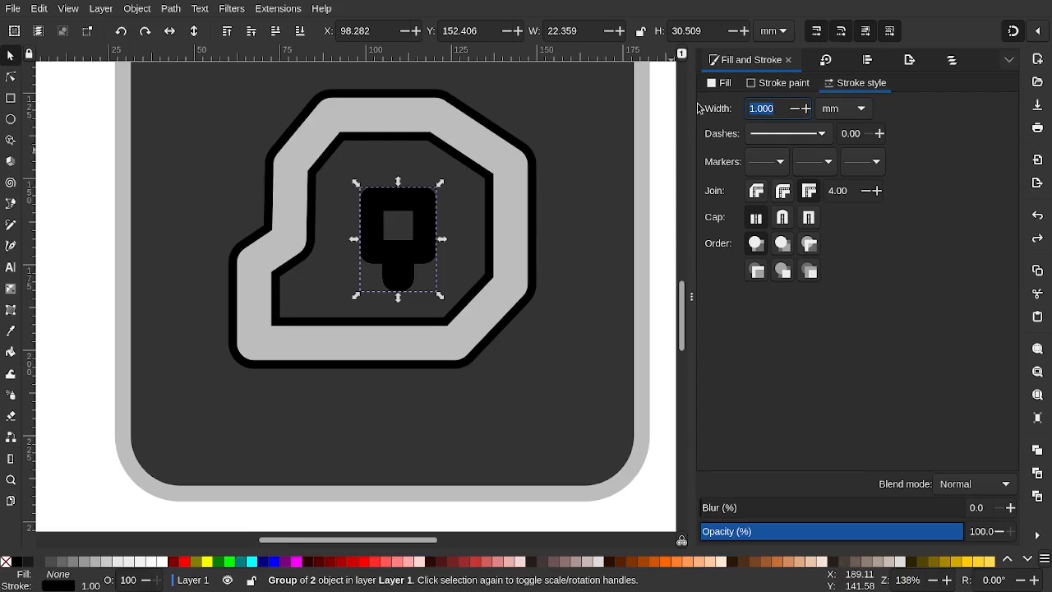
text(8)
key(Return)
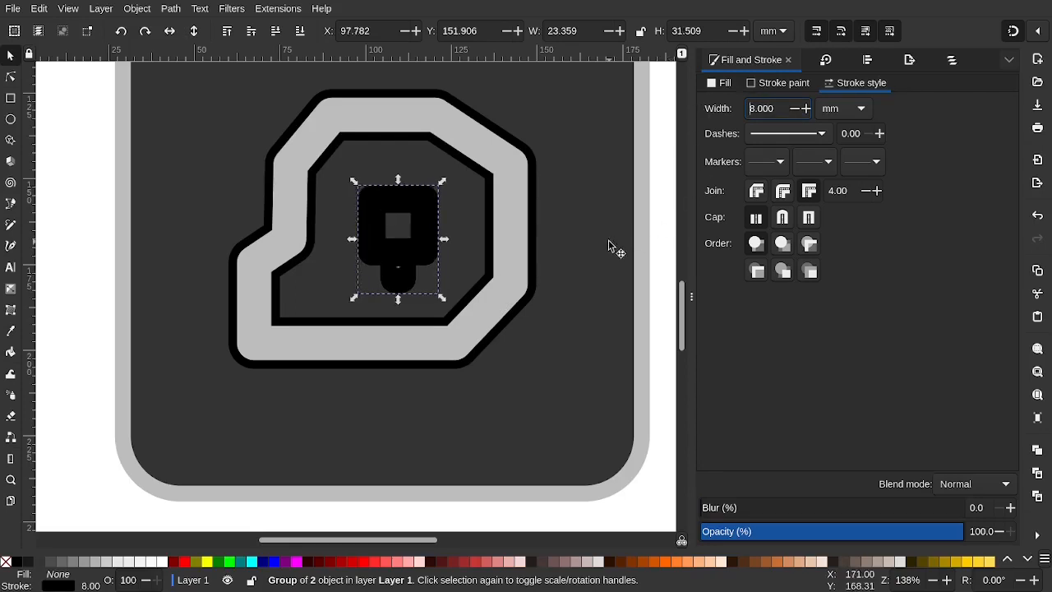
key(Page_Down)
key(Page_Up)
key(Page_Down)
key(Page_Up)
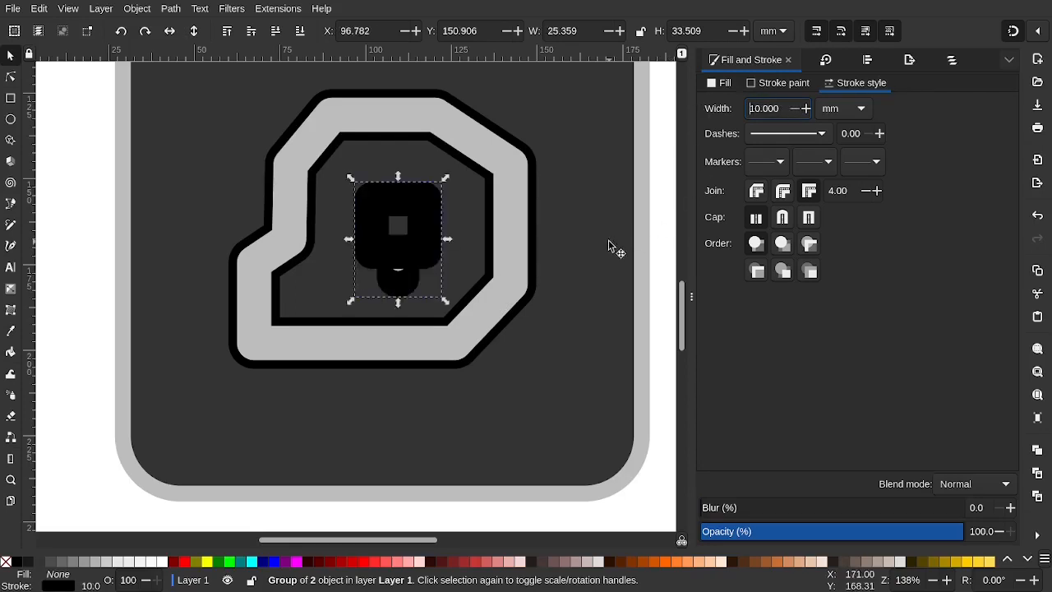
key(Page_Down)
key(Page_Up)
key(Page_Down)
key(Page_Up)
key(Page_Down)
key(Page_Up)
key(Page_Down)
key(Page_Up)
key(Page_Down)
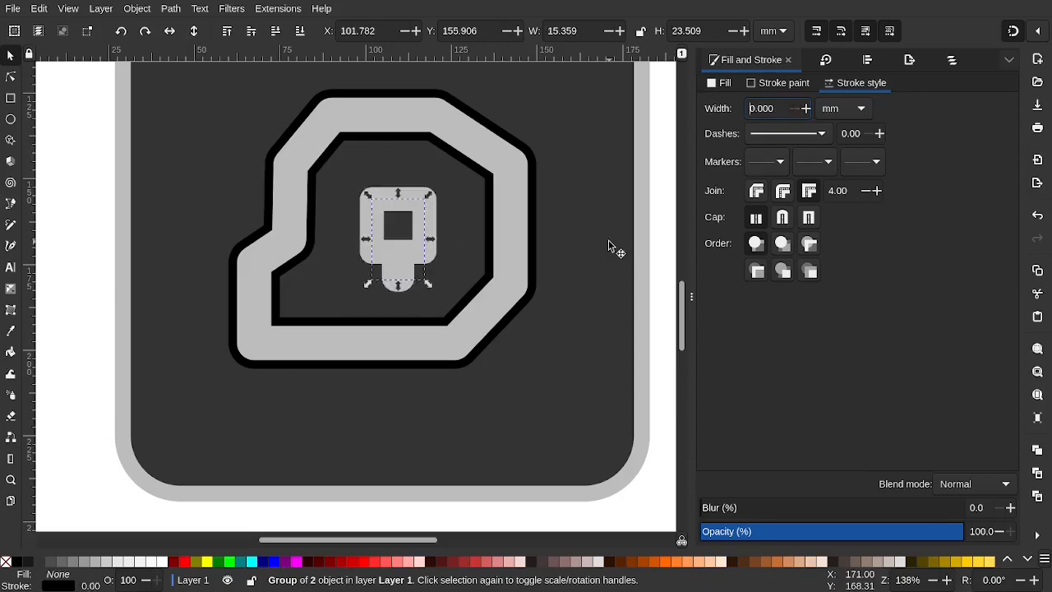
key(Page_Up)
key(Page_Down)
key(Page_Up)
key(Page_Down)
key(Page_Up)
key(Page_Down)
key(Page_Up)
key(Page_Down)
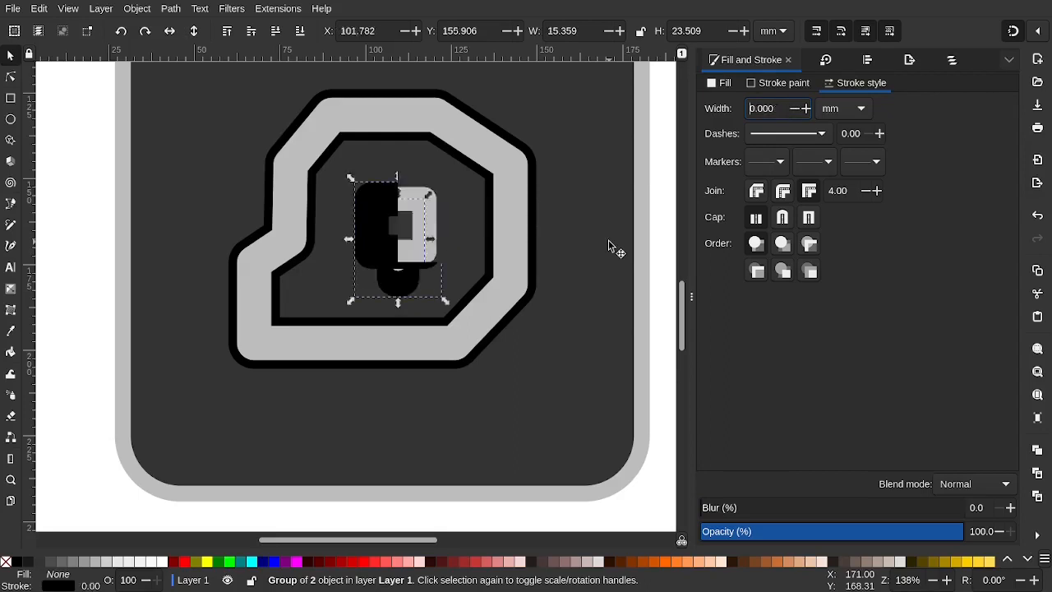
key(Page_Up)
key(Page_Down)
key(Page_Up)
key(Page_Down)
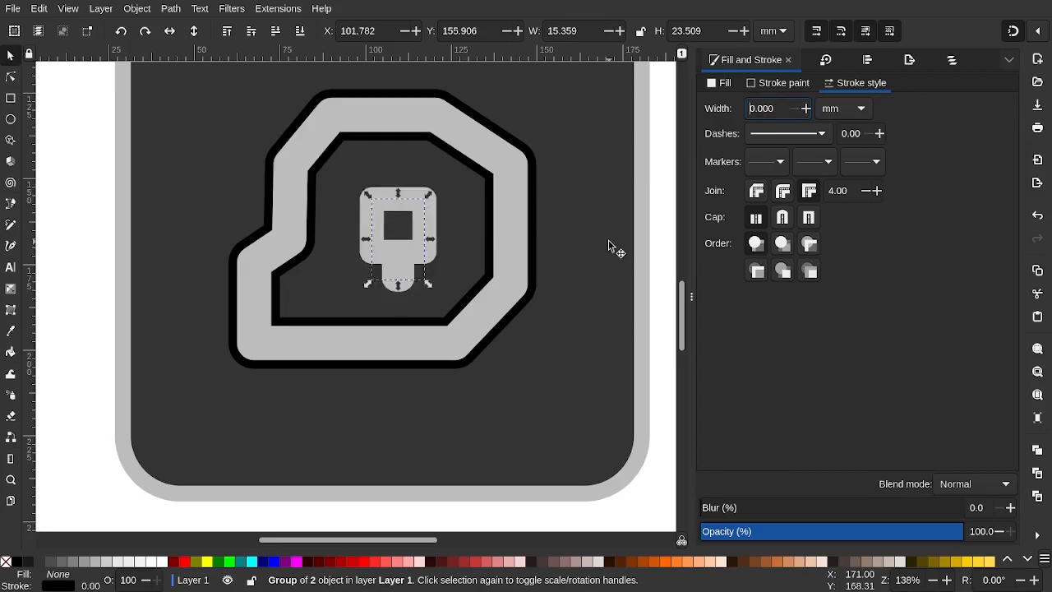
key(Page_Up)
key(Page_Down)
key(Page_Up)
key(Page_Up)
key(Page_Down)
key(Page_Up)
key(Page_Up)
key(Page_Up)
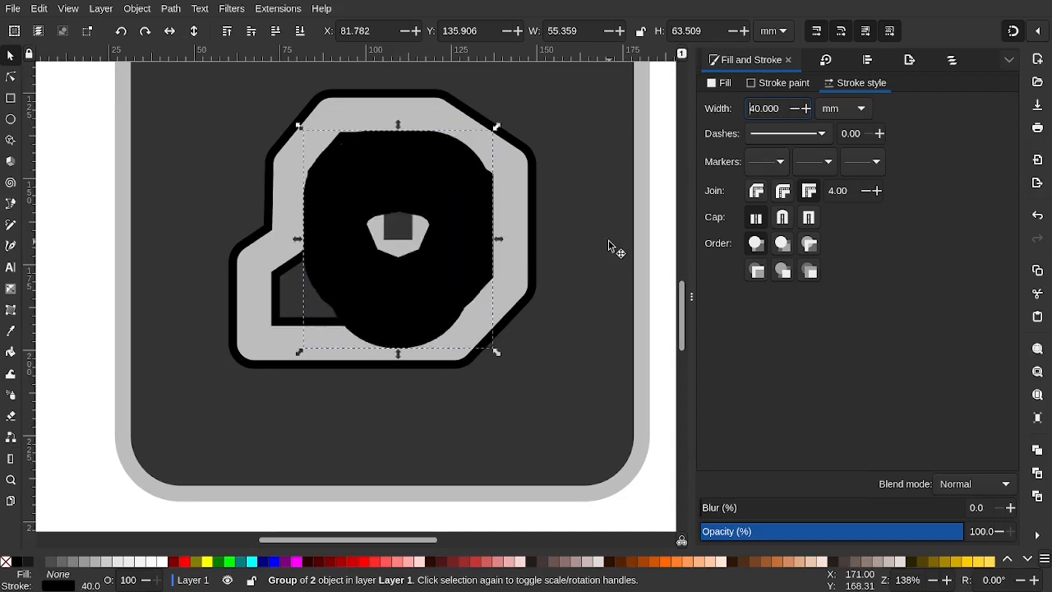
key(Page_Up)
key(Page_Up)
key(Page_Up)
key(Page_Down)
key(Page_Down)
key(Page_Down)
key(Page_Down)
key(Page_Down)
key(Page_Down)
key(Page_Down)
key(Page_Up)
key(Page_Down)
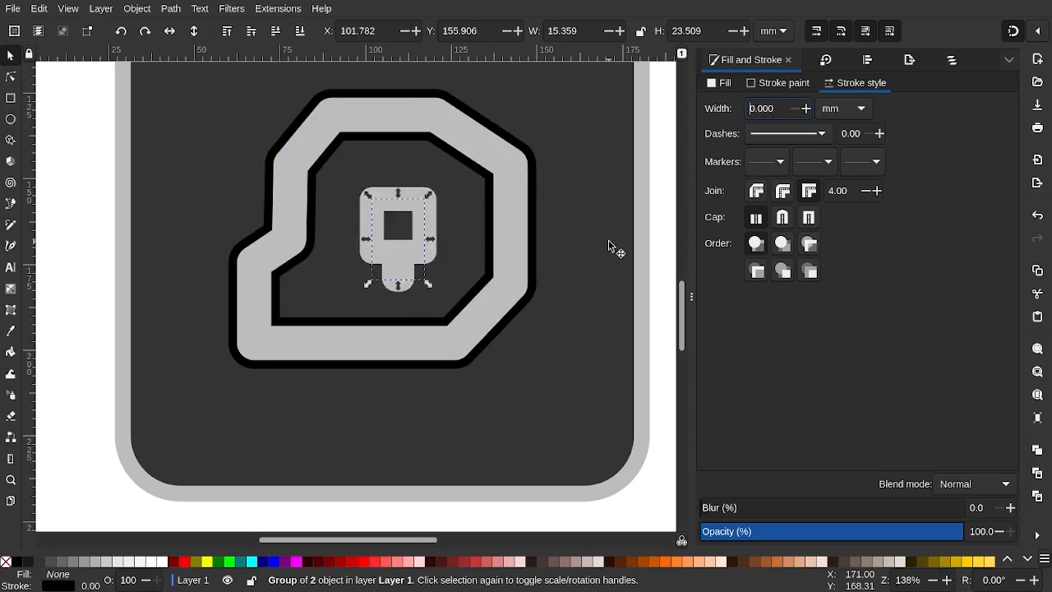
key(Page_Up)
key(Page_Down)
key(Page_Up)
key(Page_Down)
key(Page_Up)
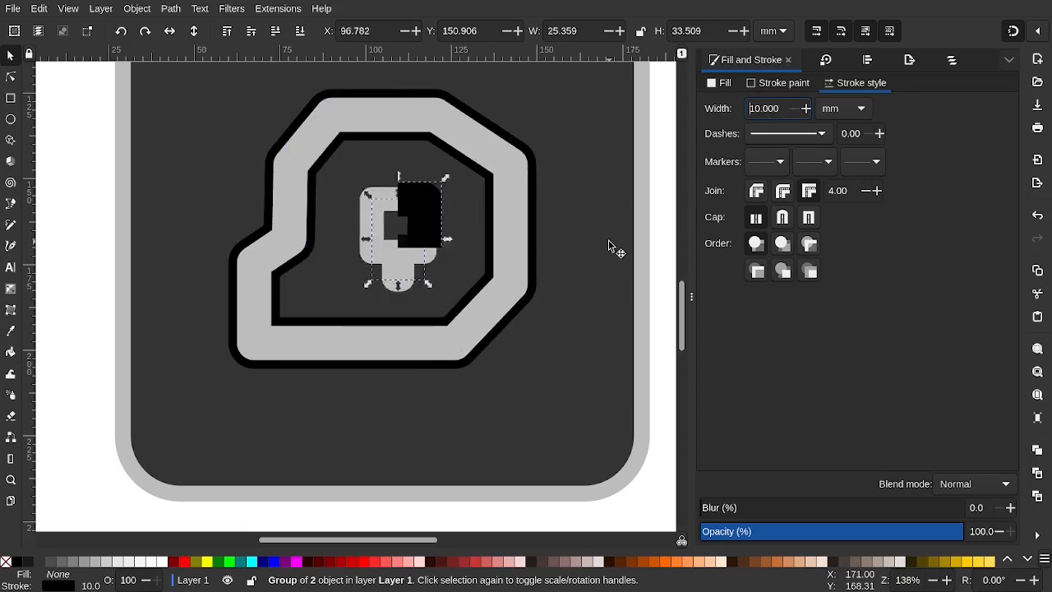
Reselect the stem group and compare with undo and redo, finally undoing the last stroke change
click(462, 216)
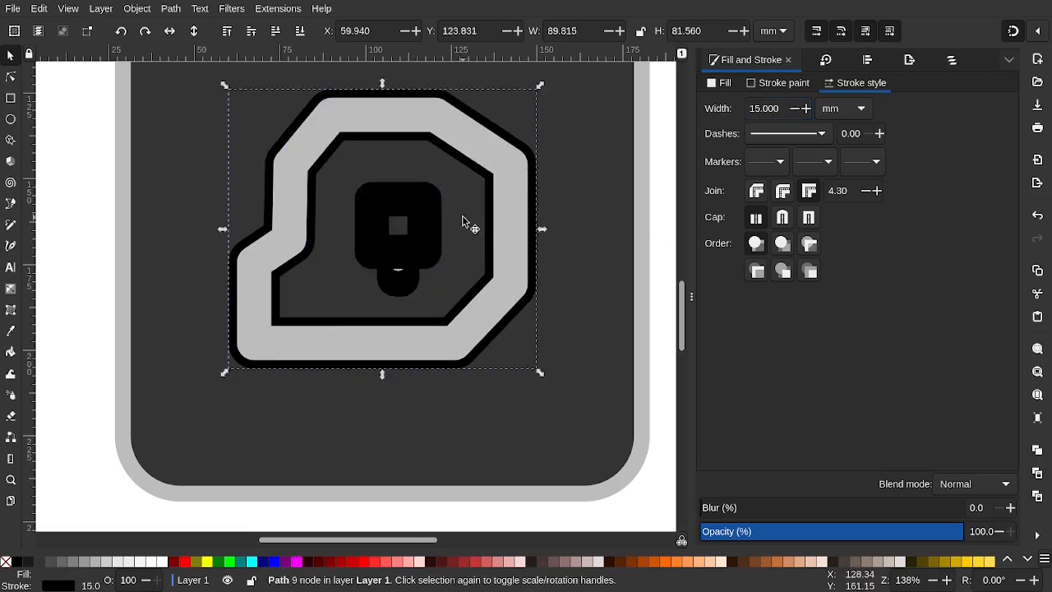
click(434, 212)
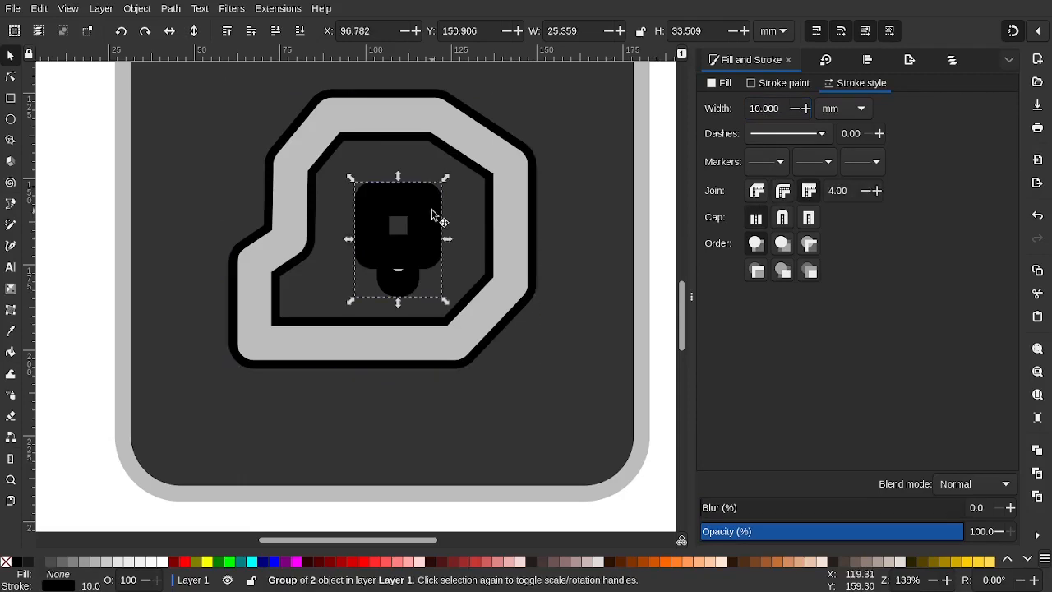
key(ctrl+z)
key(ctrl+shift+z)
key(ctrl+z)
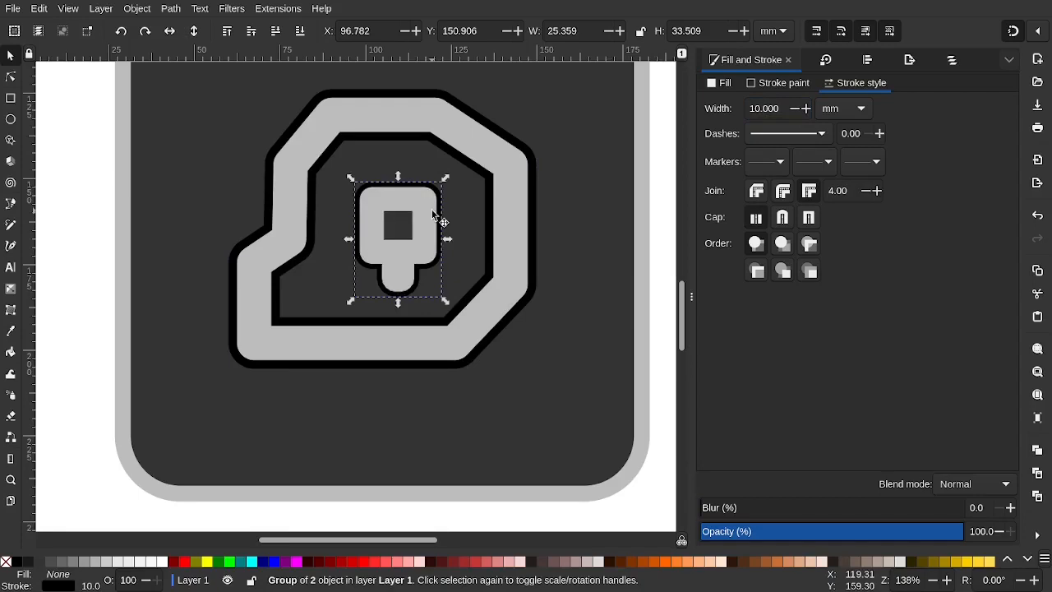
Apply a 15 mm stroke width to the stem, undoing two accidental moves
scroll(417, 210, up, 2)
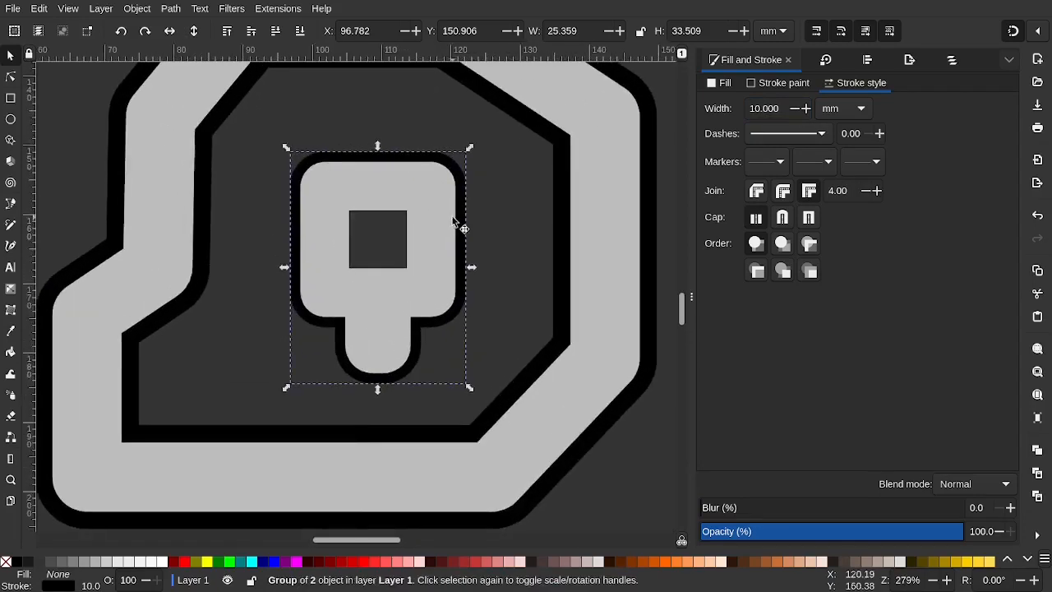
drag(429, 183, 468, 173)
key(ctrl+z)
drag(358, 159, 430, 151)
key(ctrl+z)
key(Return)
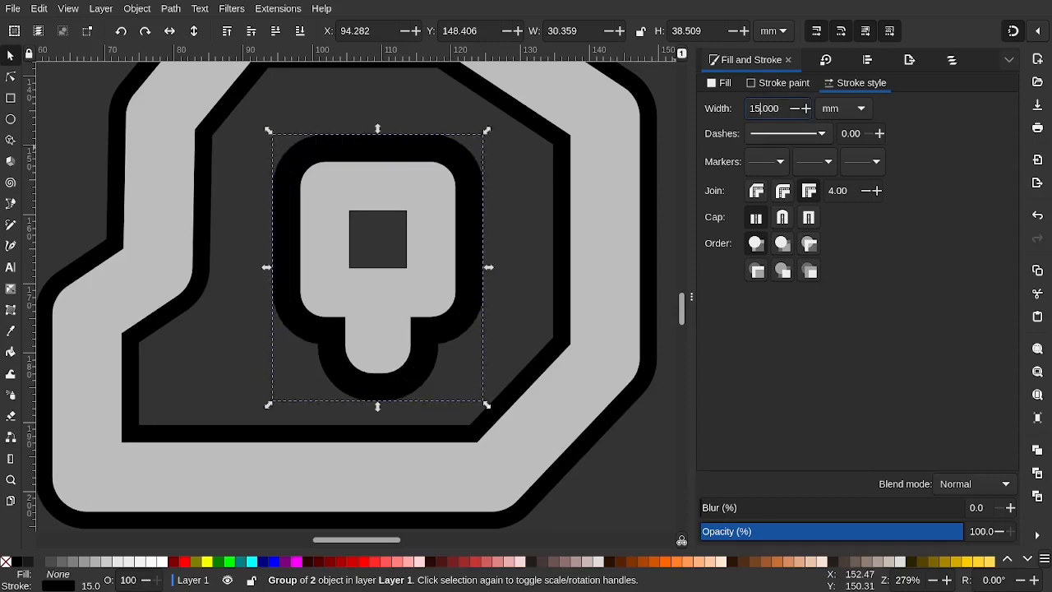
Shrink the stem group slightly and nudge the inner gray shape into place
click(525, 201)
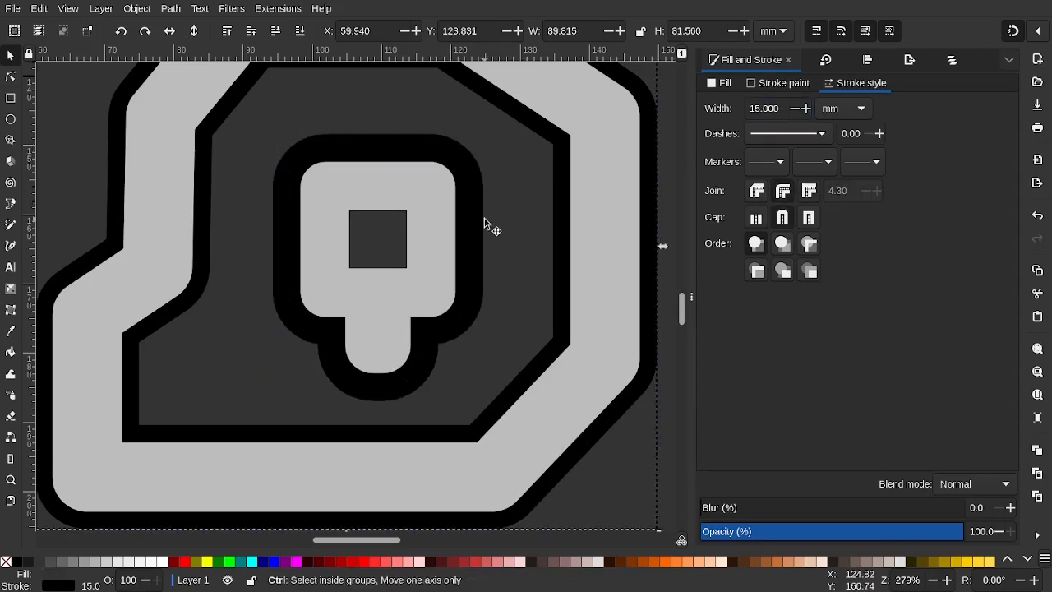
click(470, 196)
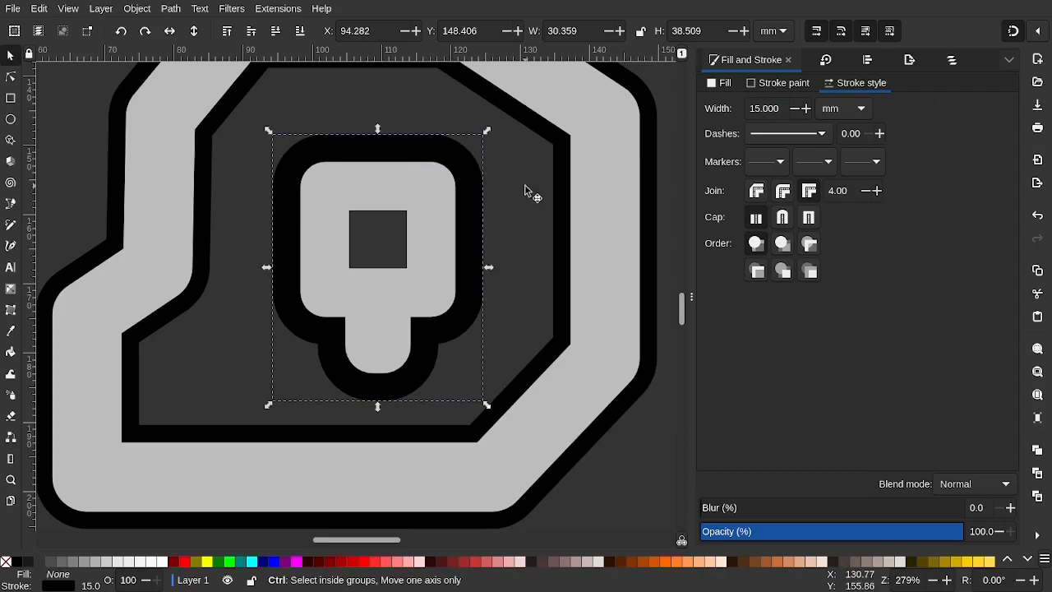
drag(486, 130, 462, 151)
mouse_move(376, 165)
mouse_down()
mouse_move(399, 155)
mouse_move(355, 172)
mouse_move(308, 164)
mouse_move(372, 161)
mouse_up()
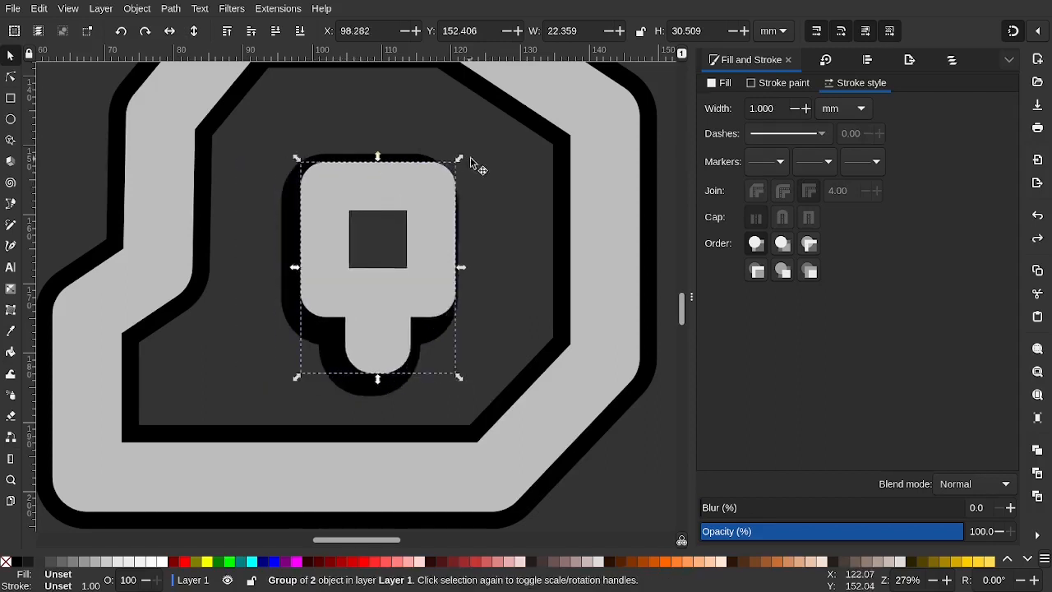
click(433, 199)
click(438, 206)
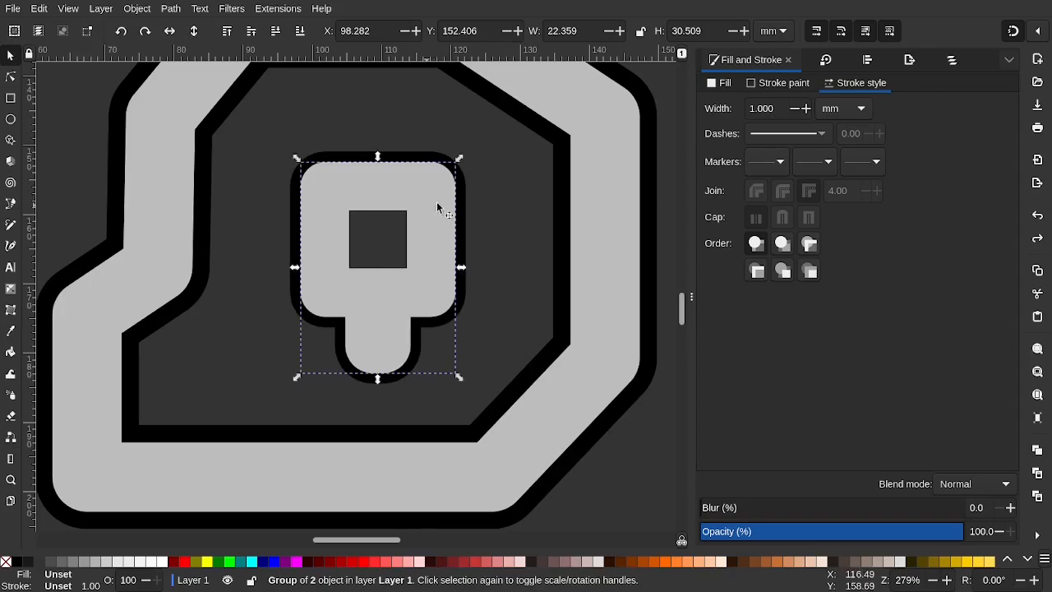
Remove the stem's fill so the inner square shows only its black outline
click(723, 80)
click(709, 103)
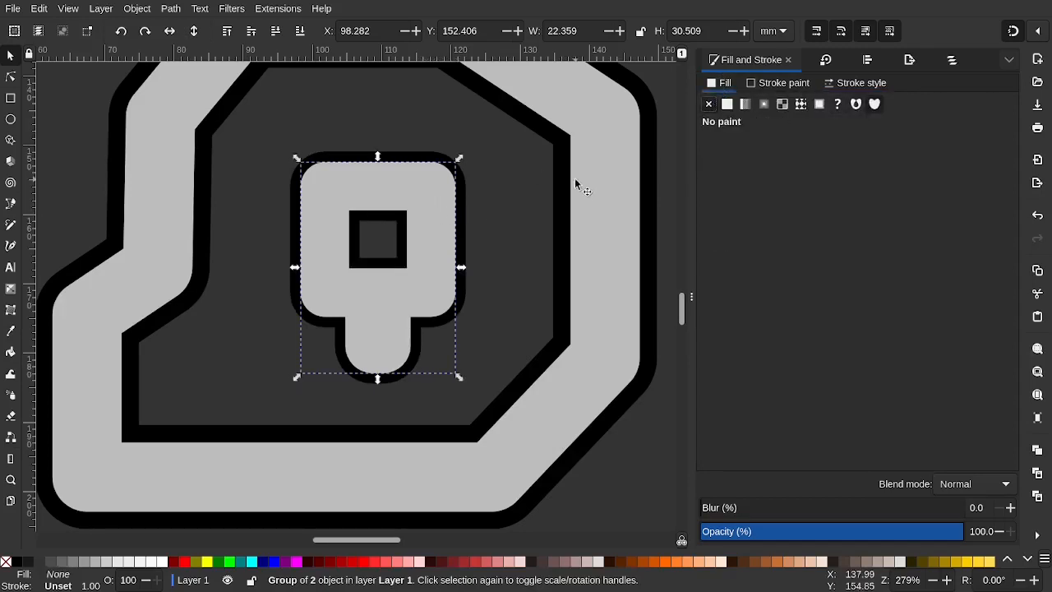
scroll(575, 184, down, 5)
click(337, 224)
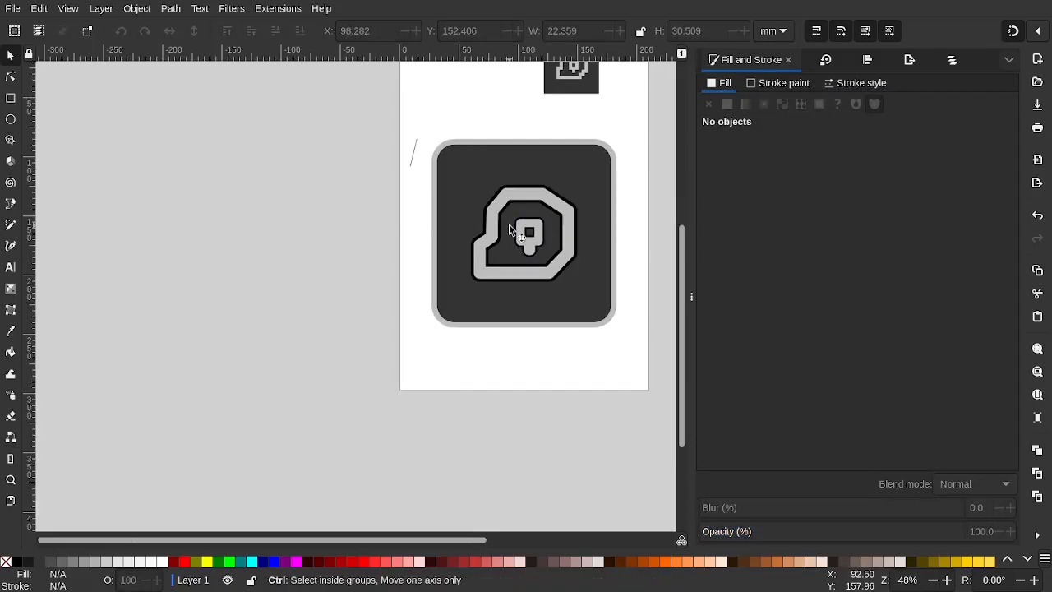
Select the gray frame ring around the dark rounded square
scroll(300, 282, down, 4)
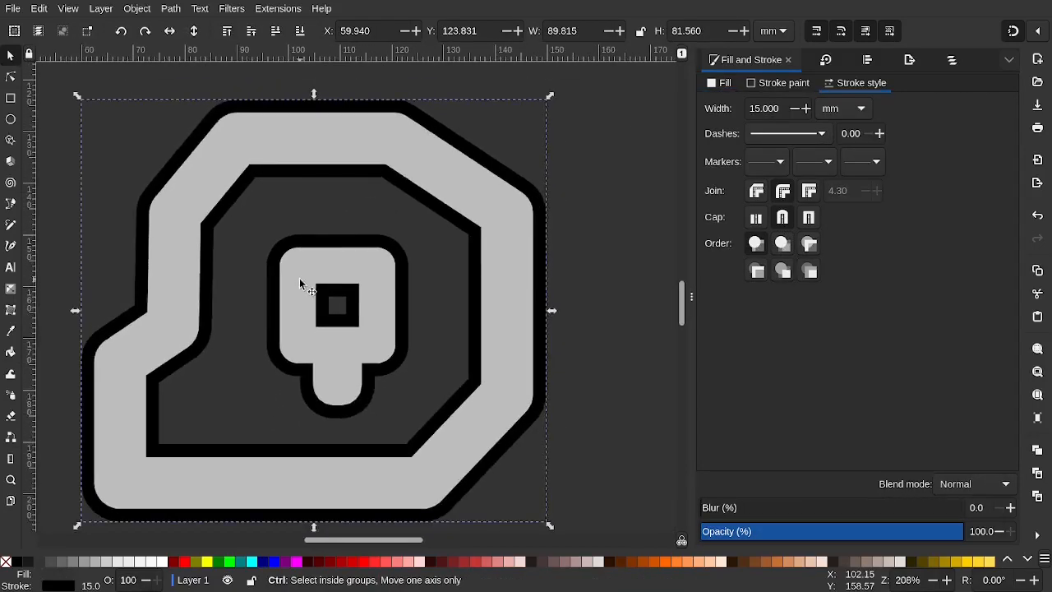
scroll(299, 280, down, 1)
click(535, 203)
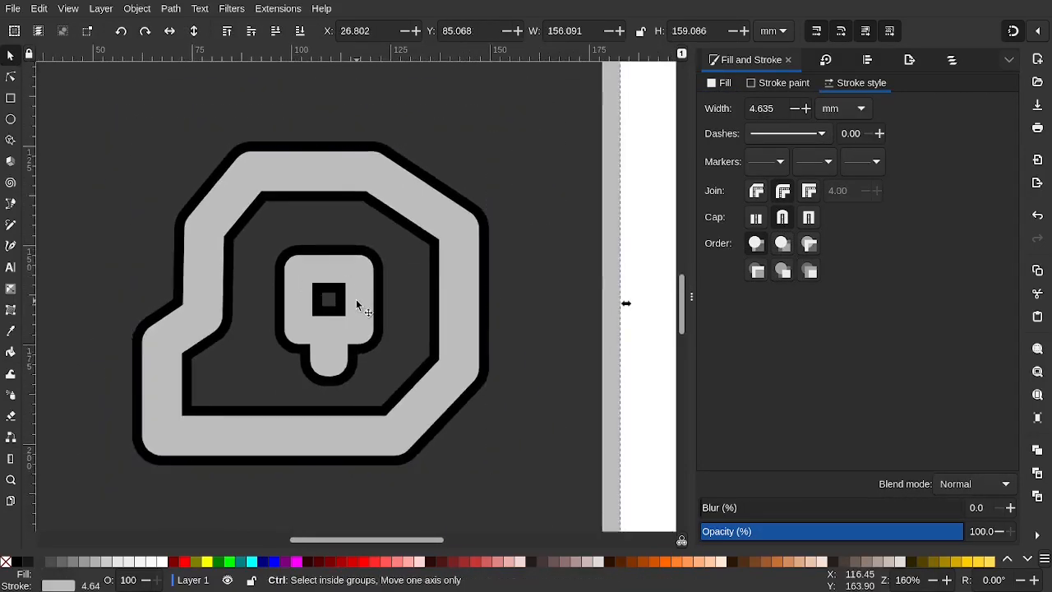
scroll(356, 299, down, 3)
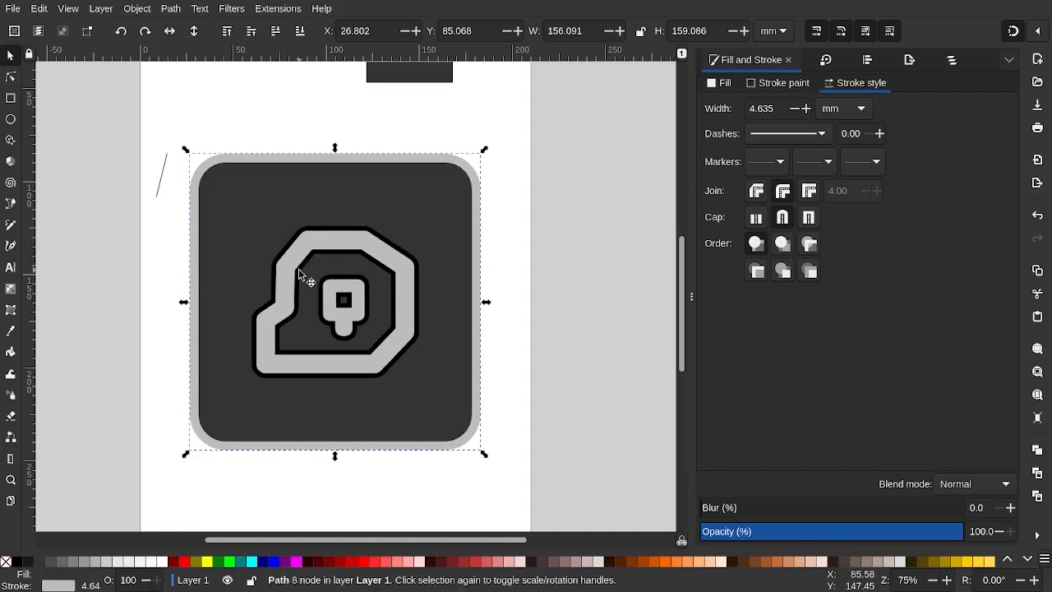
click(291, 162)
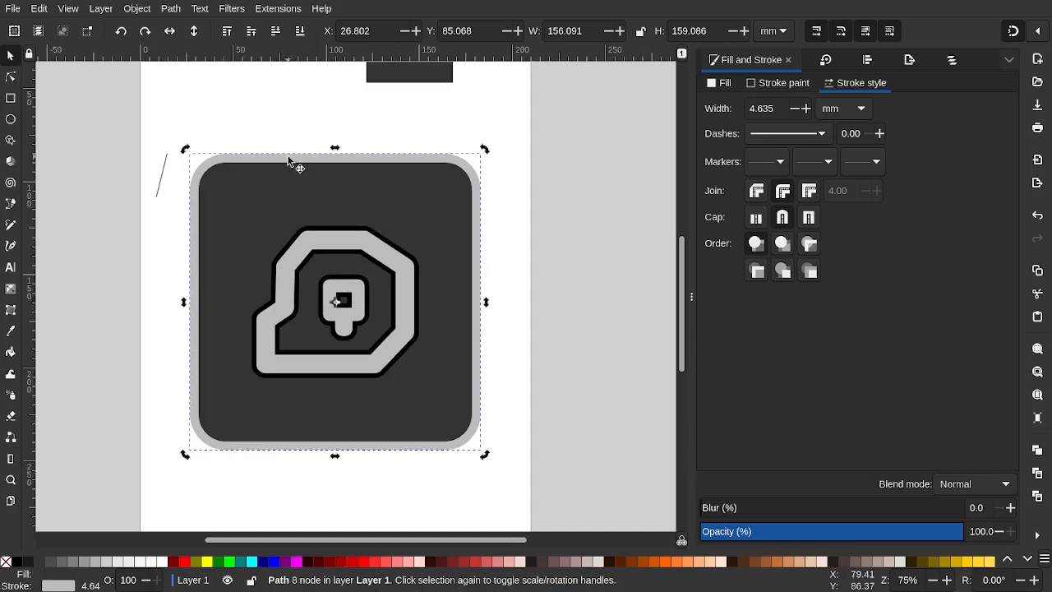
click(574, 308)
scroll(329, 292, up, 2)
scroll(329, 292, down, 4)
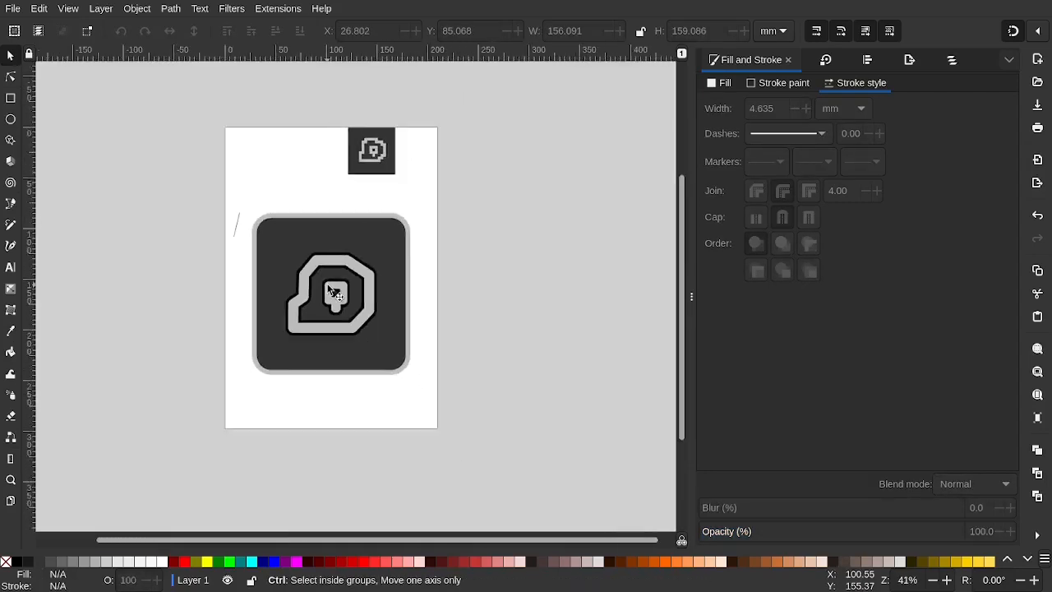
click(277, 217)
scroll(277, 219, up, 2)
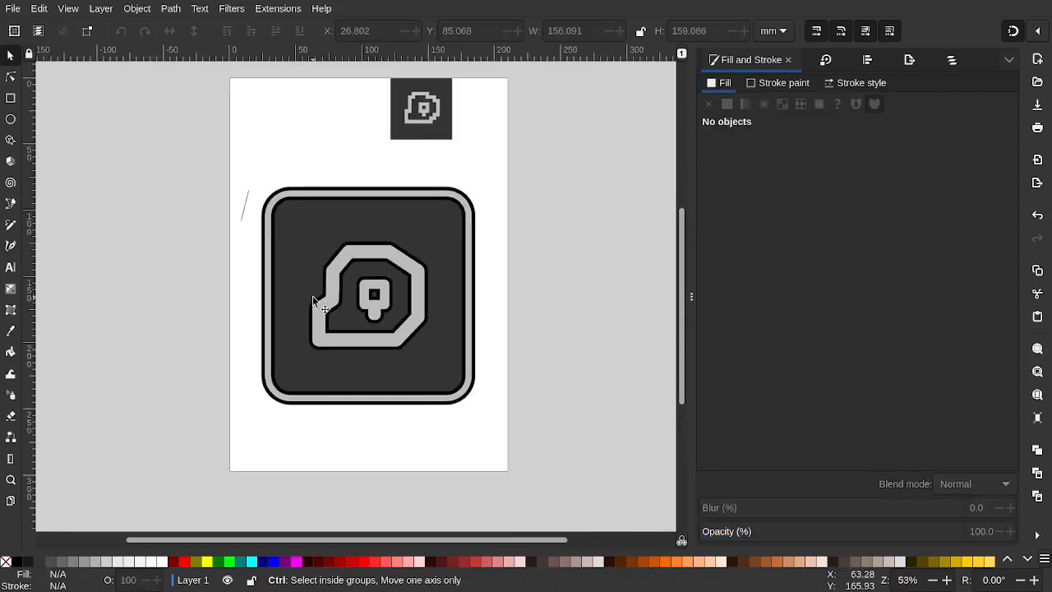
scroll(314, 297, up, 3)
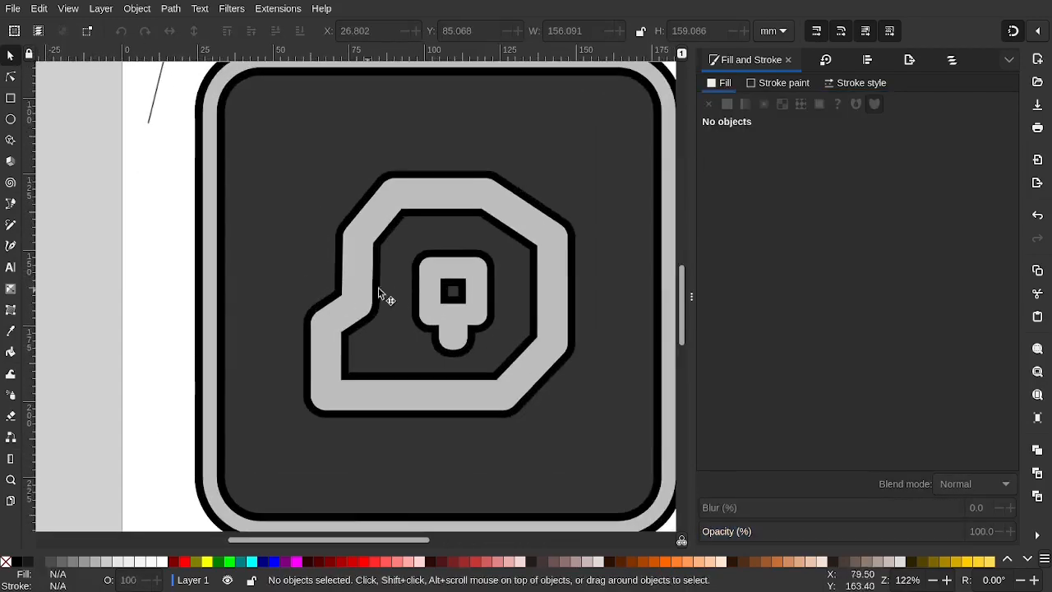
Raise the blob's outline width slightly, from 15.000 to 15.100
click(380, 269)
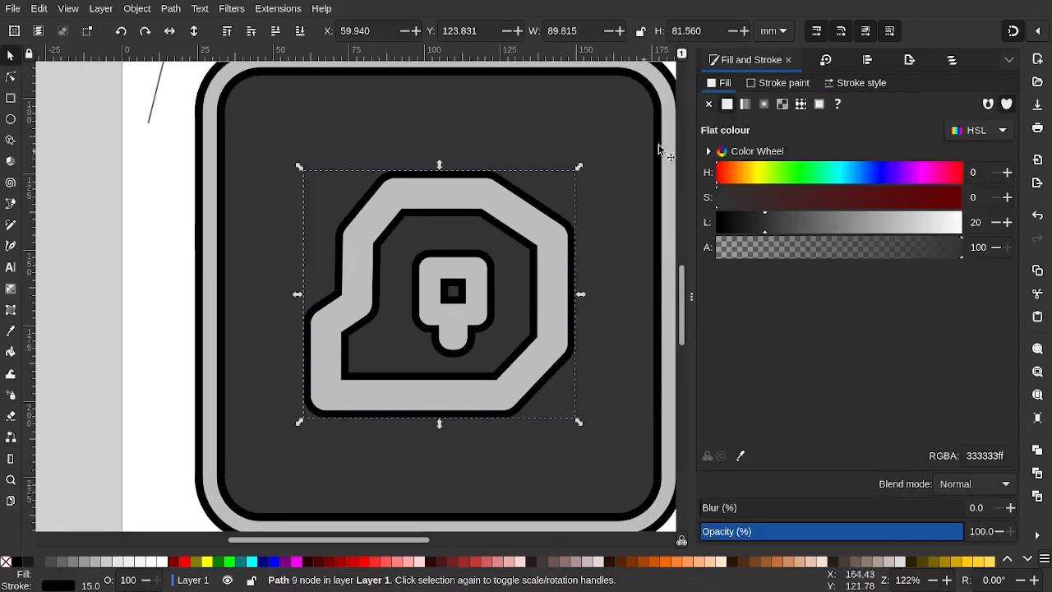
click(862, 83)
click(806, 110)
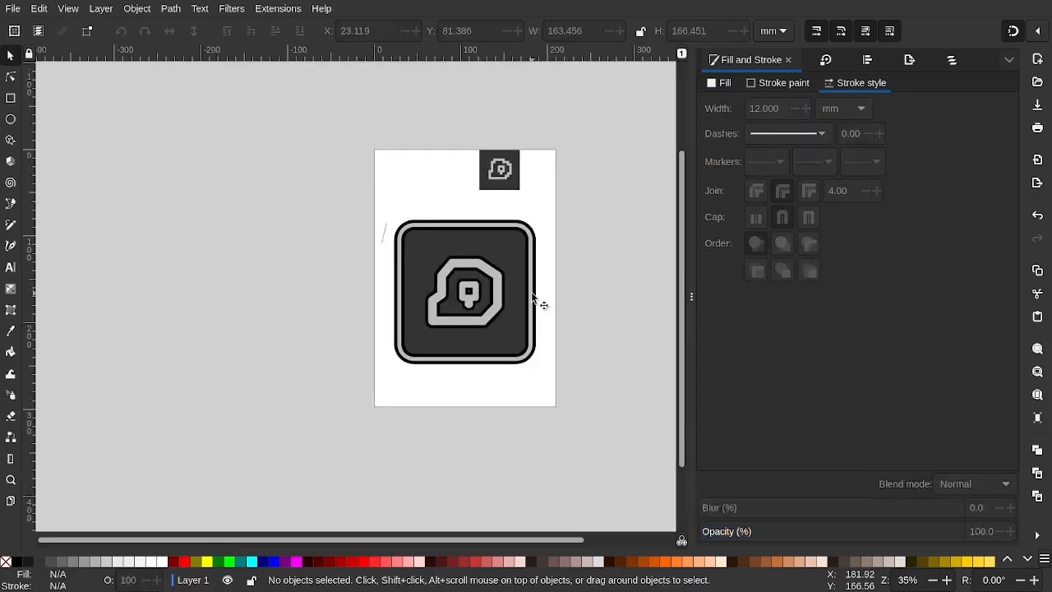
scroll(533, 298, up, 3)
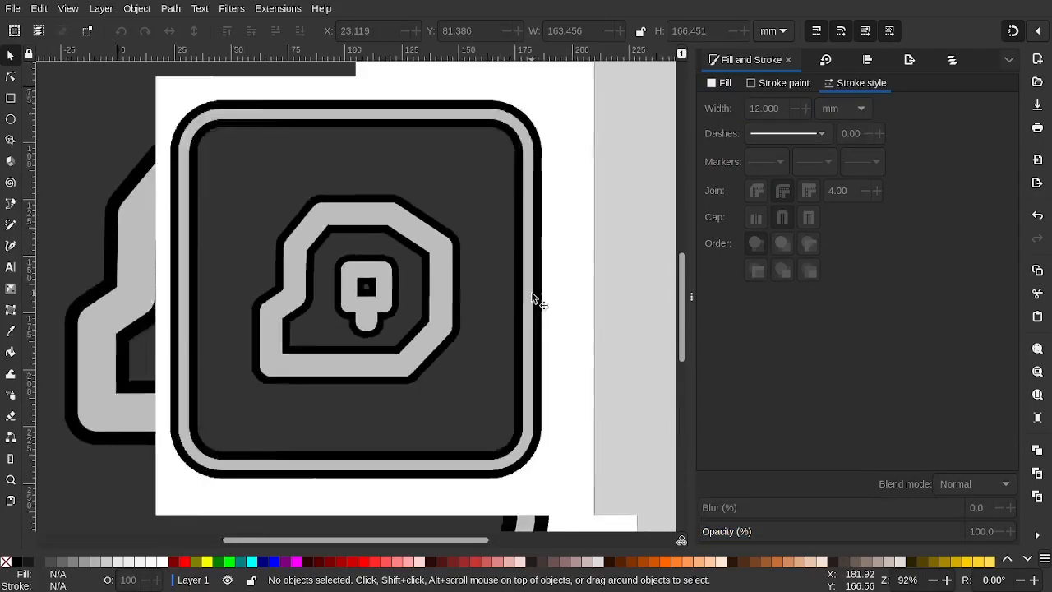
scroll(538, 301, down, 1)
Check the stem outline and rounded square, undoing an accidental move of the square
click(463, 263)
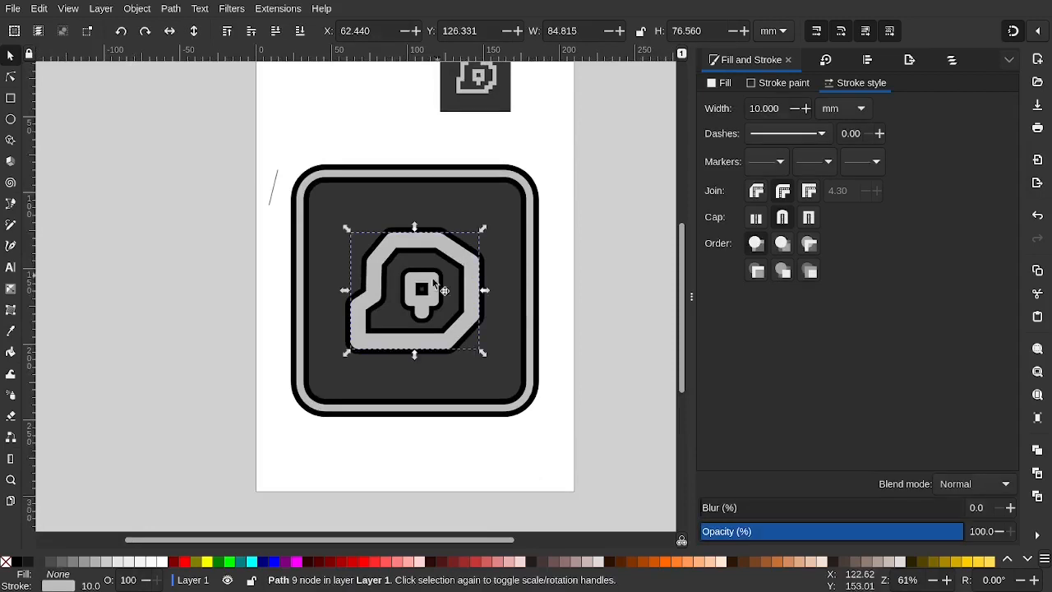
scroll(426, 282, up, 2)
click(542, 429)
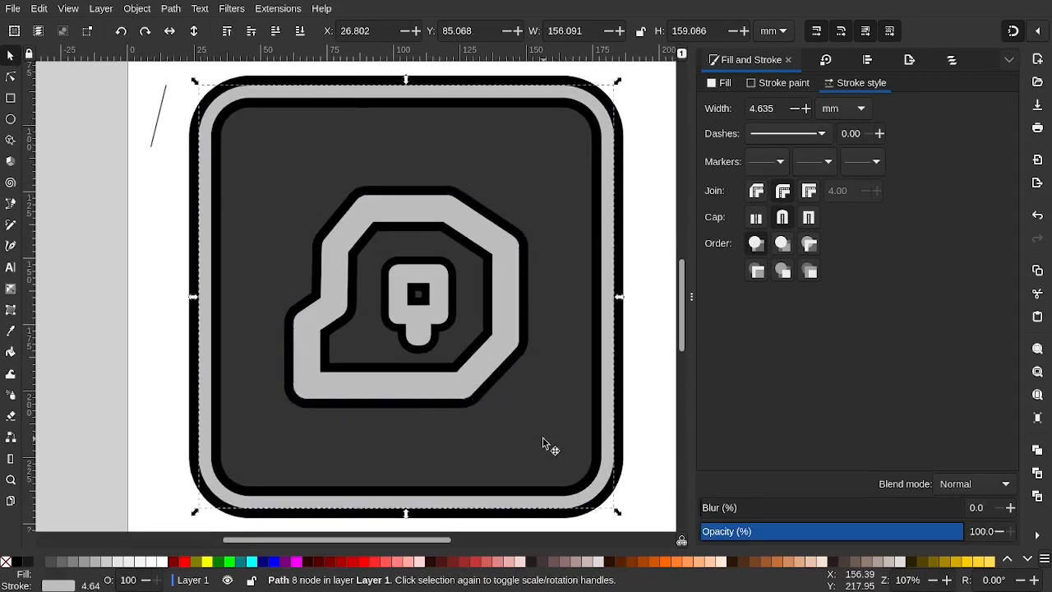
click(121, 337)
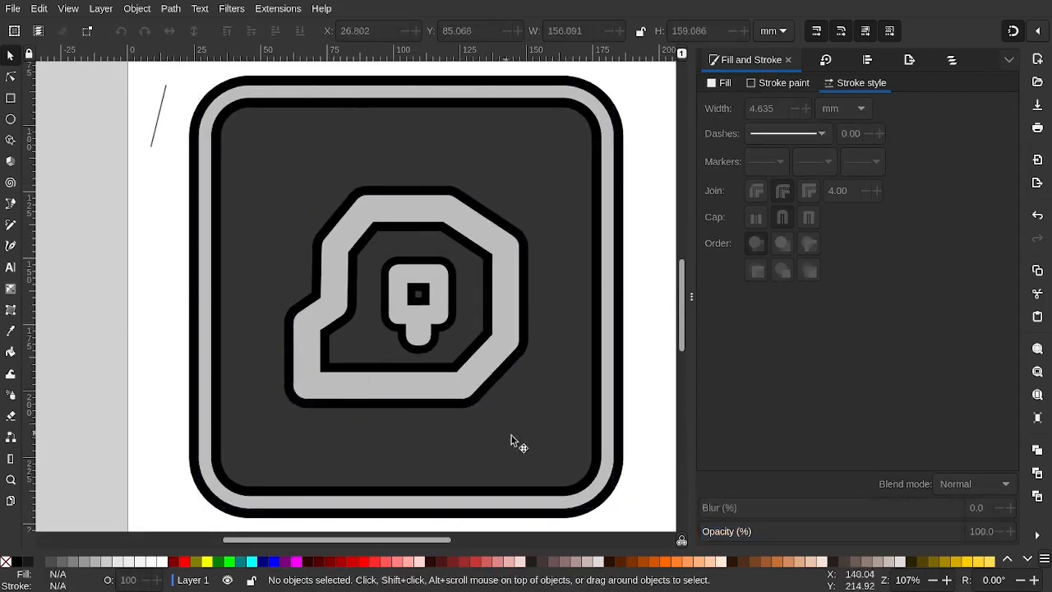
drag(535, 438, 303, 206)
key(ctrl+z)
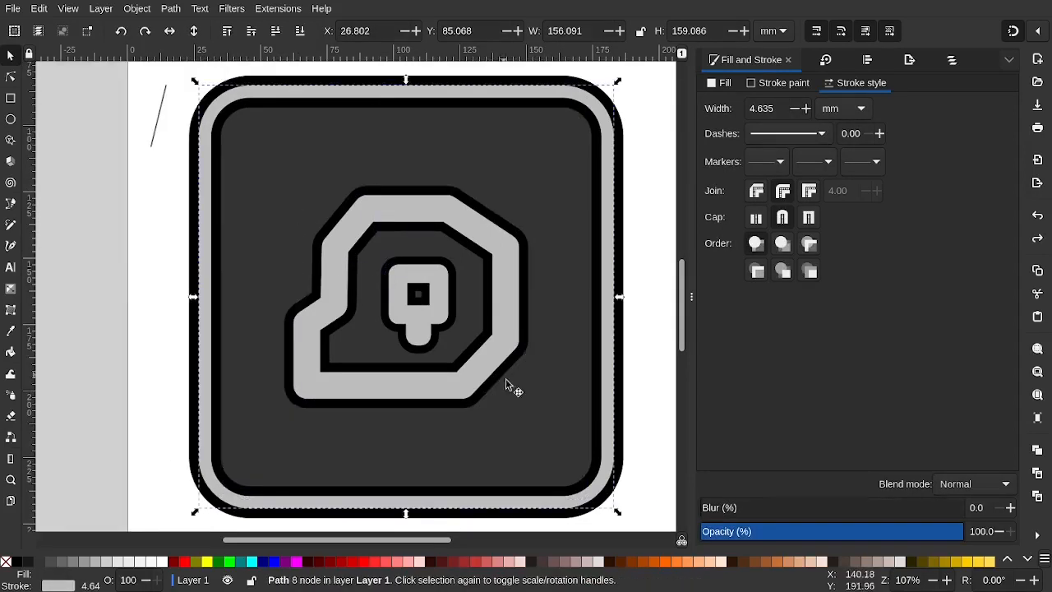
click(638, 379)
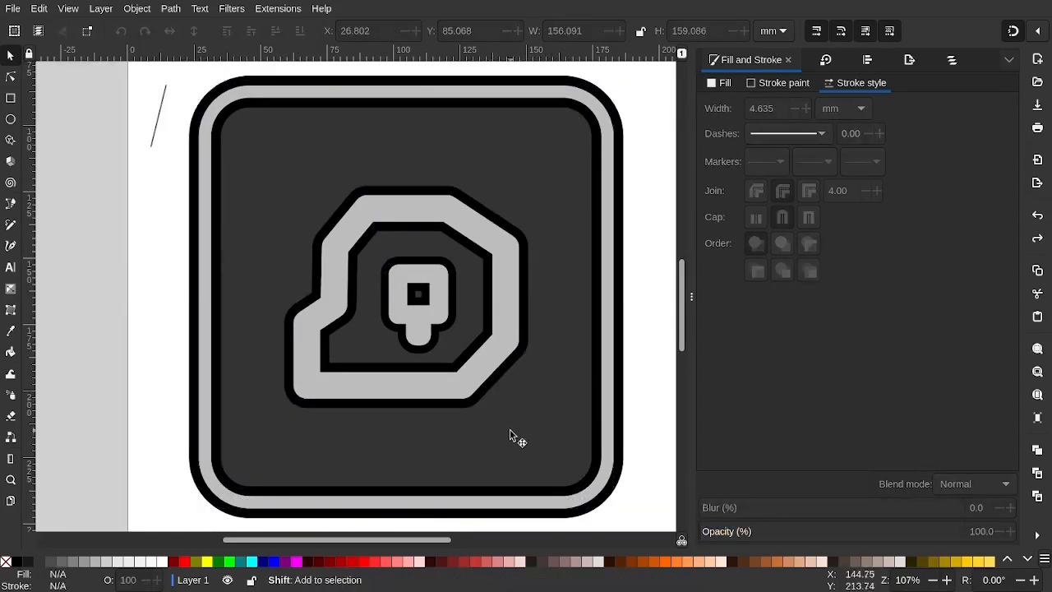
Move the blob group off to the left and select all parts of the rounded square
drag(470, 367, 476, 255)
key(ctrl+z)
click(370, 221)
key(ctrl+z)
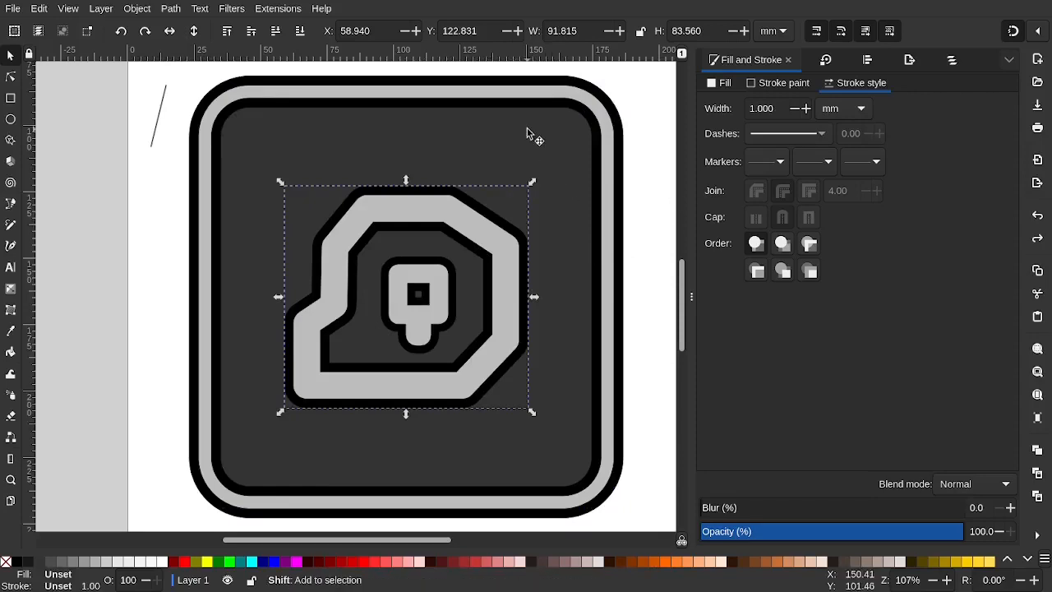
drag(510, 306, 145, 202)
scroll(301, 258, down, 2)
drag(300, 257, 220, 246)
click(482, 399)
mouse_move(482, 399)
mouse_down()
mouse_move(290, 238)
mouse_move(225, 158)
mouse_move(239, 152)
mouse_up()
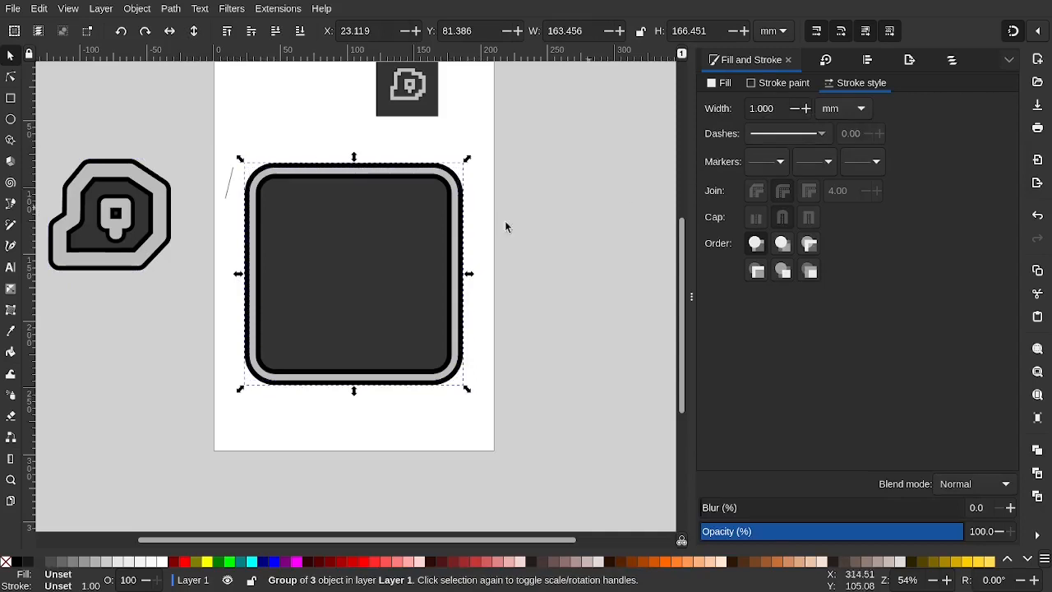
drag(361, 276, 429, 291)
key(ctrl+z)
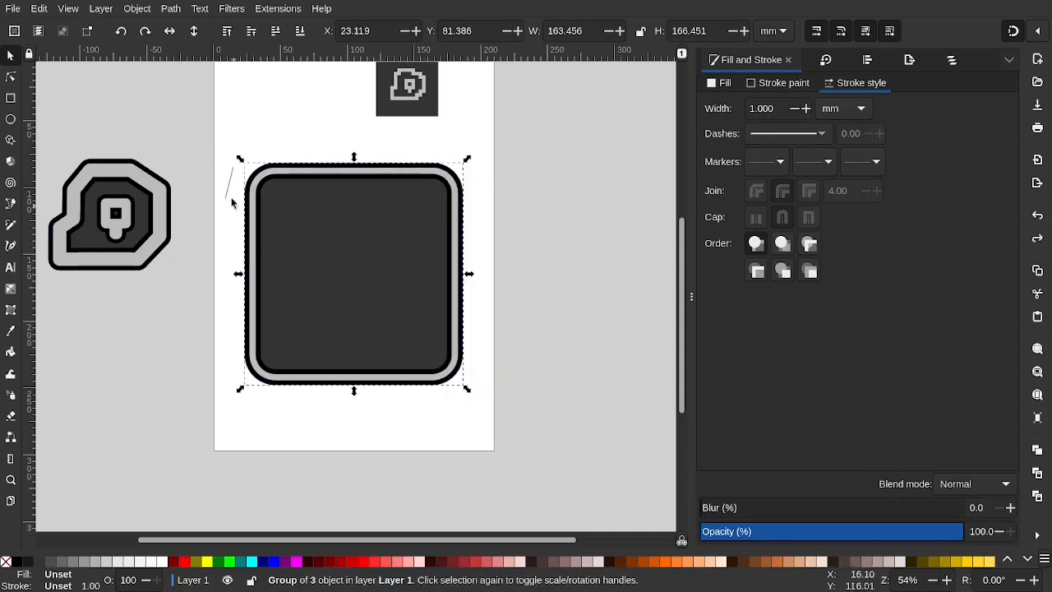
Delete the stray slash line and the small preview image
click(231, 193)
key(Delete)
scroll(332, 110, up, 3)
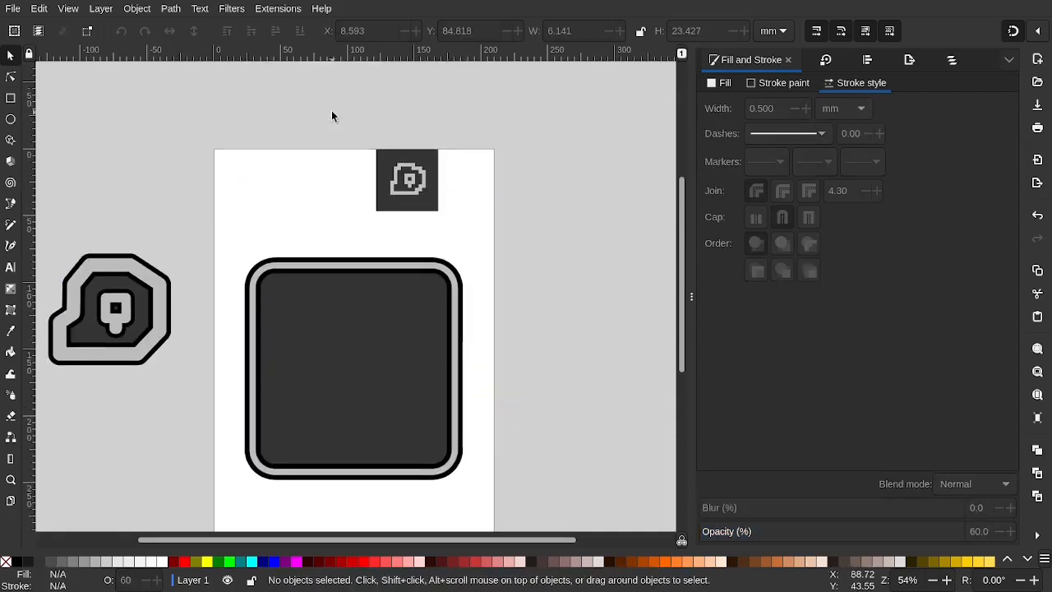
click(393, 185)
key(Delete)
scroll(393, 185, down, 4)
scroll(393, 185, left, 4)
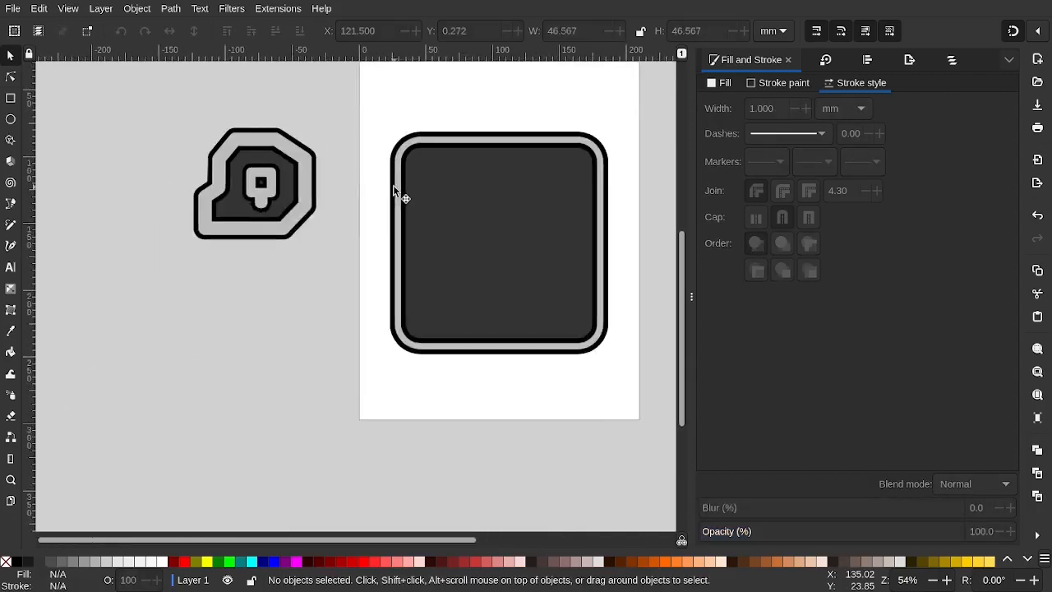
Centre the blob on the rounded square horizontally and vertically with Align and Distribute
click(303, 174)
shift+click(430, 188)
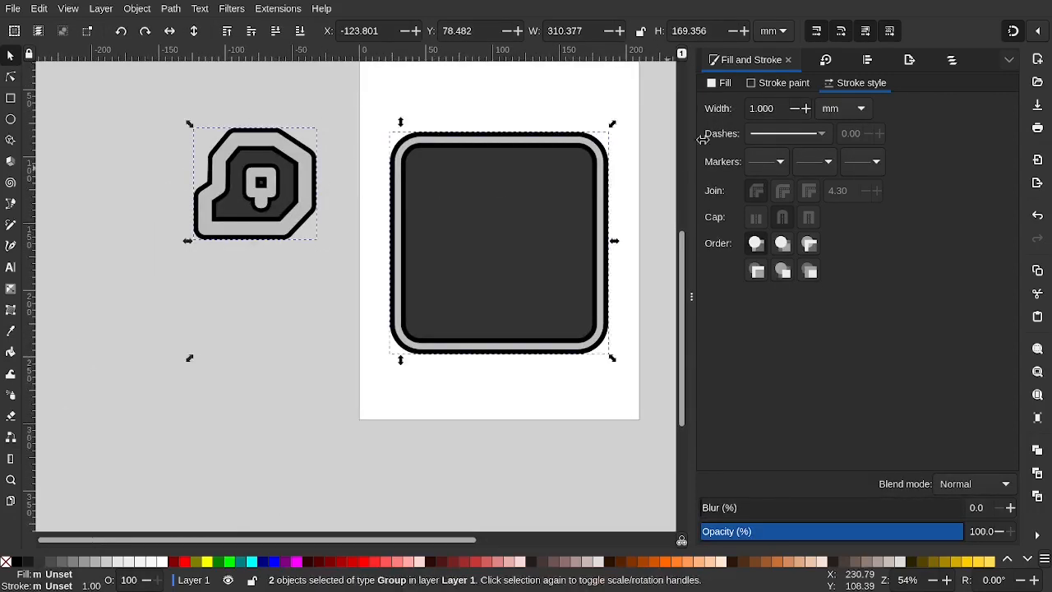
click(855, 62)
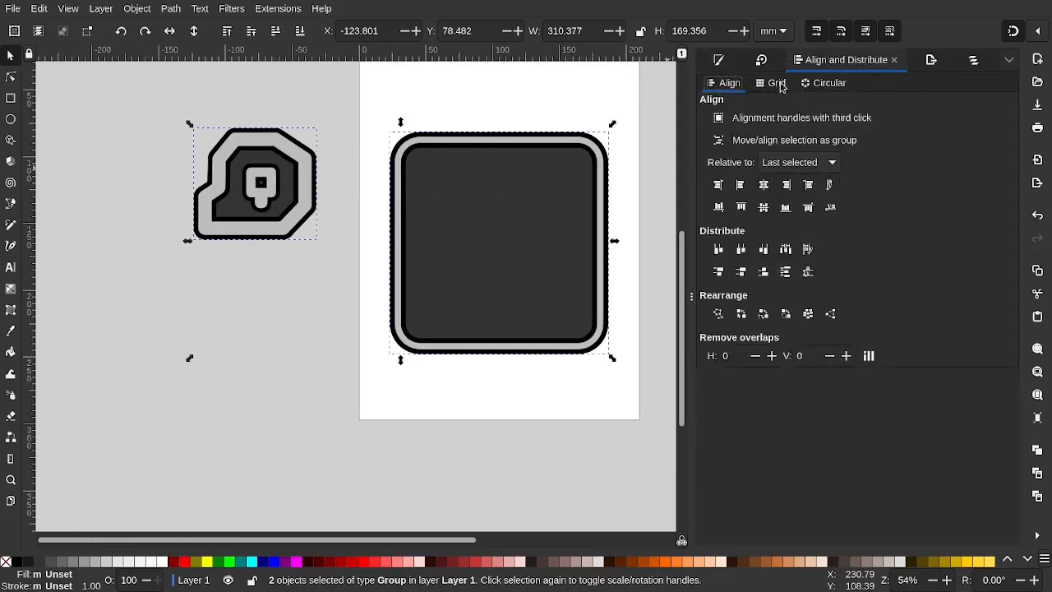
click(764, 185)
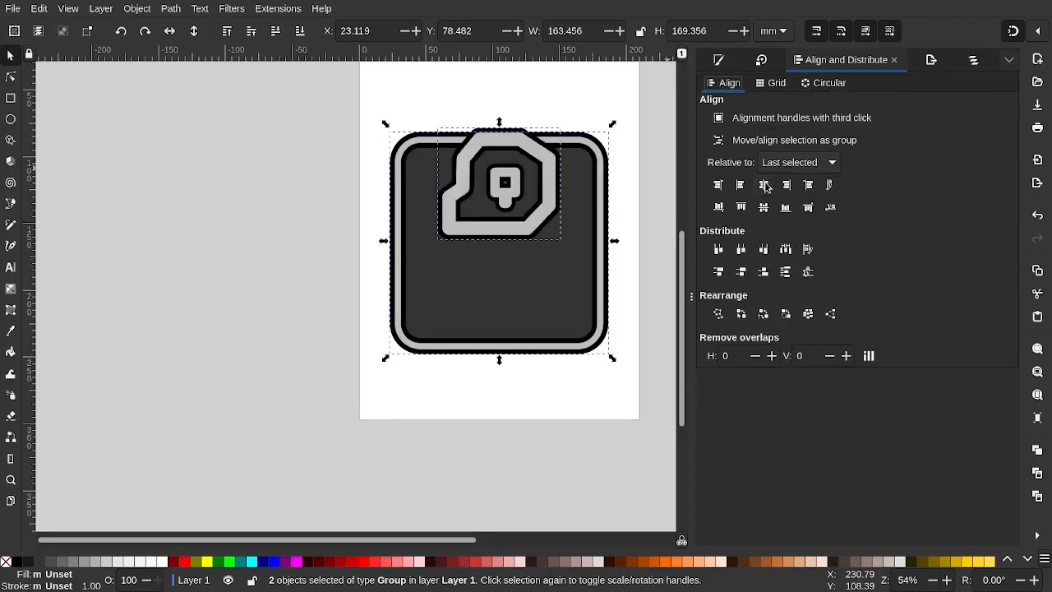
click(764, 207)
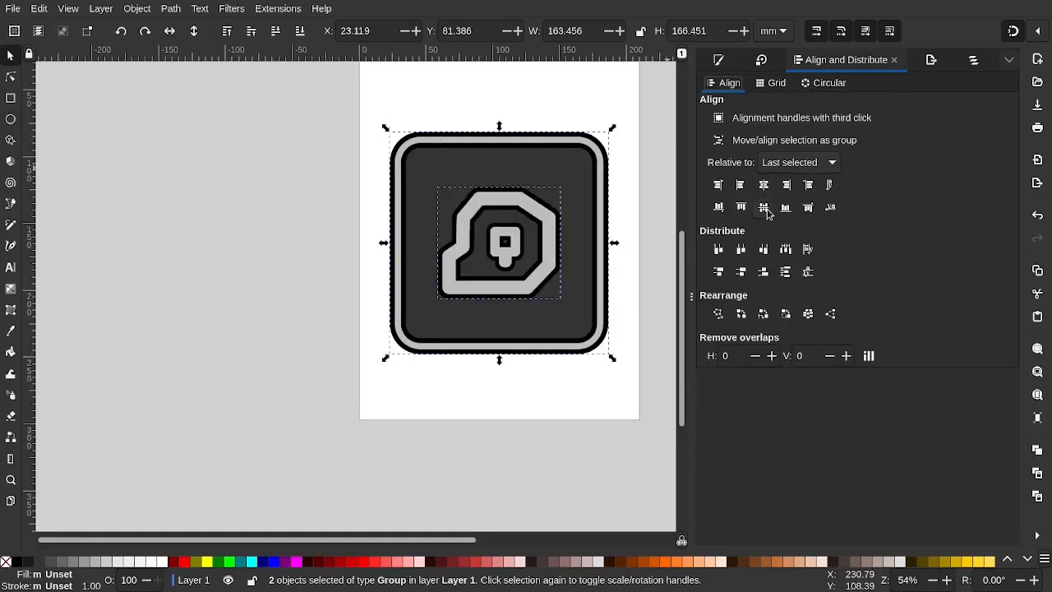
click(239, 260)
scroll(341, 257, right, 3)
scroll(340, 258, up, 1)
scroll(390, 254, down, 3)
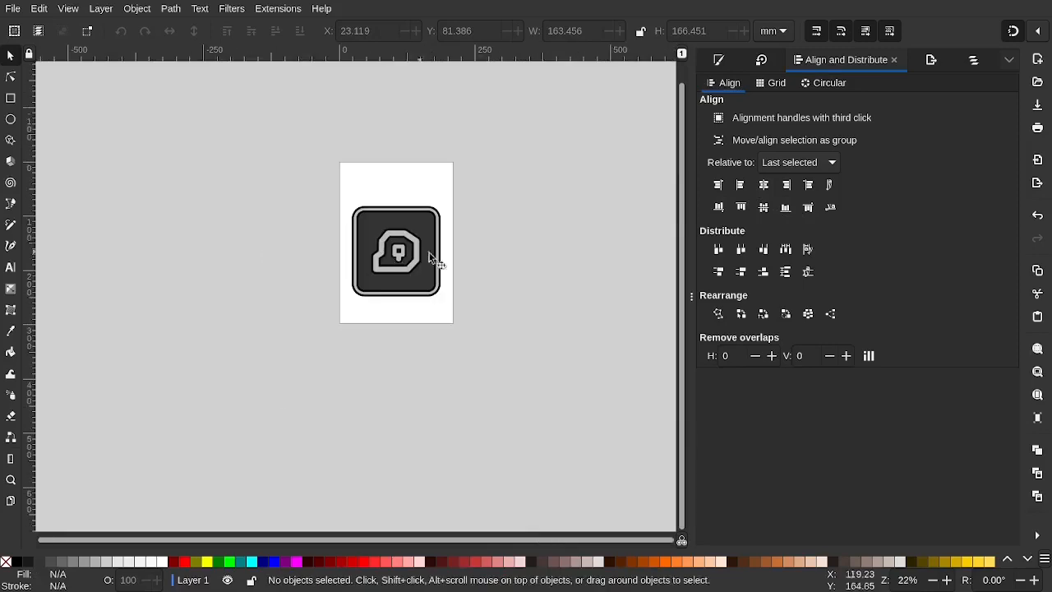
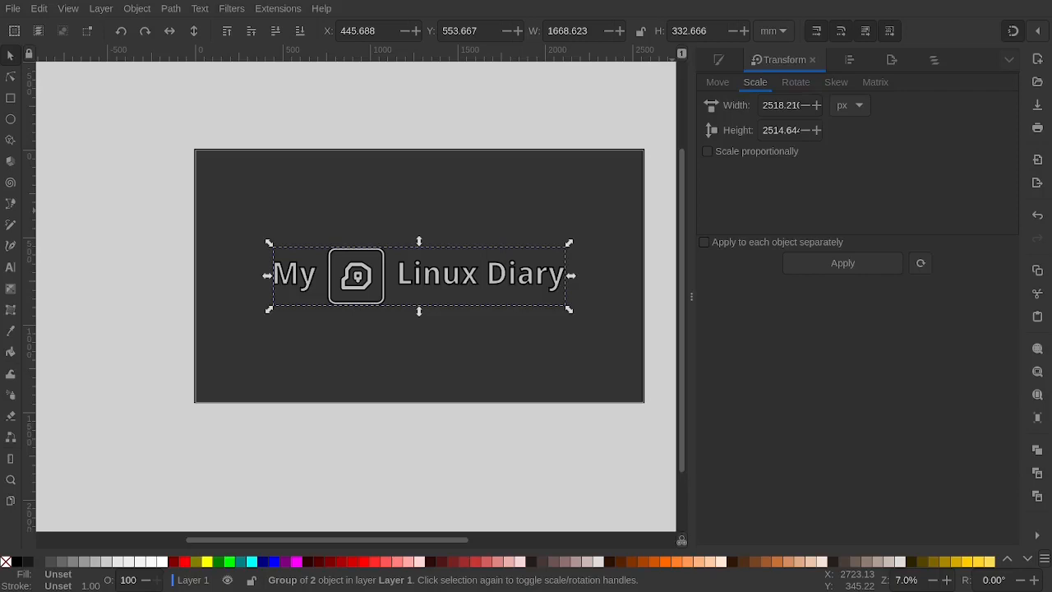
Select the My Linux Diary title group on the canvas
scroll(374, 291, up, 5)
scroll(374, 290, down, 5)
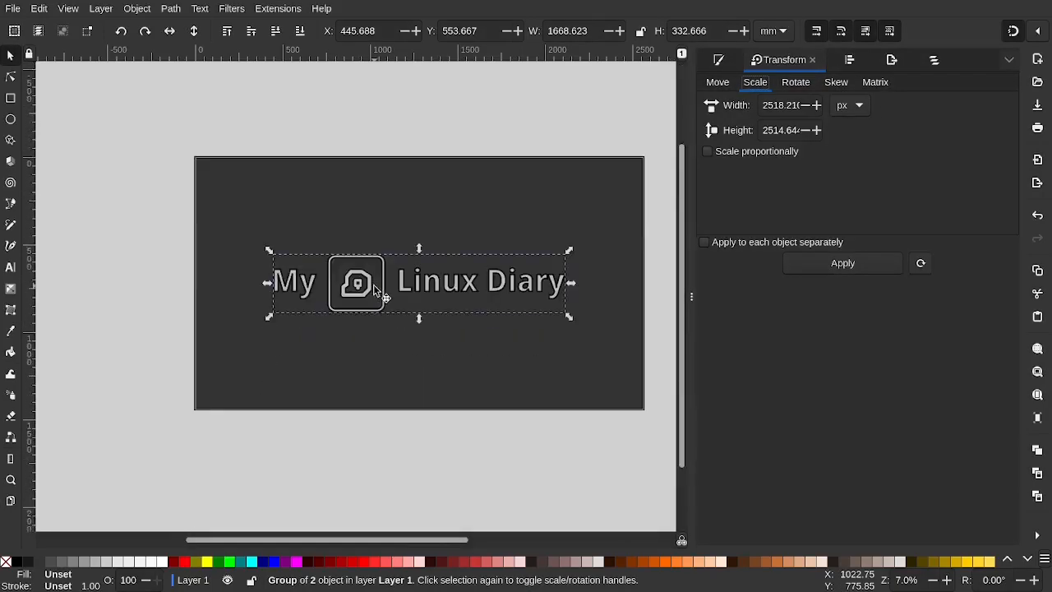
click(380, 307)
ctrl+scroll(378, 306, up, 2)
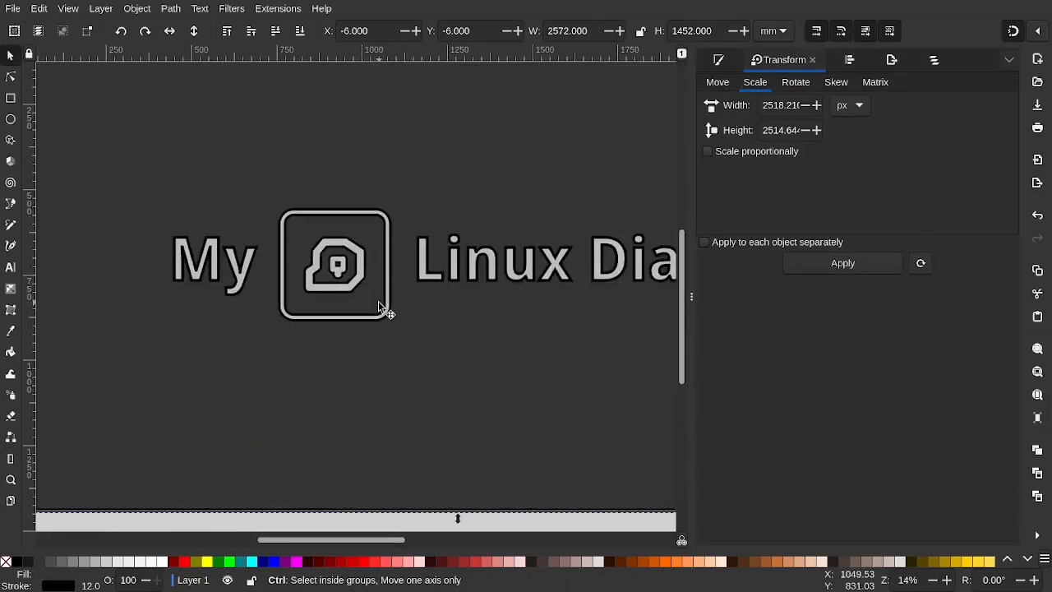
ctrl+scroll(245, 257, down, 1)
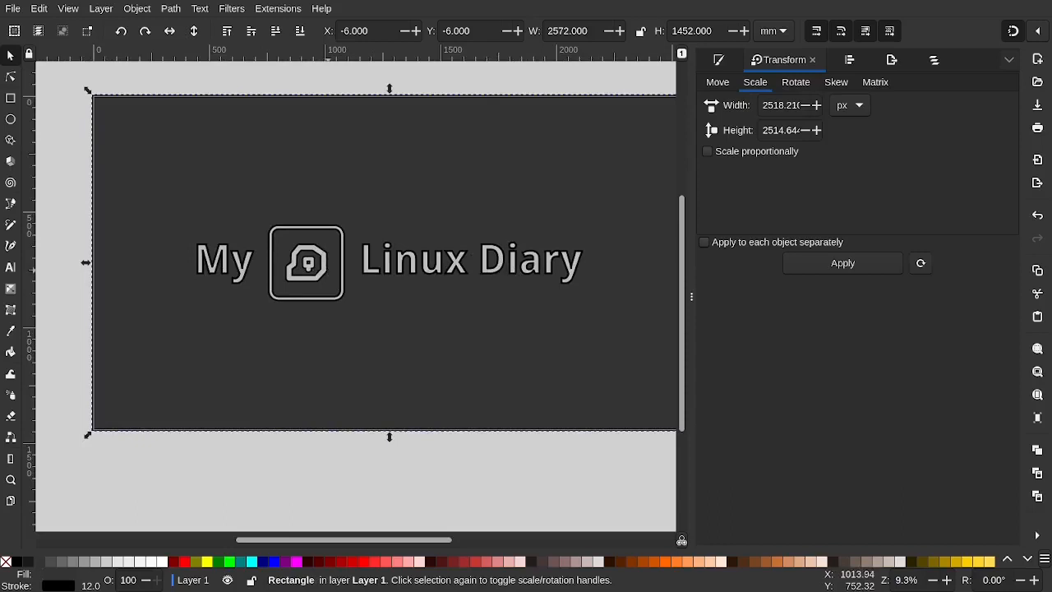
key(alt+Tab)
scroll(460, 284, left, 2)
scroll(460, 283, right, 7)
scroll(460, 283, left, 3)
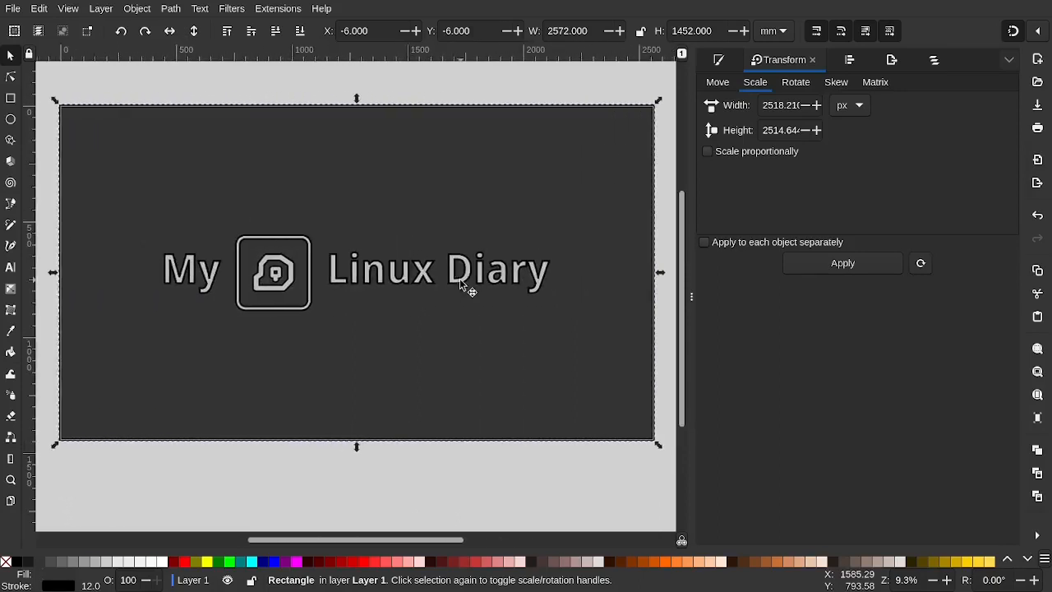
key(alt+Tab)
key(alt+Tab)
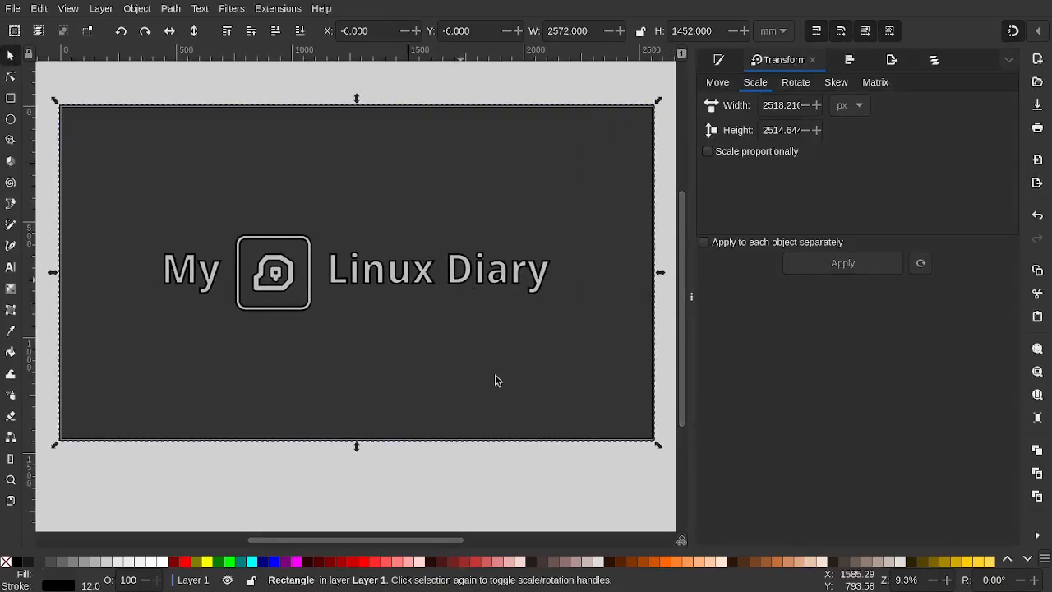
click(383, 288)
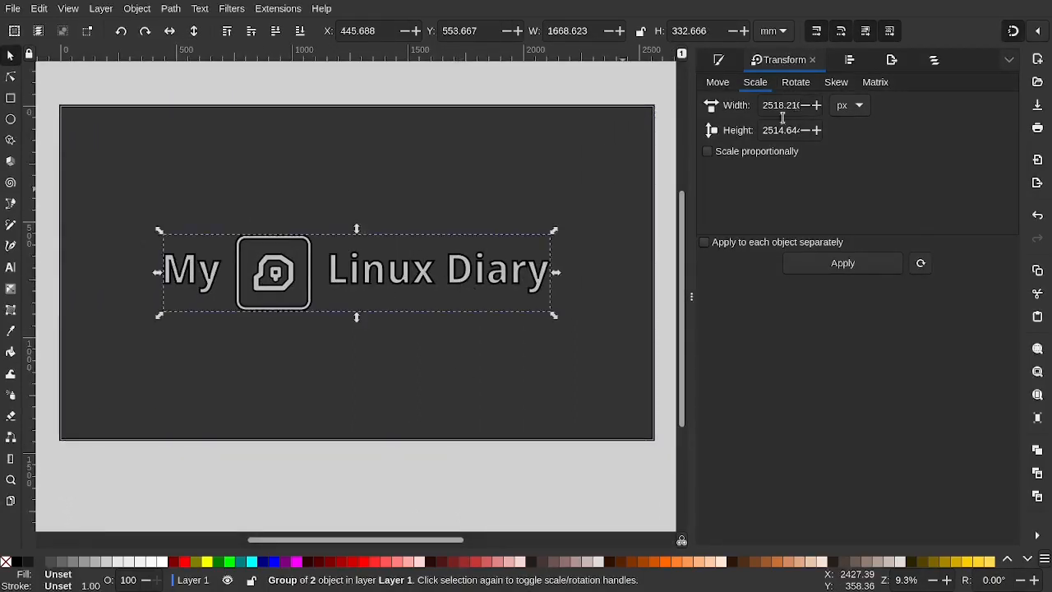
key(alt+Tab)
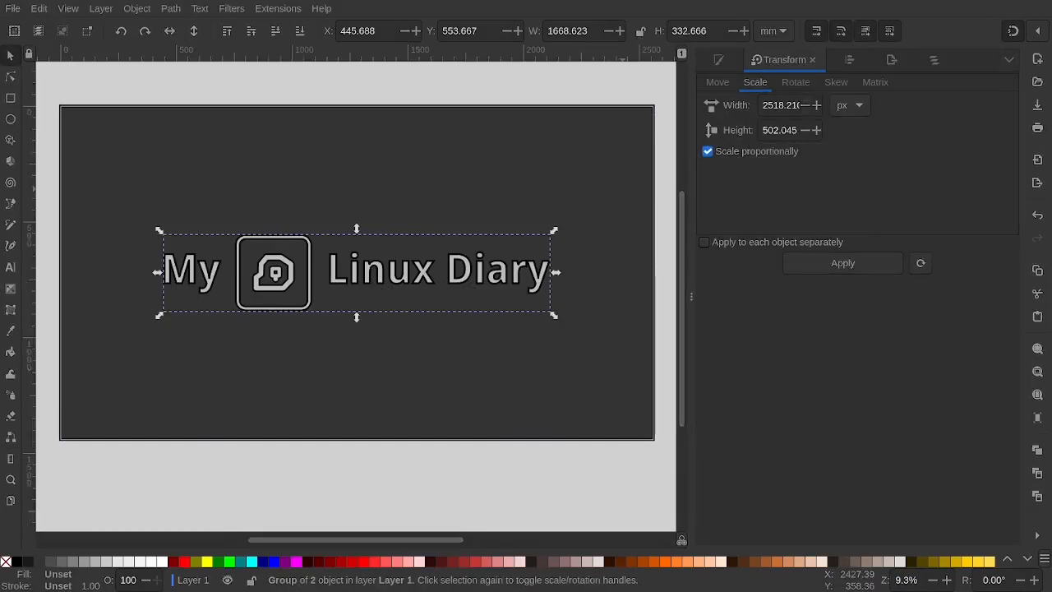
Reset the scale width to 100%, tick Scale proportionally and switch the units to px
click(777, 106)
triple_click(789, 106)
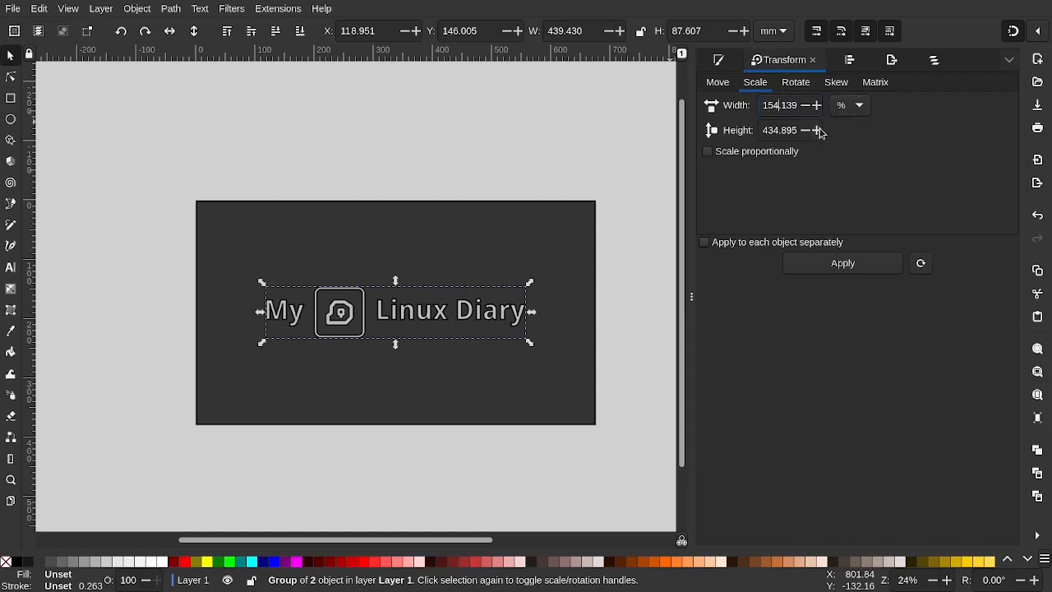
key(ctrl+a)
text(100)
key(Tab)
click(773, 151)
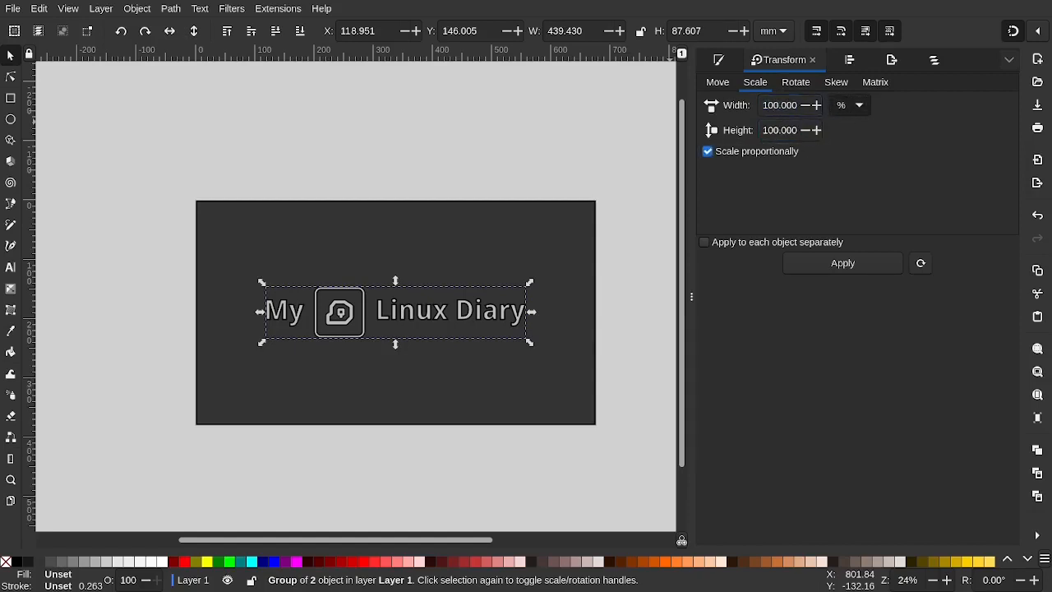
click(858, 224)
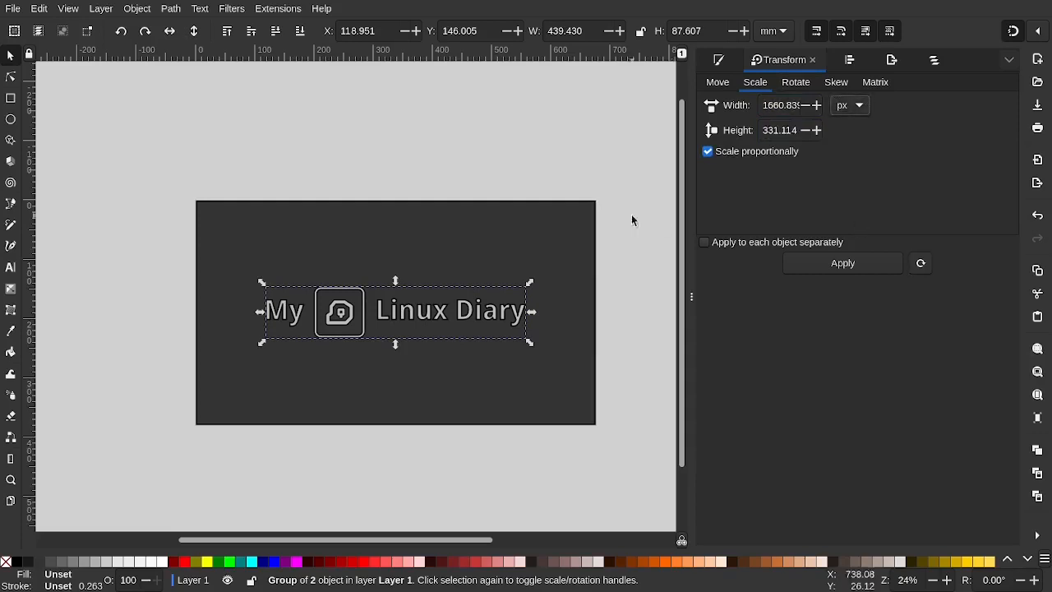
key(alt+Tab)
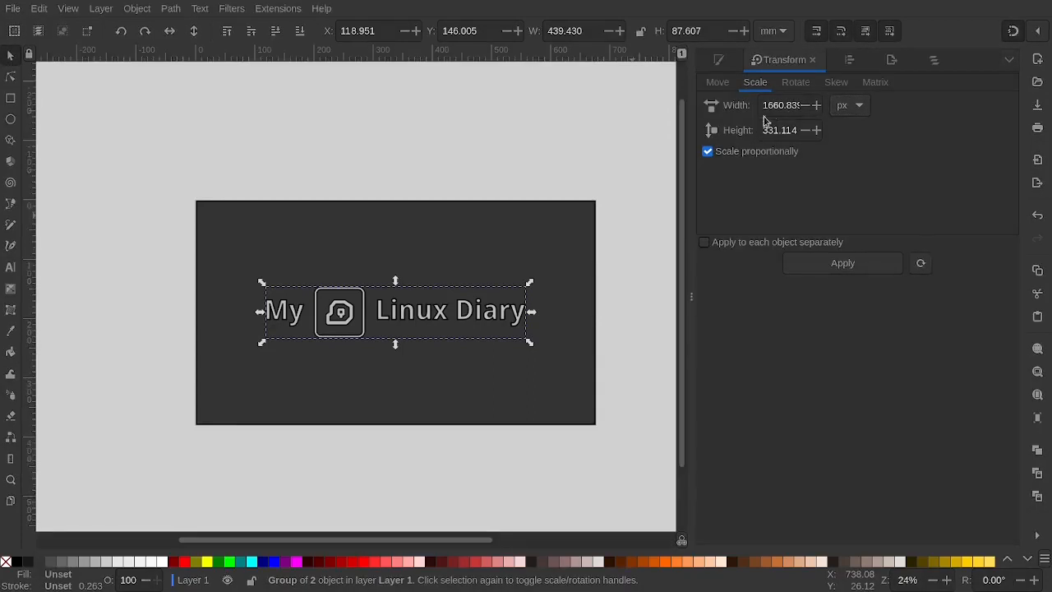
Enter a 1230 px width and apply it to the title group
drag(784, 105, 739, 107)
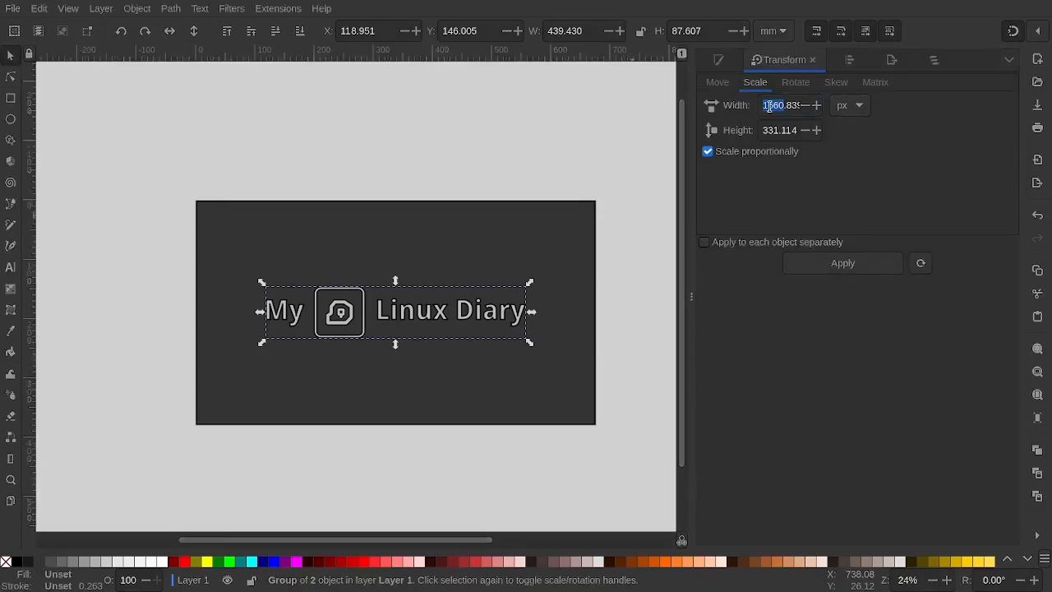
click(797, 105)
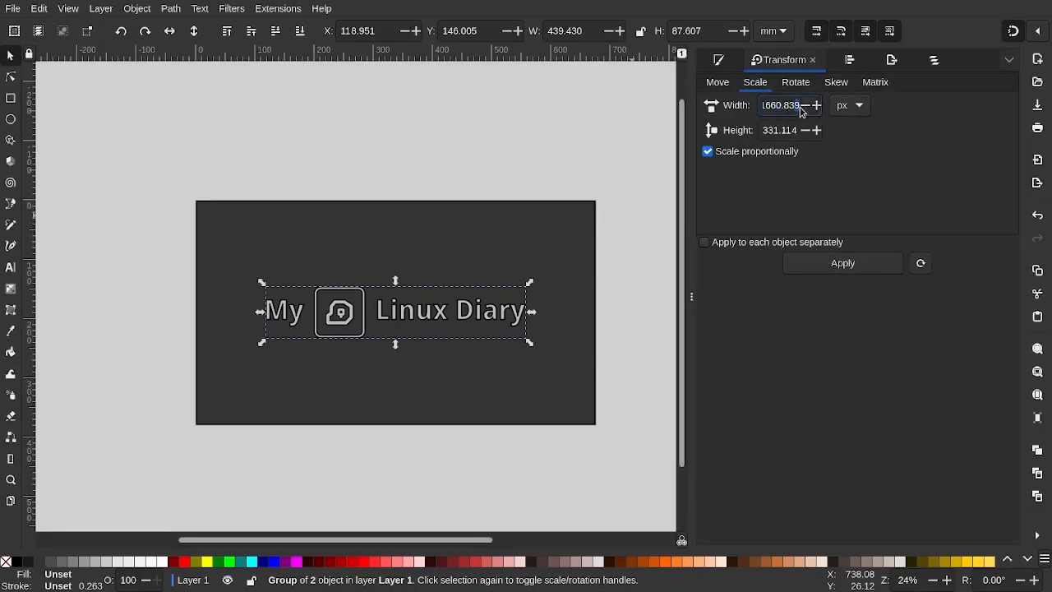
drag(798, 105, 764, 105)
text(1230)
key(Return)
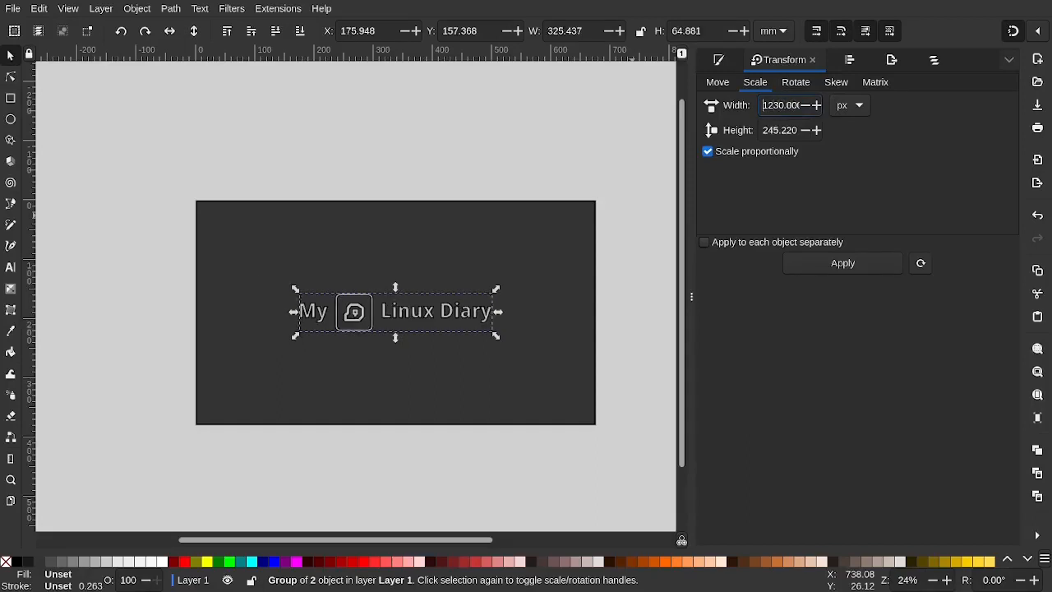
scroll(601, 179, down, 3)
scroll(601, 182, down, 2)
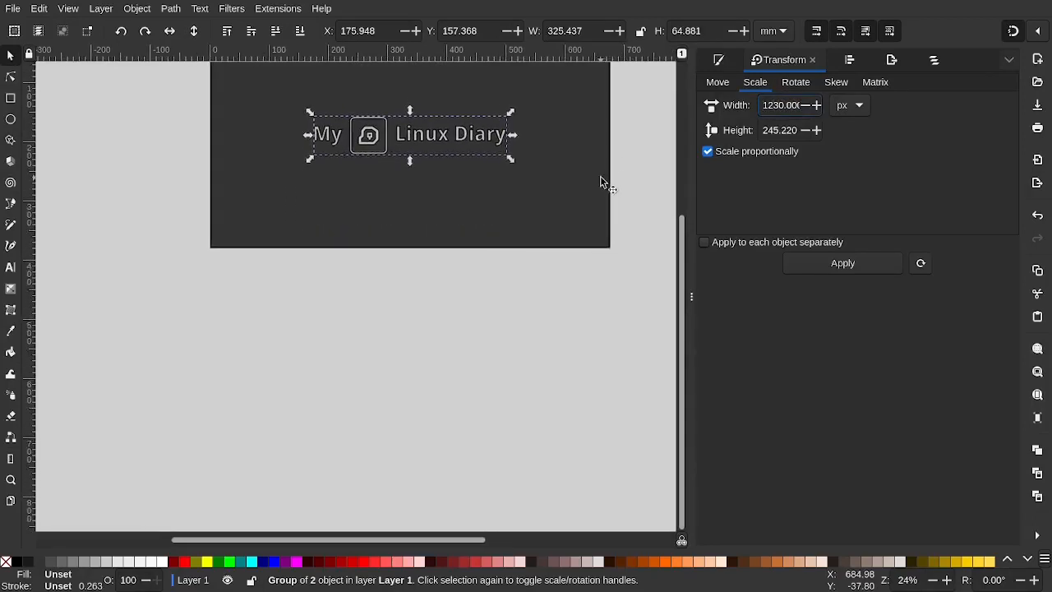
Drag the circle's corner handles outward toward the page corners
scroll(601, 181, up, 1)
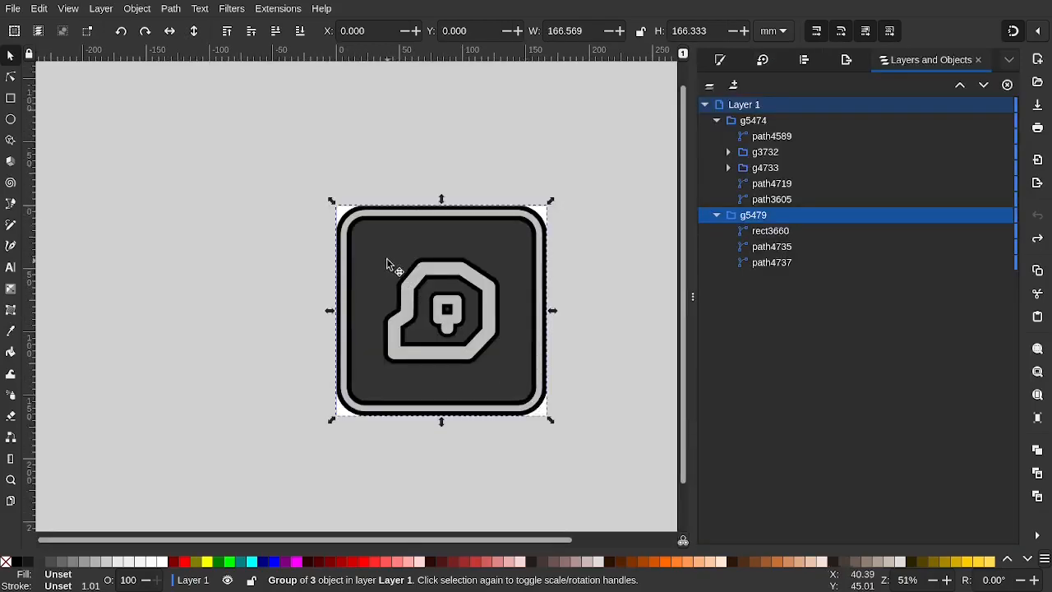
scroll(389, 262, up, 3)
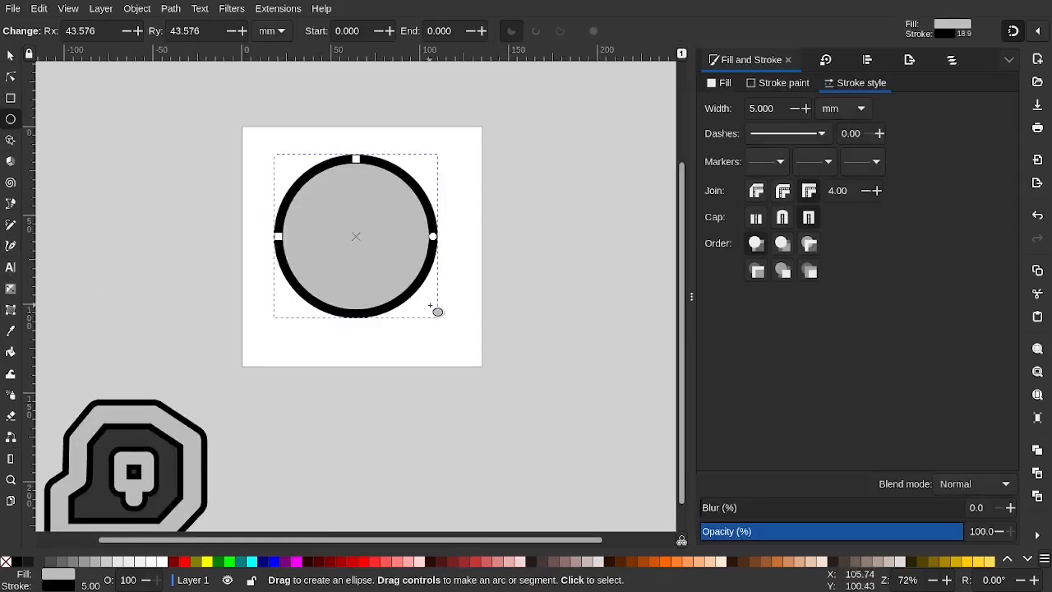
click(13, 55)
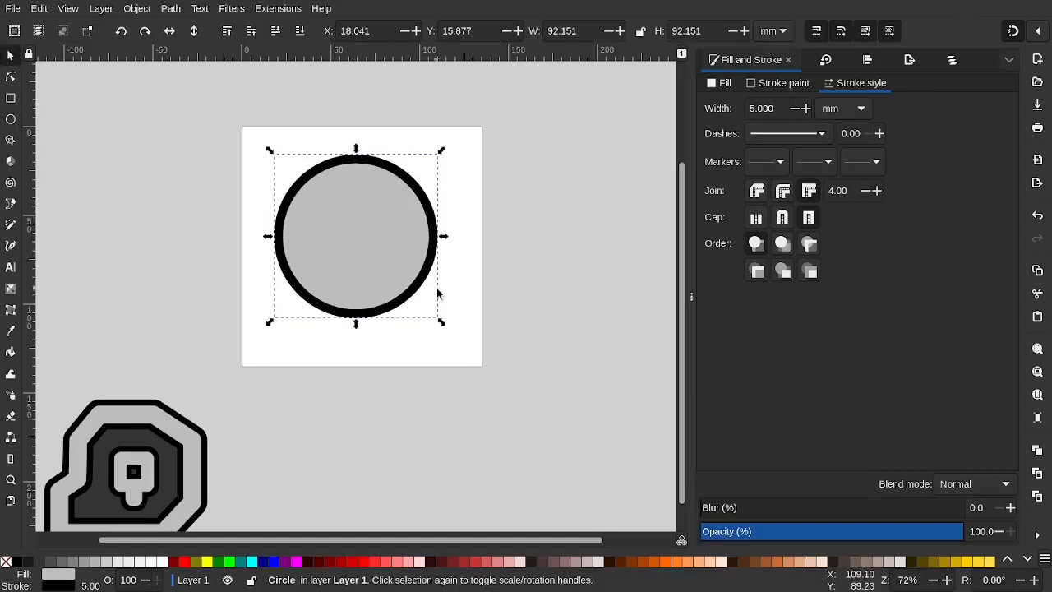
mouse_move(444, 321)
mouse_down()
mouse_move(498, 378)
mouse_move(488, 370)
mouse_up()
drag(270, 149, 241, 126)
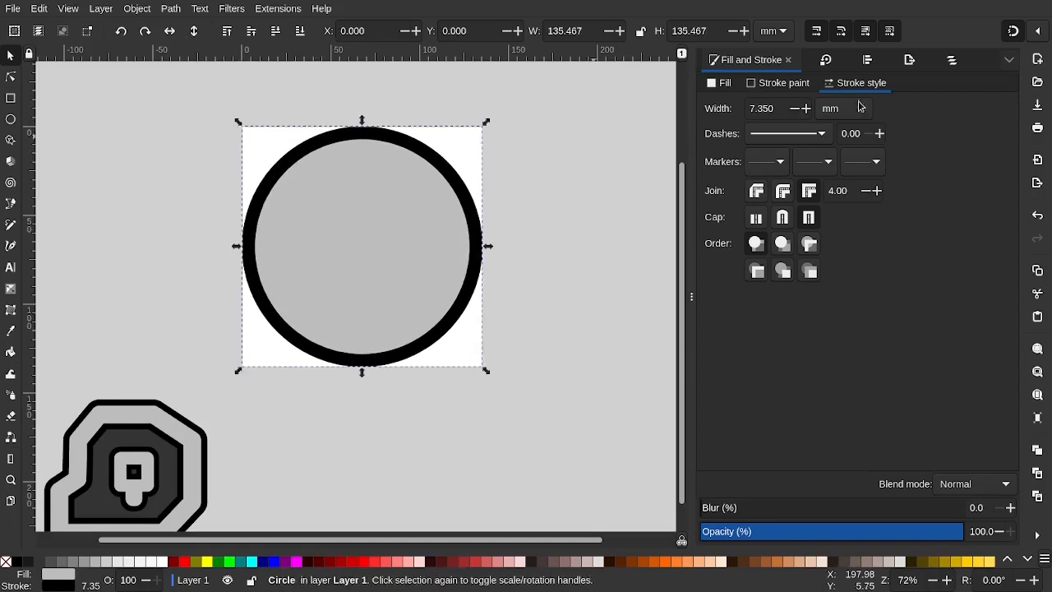
Set the circle's outline stroke width to 3.5 mm
drag(777, 107, 712, 108)
text(4)
key(Return)
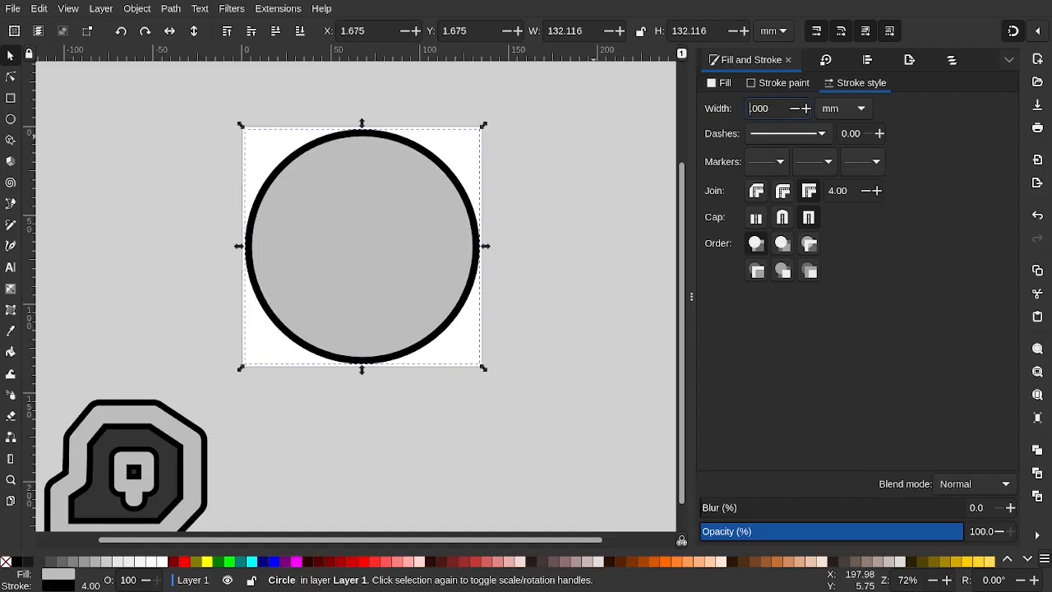
text(3)
key(Return)
scroll(326, 277, down, 3)
scroll(327, 277, left, 1)
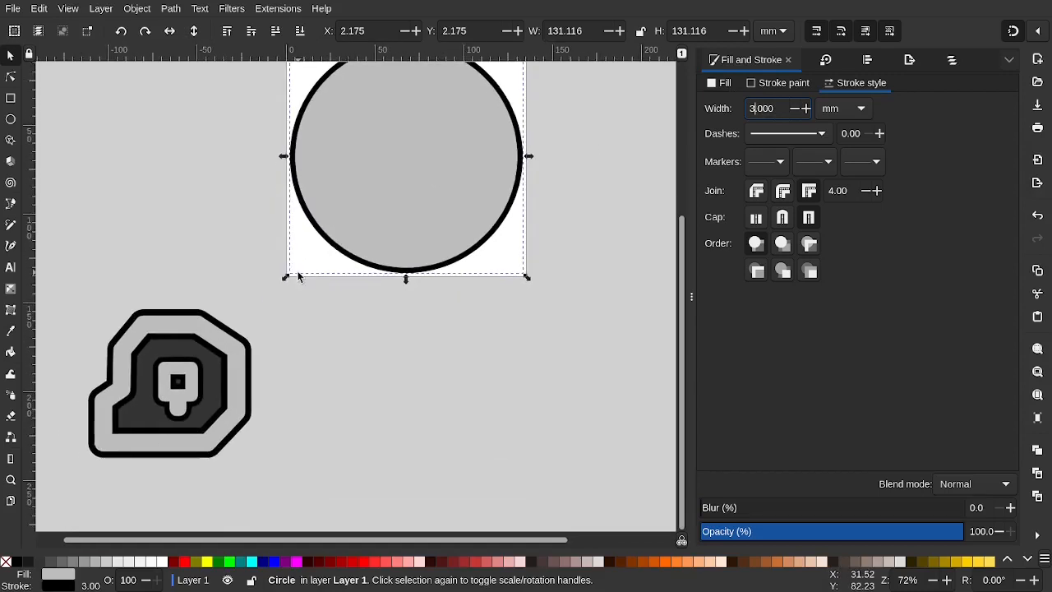
scroll(298, 277, up, 2)
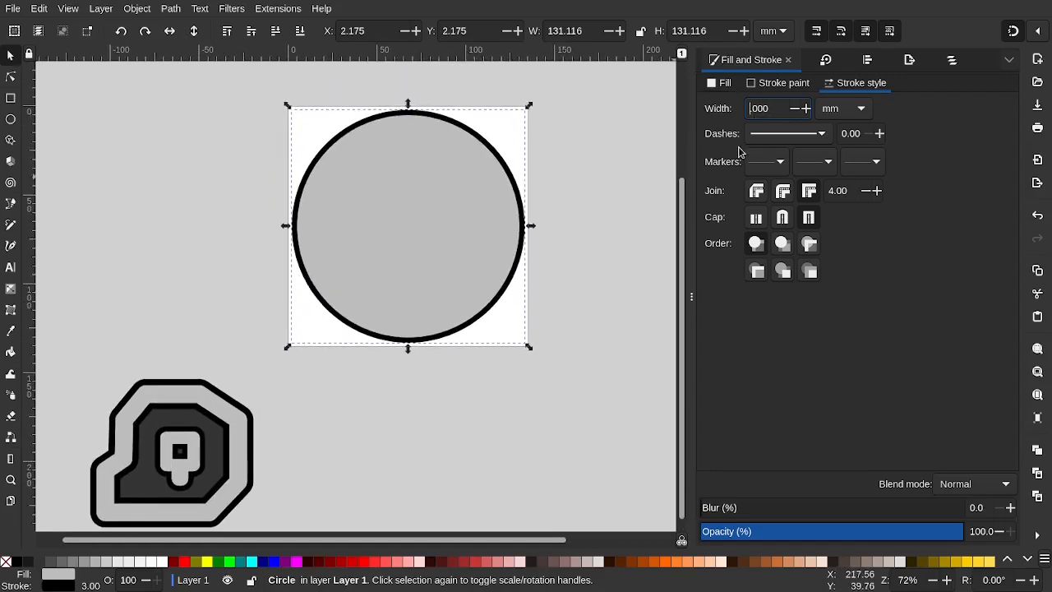
key(Return)
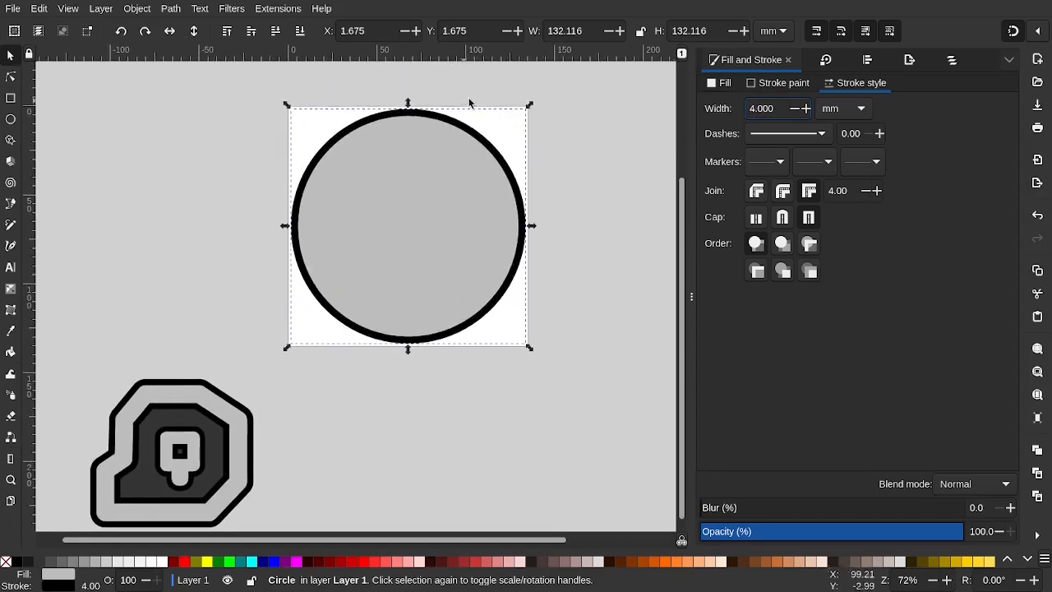
key(BackSpace)
key(BackSpace)
key(BackSpace)
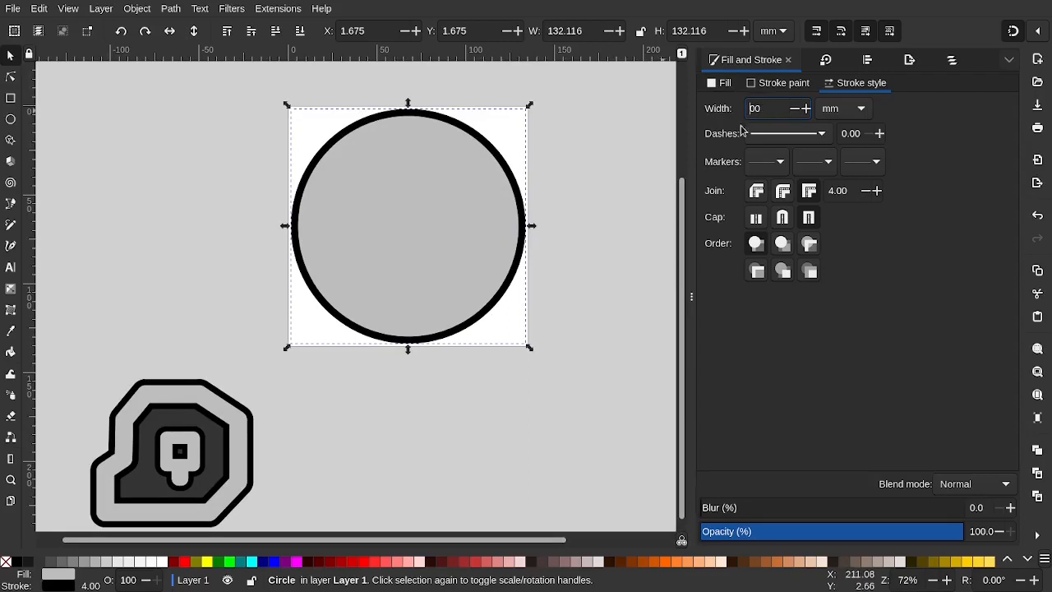
text(3.5)
key(Return)
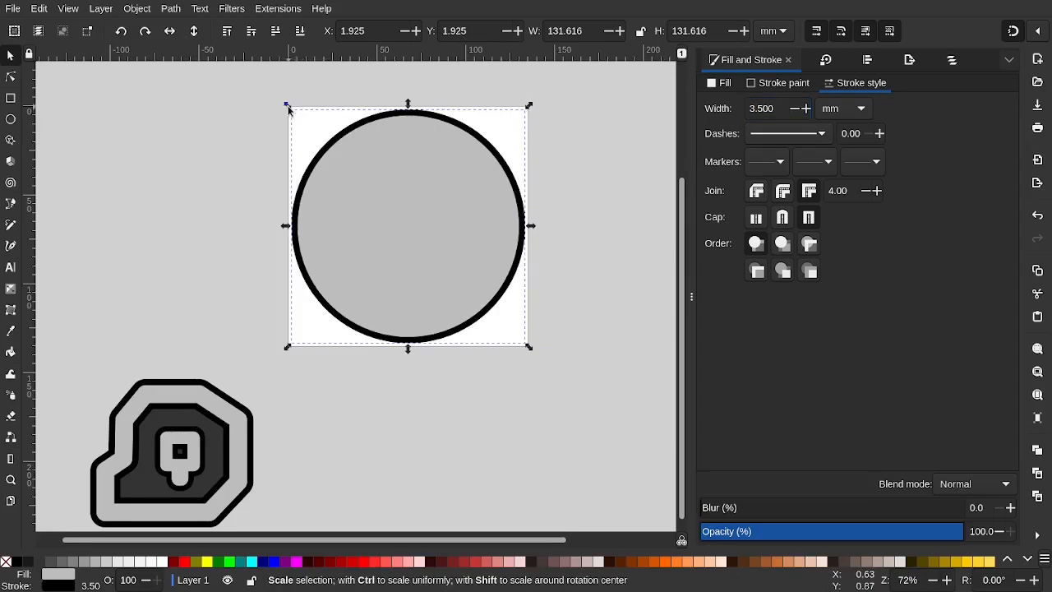
Fit the circle to the 135.467 mm page and pick its fill from the logo's dark area
drag(288, 109, 285, 107)
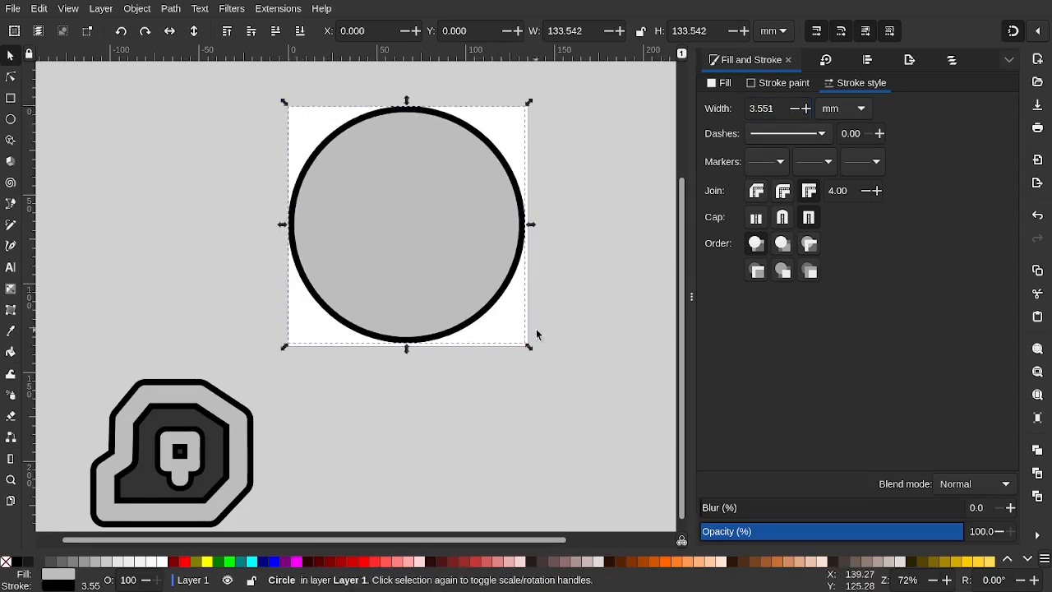
drag(530, 349, 532, 355)
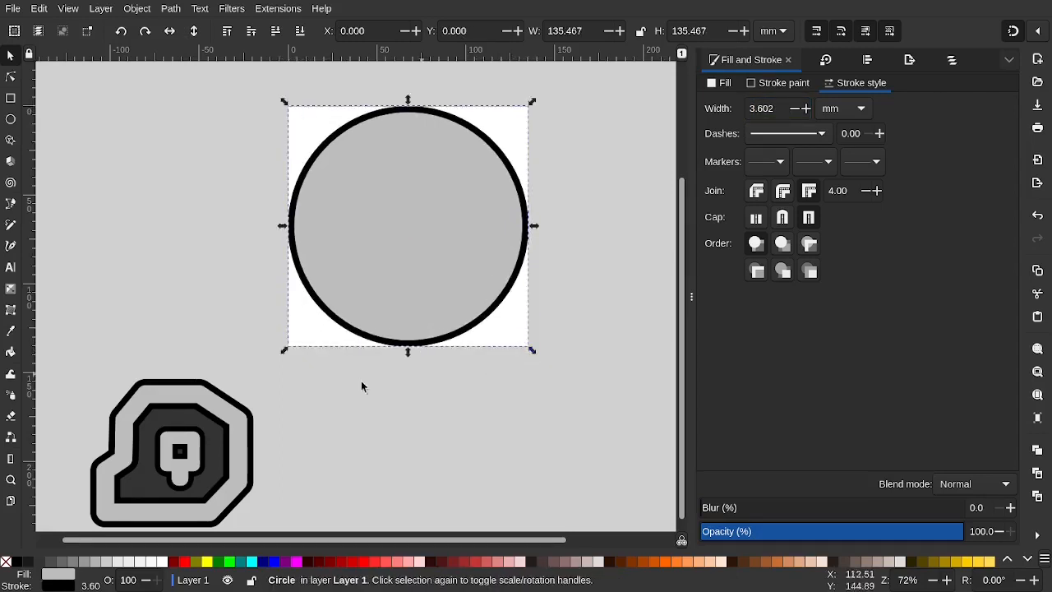
click(368, 222)
click(721, 83)
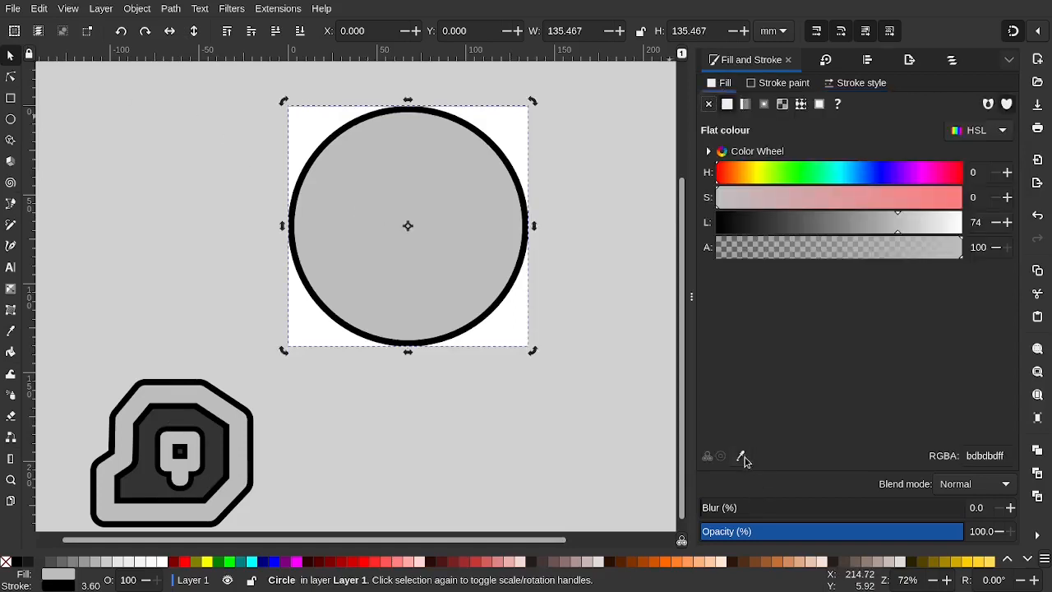
click(740, 457)
Fill the circle dark gray 333333, move the logo over it and lower the circle beneath
click(216, 444)
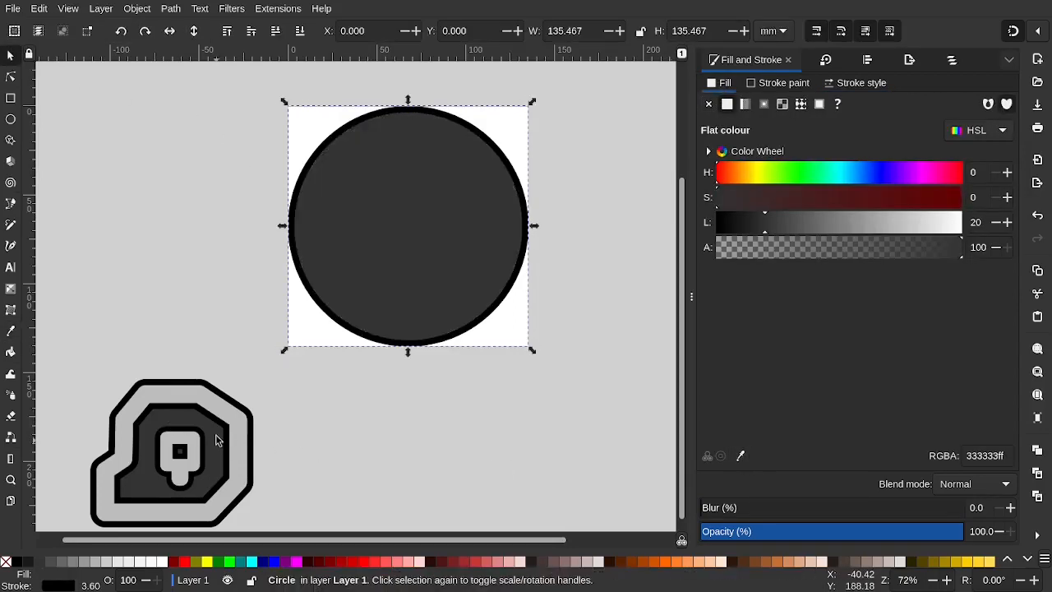
click(148, 192)
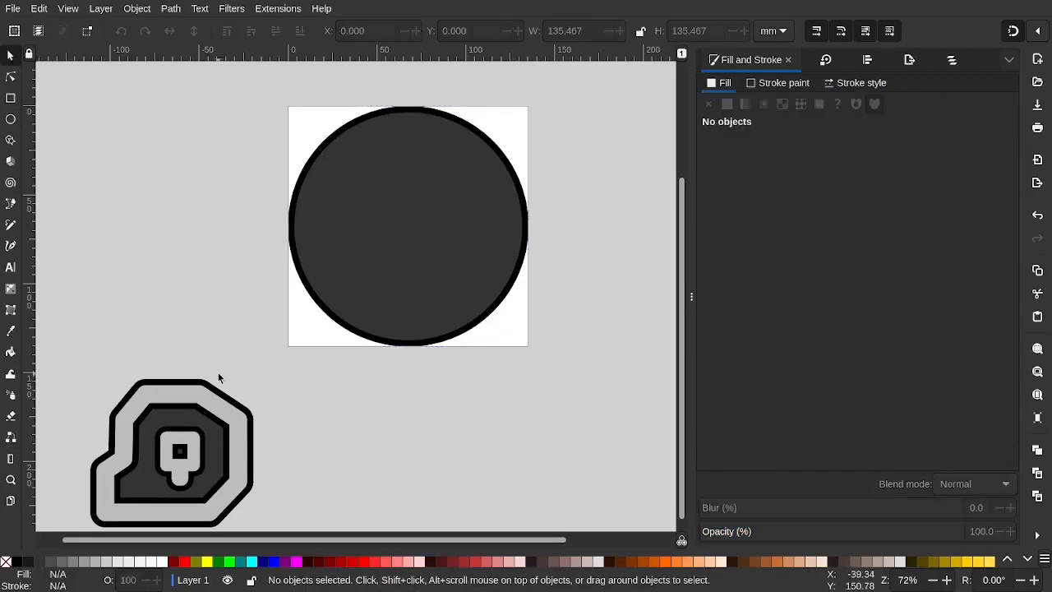
click(170, 425)
drag(169, 424, 281, 283)
click(403, 201)
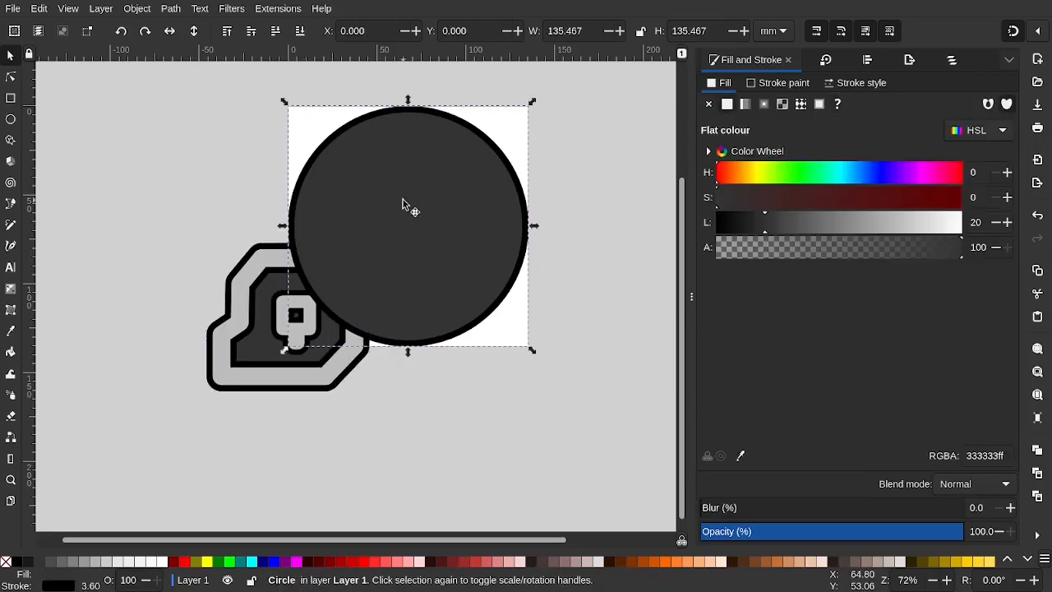
key(Page_Down)
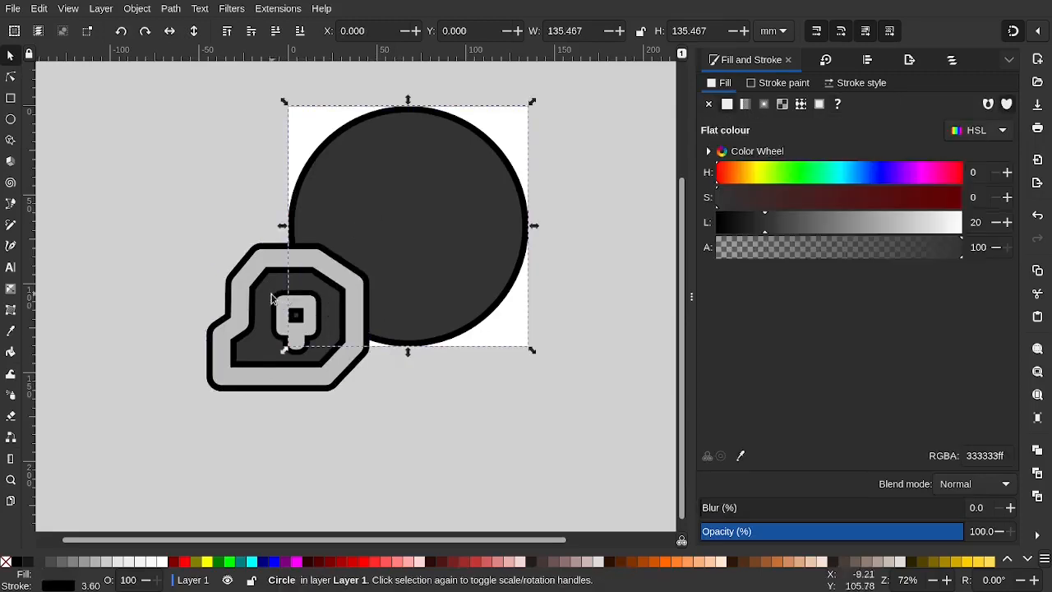
Centre the logo on the circle horizontally and vertically with Align and Distribute
click(368, 250)
shift+click(400, 220)
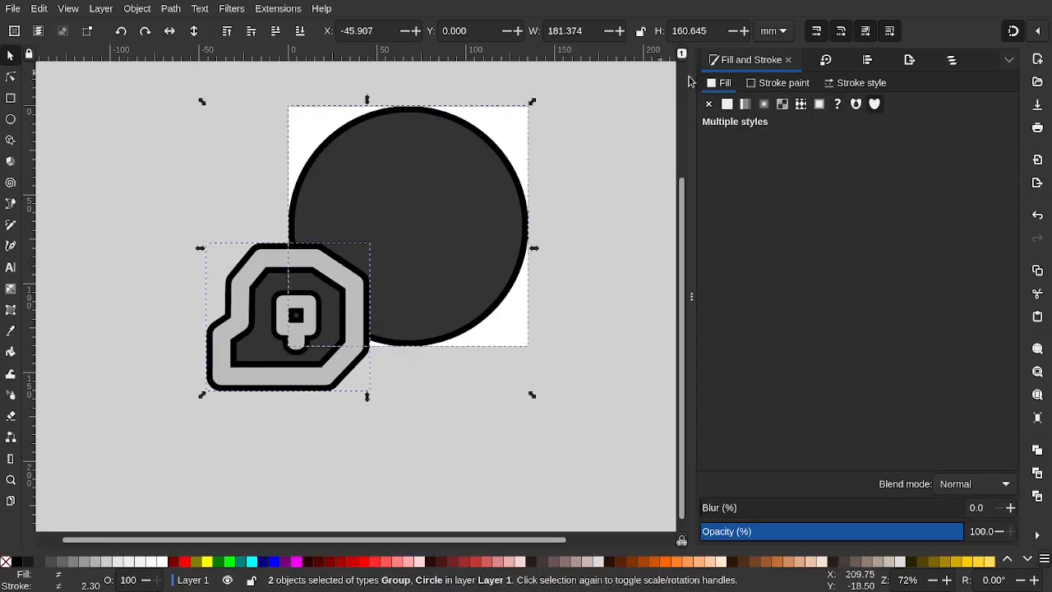
click(867, 60)
click(765, 186)
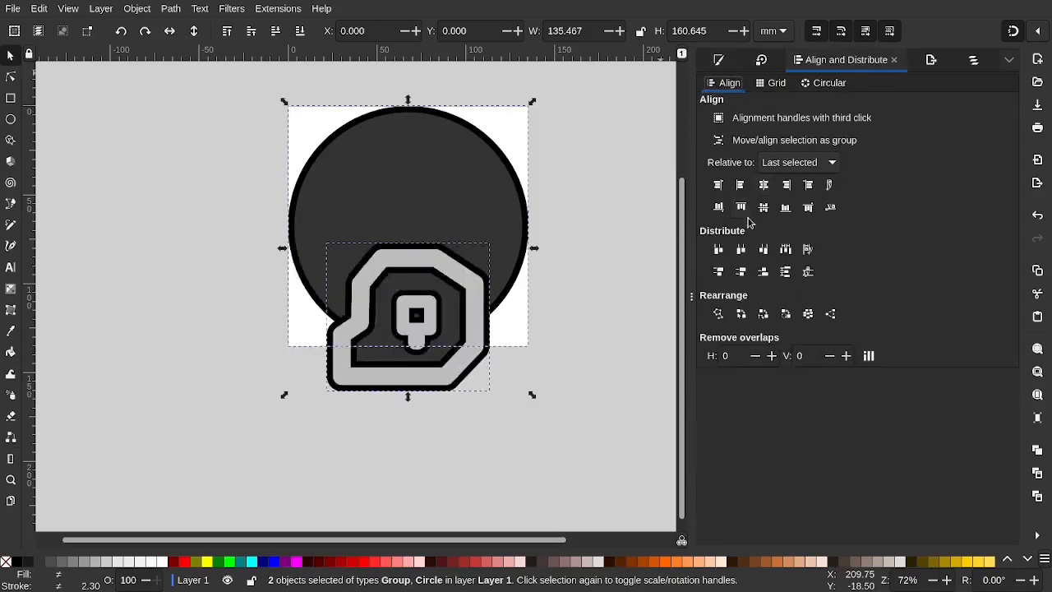
click(764, 207)
click(307, 427)
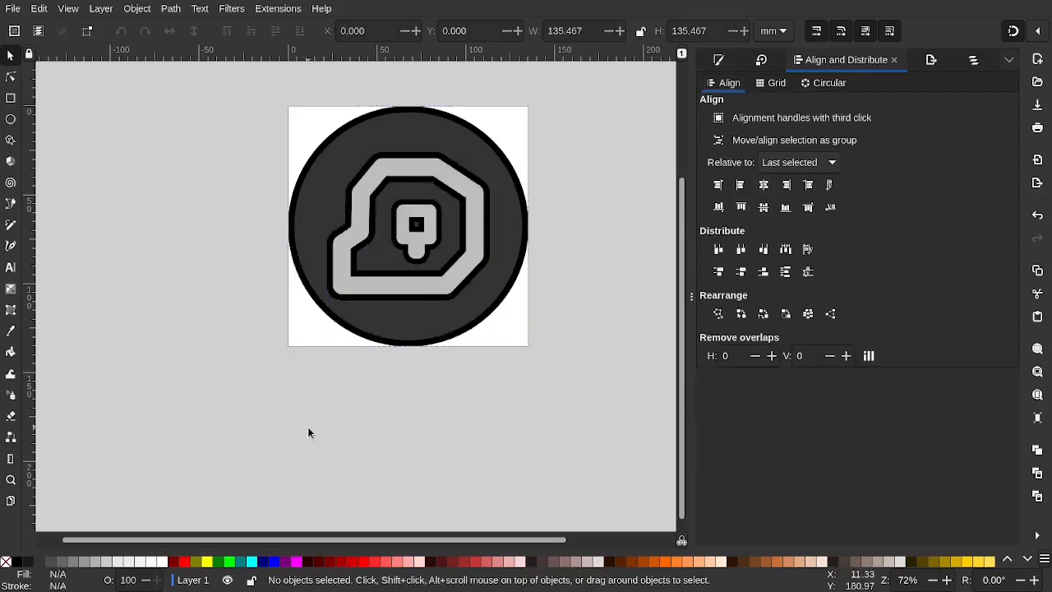
Reselect the logo and circle and redo the vertical centring
ctrl+scroll(433, 298, down, 3)
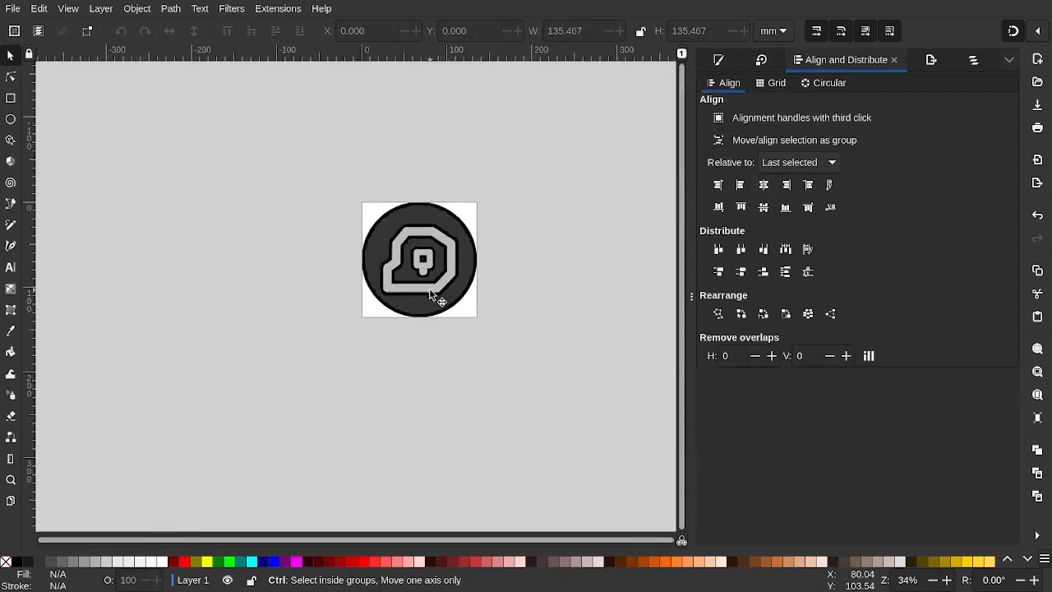
ctrl+scroll(414, 241, up, 2)
ctrl+scroll(412, 236, up, 2)
click(415, 231)
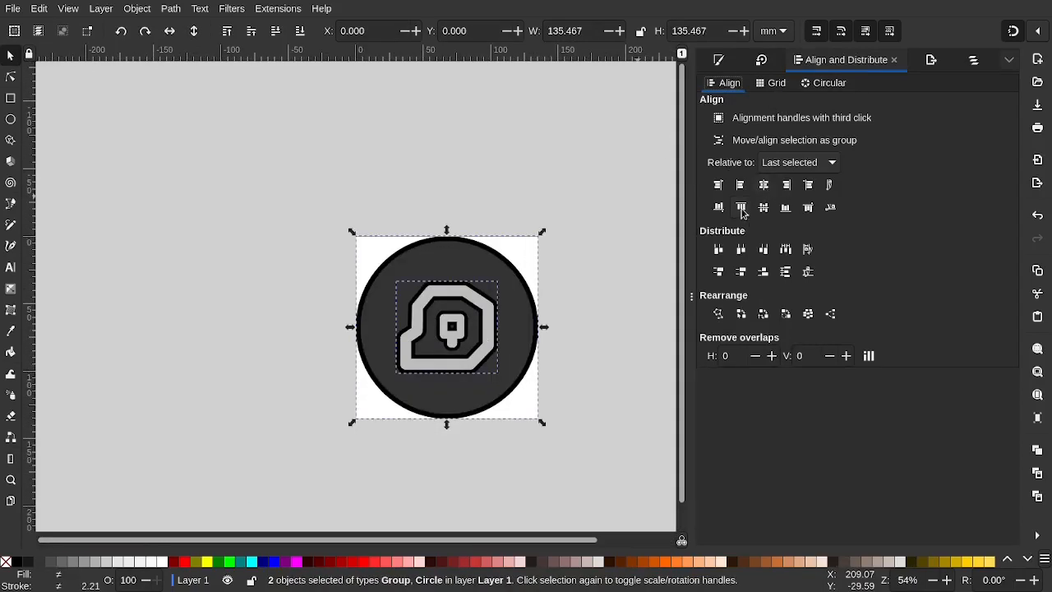
click(740, 209)
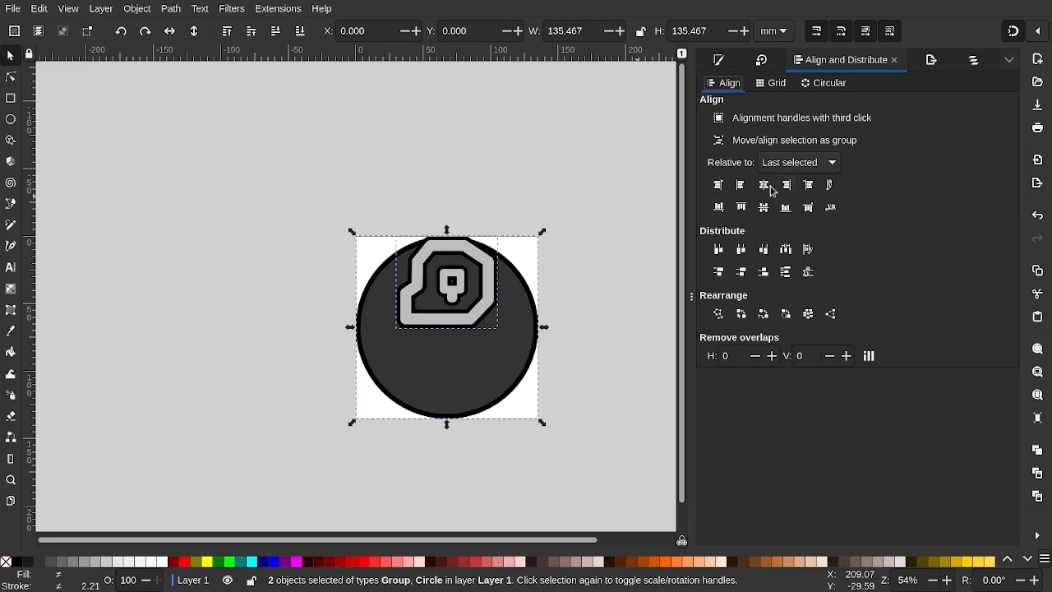
click(767, 207)
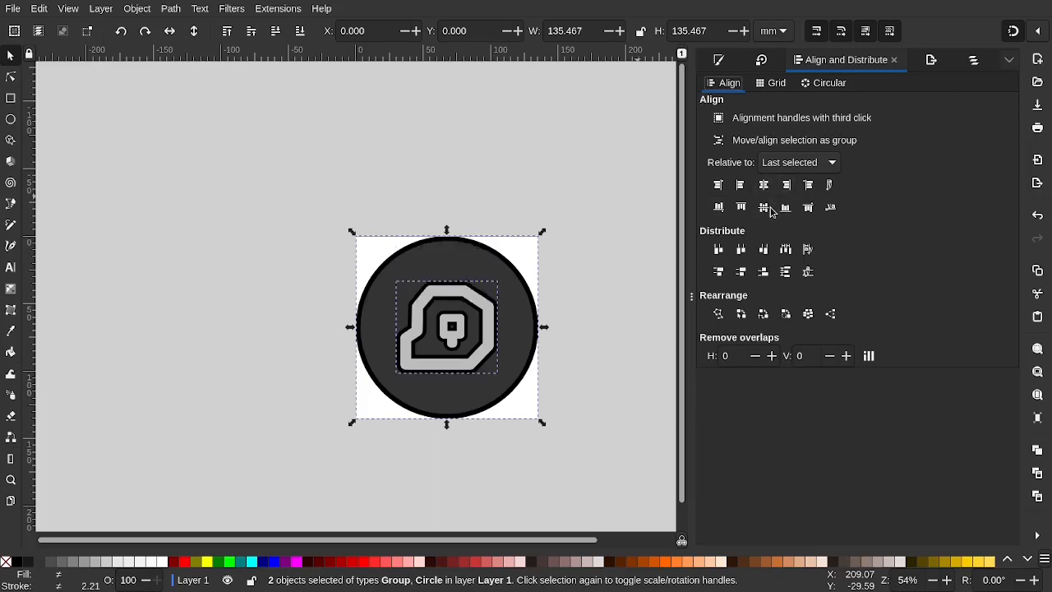
click(537, 181)
Zoom around the finished badge and open the Transform dialog with Shift+Ctrl+M
scroll(541, 266, down, 2)
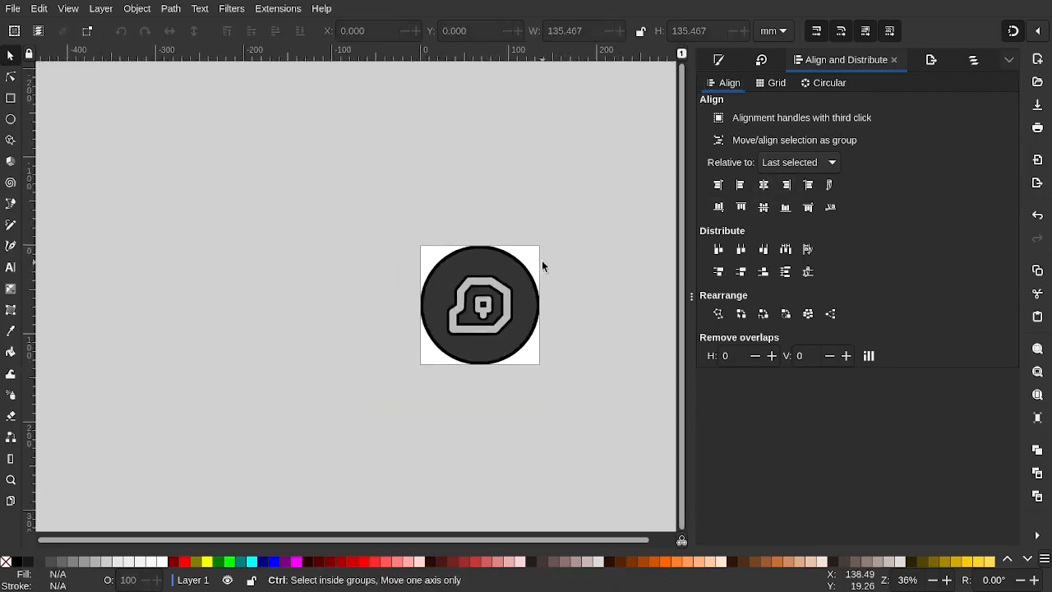
scroll(474, 322, up, 3)
scroll(475, 322, down, 1)
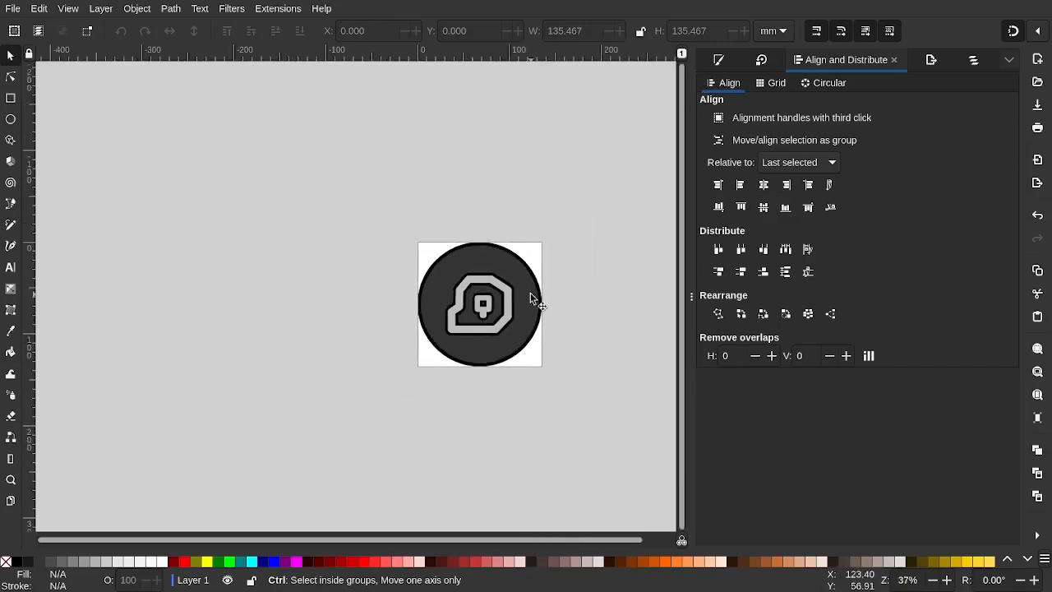
scroll(532, 300, up, 2)
scroll(532, 299, down, 4)
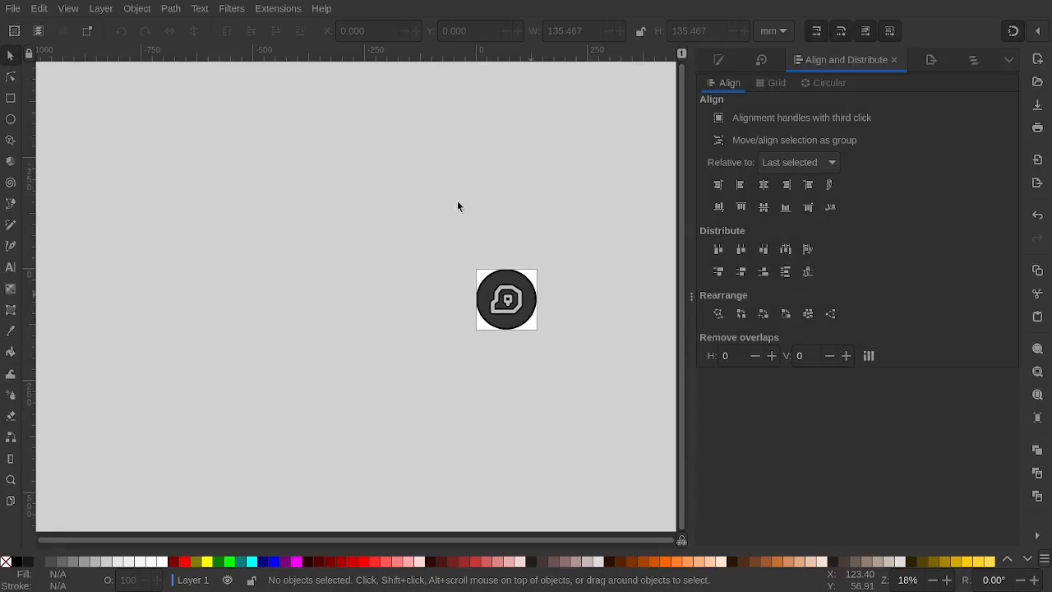
scroll(457, 201, up, 1)
key(shift+ctrl+m)
key(ctrl+z)
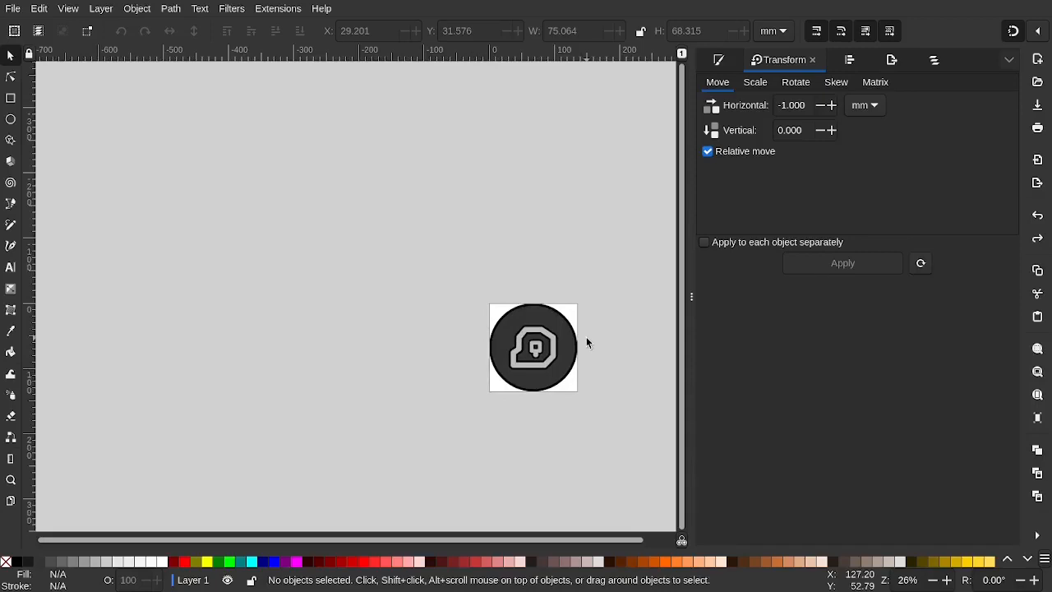
scroll(588, 343, down, 3)
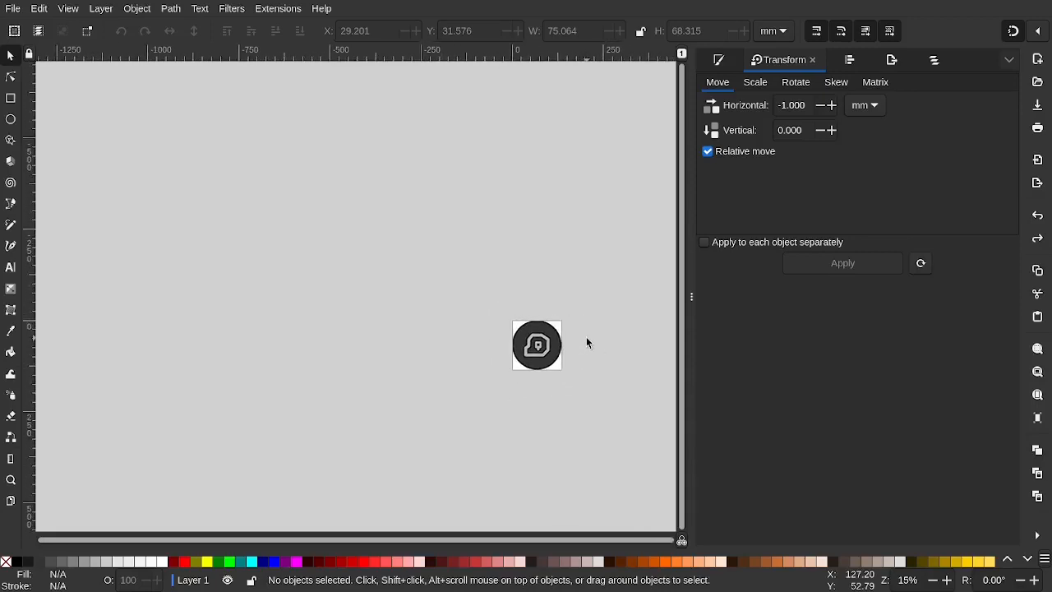
scroll(586, 343, right, 2)
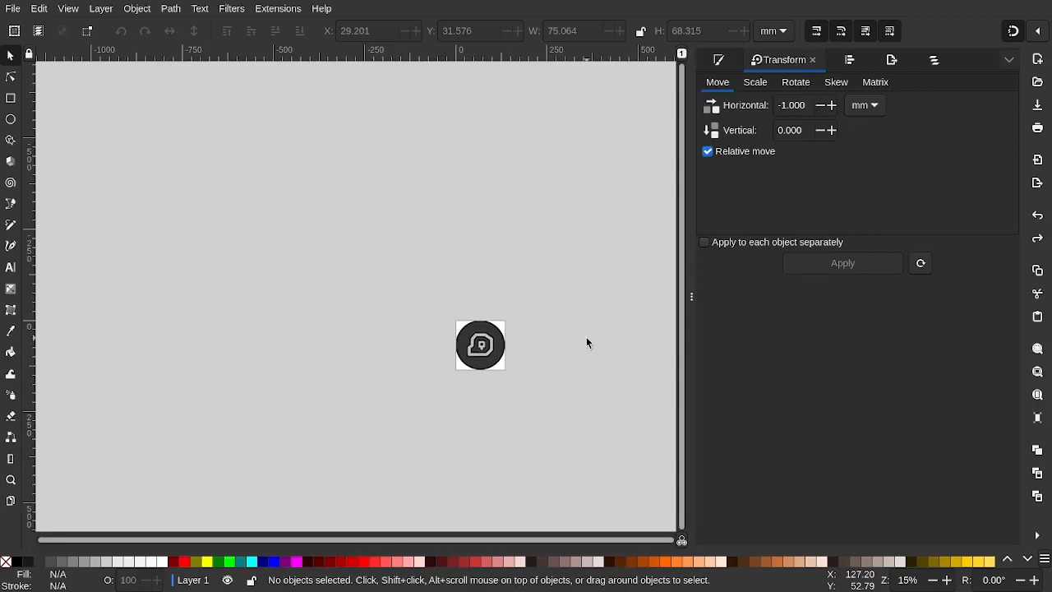
ctrl+scroll(479, 355, up, 3)
ctrl+scroll(479, 355, down, 1)
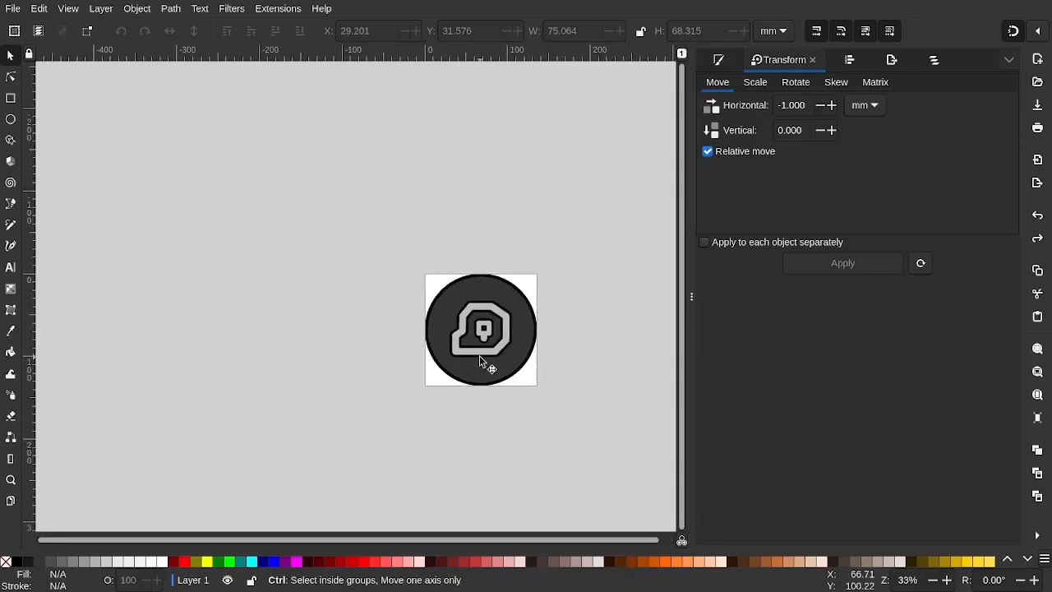
ctrl+scroll(542, 350, down, 2)
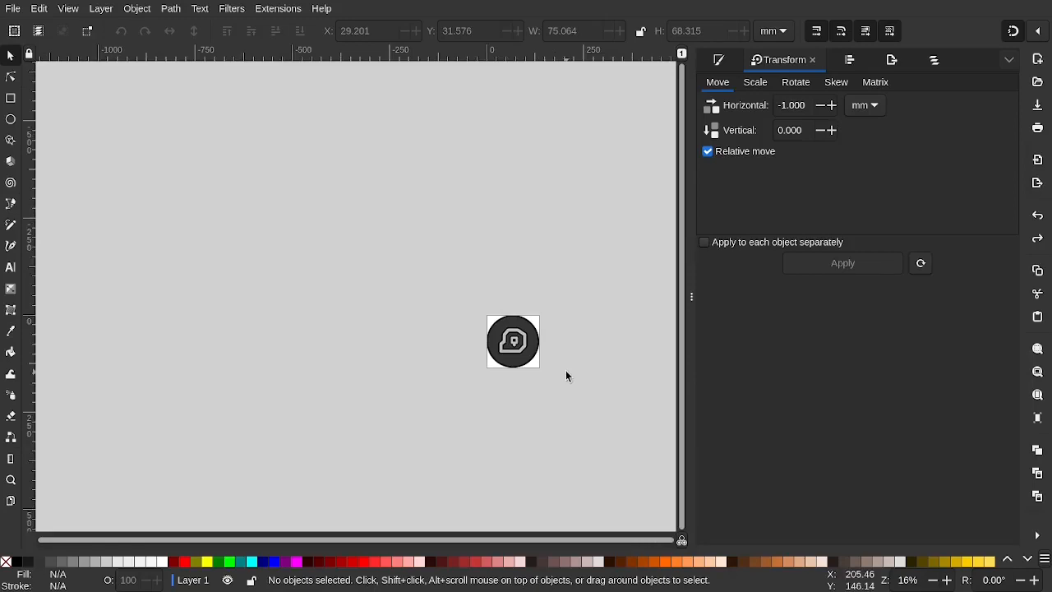
ctrl+scroll(566, 372, up, 2)
ctrl+scroll(566, 371, down, 3)
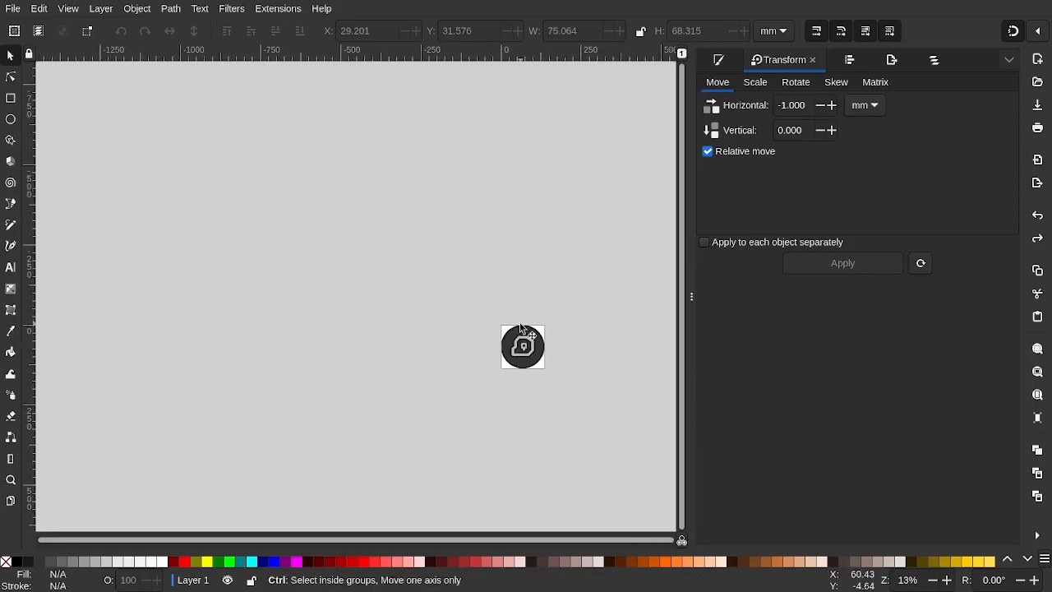
ctrl+scroll(520, 329, up, 3)
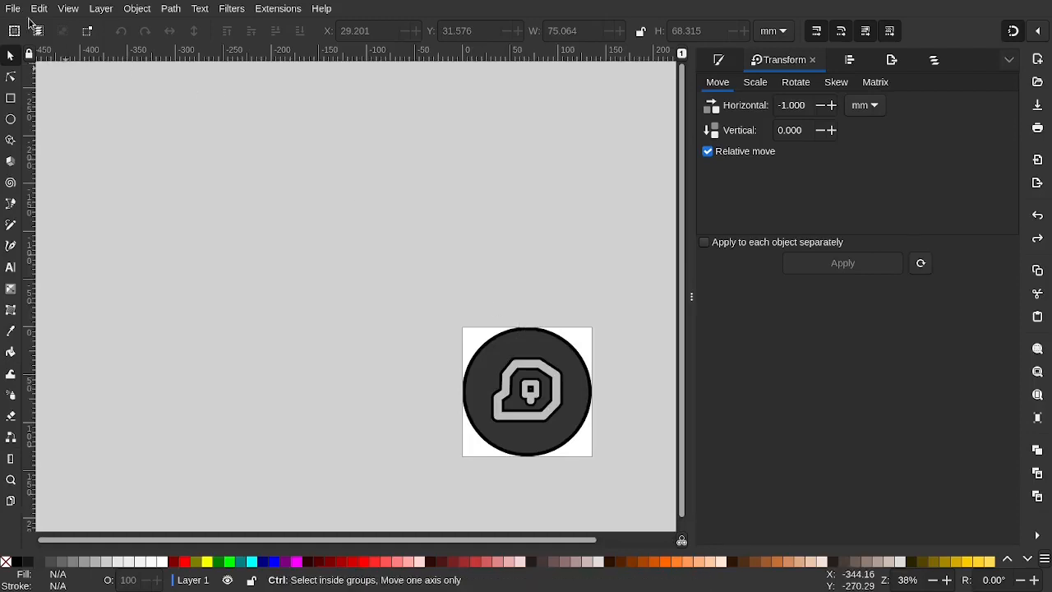
Save the icon as mldpiccircle.svg and set the PNG export width to 512 px
key(ctrl+s)
click(846, 62)
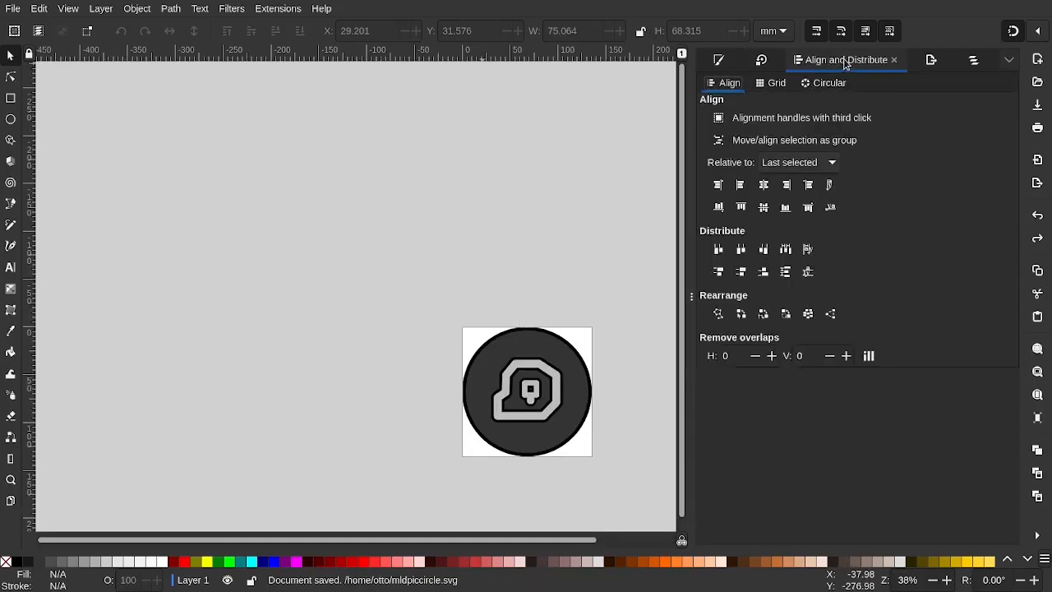
key(ctrl+shift+e)
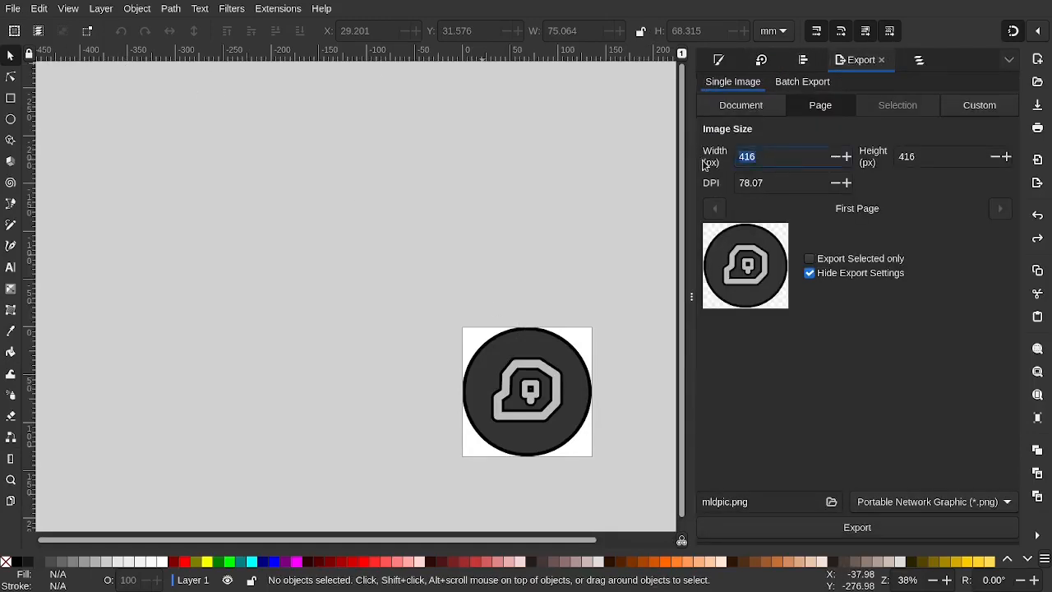
text(512)
key(Tab)
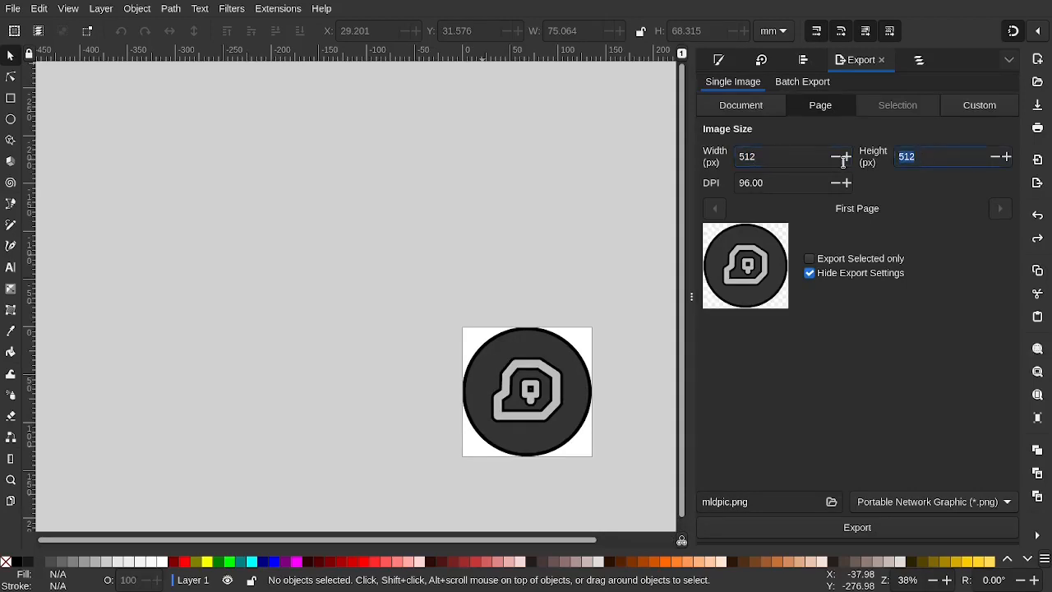
Rename the export file to mldpiccircle.png and export the 512 px PNG
click(12, 10)
click(58, 272)
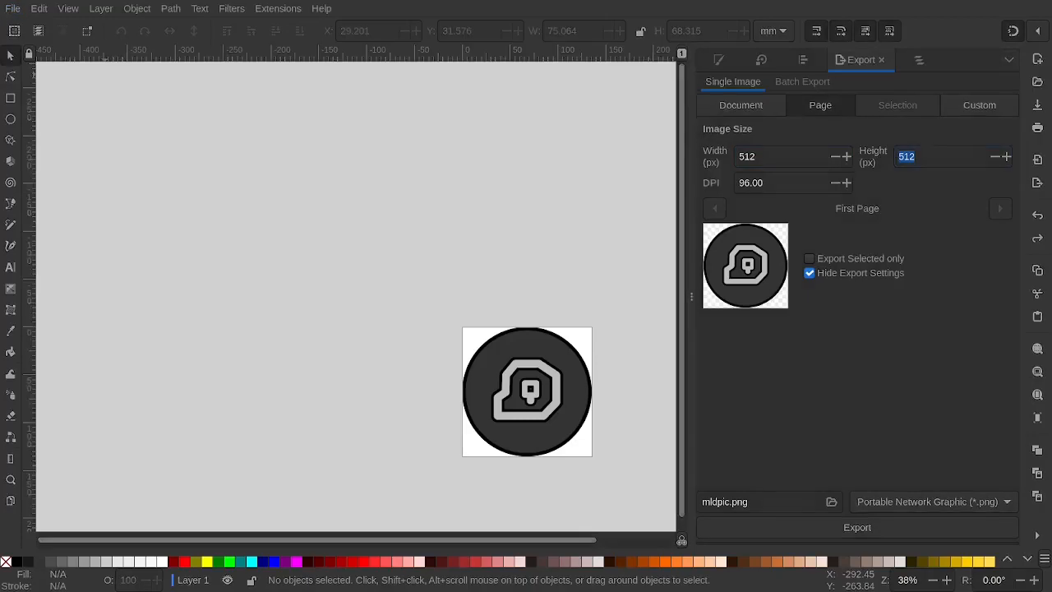
click(440, 83)
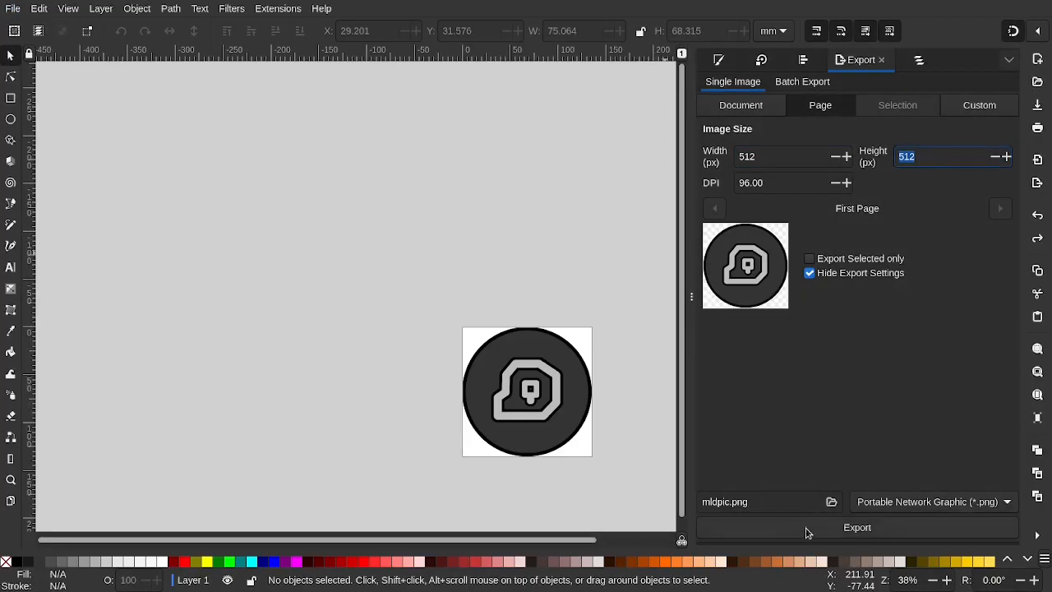
click(730, 502)
text(circle)
click(781, 531)
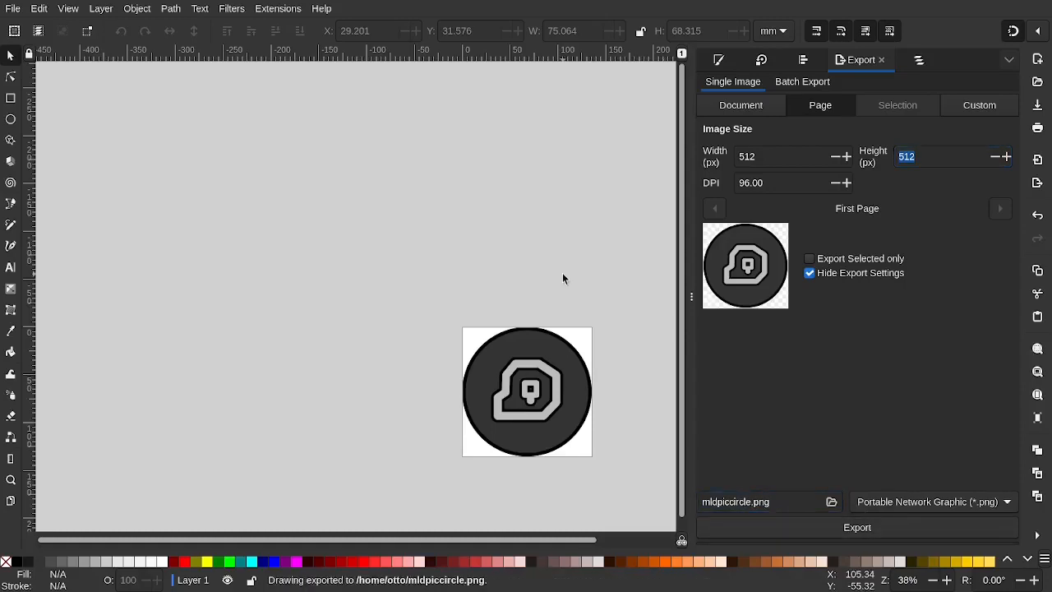
key(alt+Tab)
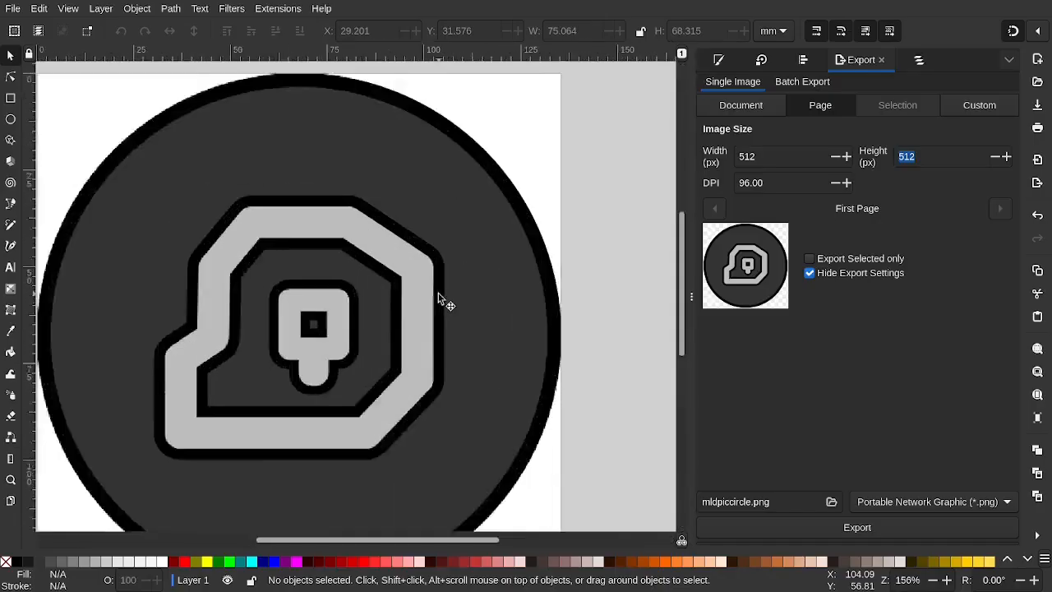
scroll(441, 299, down, 4)
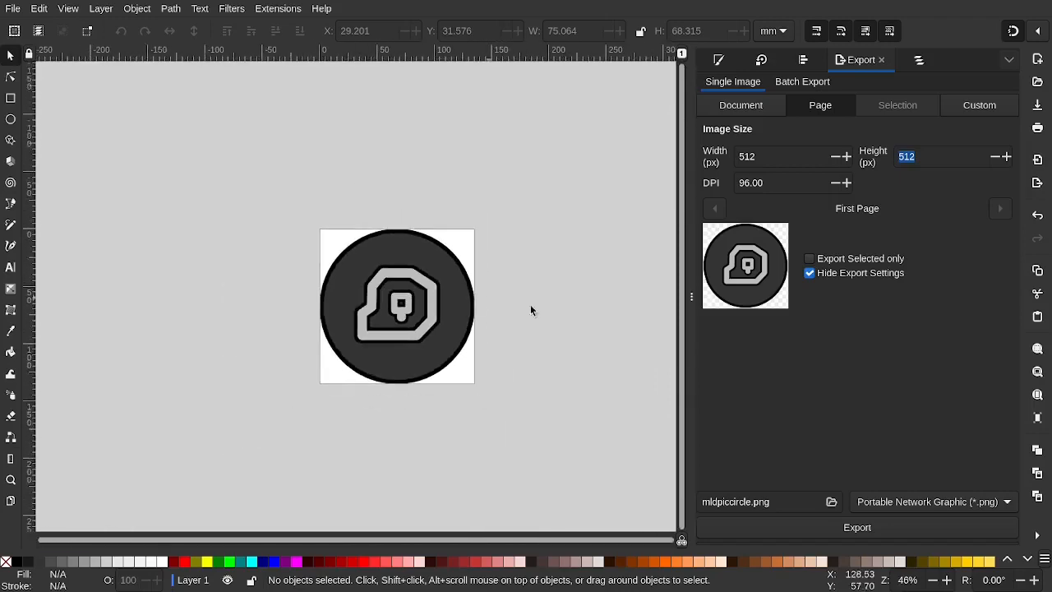